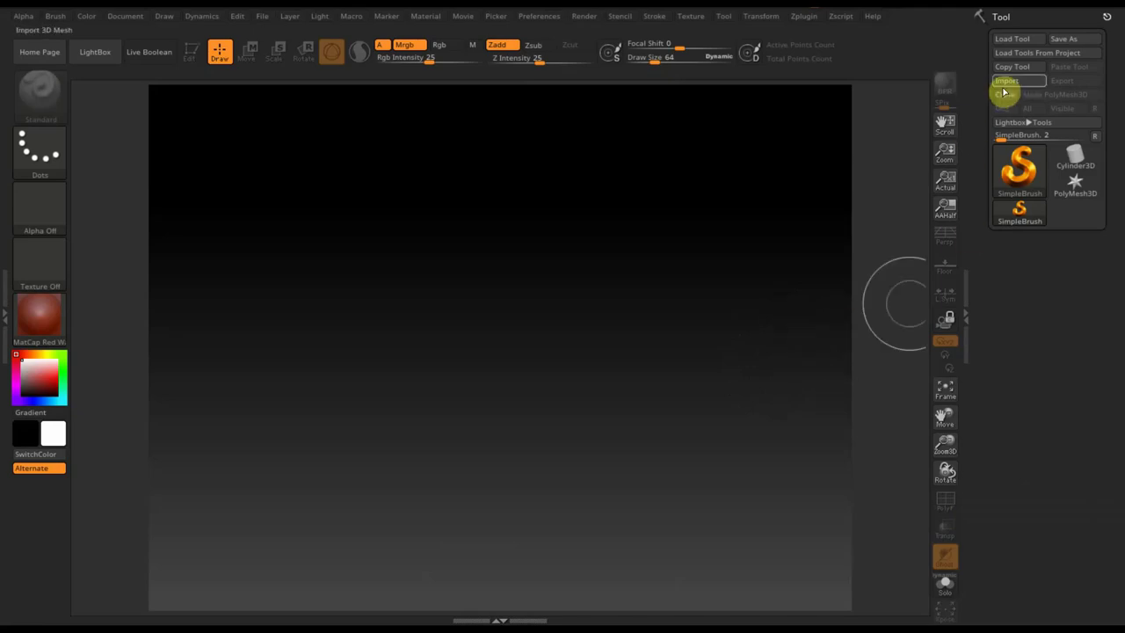
Step: Pick Sphere3D from the Tool palette's 3D Meshes list as the active tool
click(1025, 167)
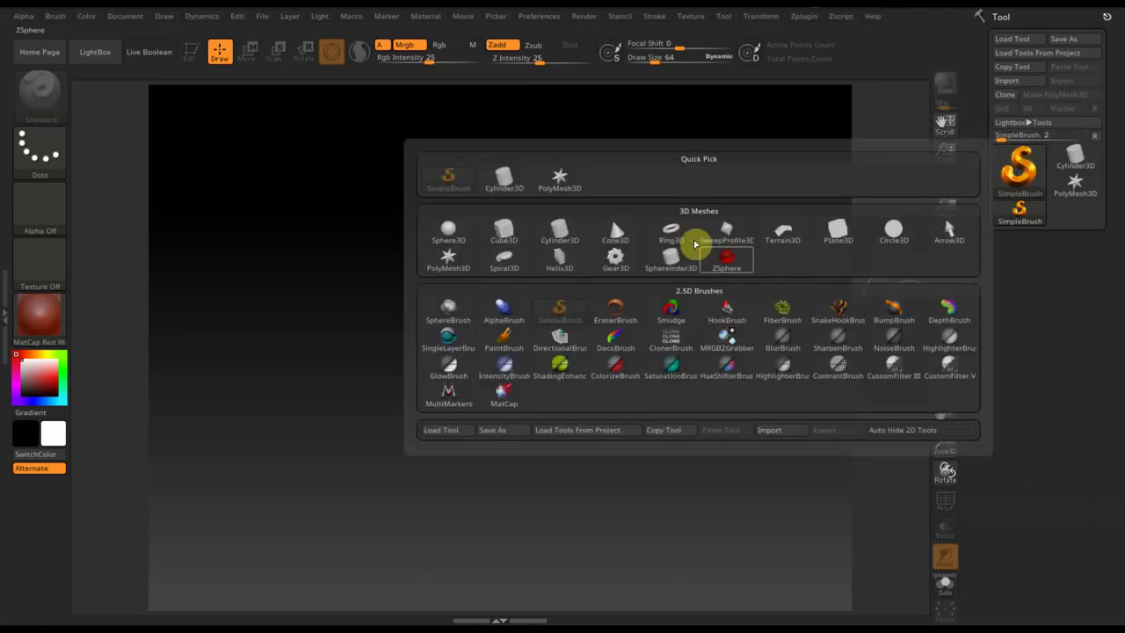
click(446, 231)
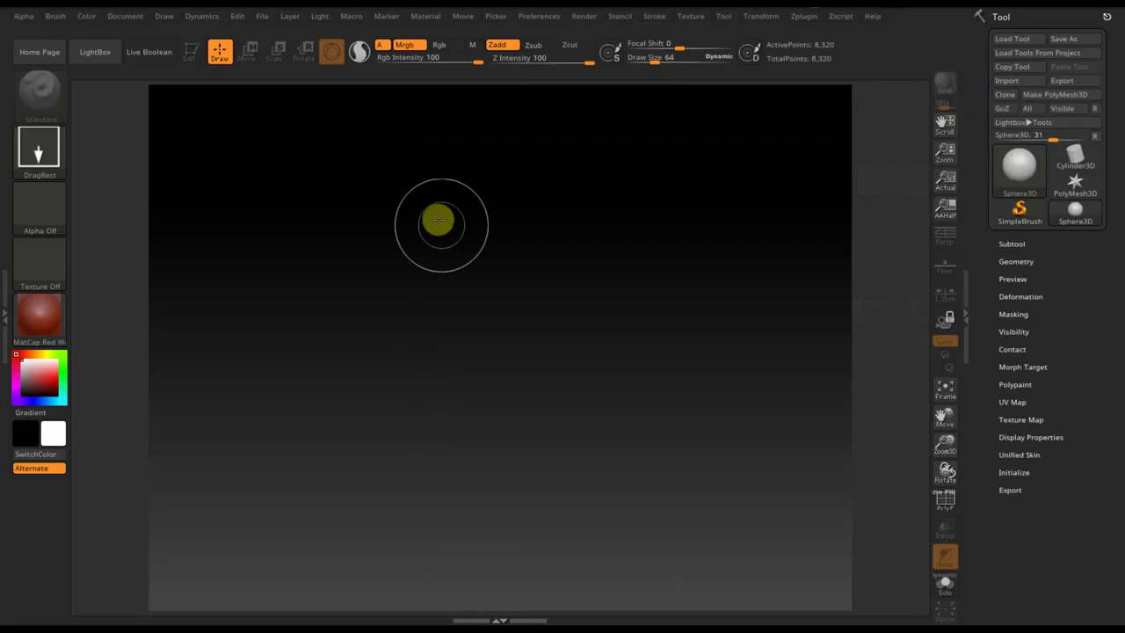
Step: Draw a sphere in the canvas centre and convert it into a PolyMesh3D
drag(510, 303, 507, 446)
click(190, 50)
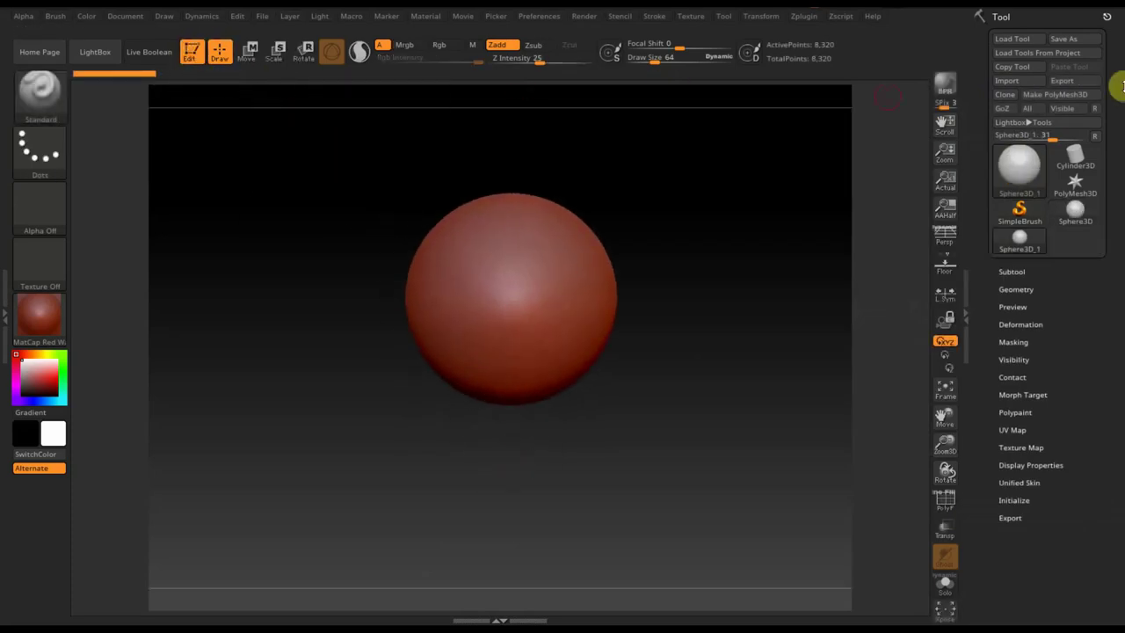
click(1054, 94)
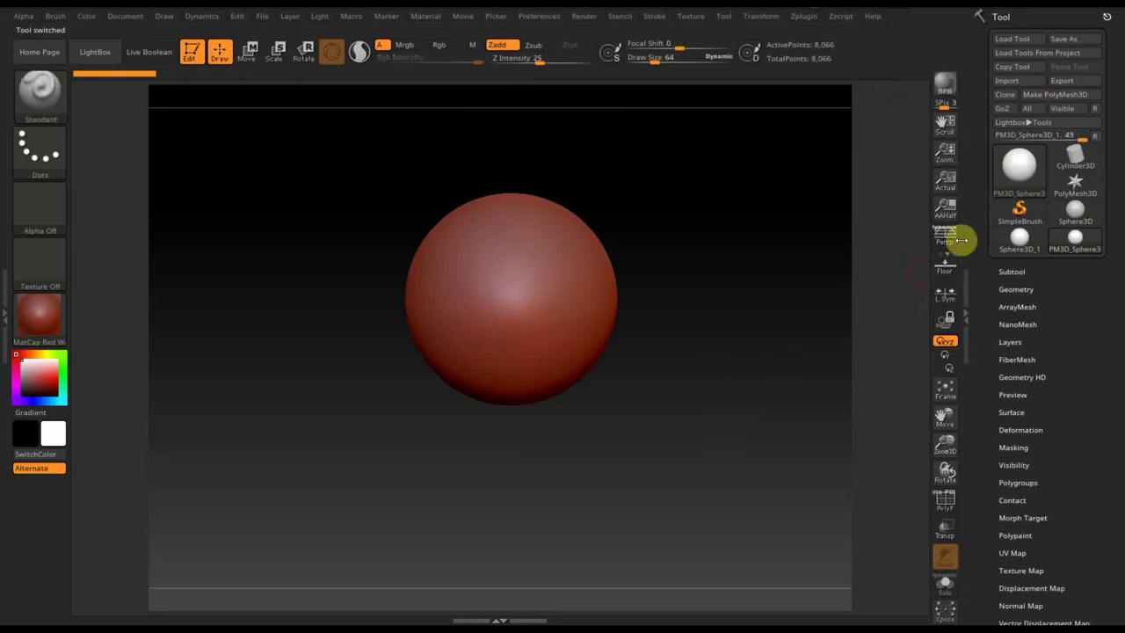
Step: Duplicate the sphere into a second subtool, PM3D_Sphere3D_2
click(1012, 272)
click(1019, 532)
mouse_move(720, 449)
alt+mouse_down()
mouse_move(635, 307)
mouse_move(642, 359)
mouse_move(716, 536)
mouse_move(646, 371)
alt+mouse_up()
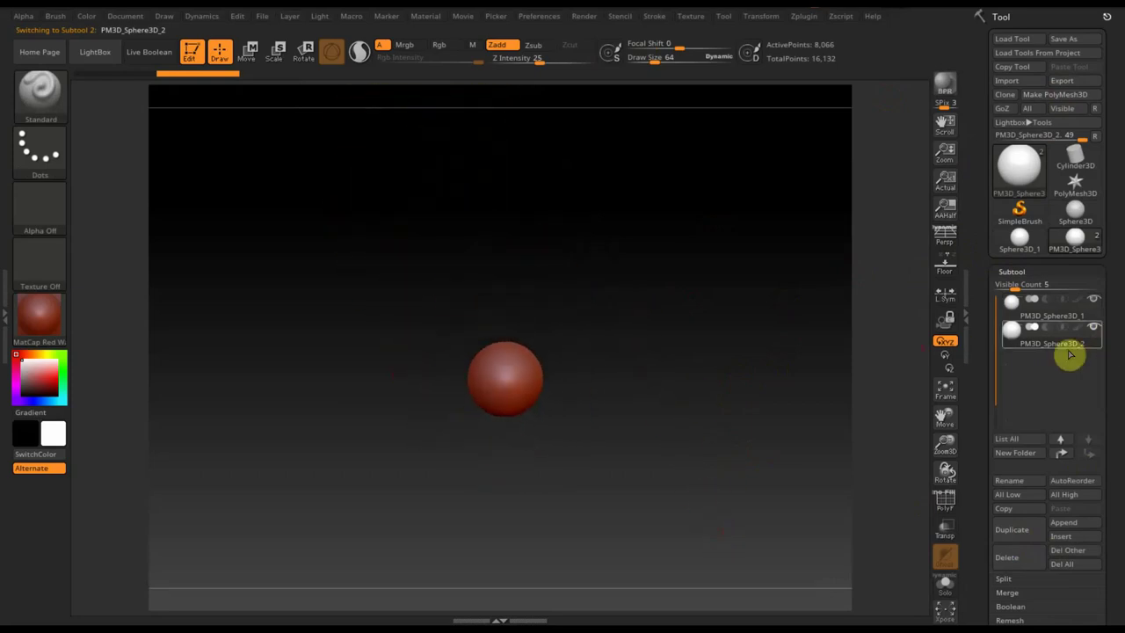
click(250, 51)
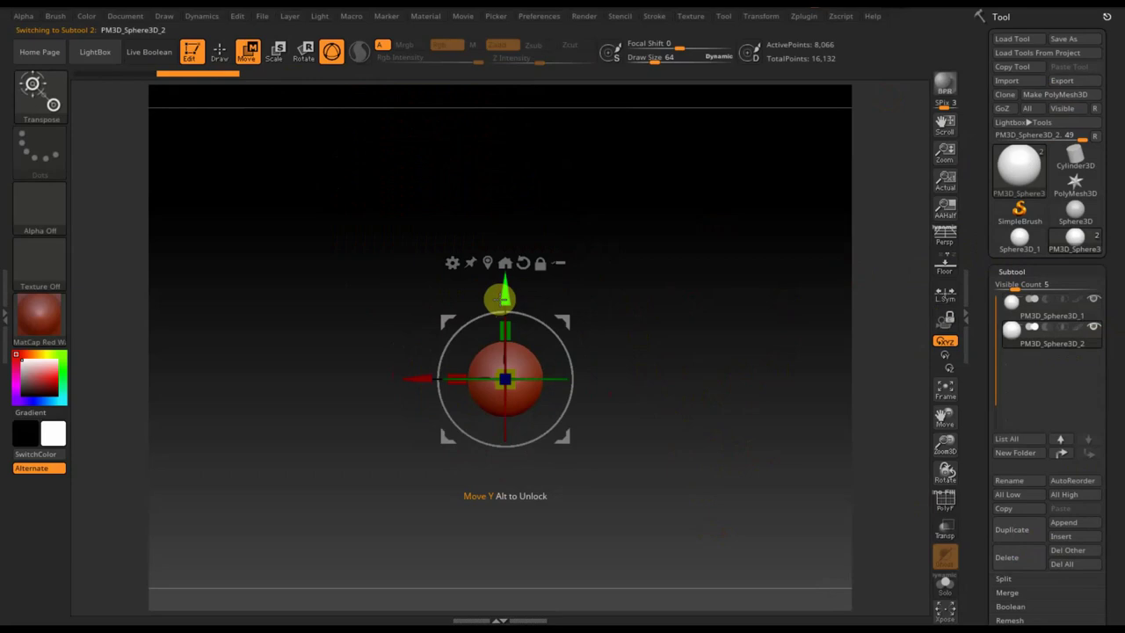
Step: Move the duplicate sphere up and shrink it so it sits atop the original
drag(506, 296, 513, 255)
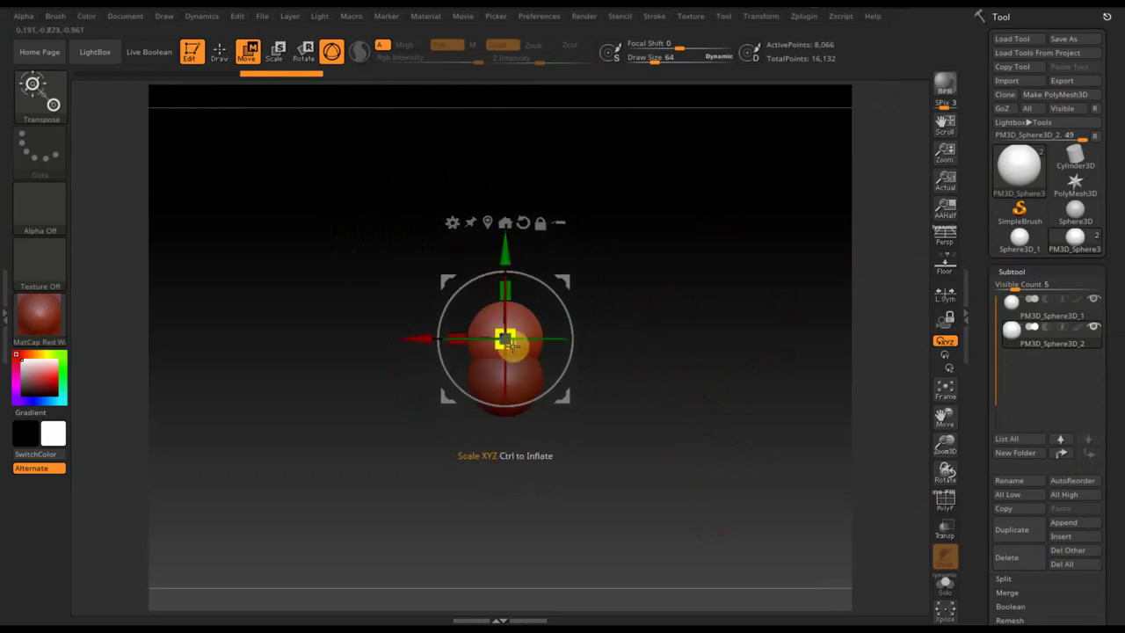
drag(511, 344, 506, 339)
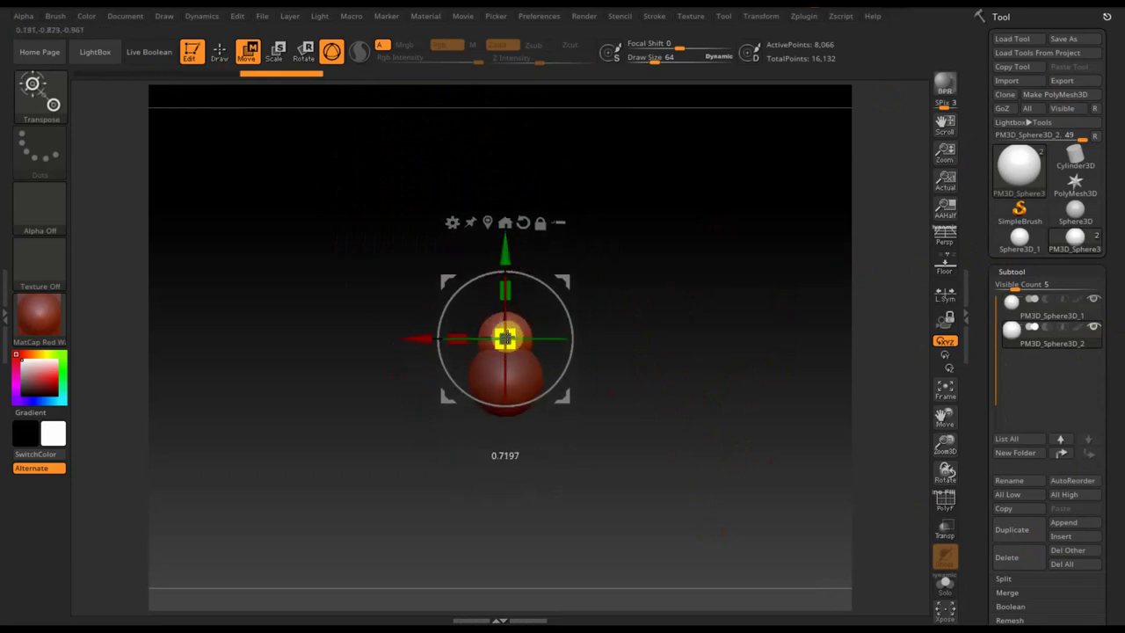
drag(667, 321, 680, 376)
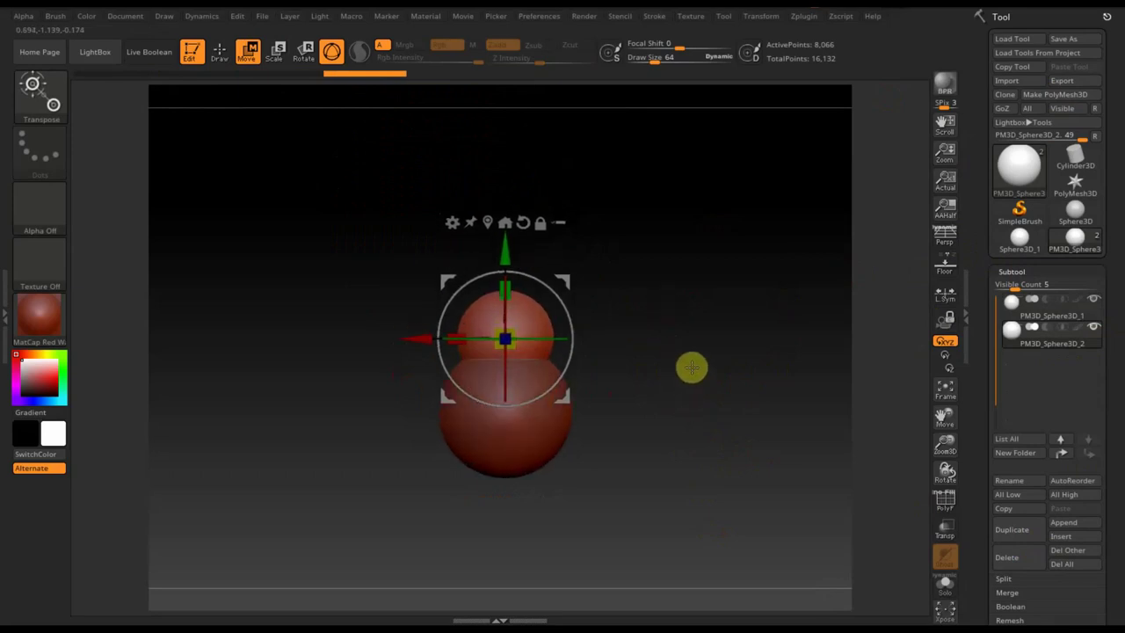
Step: Mask a band across the upper sphere and invert it to free the top cap
click(221, 50)
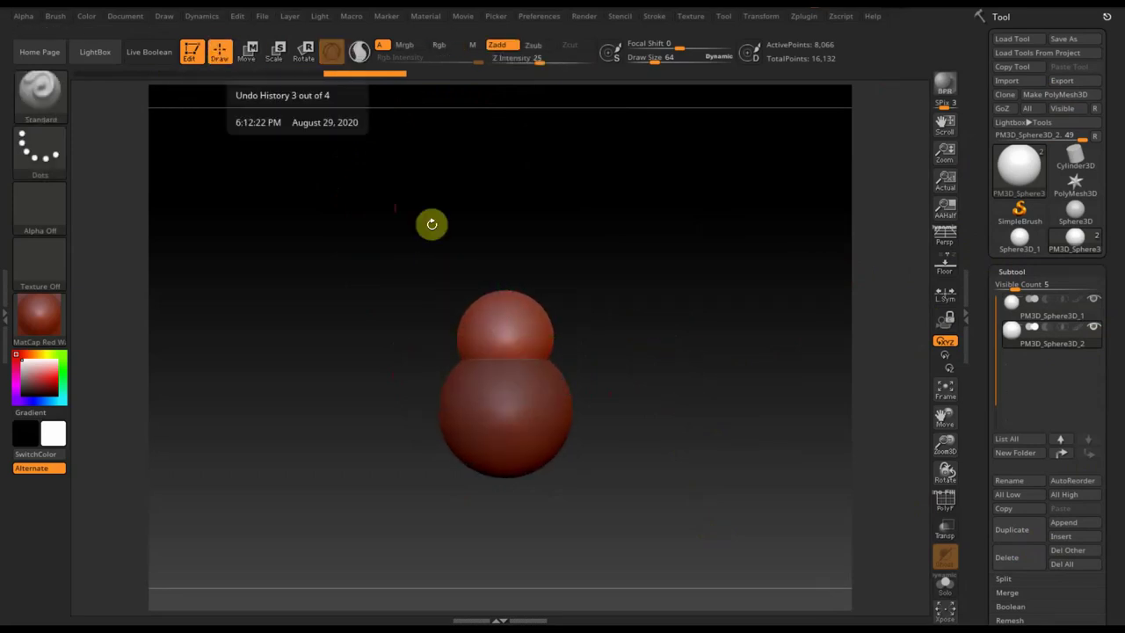
ctrl+drag(406, 216, 646, 318)
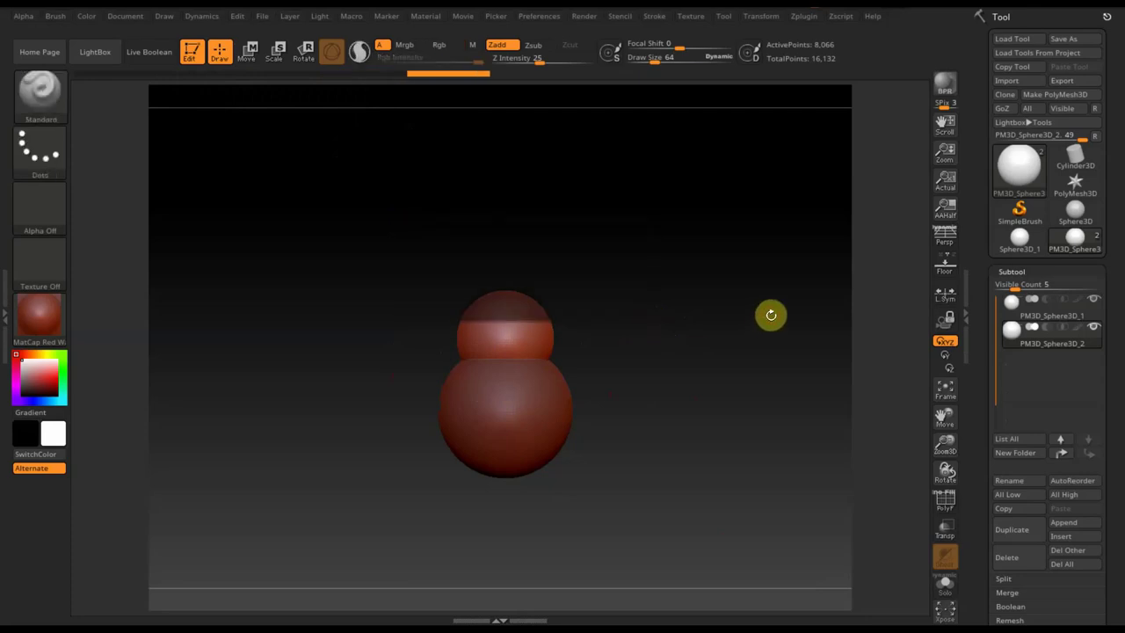
ctrl+click(771, 316)
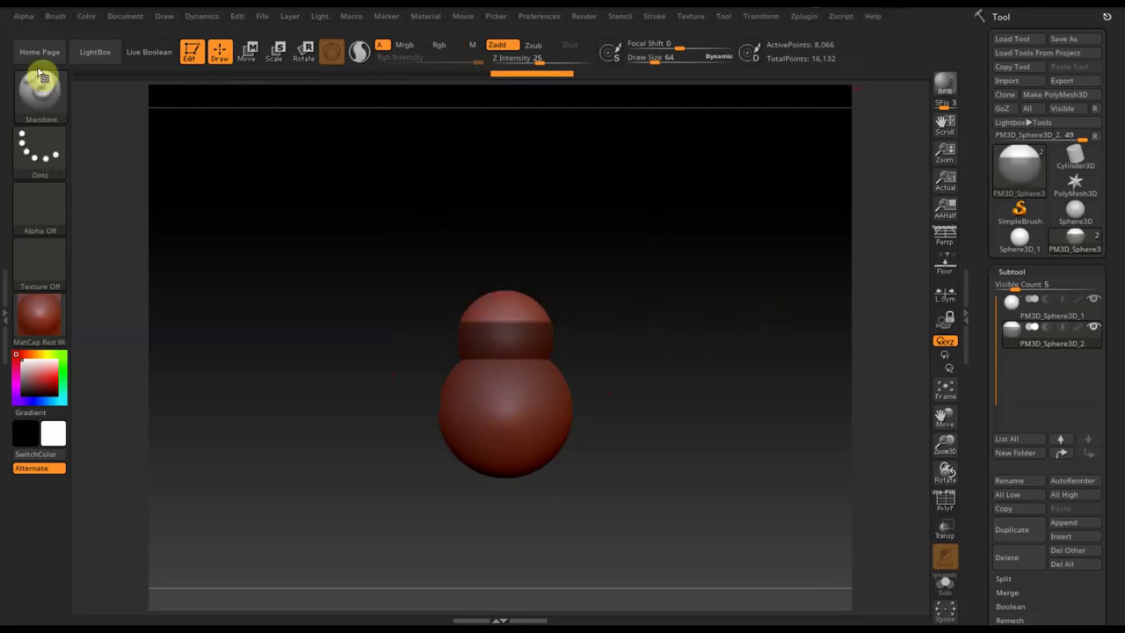
click(250, 51)
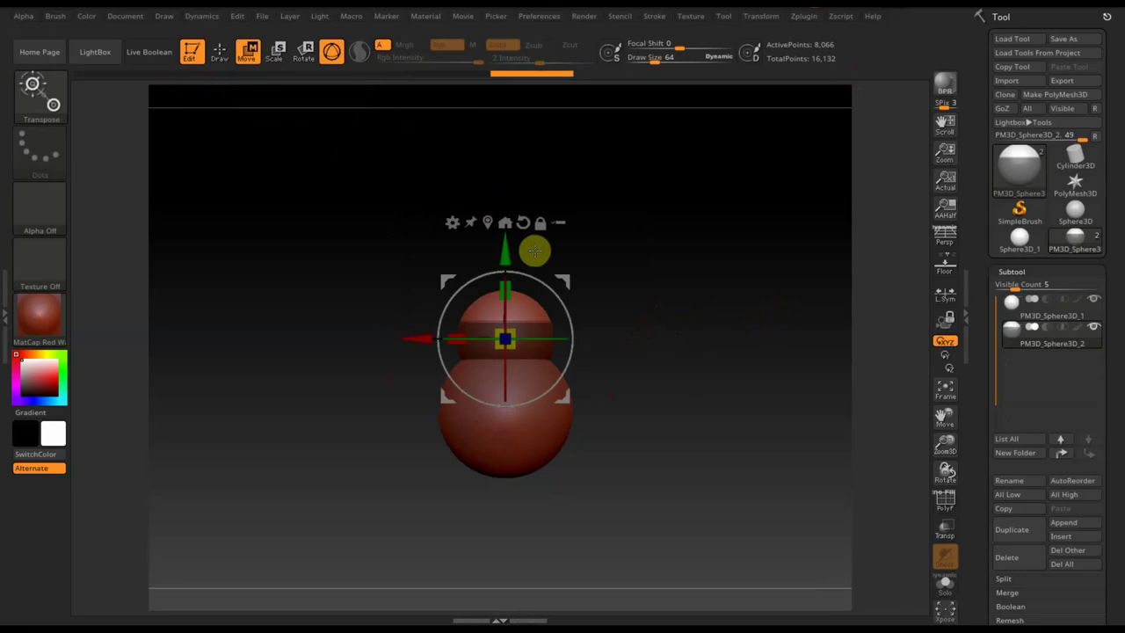
drag(508, 252, 507, 48)
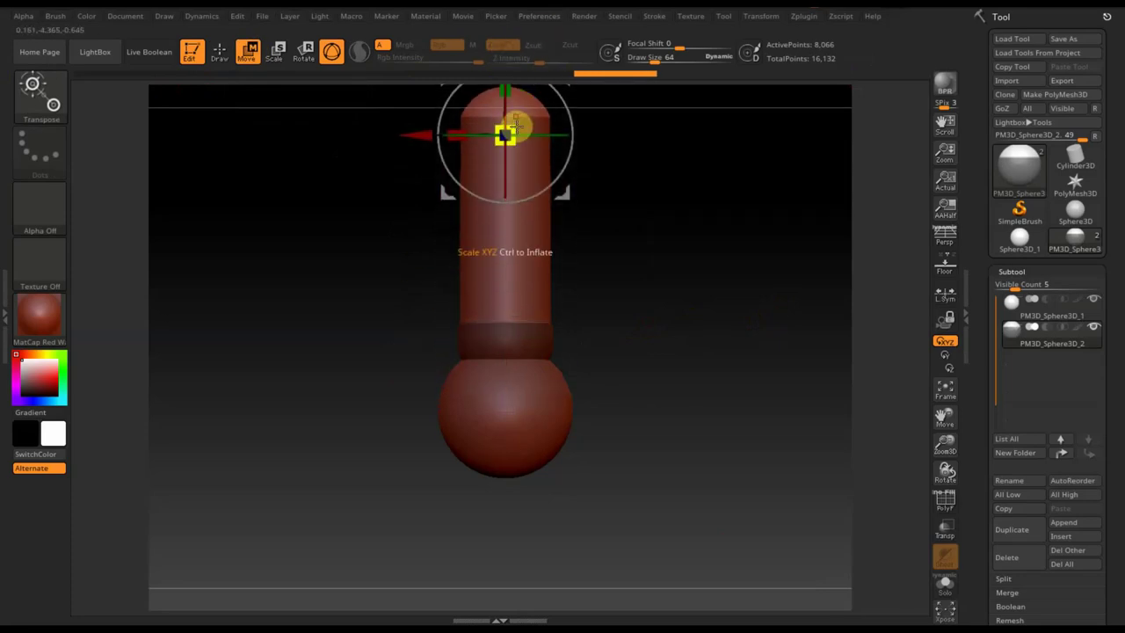
drag(517, 129, 574, 140)
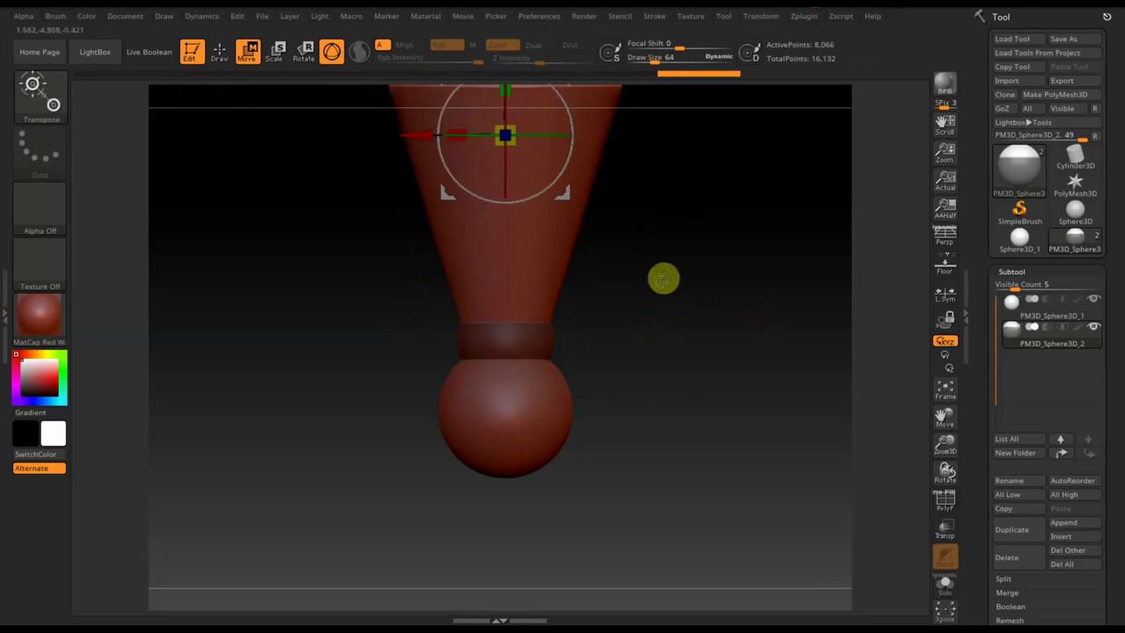
alt+drag(653, 205, 653, 360)
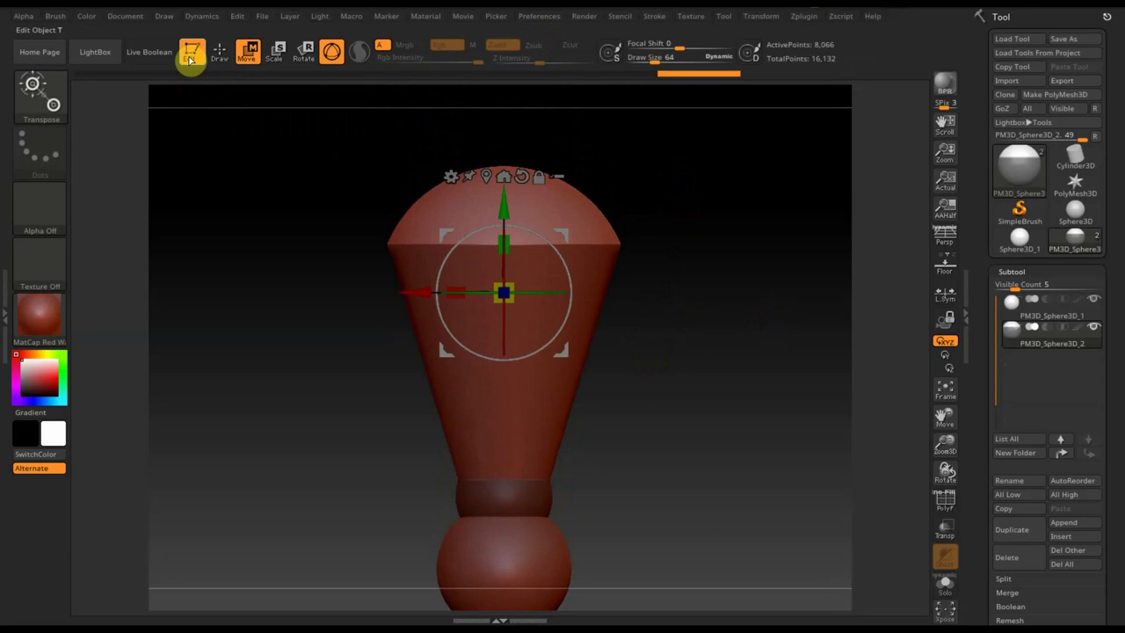
click(219, 48)
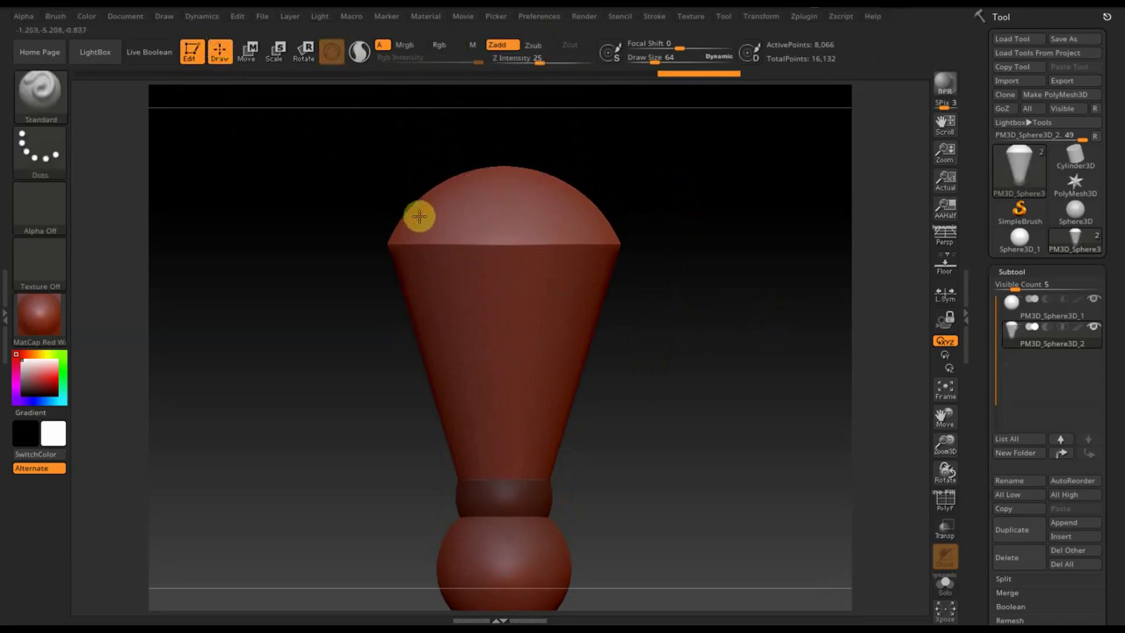
mouse_move(683, 317)
alt+mouse_down()
mouse_move(673, 253)
mouse_move(613, 311)
mouse_move(630, 241)
mouse_move(650, 282)
alt+mouse_up()
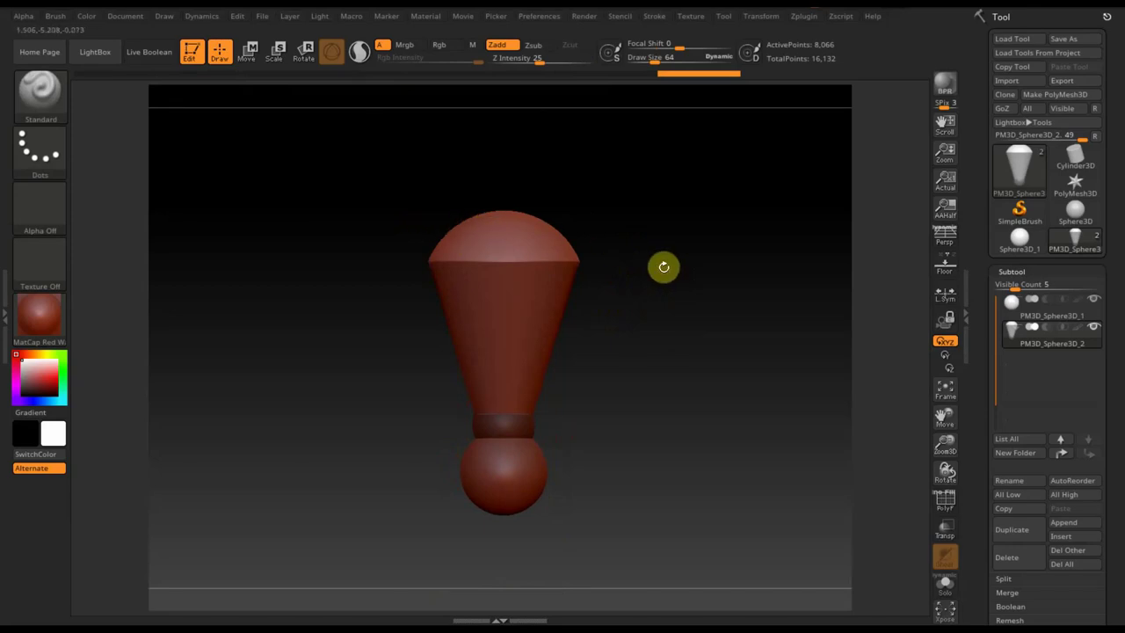
key(ctrl+z)
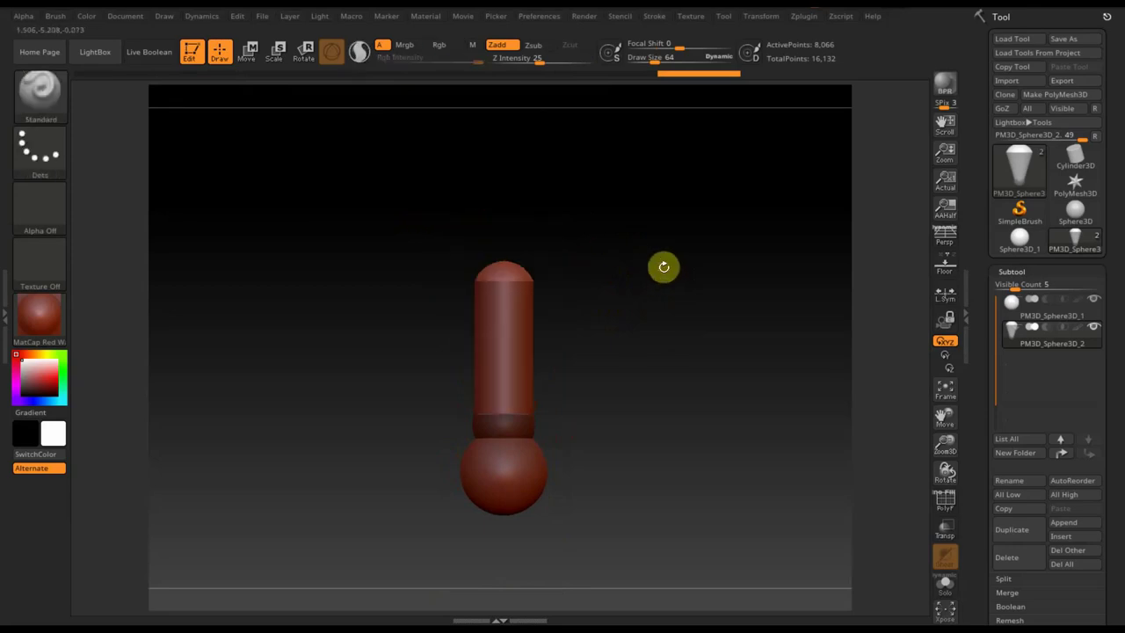
key(ctrl+z)
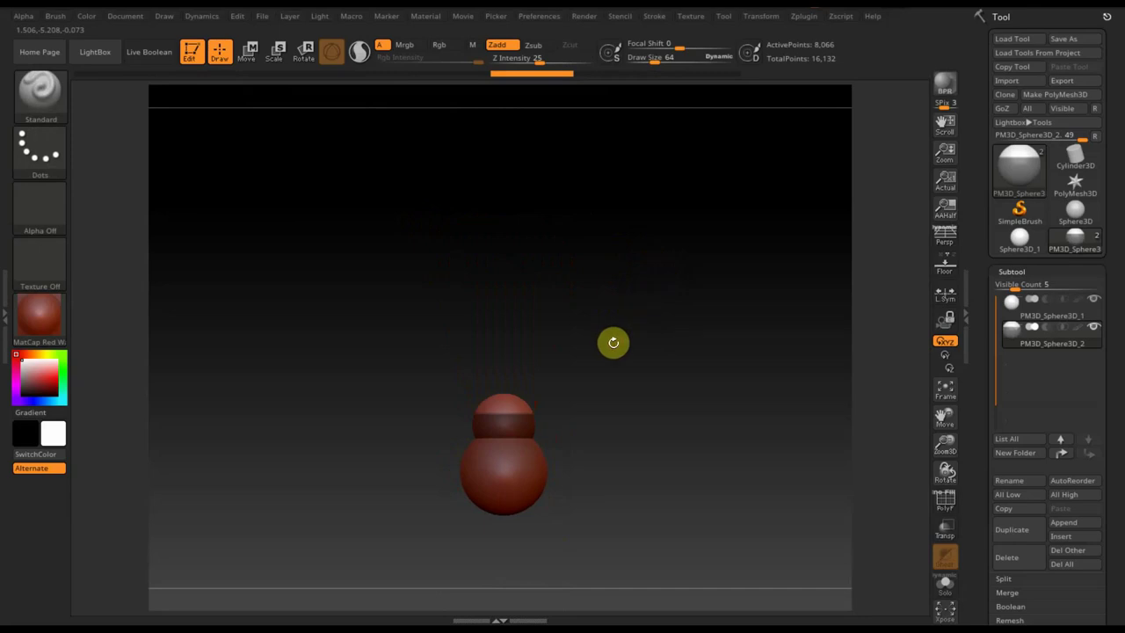
Step: Tilt the view down onto the upper sphere's top and set Draw Size to 58
key(ctrl+shift)
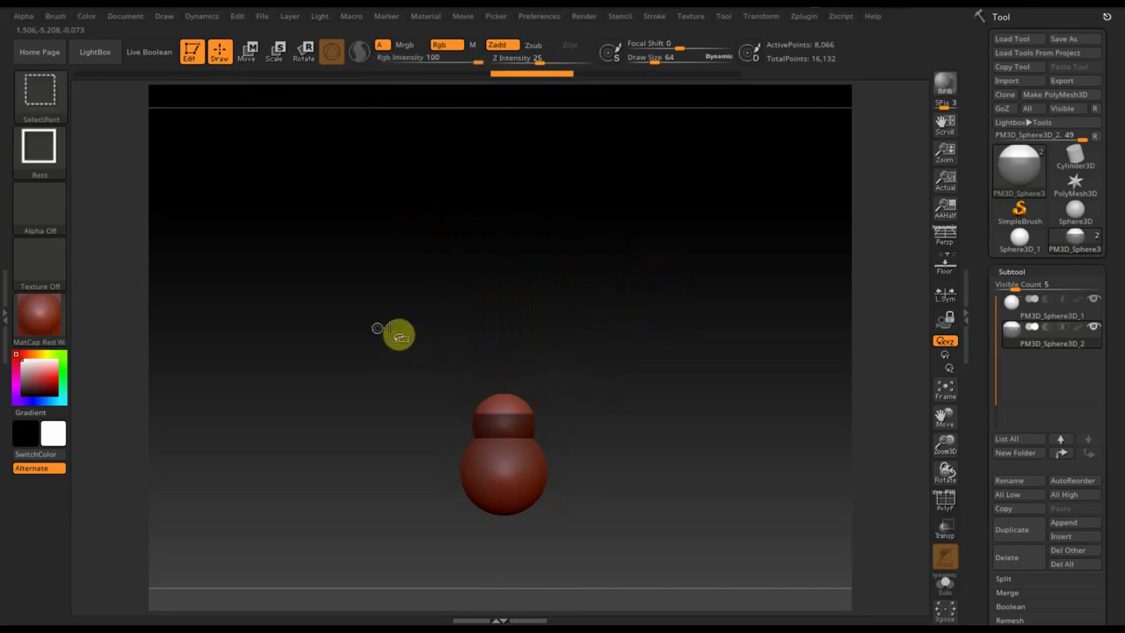
mouse_move(612, 365)
mouse_down()
mouse_move(636, 489)
mouse_move(665, 510)
mouse_move(666, 530)
mouse_move(677, 470)
mouse_up()
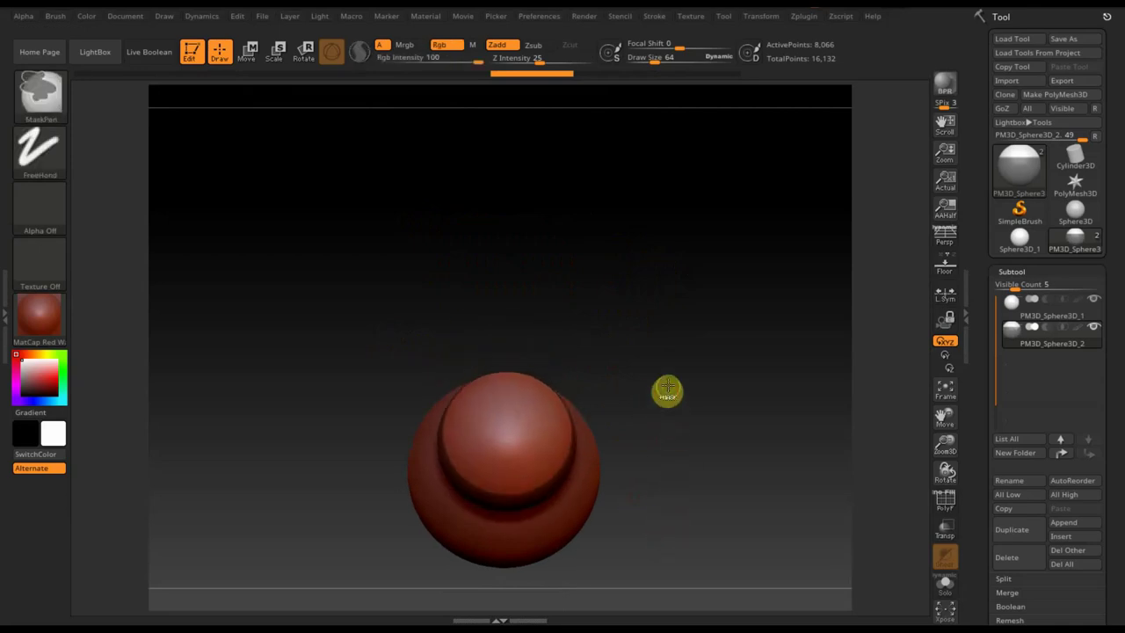
drag(665, 389, 718, 463)
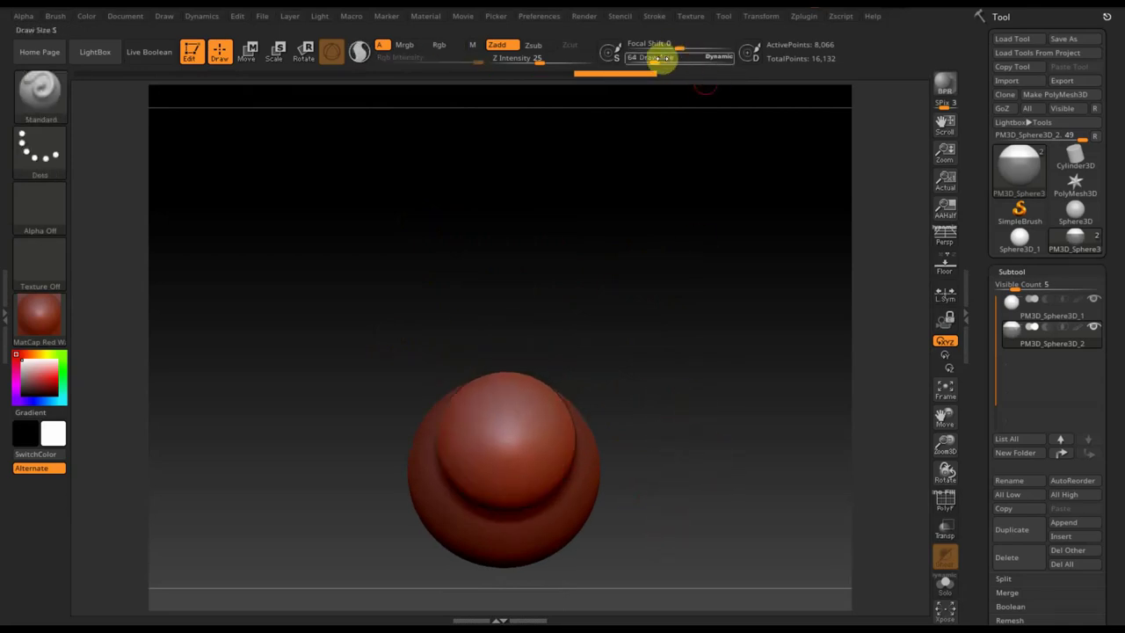
drag(652, 58, 646, 58)
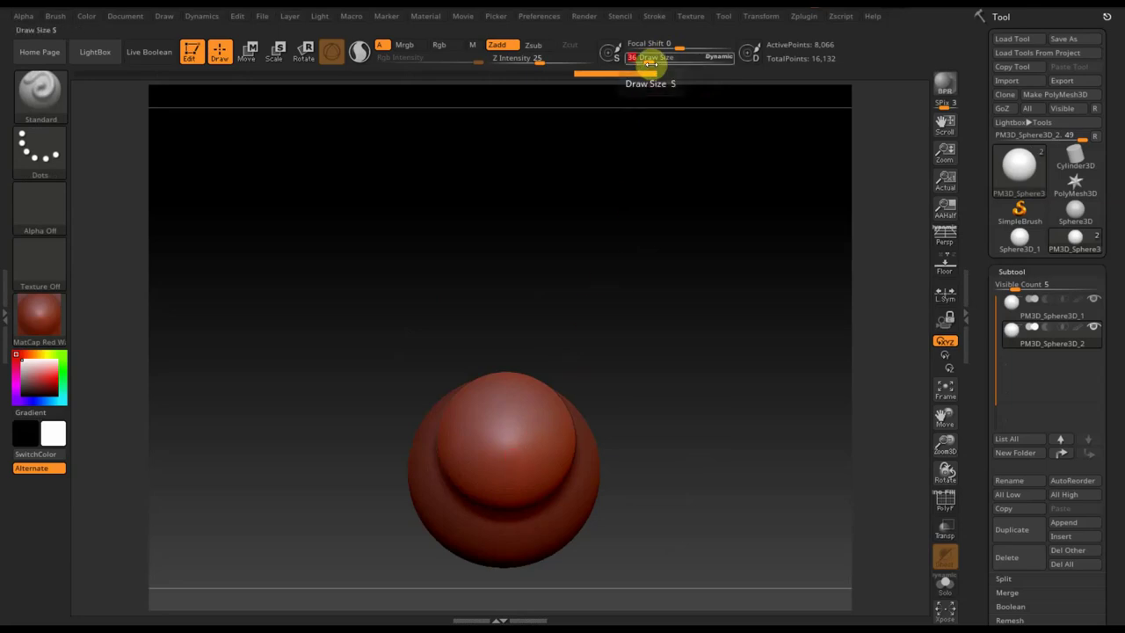
drag(648, 58, 653, 101)
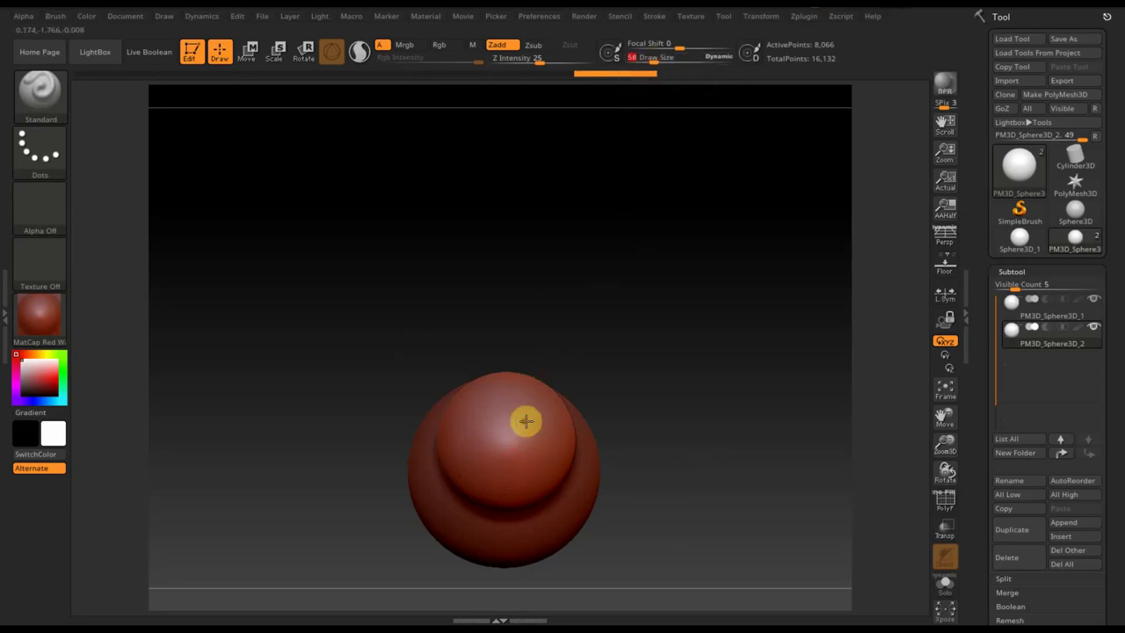
Step: Switch to the MarkPen brush (BMP) and dot the upper sphere with dark spots
key(b)
key(m)
key(p)
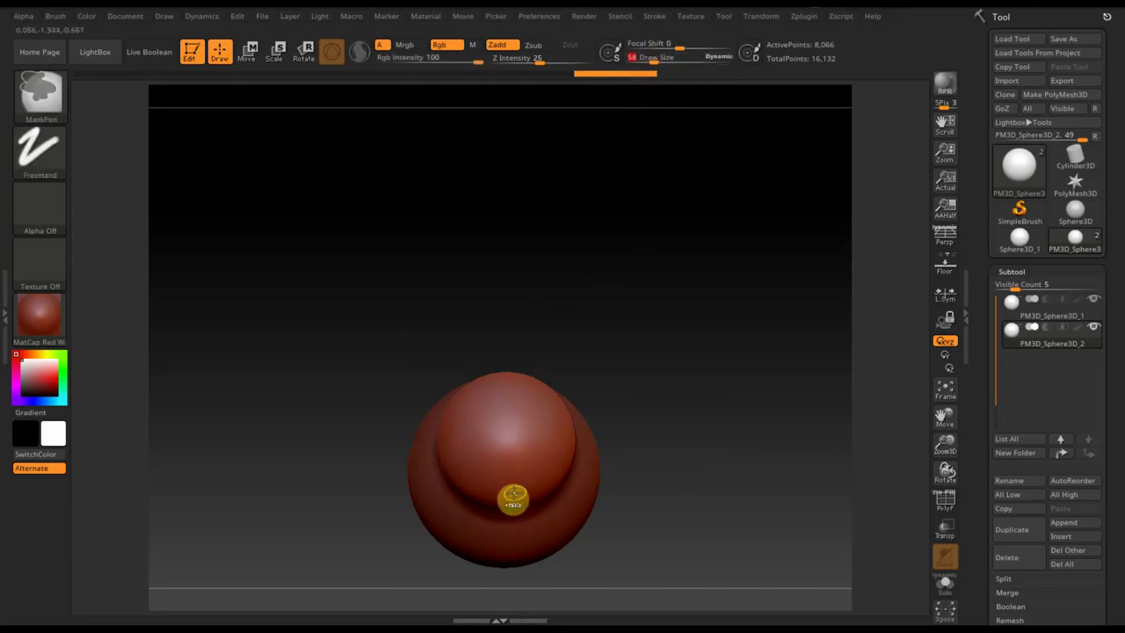
key(b)
key(s)
key(t)
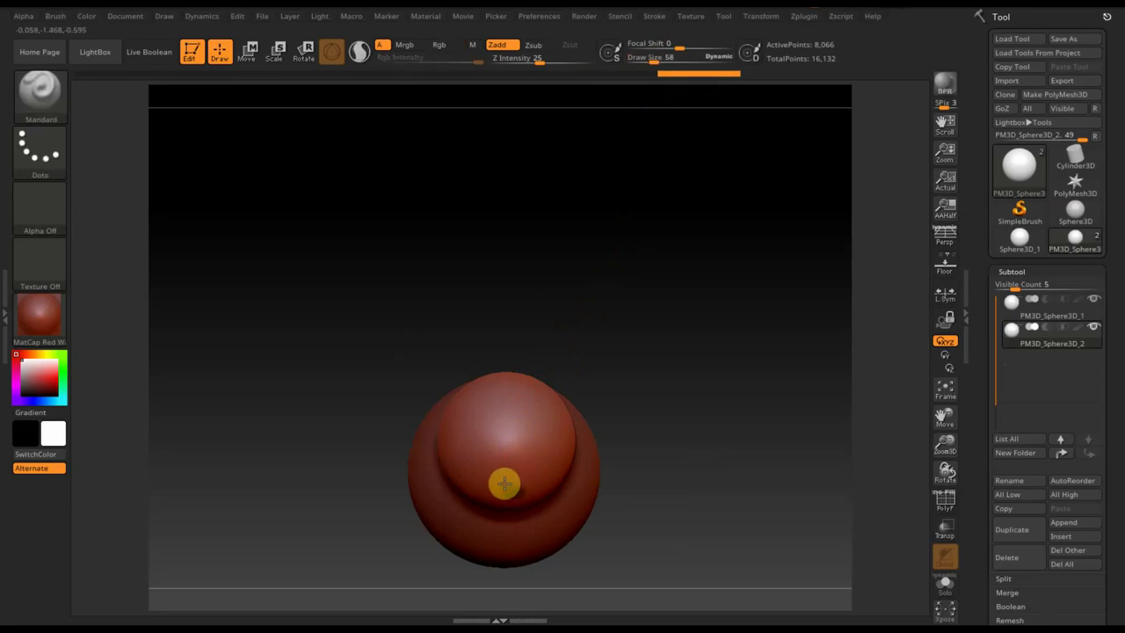
key(b)
key(m)
key(p)
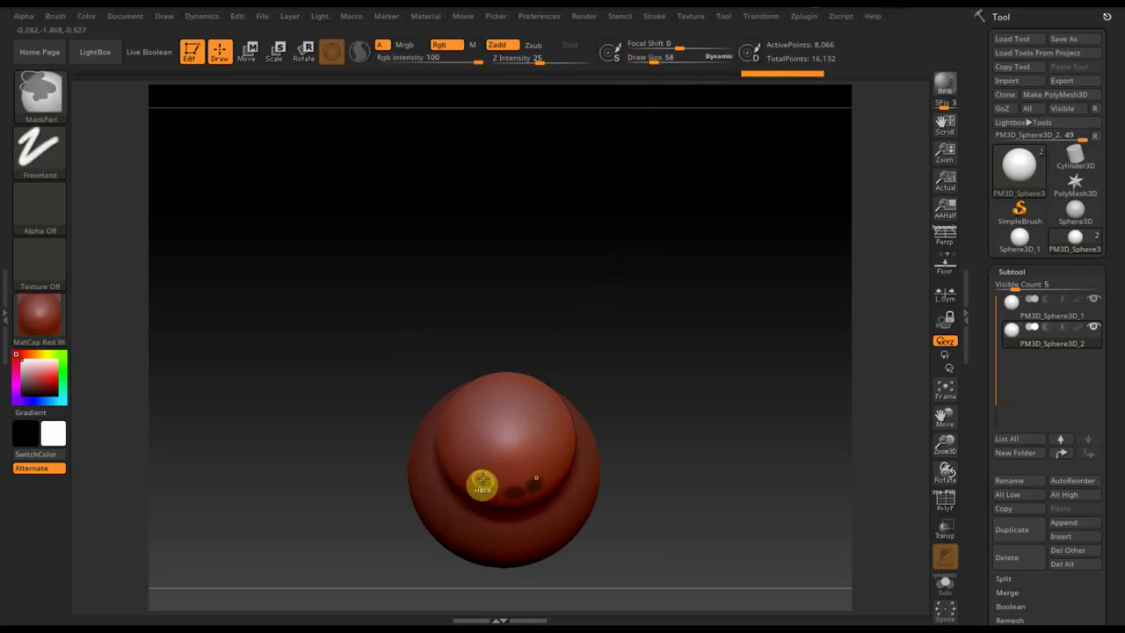
click(490, 472)
Step: Add more dark spots, orbit to a side view, and invert the upper sphere's mask
click(486, 484)
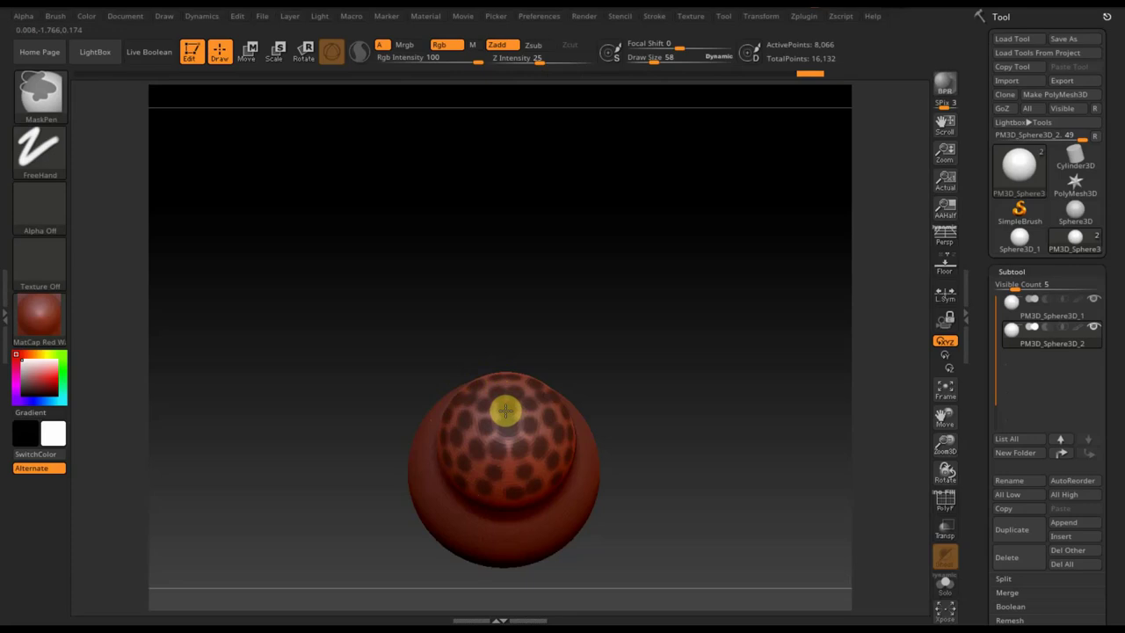
mouse_move(683, 412)
shift+mouse_down()
mouse_move(675, 351)
mouse_move(676, 395)
shift+mouse_up()
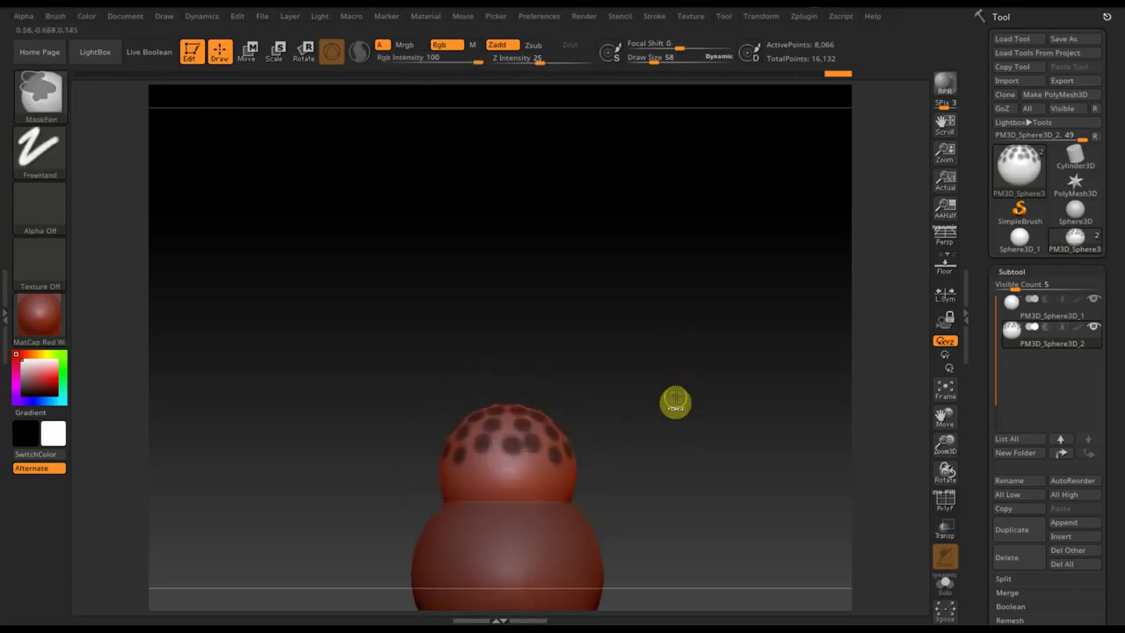
ctrl+click(676, 395)
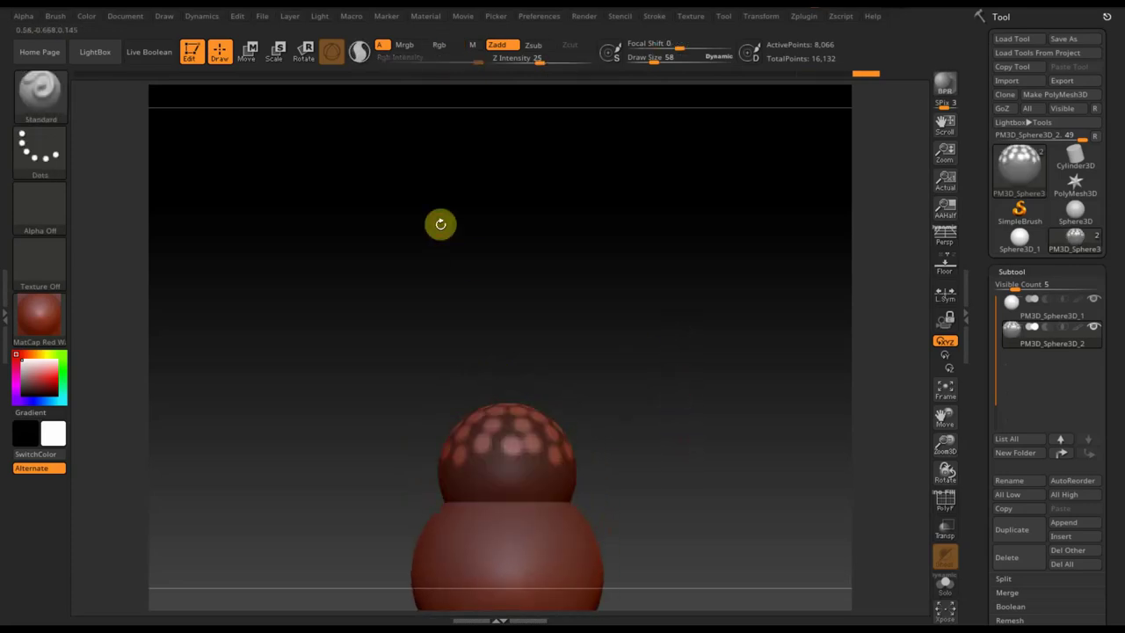
Step: Extrude the unmasked dots upward into long bristles in a narrow fan, then clear the mask
click(249, 50)
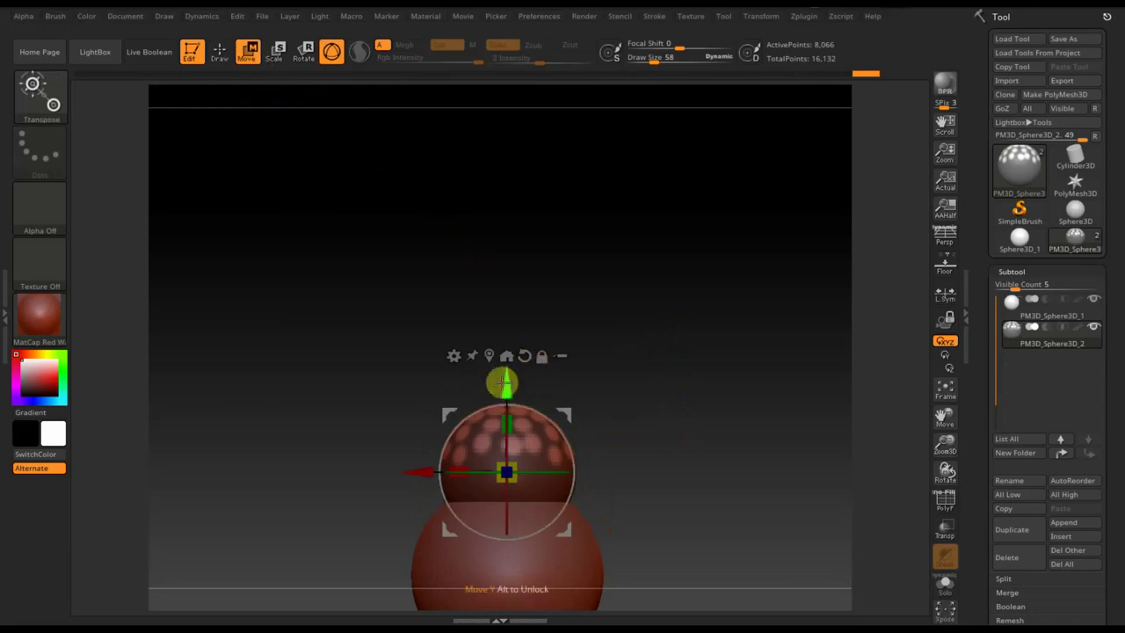
drag(503, 375, 514, 202)
drag(514, 297, 589, 332)
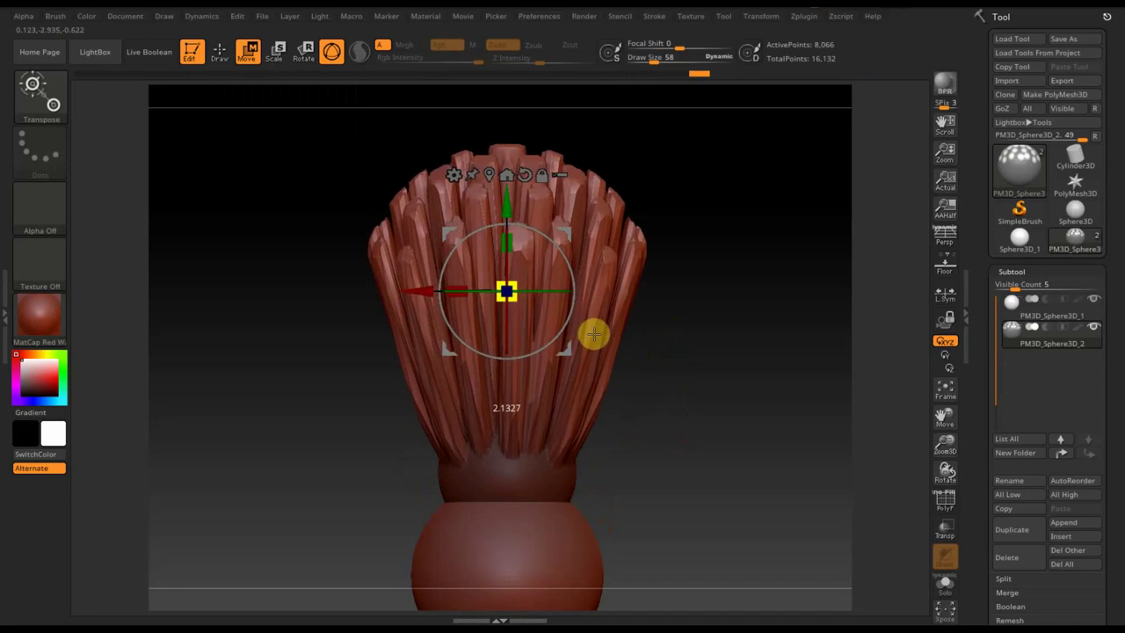
key(ctrl+z)
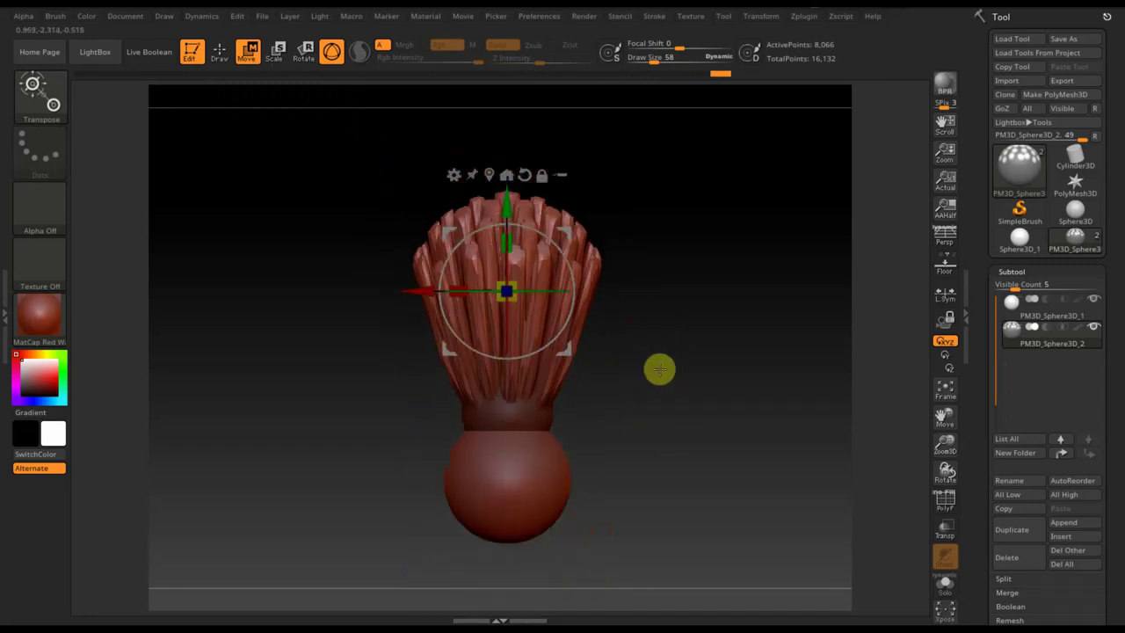
mouse_move(647, 342)
mouse_down()
mouse_move(721, 436)
mouse_move(712, 402)
mouse_move(708, 410)
mouse_up()
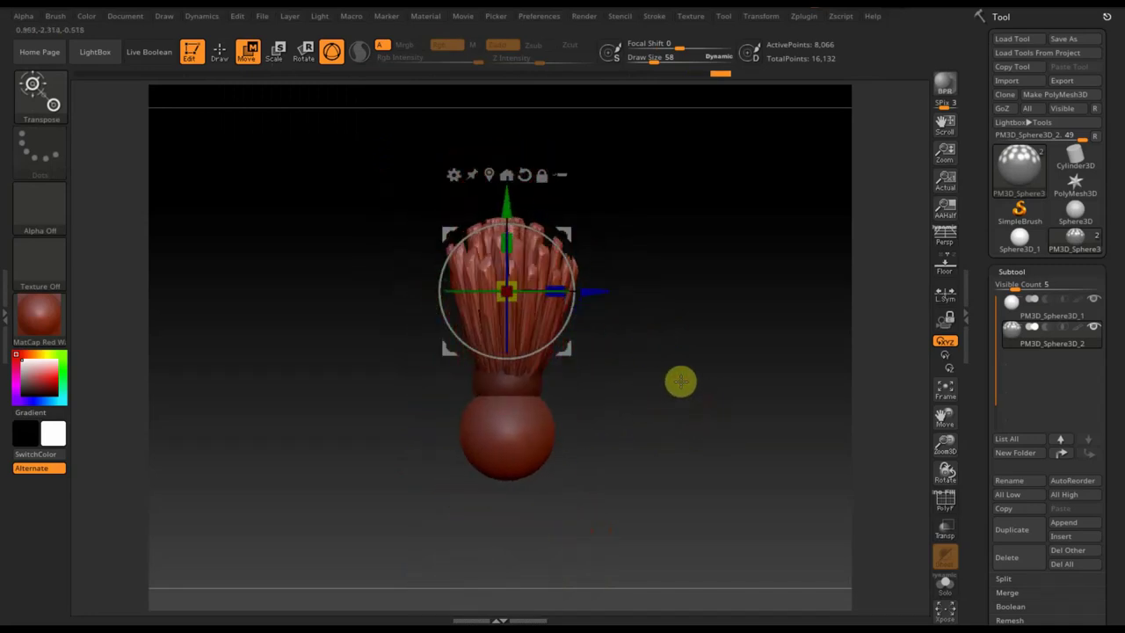
click(219, 51)
mouse_move(591, 221)
ctrl+mouse_down()
mouse_move(662, 328)
mouse_move(574, 343)
mouse_move(557, 326)
mouse_move(634, 339)
ctrl+mouse_up()
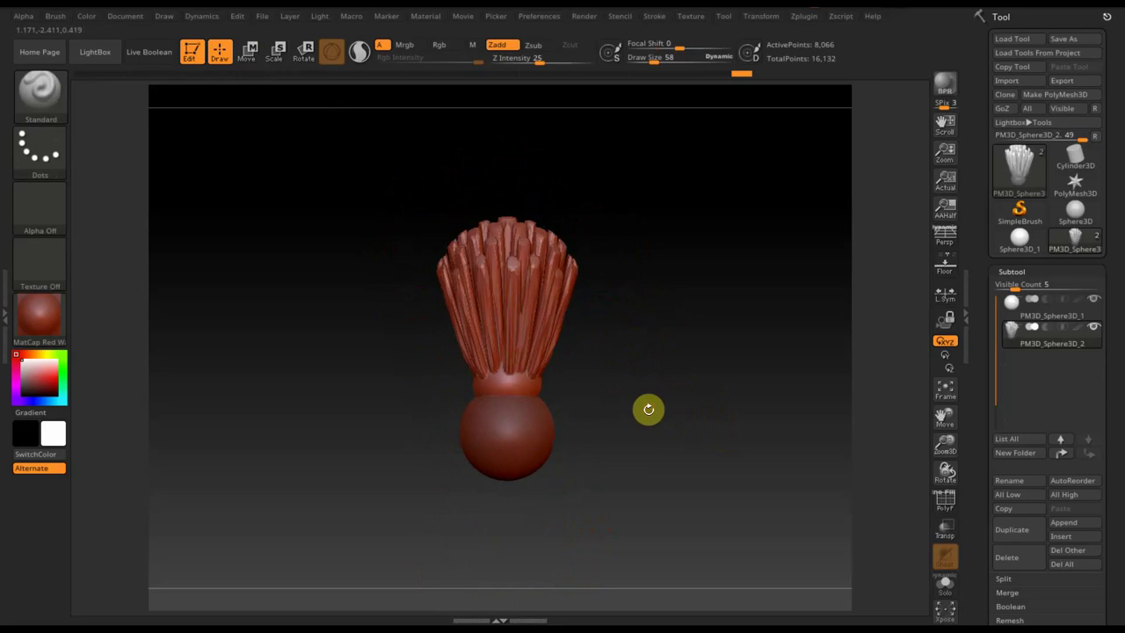
Step: With the Move Topological brush at size 870, bend the bristle tips into a tousled shape
click(40, 90)
click(231, 367)
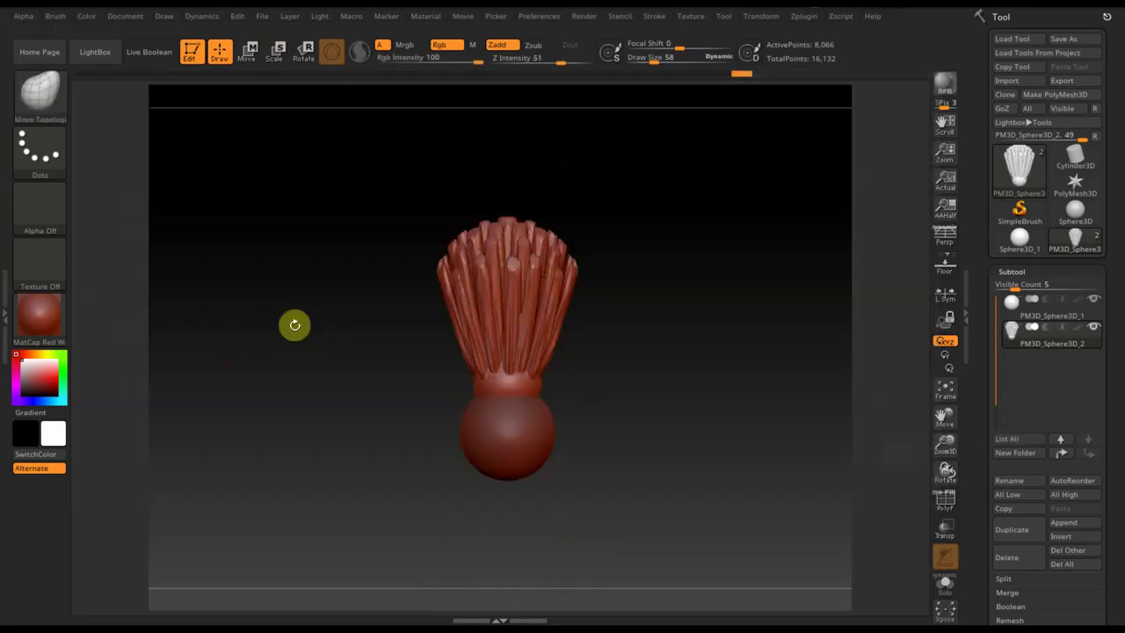
mouse_move(651, 56)
mouse_down()
mouse_move(717, 75)
mouse_move(697, 82)
mouse_up()
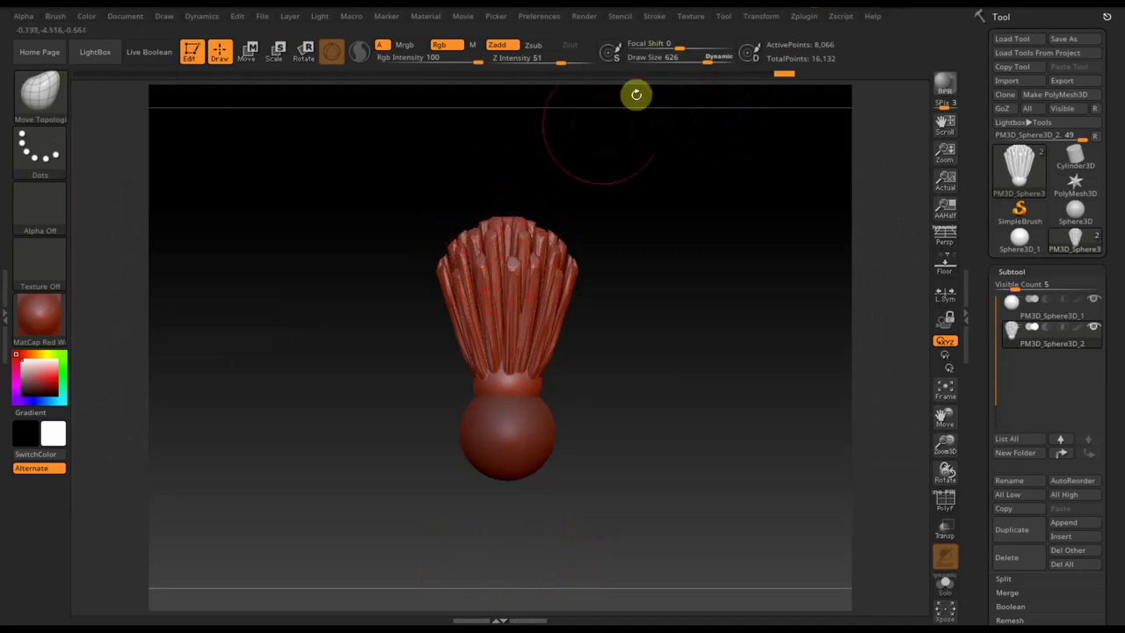
drag(704, 60, 722, 61)
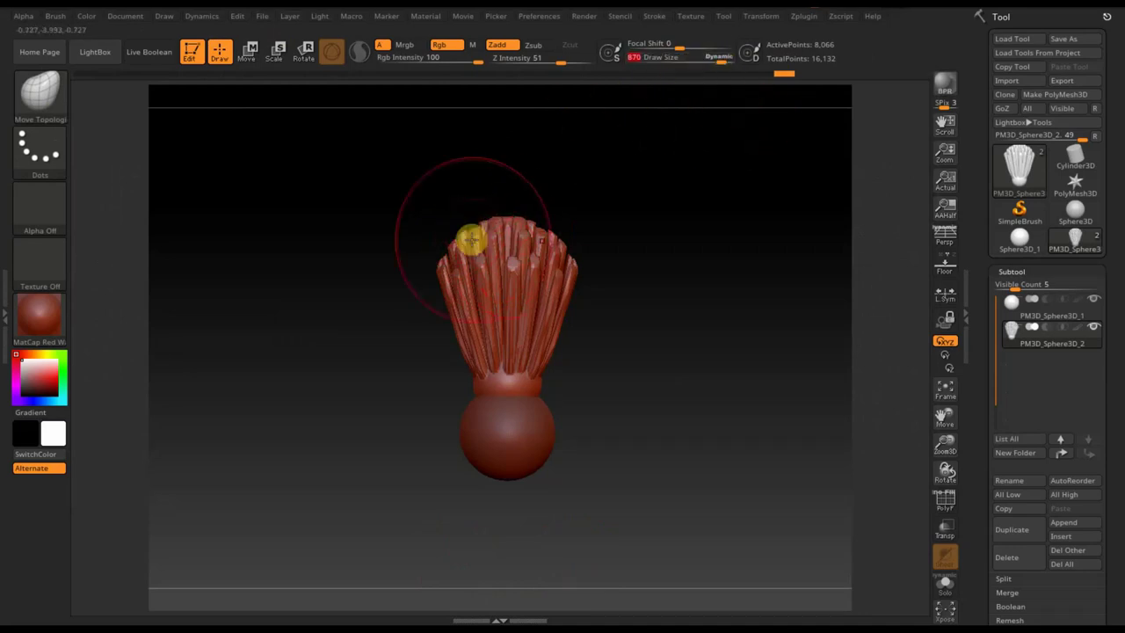
drag(494, 206, 477, 238)
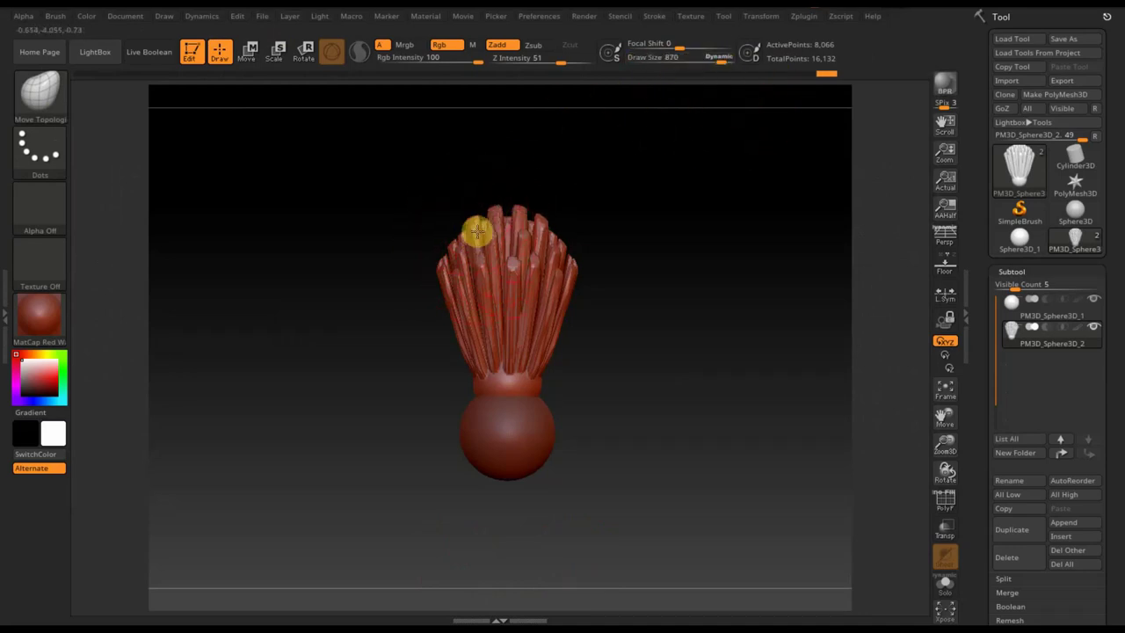
mouse_move(534, 272)
mouse_down()
mouse_move(413, 263)
mouse_move(421, 224)
mouse_up()
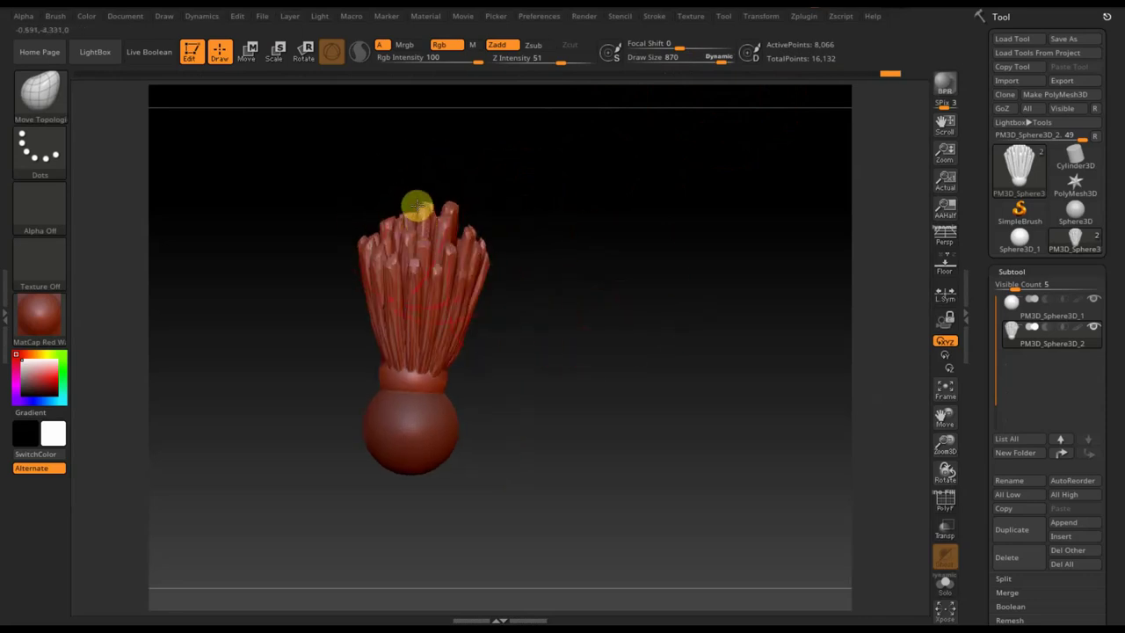
key(ctrl+z)
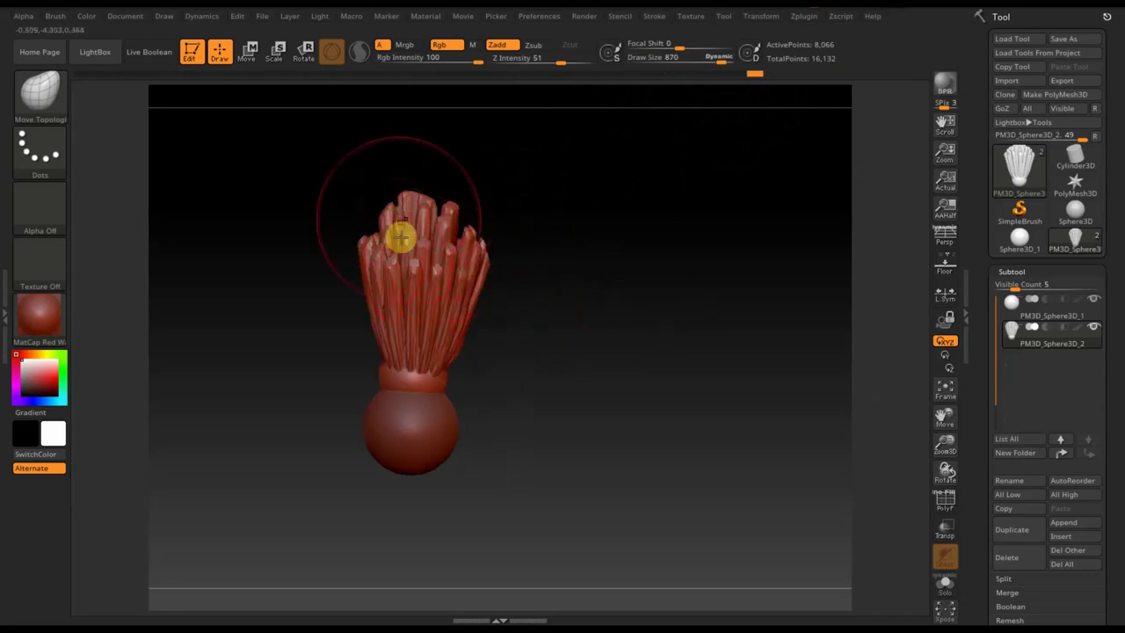
mouse_move(407, 255)
mouse_down()
mouse_move(430, 234)
mouse_move(422, 188)
mouse_move(448, 253)
mouse_up()
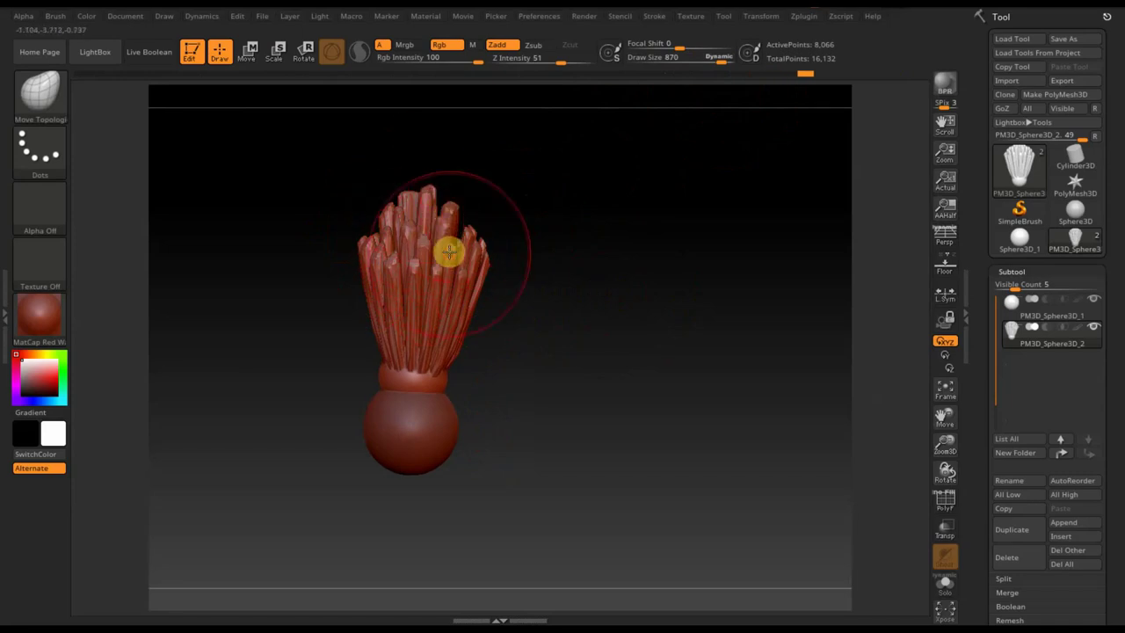
mouse_move(592, 299)
mouse_down()
mouse_move(587, 486)
mouse_move(615, 419)
mouse_move(547, 293)
mouse_move(603, 240)
mouse_move(621, 306)
mouse_up()
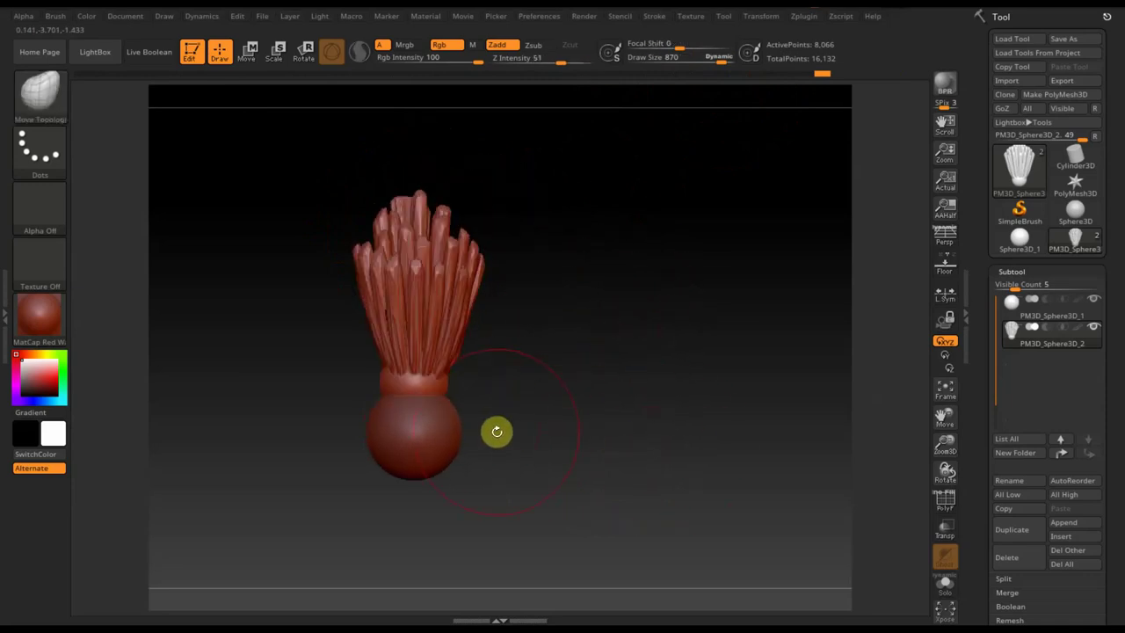
Step: Mask the bristles, invert to free the collar, and begin scaling the collar down
mouse_move(570, 489)
ctrl+mouse_down()
mouse_move(350, 370)
mouse_move(366, 368)
ctrl+mouse_up()
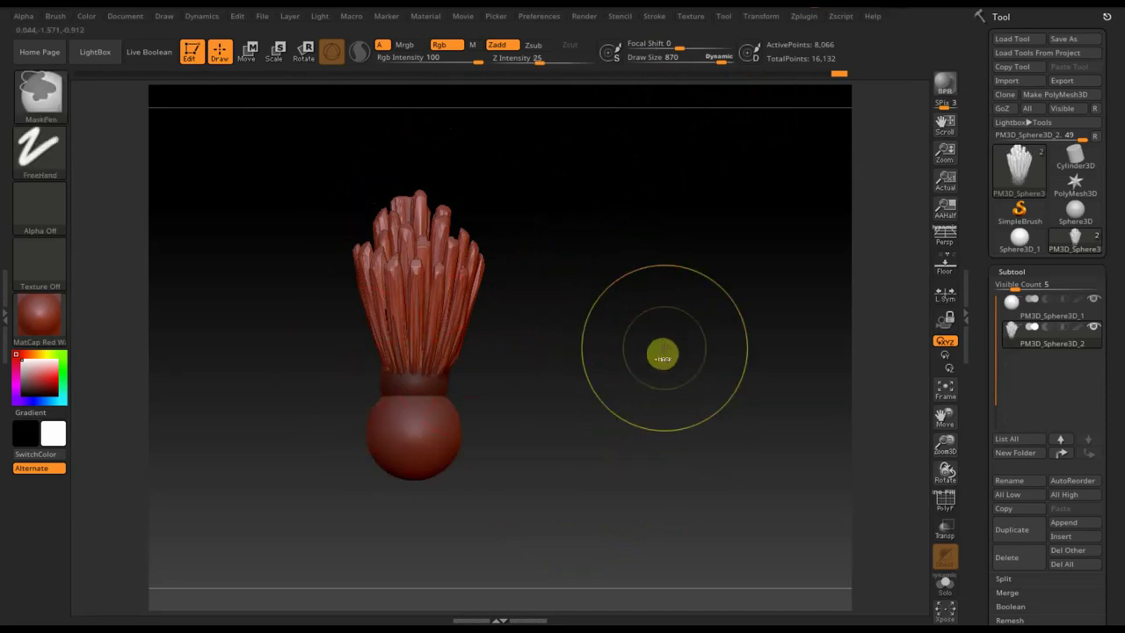
ctrl+click(662, 355)
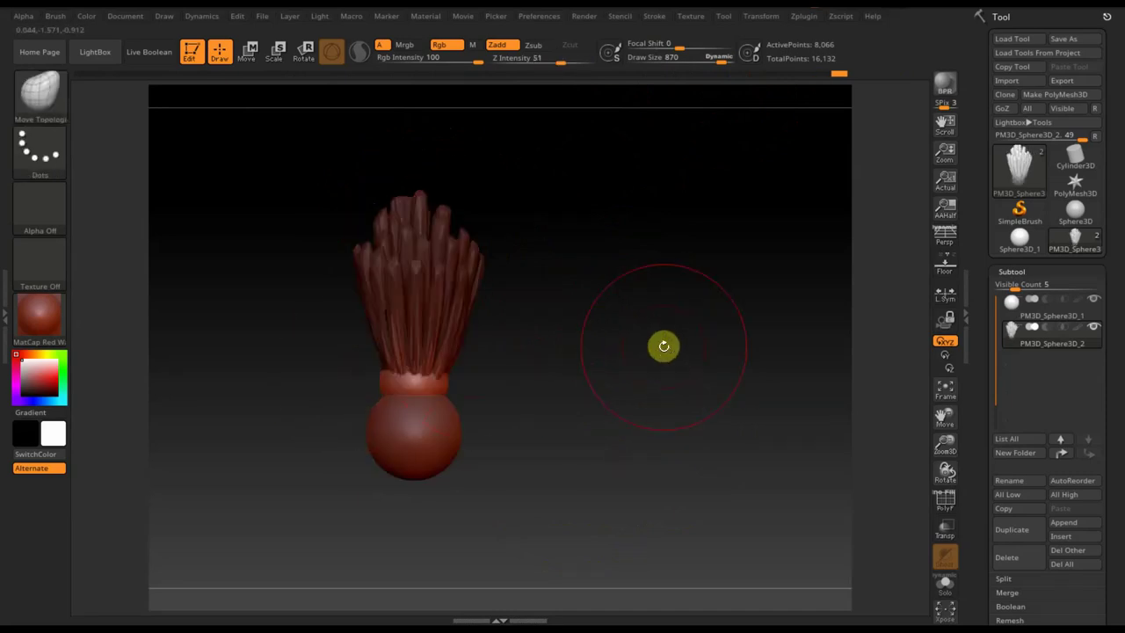
click(247, 51)
drag(414, 292, 414, 297)
drag(412, 211, 420, 230)
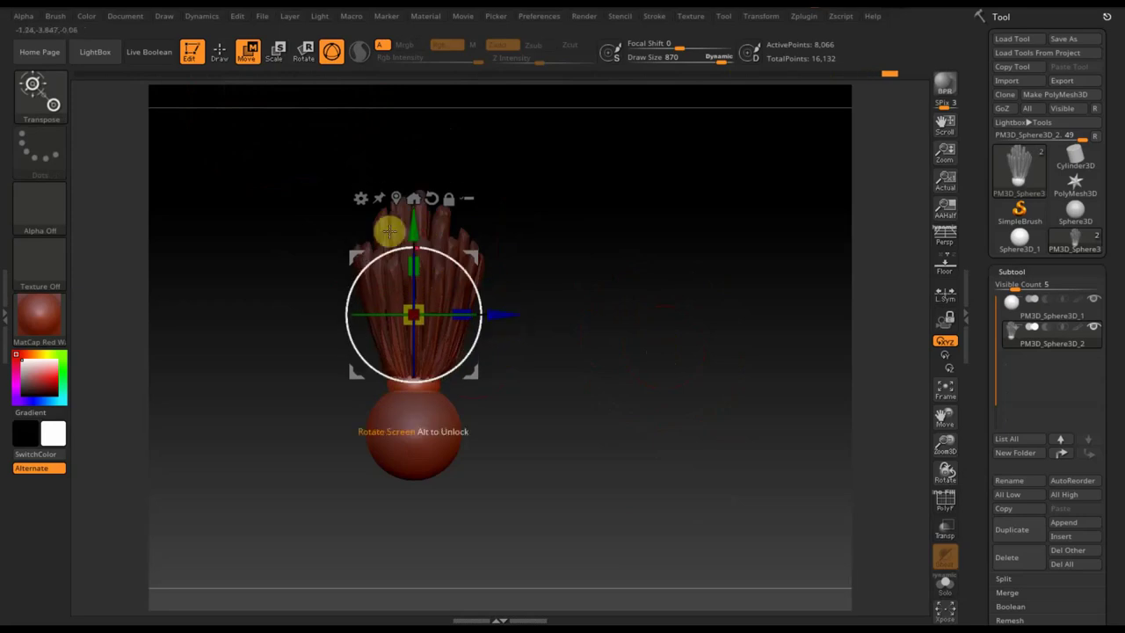
Step: Shrink the collar further, then select PM3D_Sphere3D_1 and lower the base sphere slightly
drag(504, 319, 500, 319)
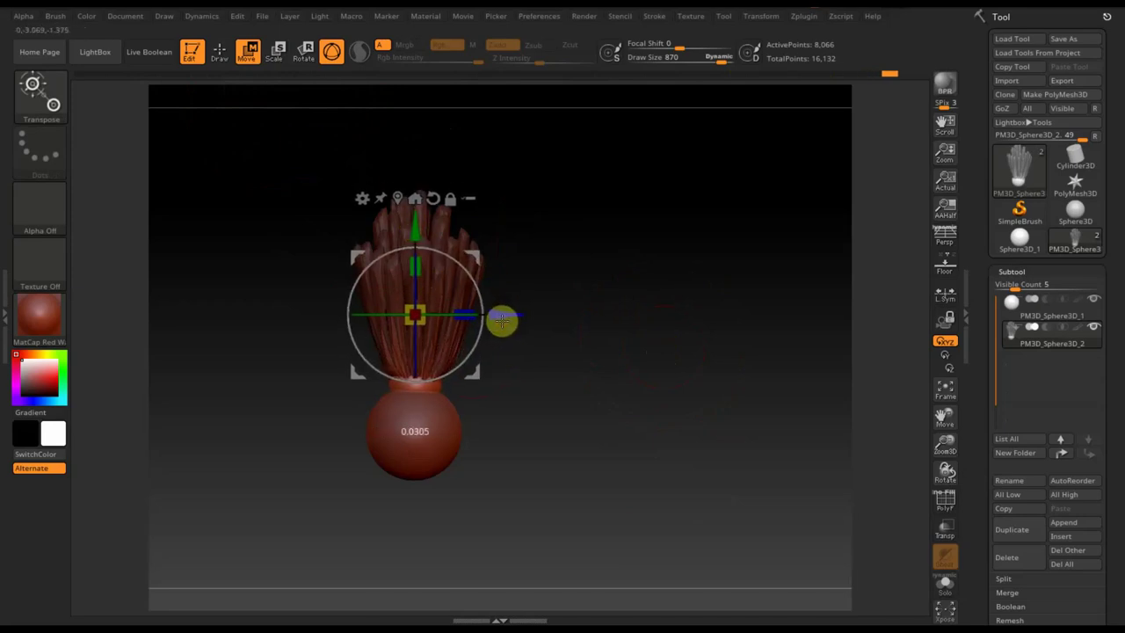
click(220, 54)
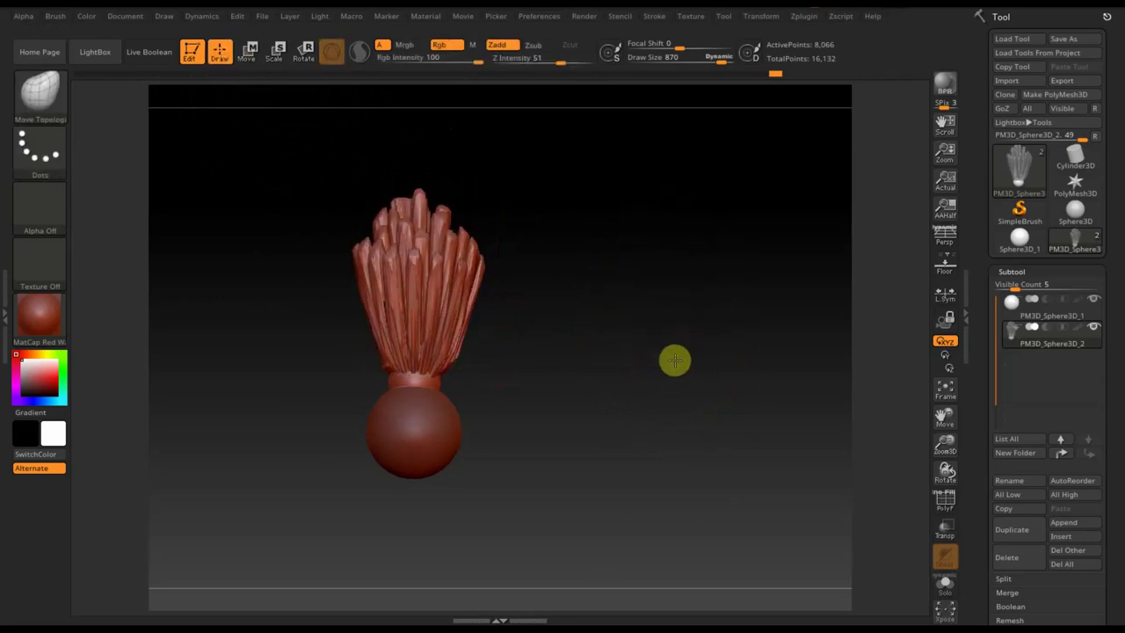
click(1012, 304)
click(251, 59)
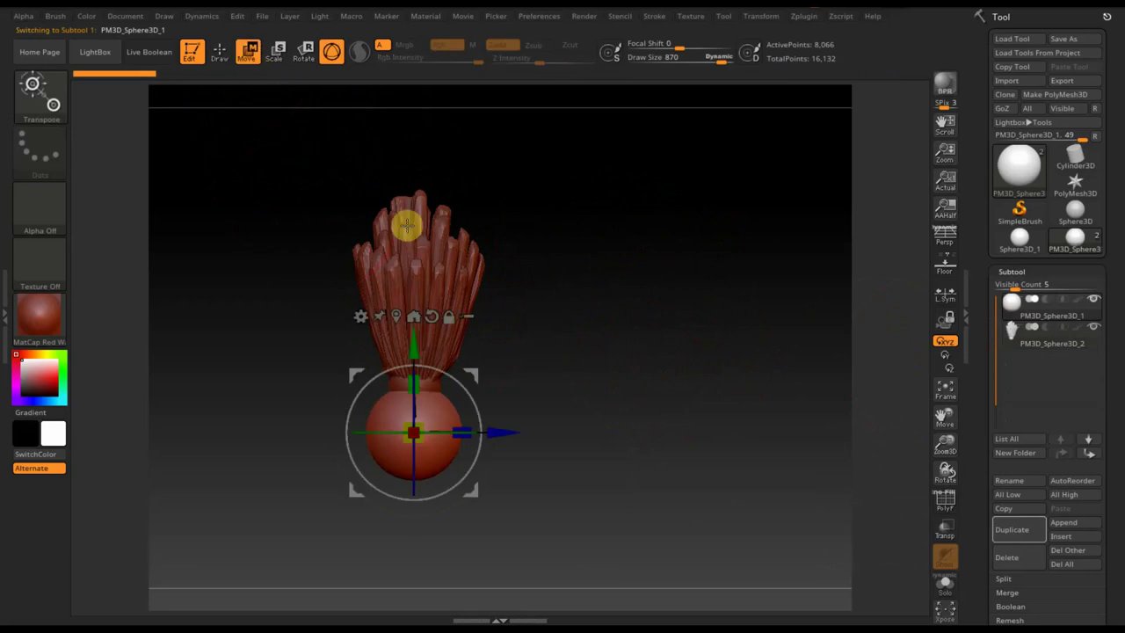
drag(412, 343, 414, 364)
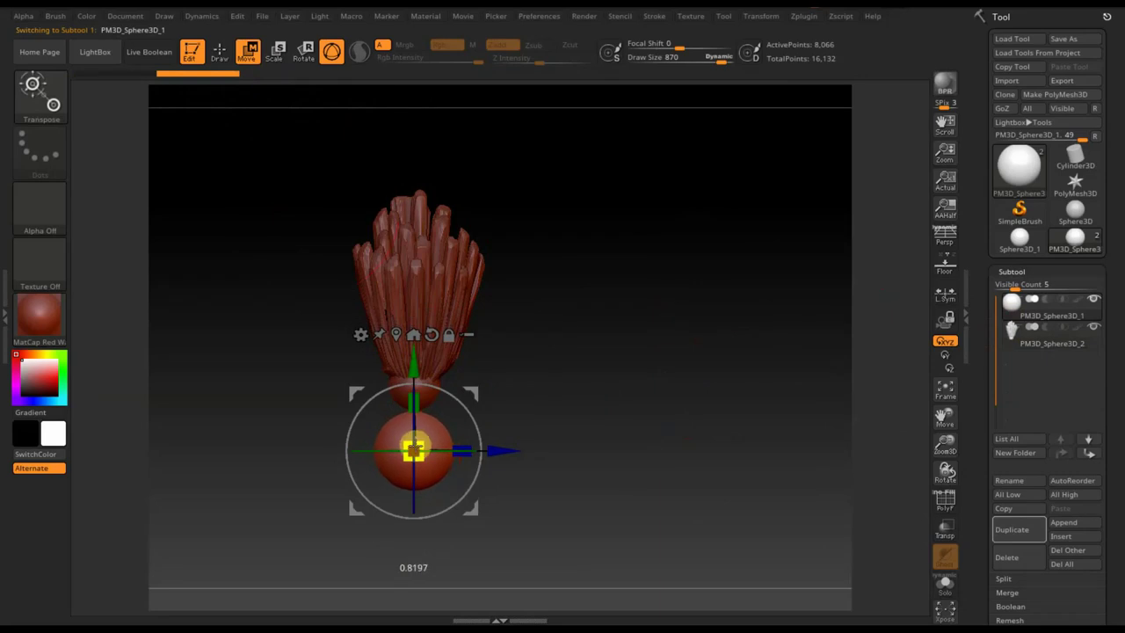
click(220, 51)
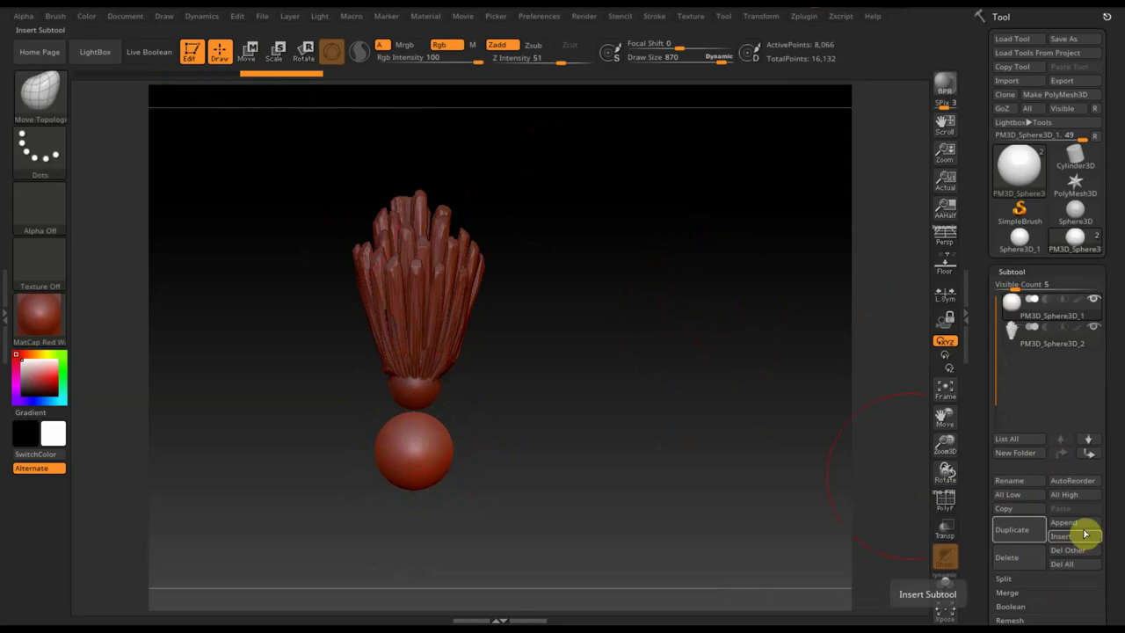
Step: Insert a Ring3D subtool and move it up beneath the bristles
click(1085, 528)
mouse_move(782, 424)
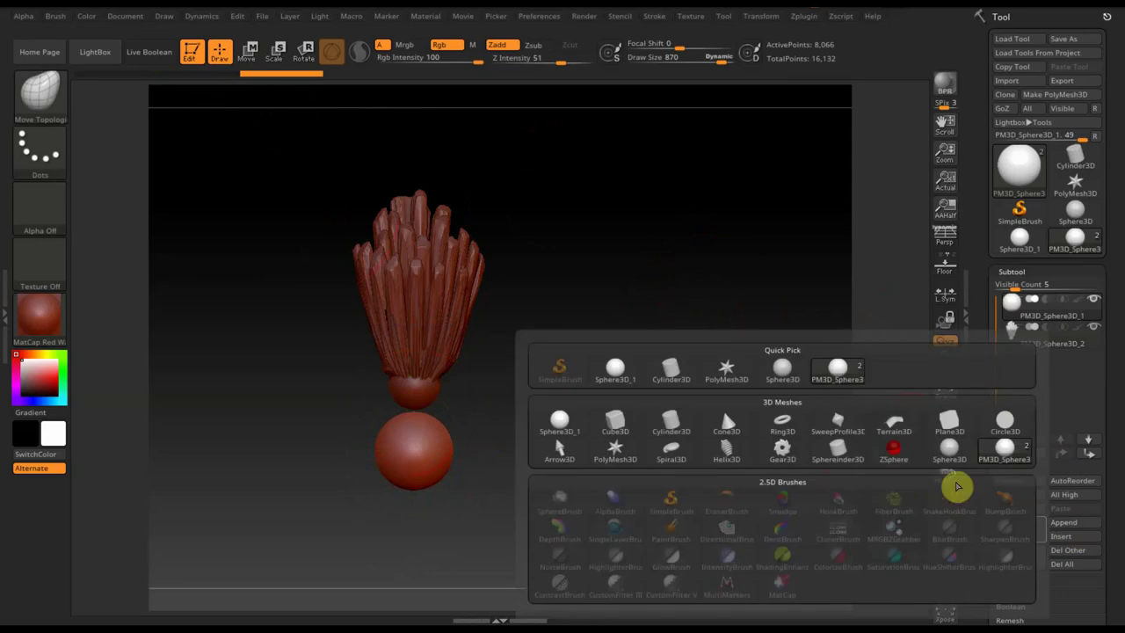
click(782, 424)
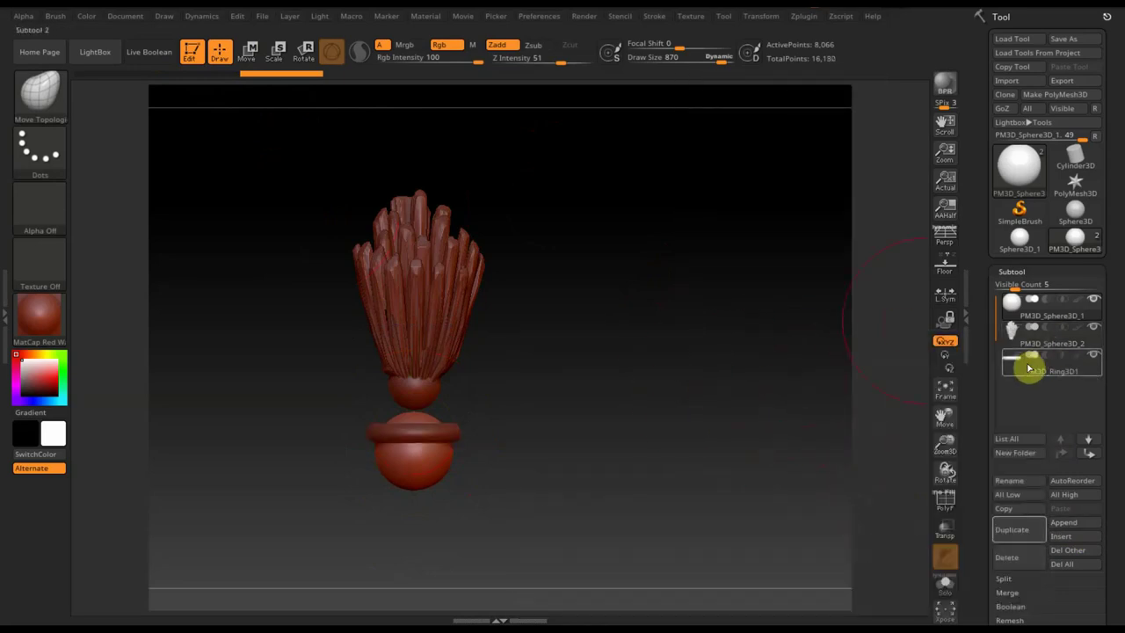
click(247, 50)
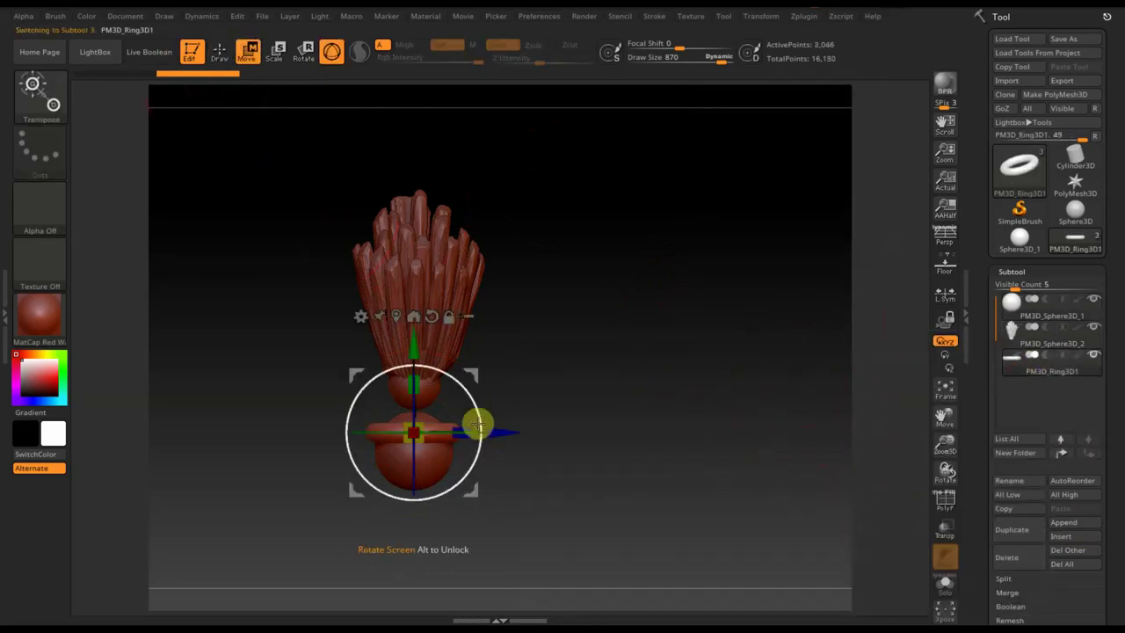
drag(414, 433, 414, 411)
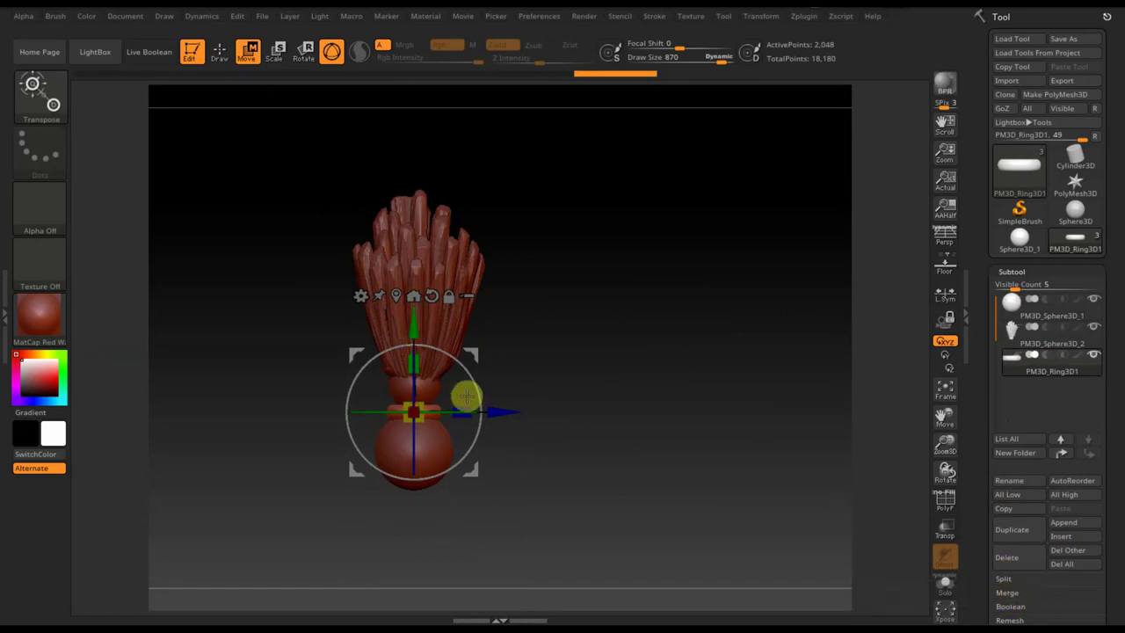
Step: Duplicate the ring twice, stacking the copies upward into bands
ctrl+drag(411, 329, 412, 314)
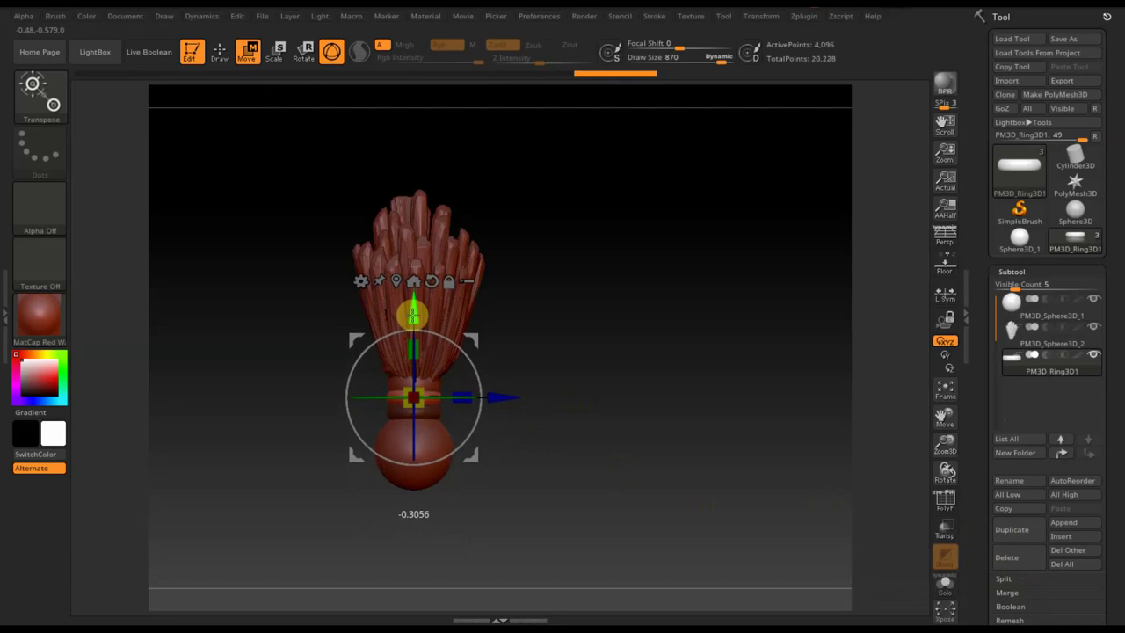
ctrl+drag(414, 313, 414, 295)
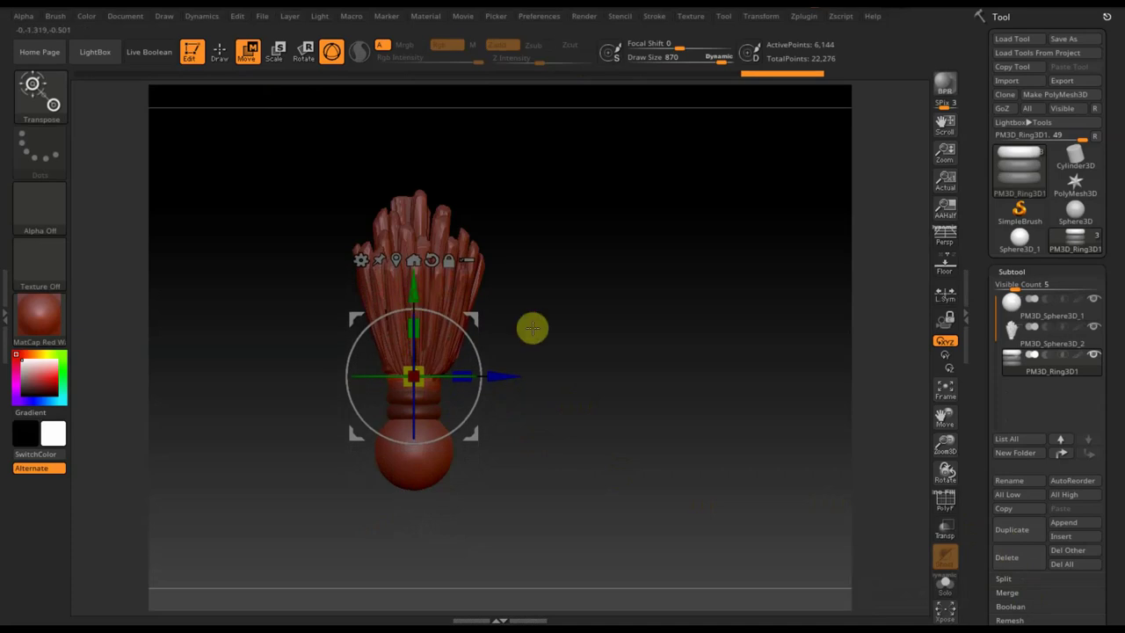
scroll(607, 369, up, 1)
scroll(624, 404, up, 2)
scroll(633, 440, up, 1)
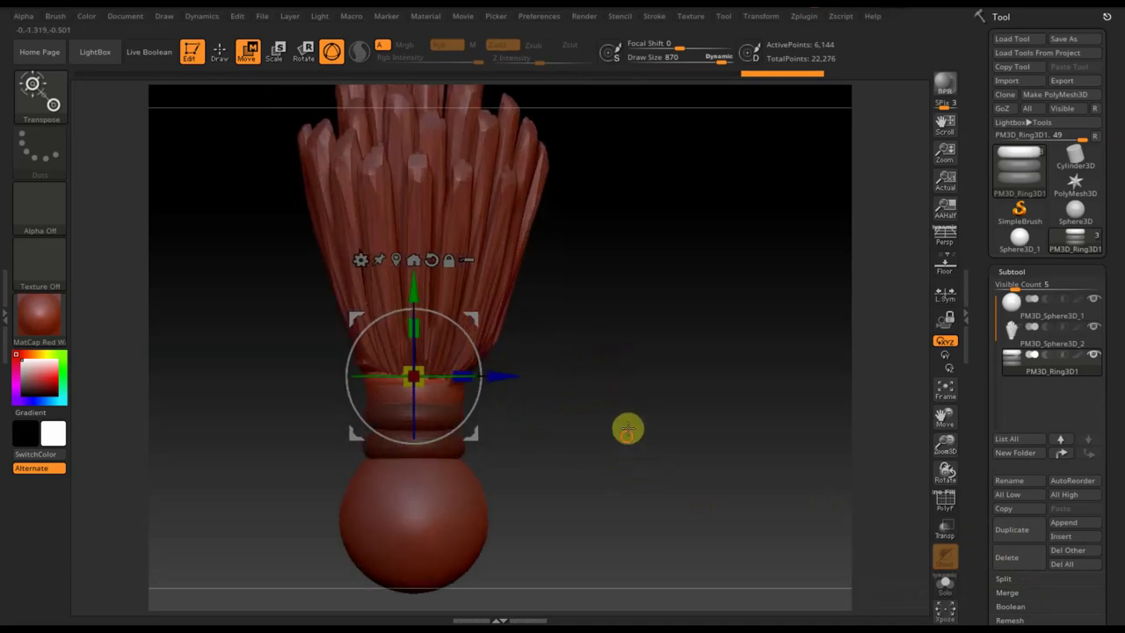
scroll(625, 417, up, 1)
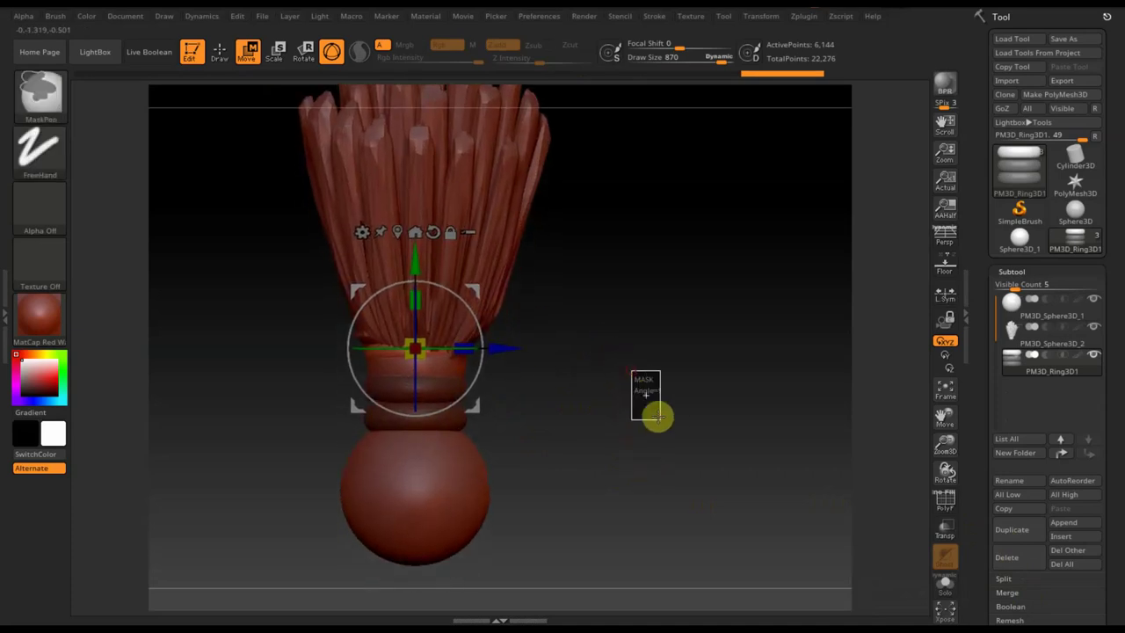
Step: Nudge the bristles, then select the Ring3D1 binding and set the brush size to 175
click(1036, 341)
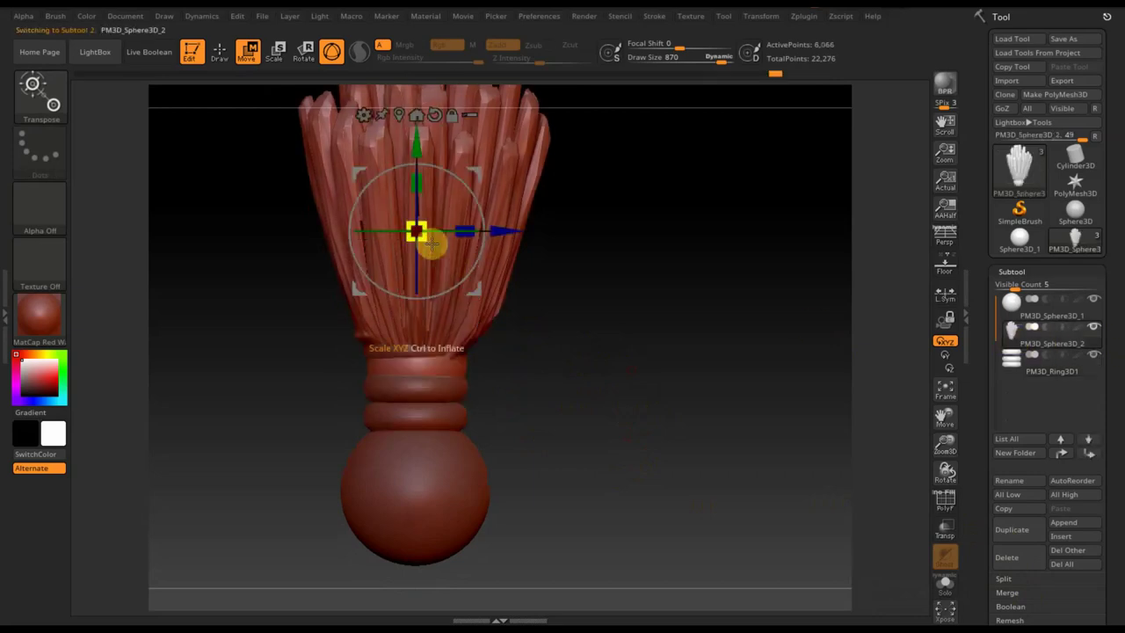
drag(417, 145, 417, 154)
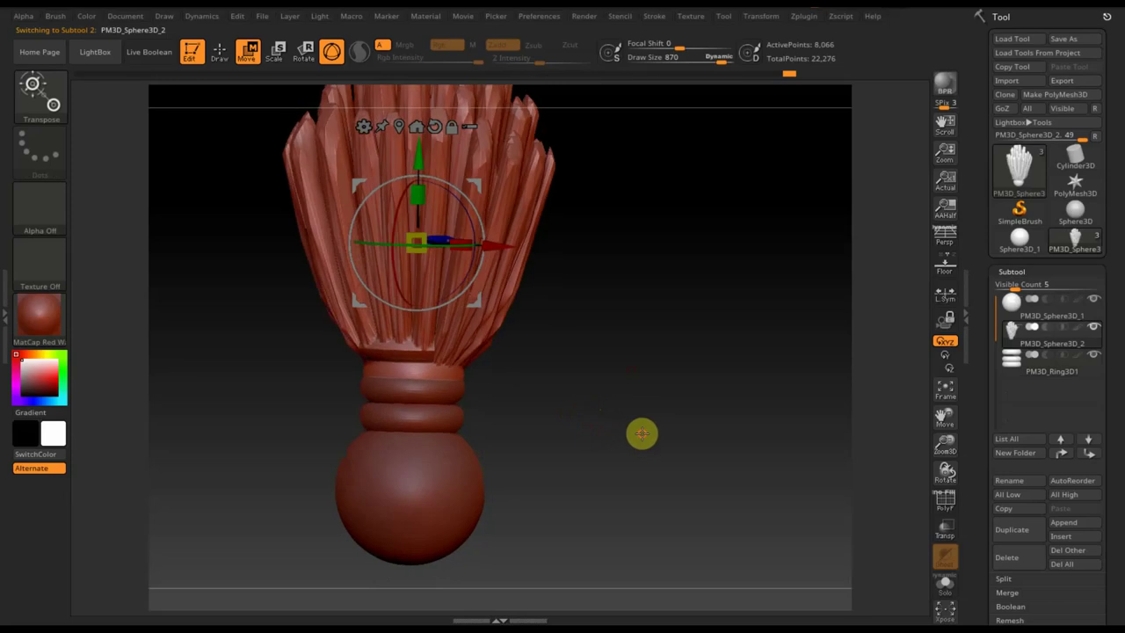
click(1019, 372)
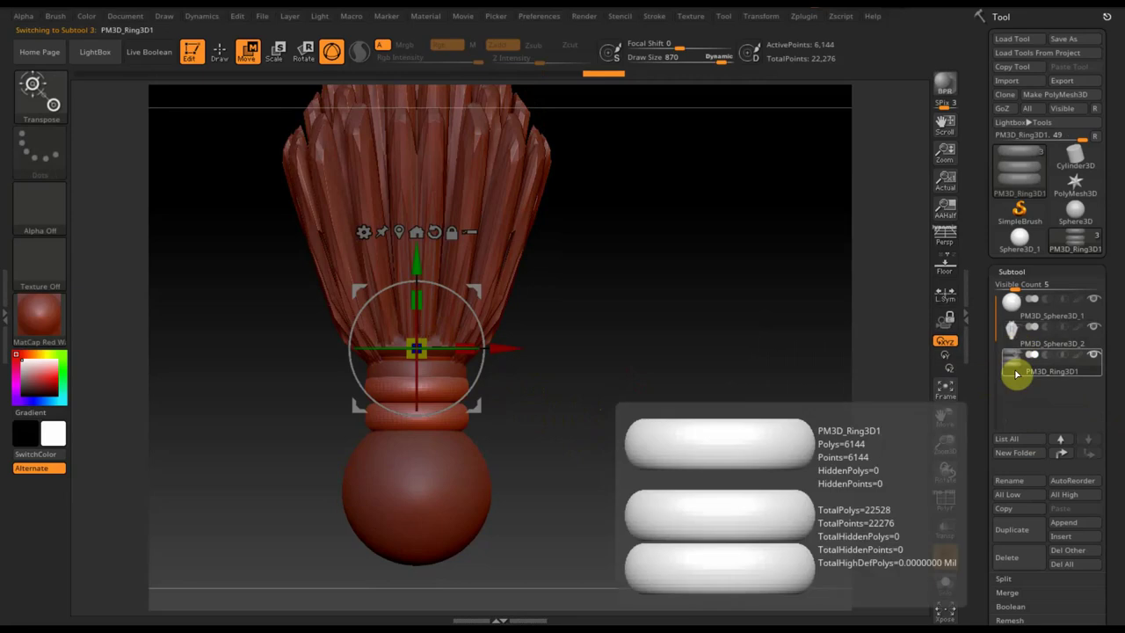
click(225, 64)
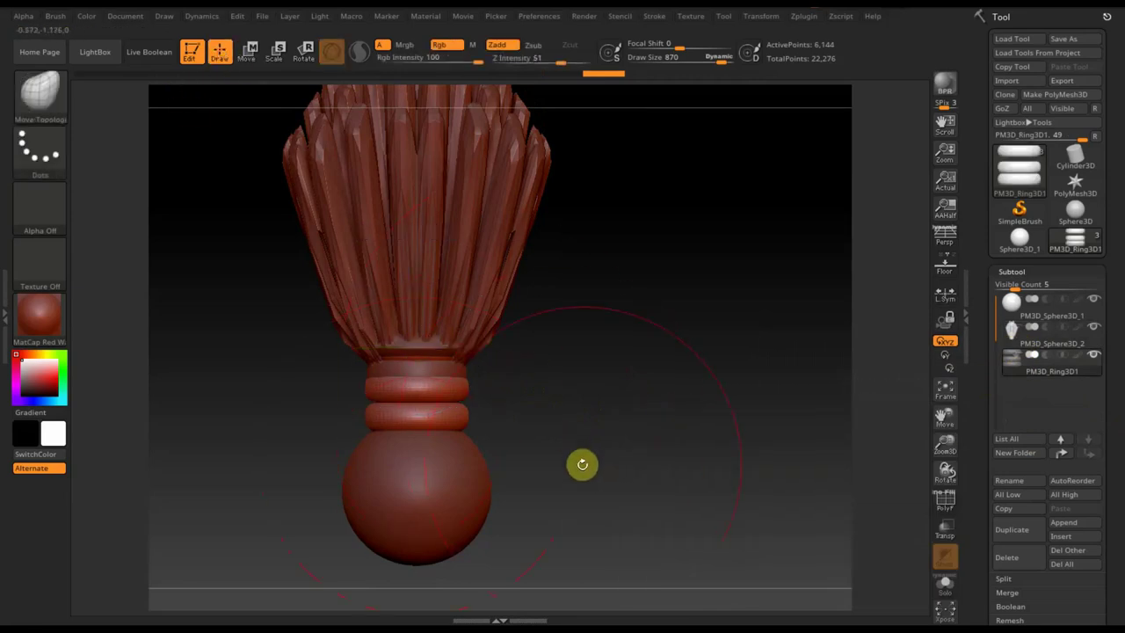
drag(719, 57, 673, 56)
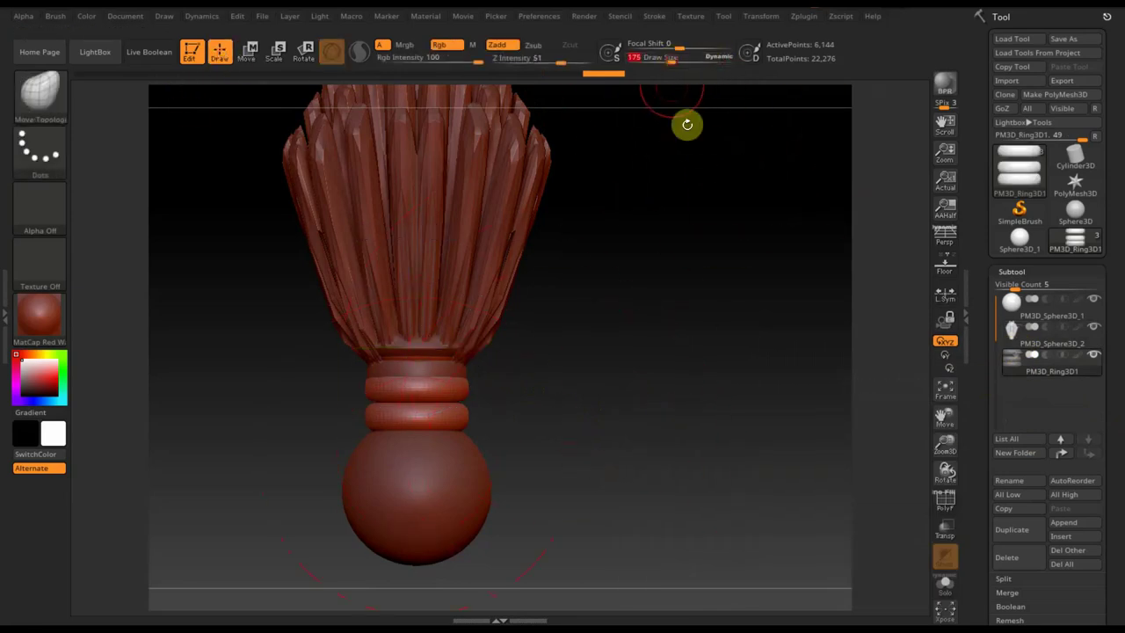
Step: Mask the ring's lower band, invert it, and rescale the upper band so the rings nest snugly
key(ctrl)
ctrl+drag(254, 290, 569, 401)
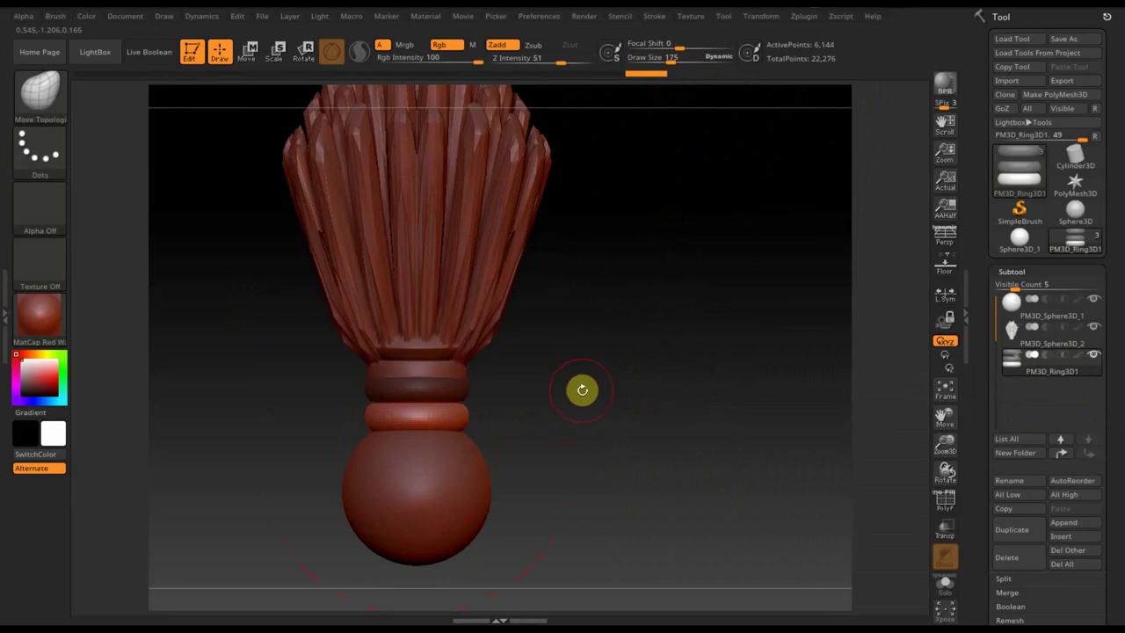
ctrl+click(581, 390)
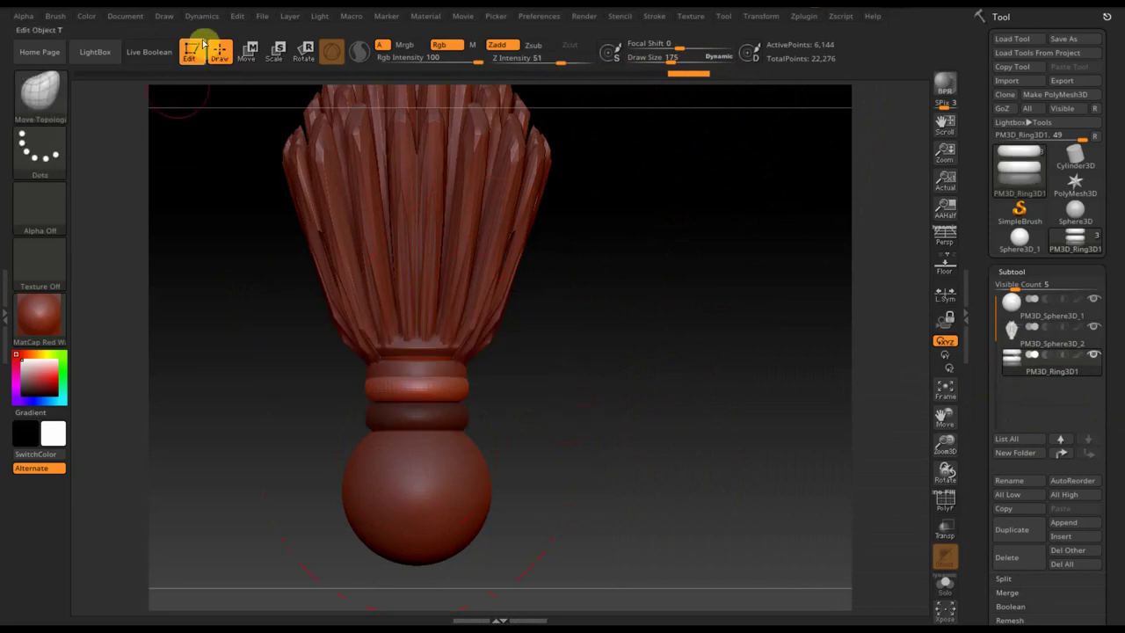
click(248, 50)
drag(422, 355, 421, 339)
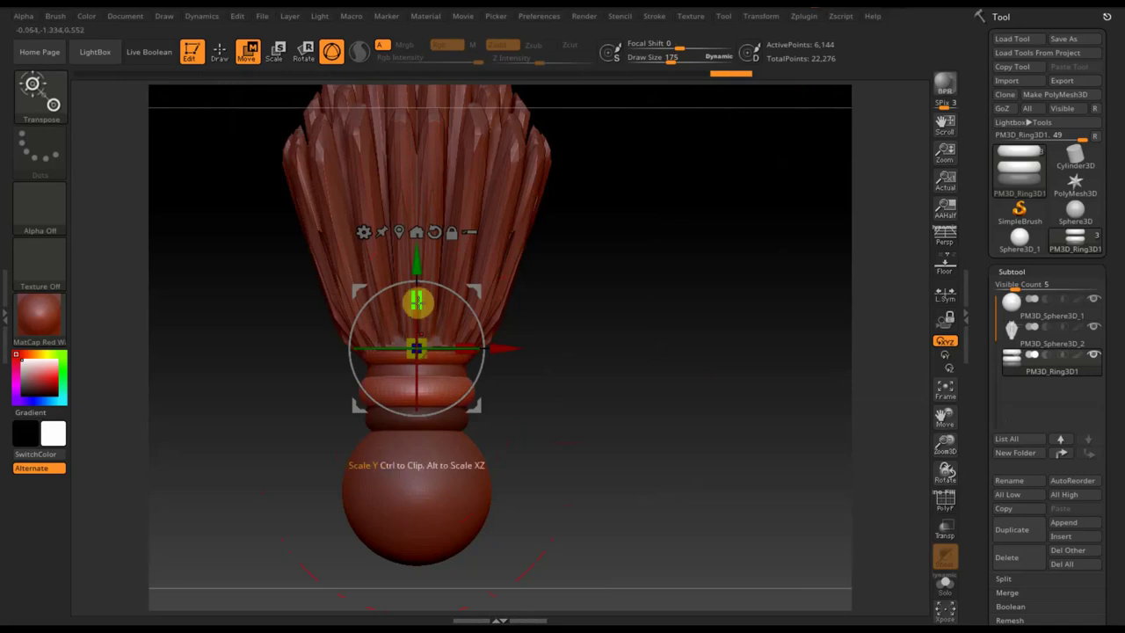
drag(421, 294, 414, 275)
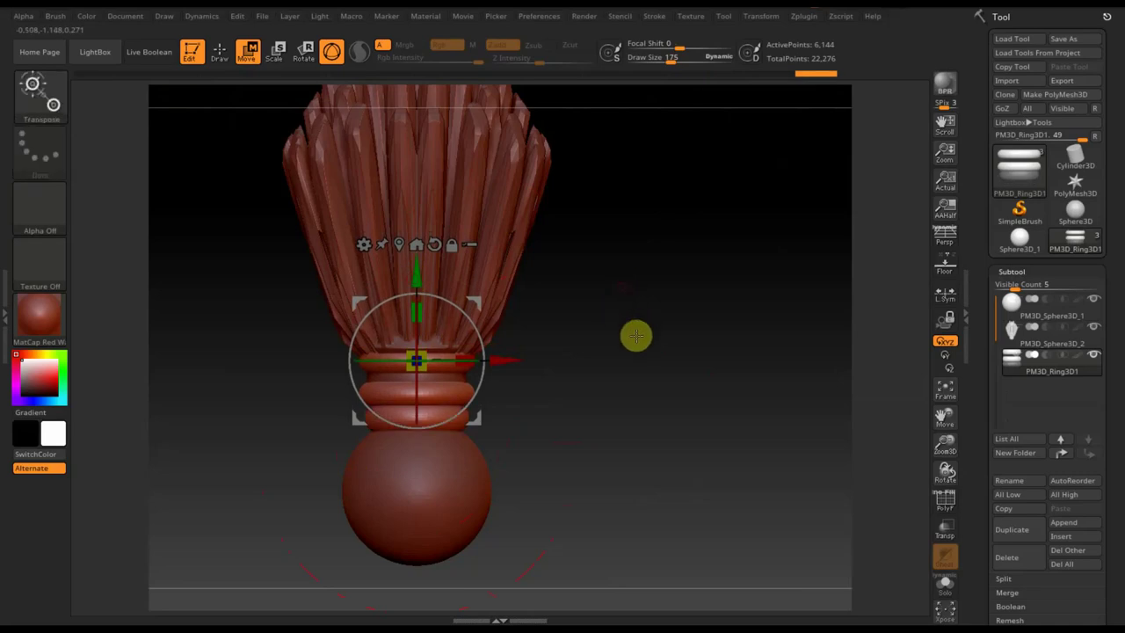
click(221, 51)
drag(573, 388, 583, 392)
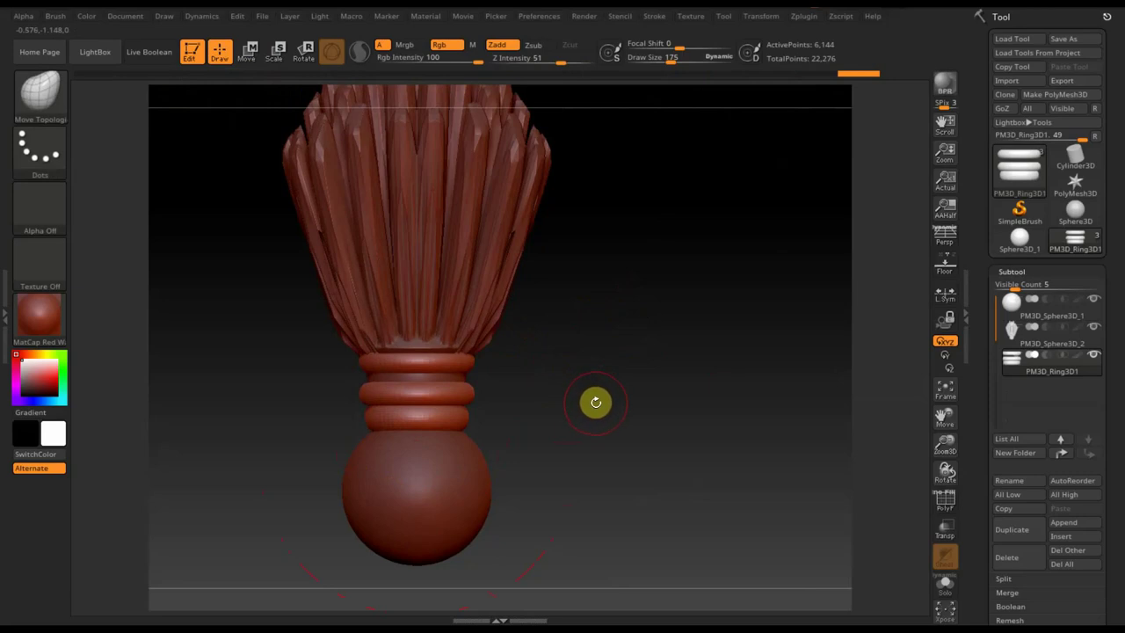
shift+drag(595, 406, 605, 347)
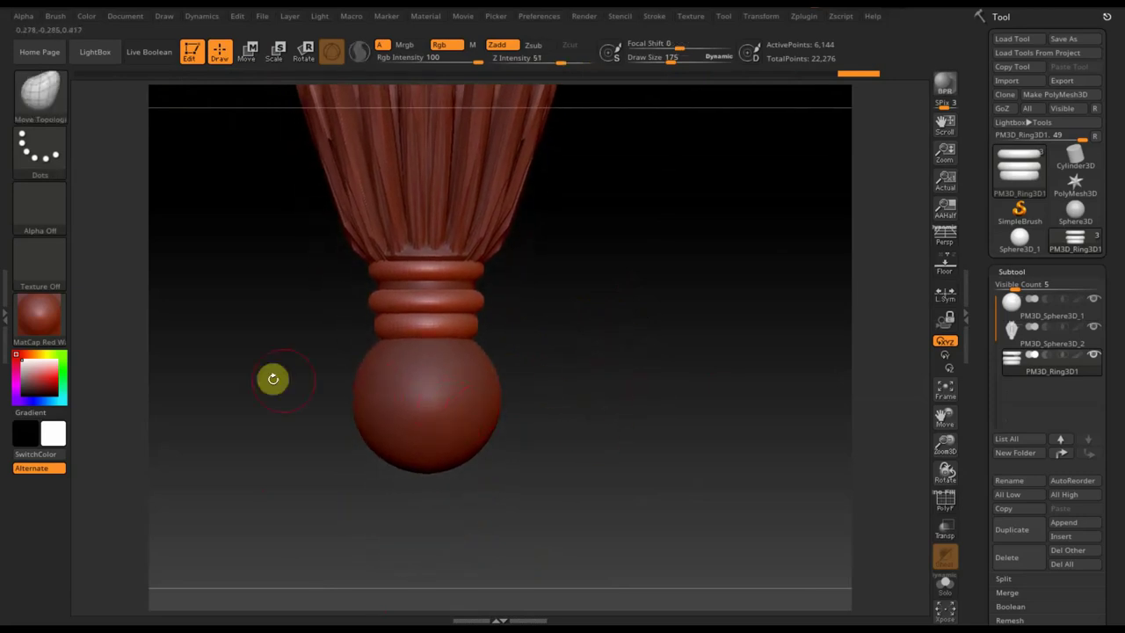
Step: Select the round ball Sphere3D_1 and try masking thin vertical strips up it, undoing failed attempts
click(1012, 303)
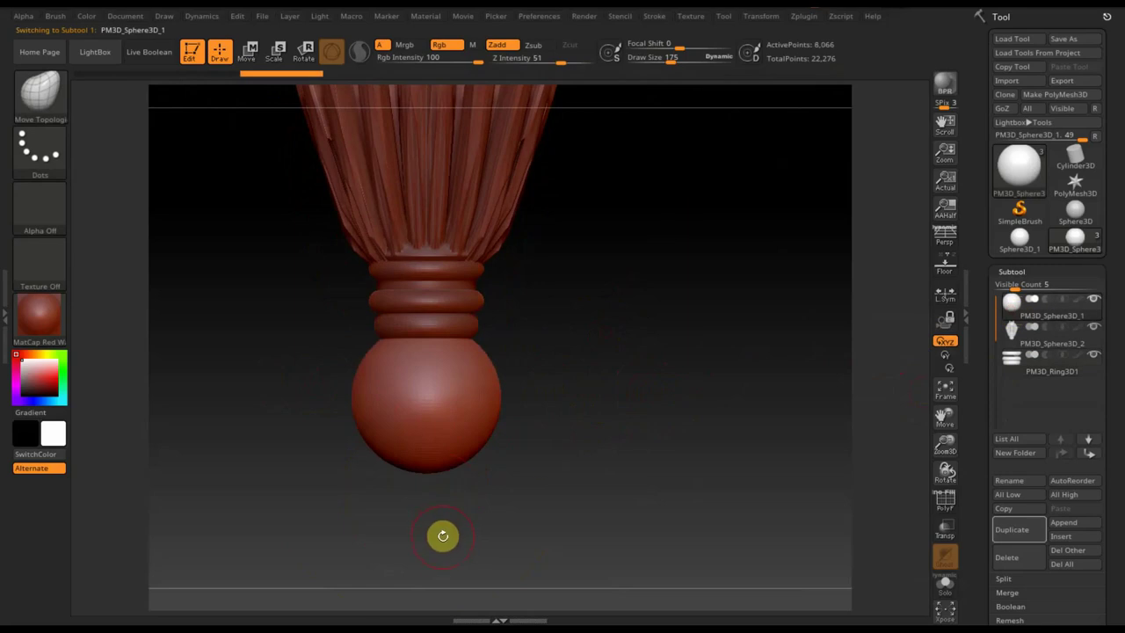
key(ctrl)
ctrl+drag(435, 552, 427, 318)
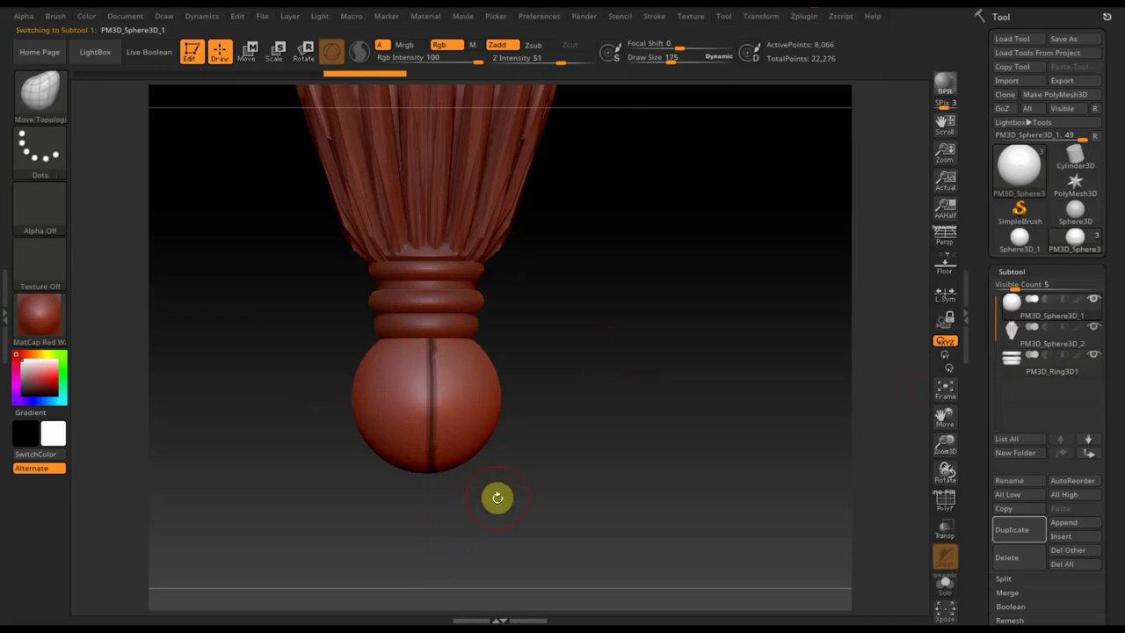
ctrl+drag(559, 505, 594, 462)
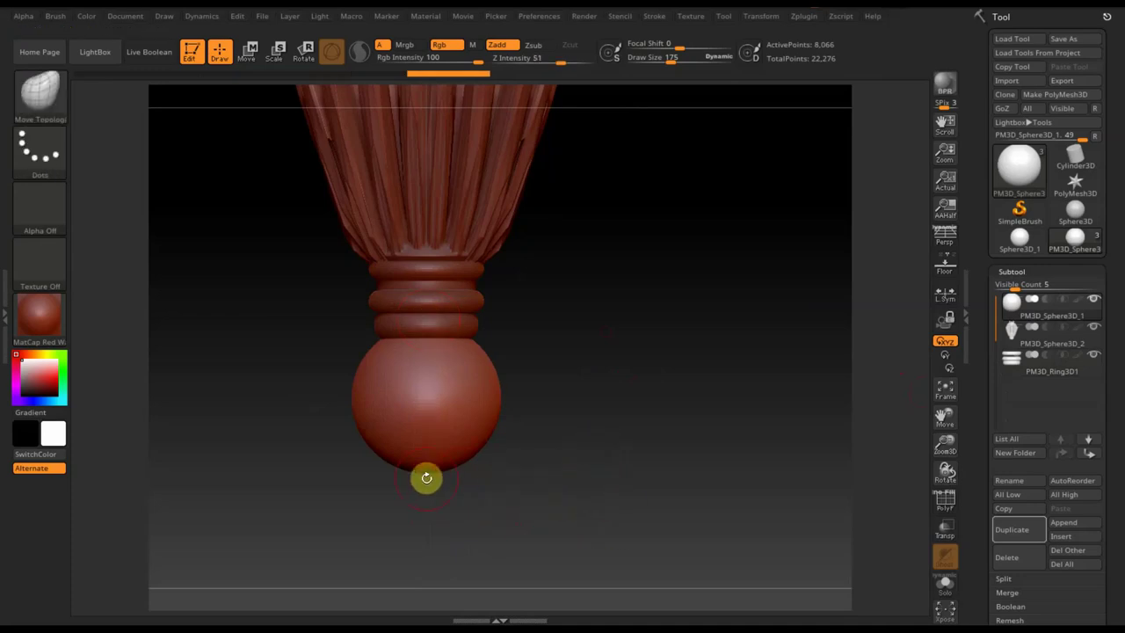
key(ctrl)
ctrl+drag(425, 538, 417, 327)
key(ctrl)
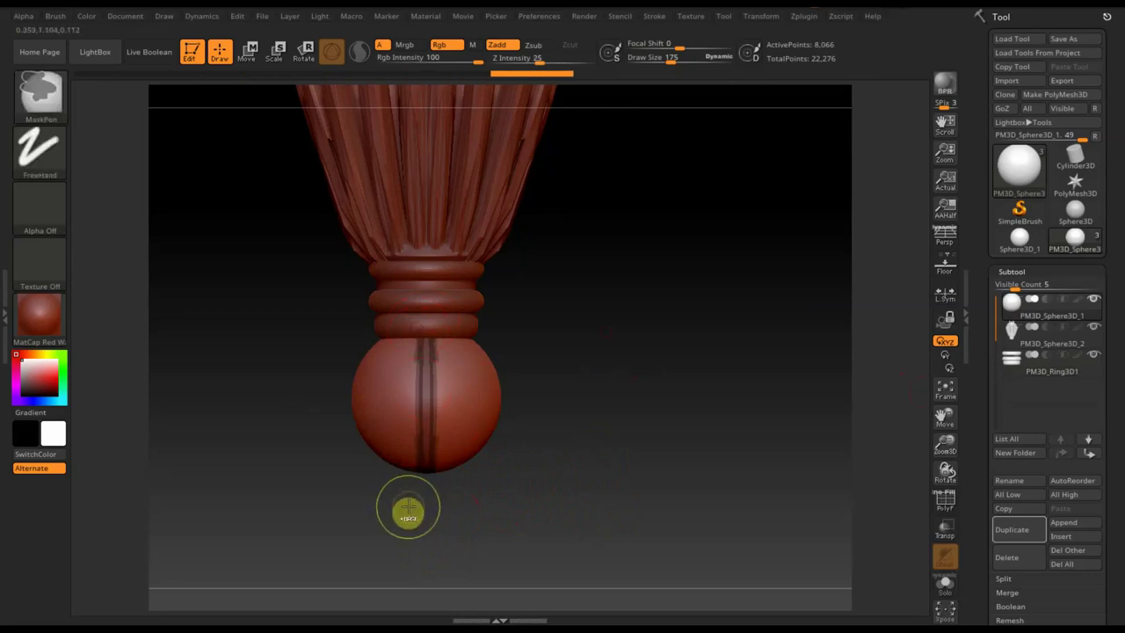
ctrl+drag(413, 508, 459, 517)
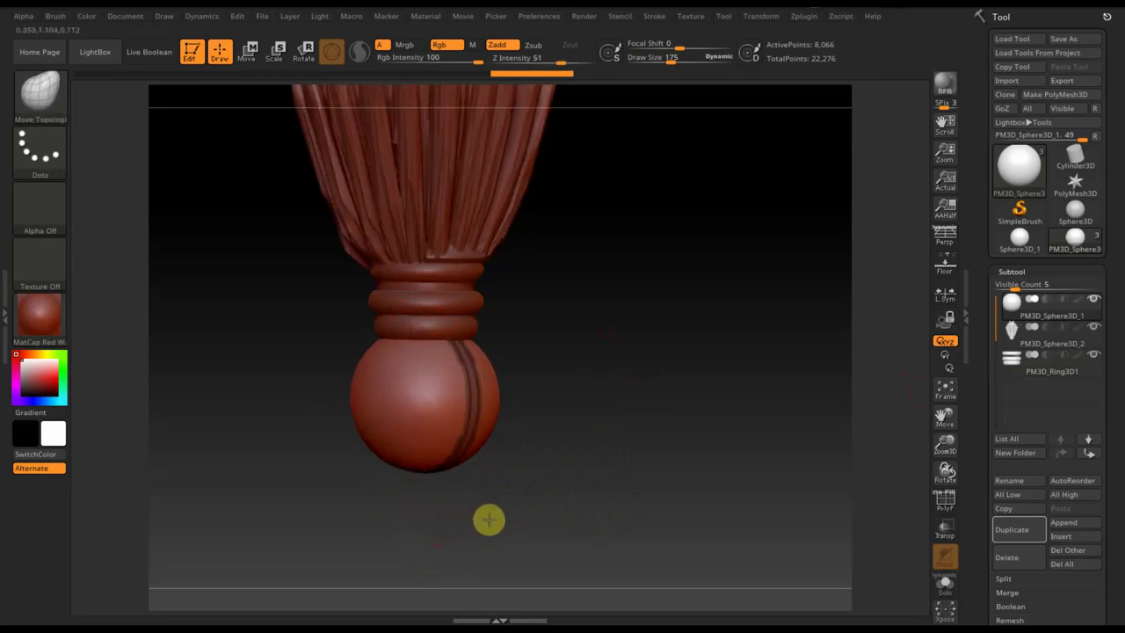
key(ctrl+z)
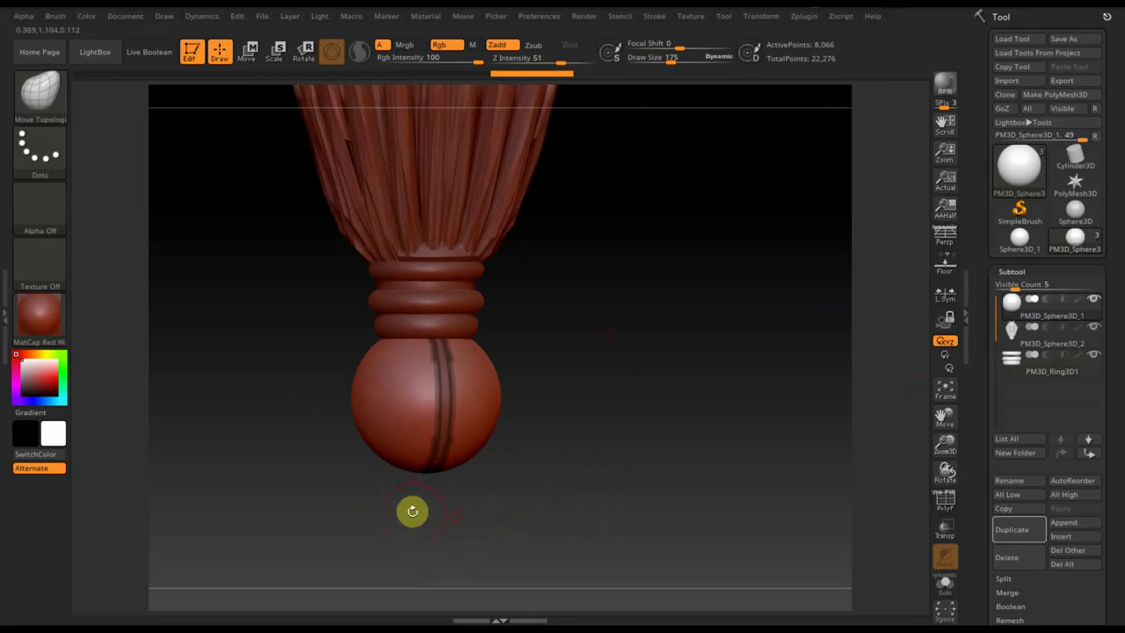
key(ctrl)
Step: Mask more thin vertical strips from the ball's base to the rings, undoing unsuccessful ones
ctrl+drag(410, 515, 423, 328)
key(ctrl+z)
key(ctrl+z)
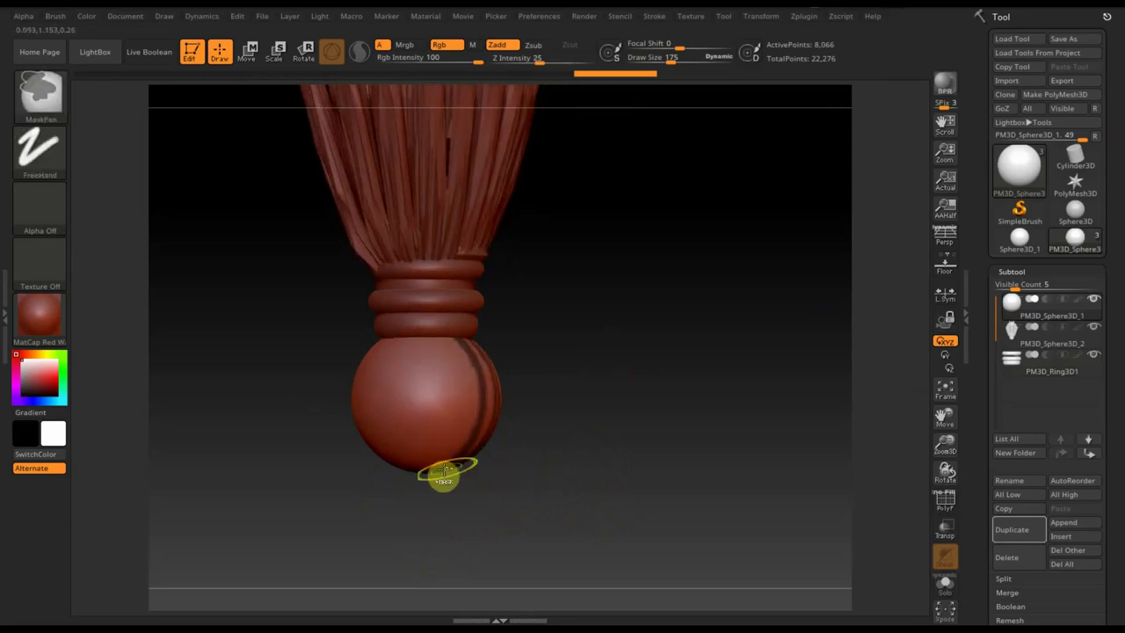
ctrl+drag(437, 489, 447, 328)
key(ctrl+z)
key(ctrl+z)
key(ctrl+z)
key(ctrl+z)
key(ctrl+z)
key(ctrl+z)
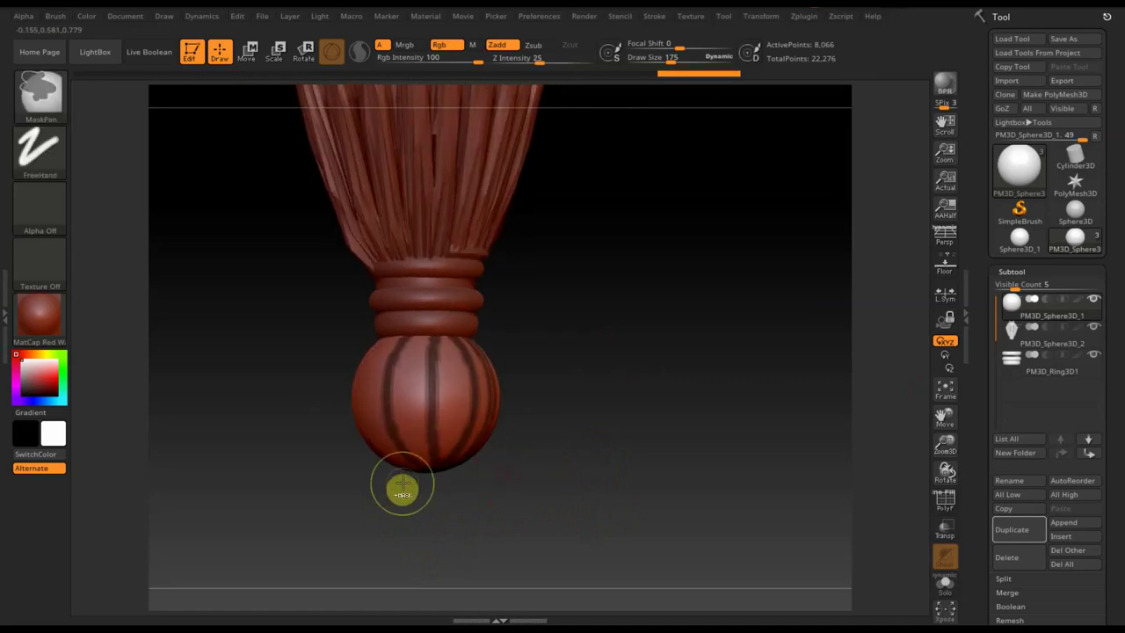
ctrl+drag(425, 499, 415, 333)
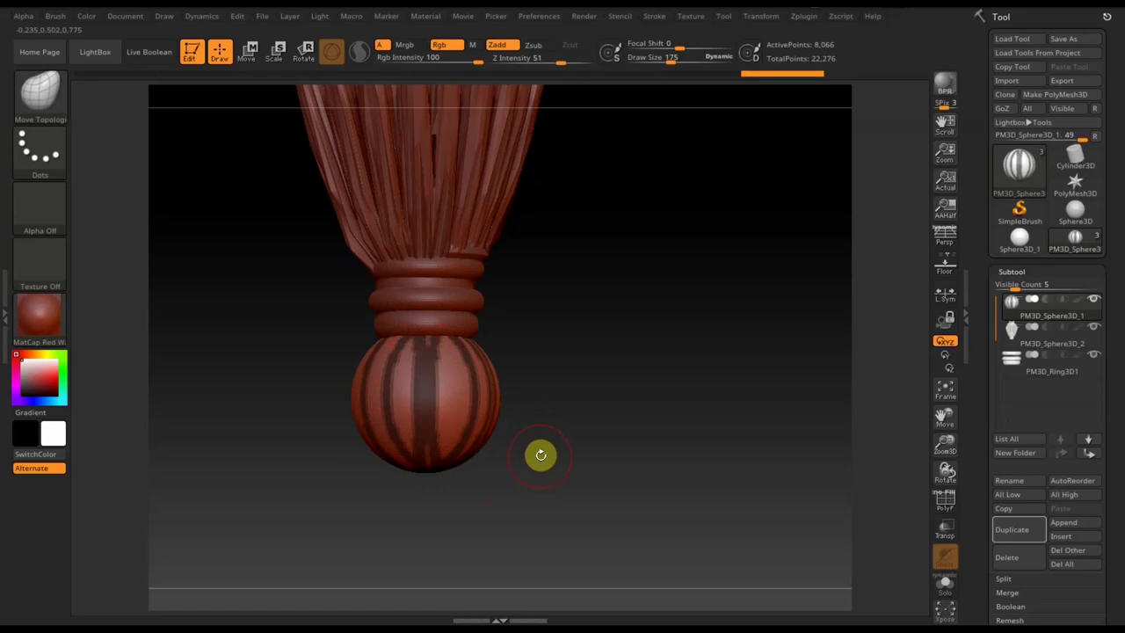
key(ctrl+z)
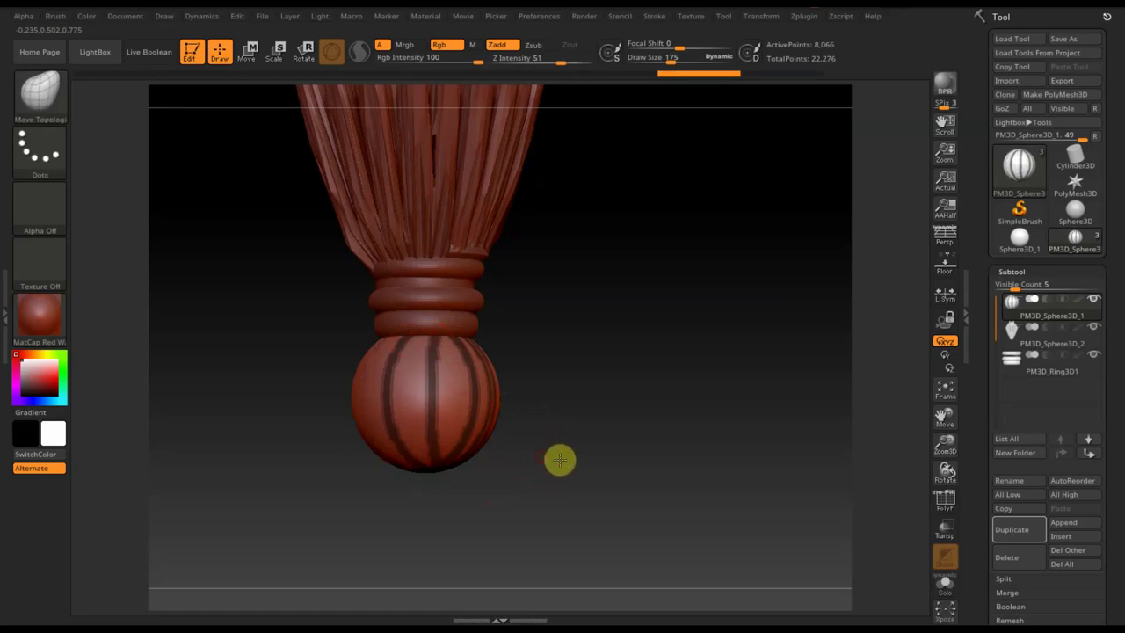
key(ctrl+z)
key(ctrl+z)
Step: Add the remaining vertical mask strips around the ball, then inspect the ribbed result and clear the mask
ctrl+drag(438, 527, 419, 449)
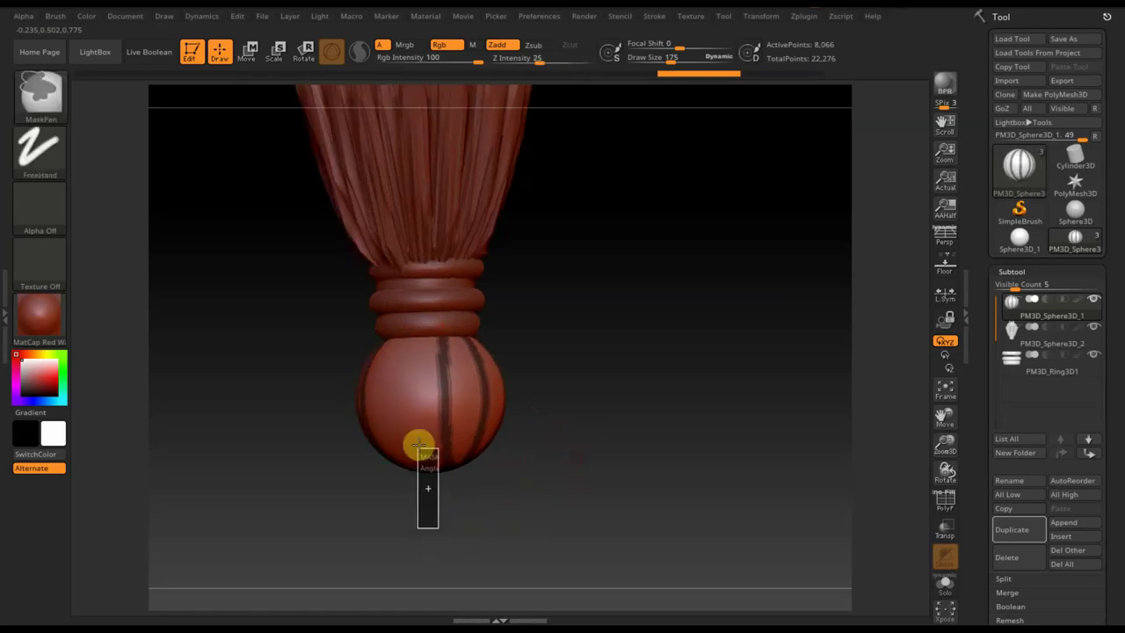
ctrl+drag(421, 327, 414, 322)
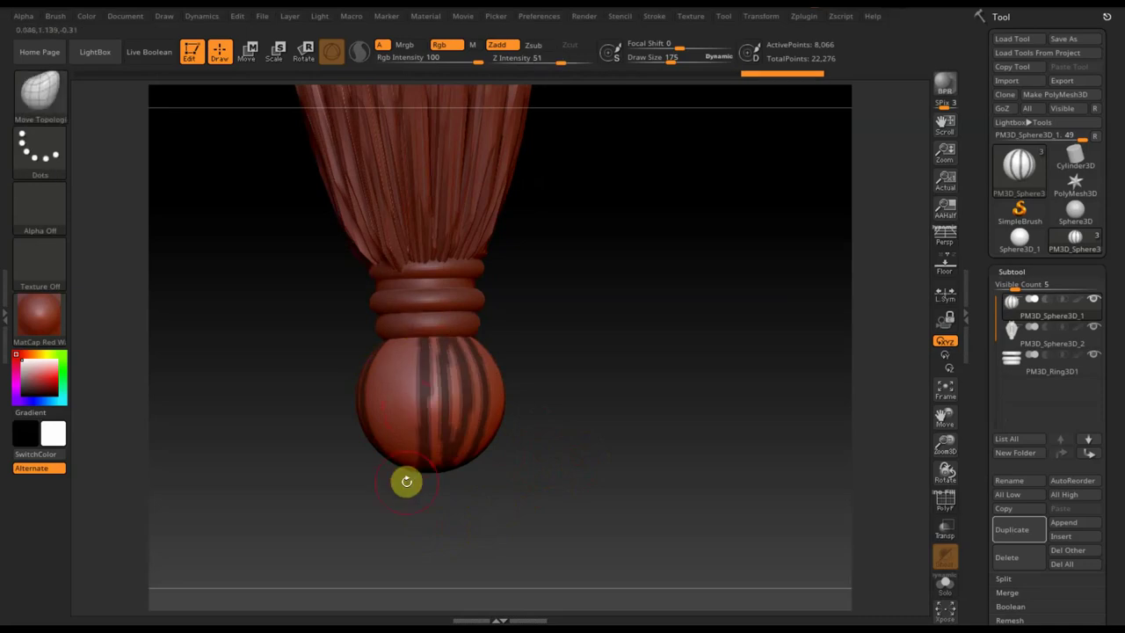
key(ctrl+z)
key(ctrl+z)
ctrl+drag(433, 502, 422, 335)
ctrl+drag(449, 494, 444, 322)
mouse_move(603, 427)
mouse_down()
mouse_move(520, 427)
mouse_move(650, 466)
mouse_up()
ctrl+click(657, 452)
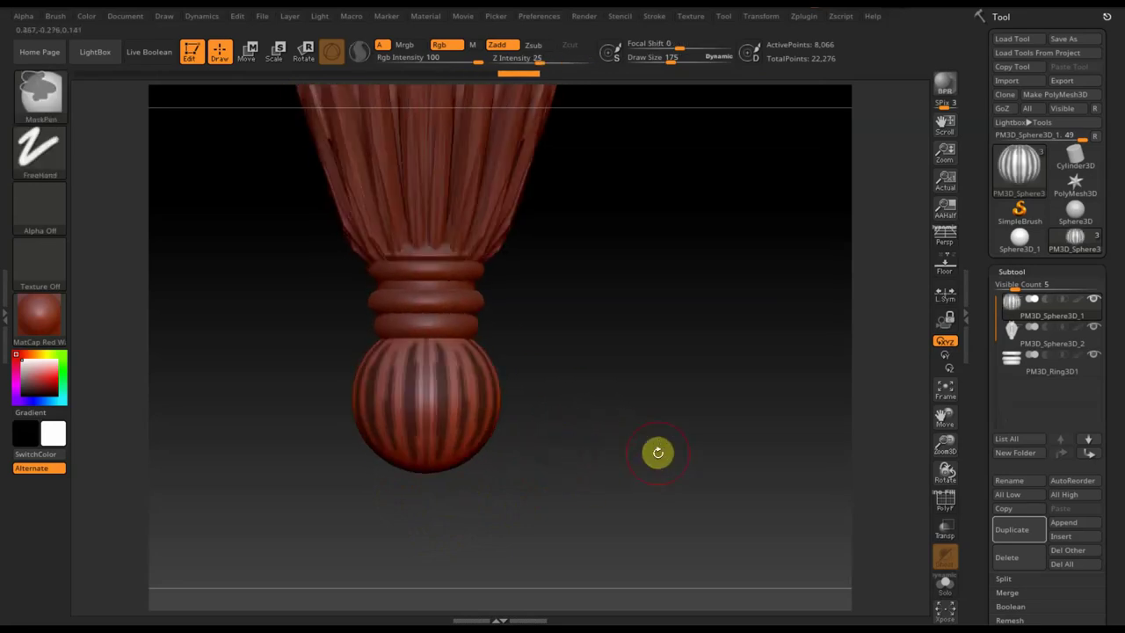
Step: Scale the grooved ball up slightly with the move/scale gizmo
click(252, 53)
drag(434, 405, 445, 406)
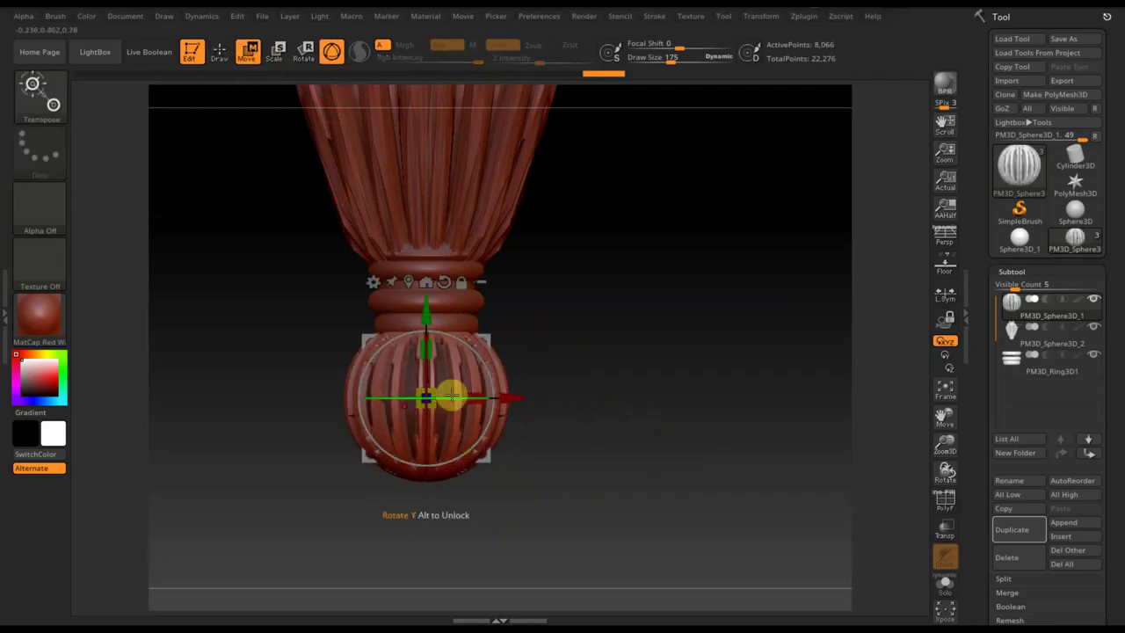
click(218, 51)
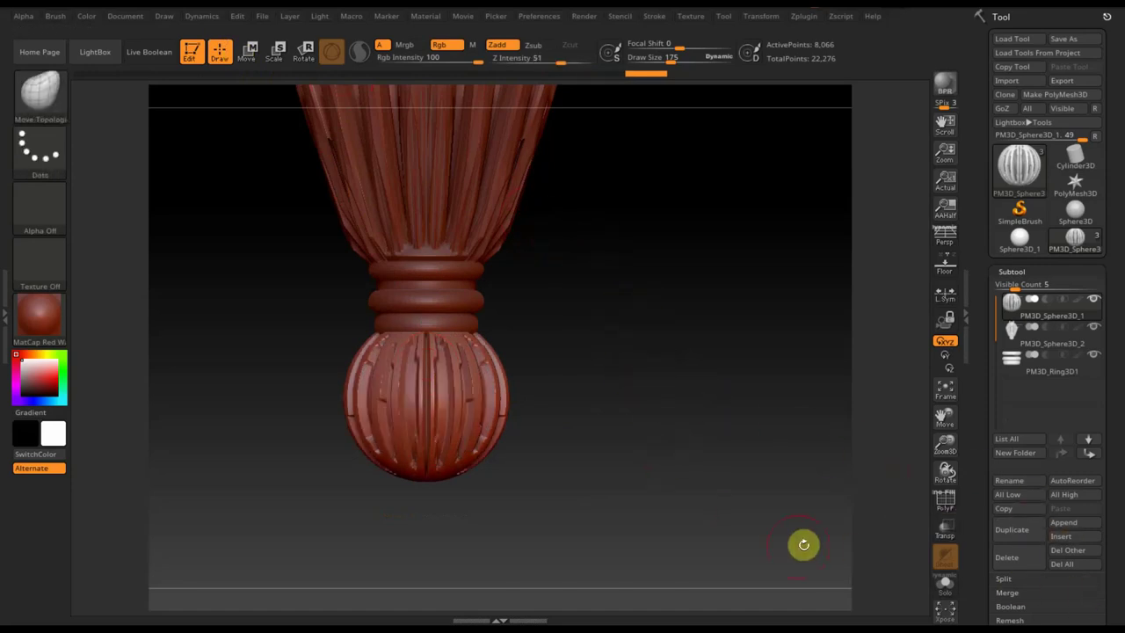
Step: Enlarge the Draw Size and smooth the ball's grooves into soft ridges all around
drag(677, 66, 703, 67)
mouse_move(389, 442)
shift+mouse_down()
mouse_move(432, 377)
mouse_move(392, 427)
shift+mouse_up()
mouse_move(594, 535)
mouse_down()
mouse_move(430, 431)
mouse_move(401, 360)
mouse_up()
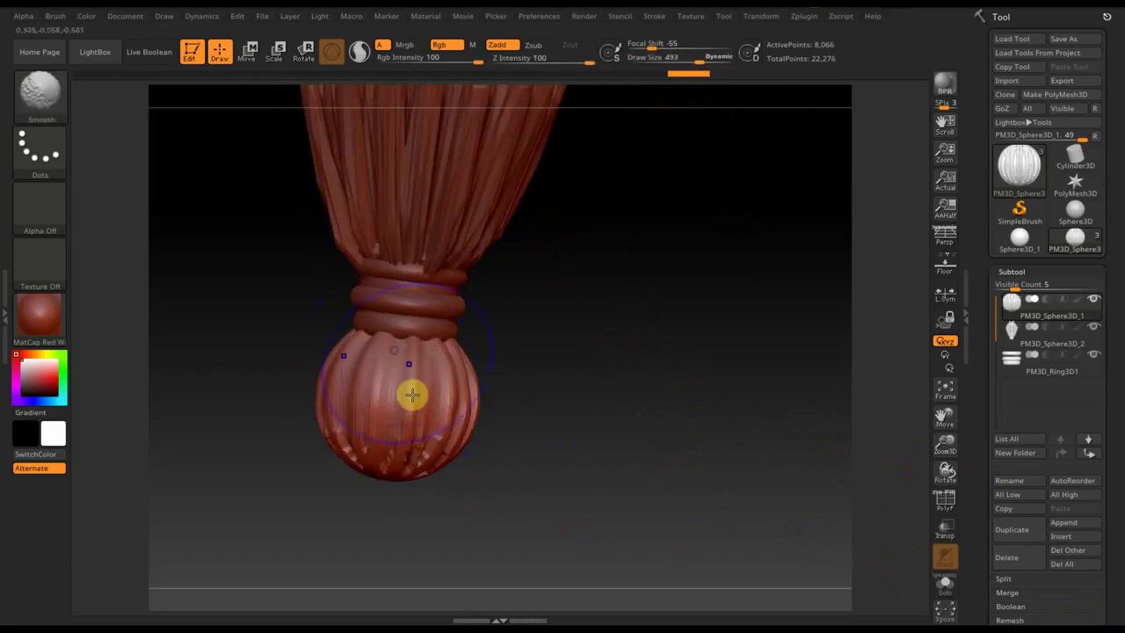
drag(543, 470, 401, 419)
mouse_move(549, 479)
mouse_down()
mouse_move(486, 480)
mouse_move(497, 427)
mouse_move(460, 464)
mouse_up()
mouse_move(640, 442)
mouse_down()
mouse_move(648, 495)
mouse_move(648, 445)
mouse_move(649, 458)
mouse_up()
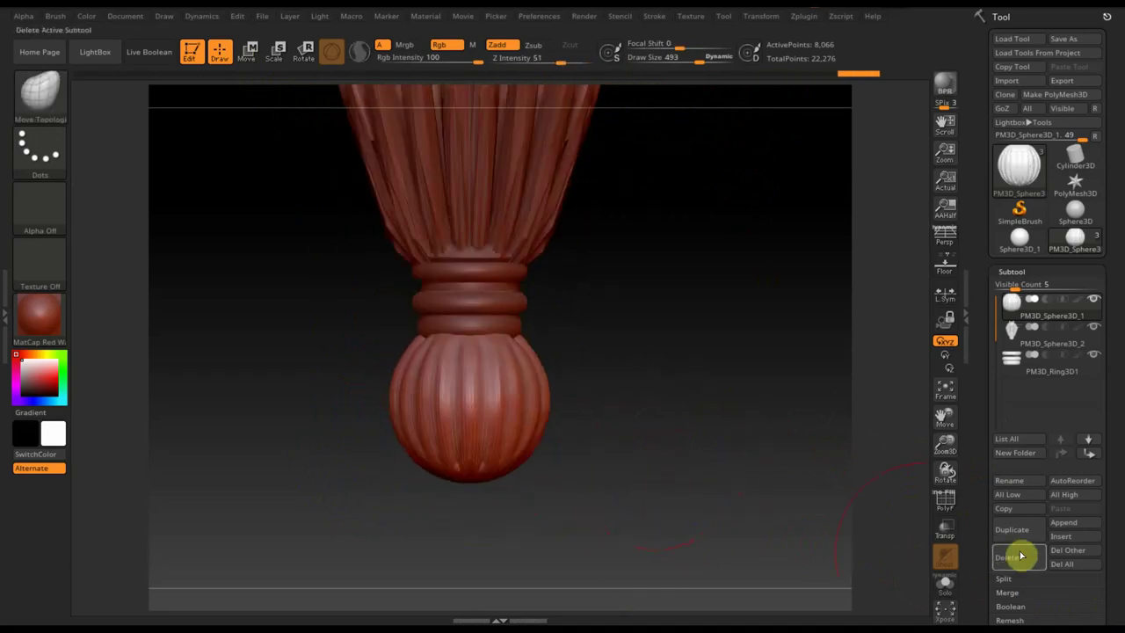
Step: Select the bristle tuft and raise the Draw Size to 1000
scroll(1107, 484, down, 5)
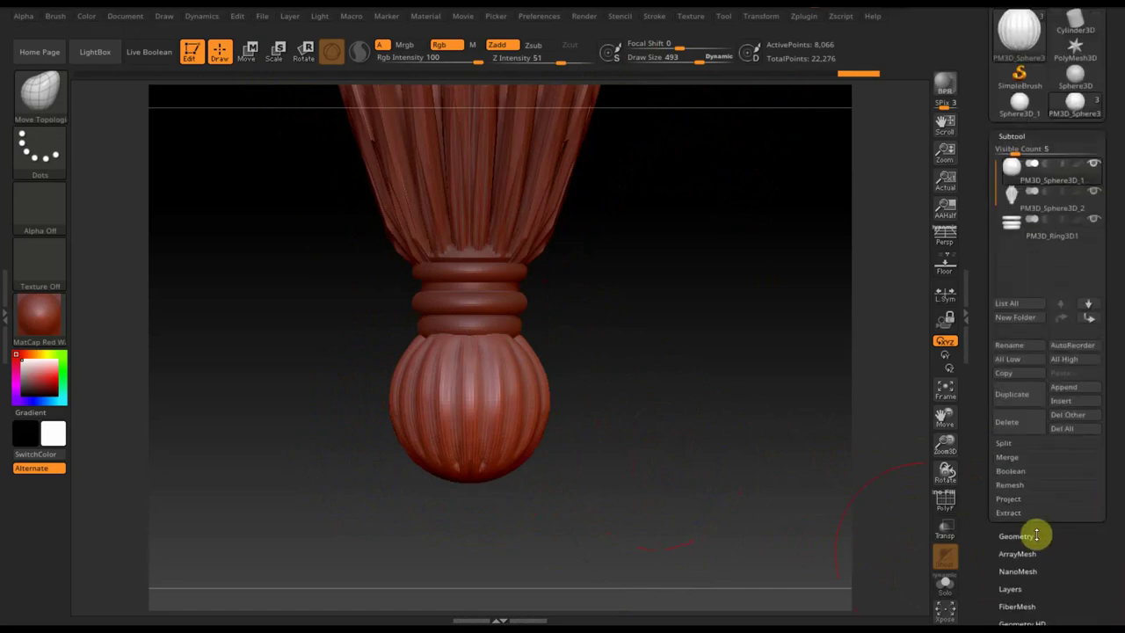
drag(667, 368, 660, 346)
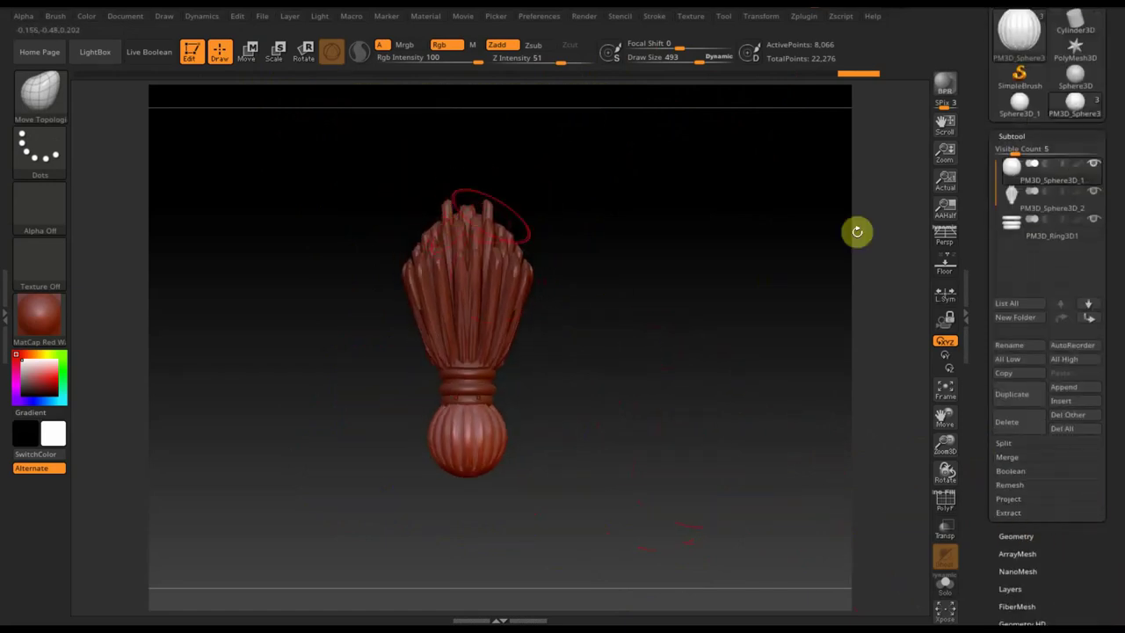
alt+click(457, 216)
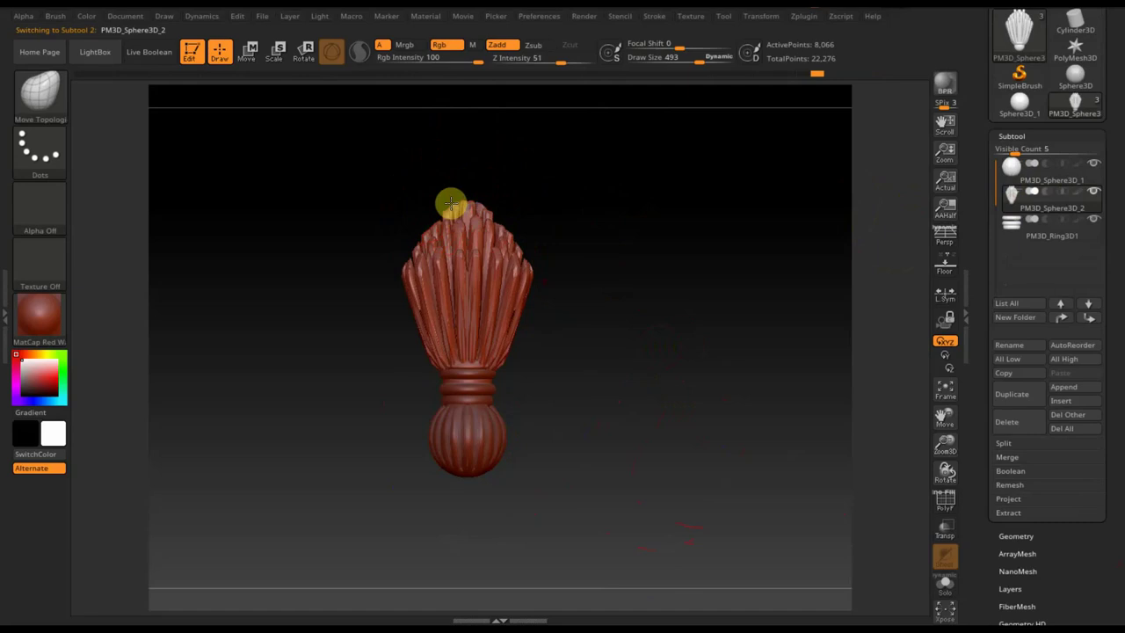
drag(603, 283, 643, 289)
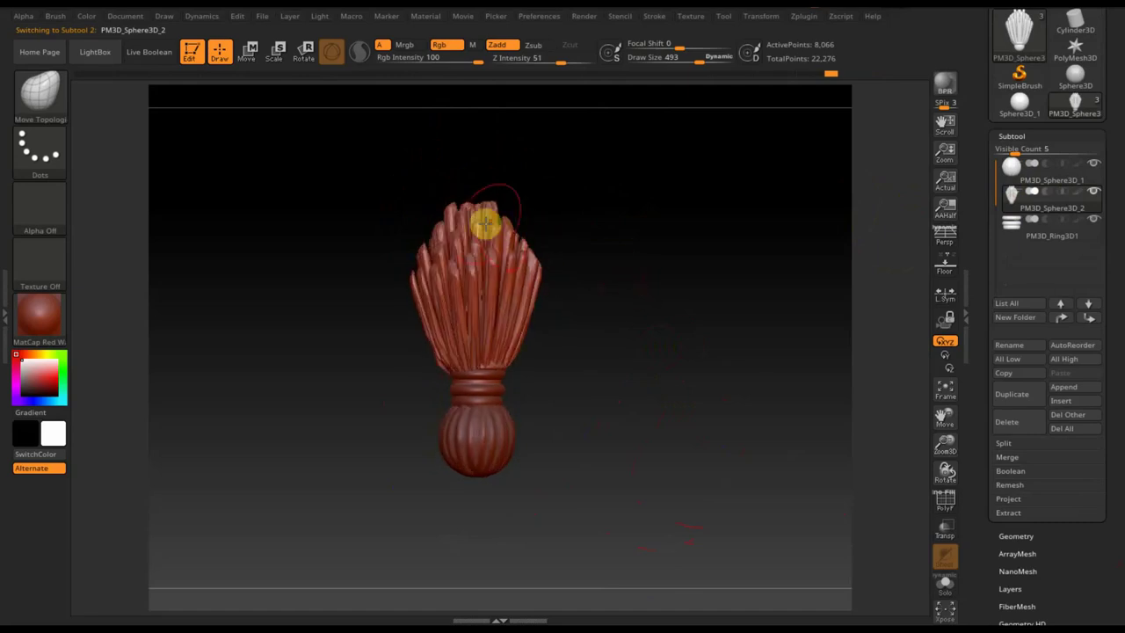
mouse_move(603, 251)
mouse_down()
mouse_move(570, 273)
mouse_move(557, 261)
mouse_up()
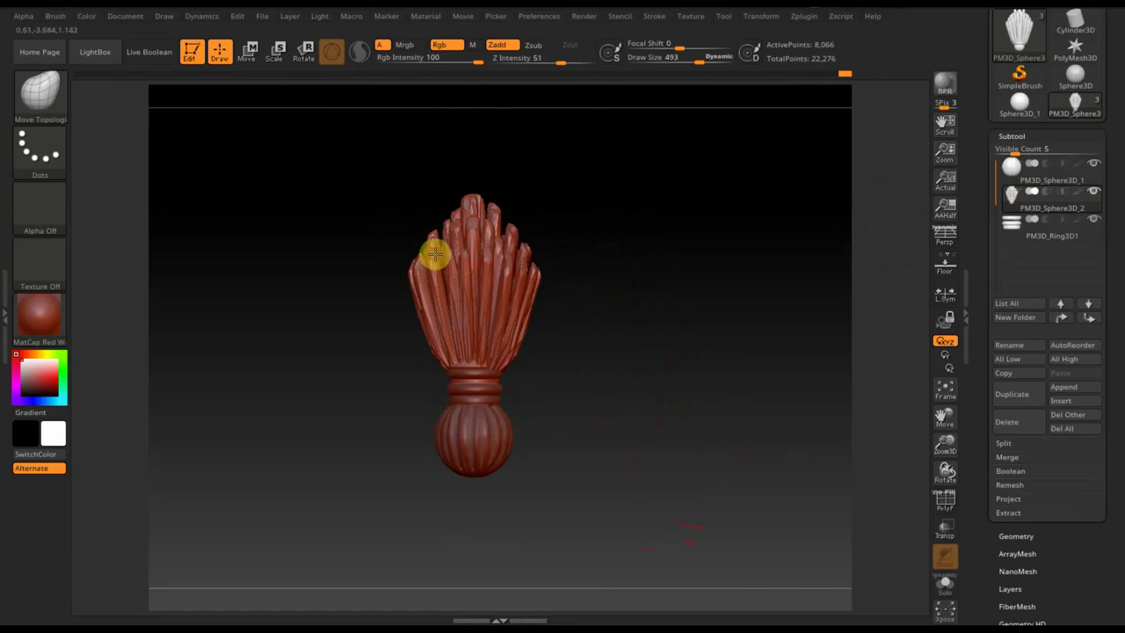
drag(701, 59, 733, 64)
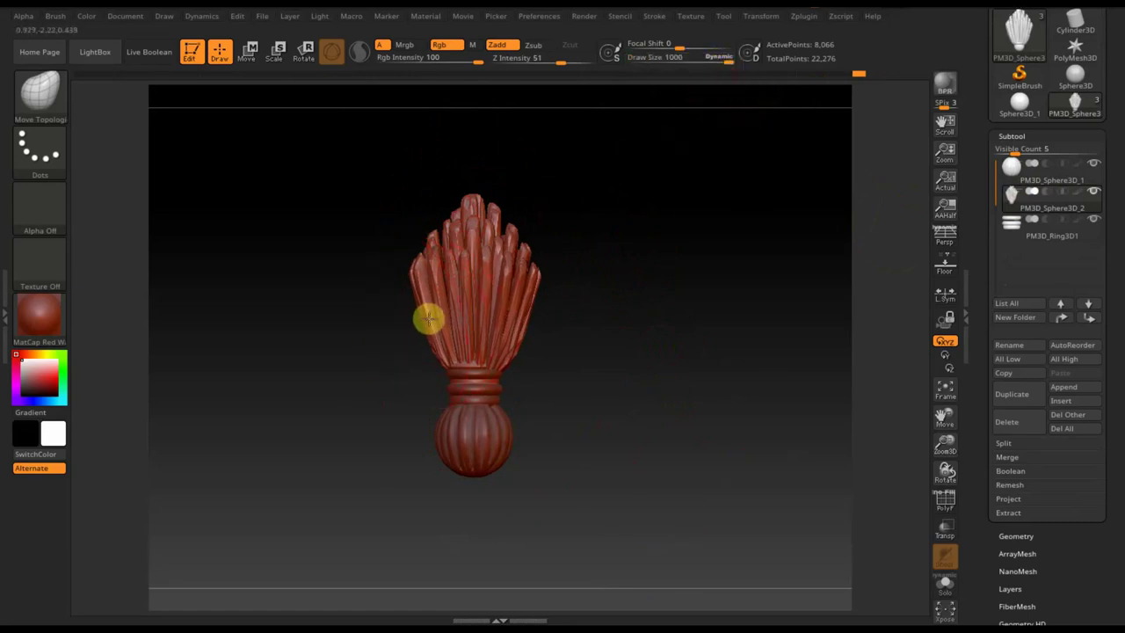
Step: Rework the upper fronds with curve strokes, undo the smoothing, and show the PolyF wireframe
drag(615, 335, 477, 319)
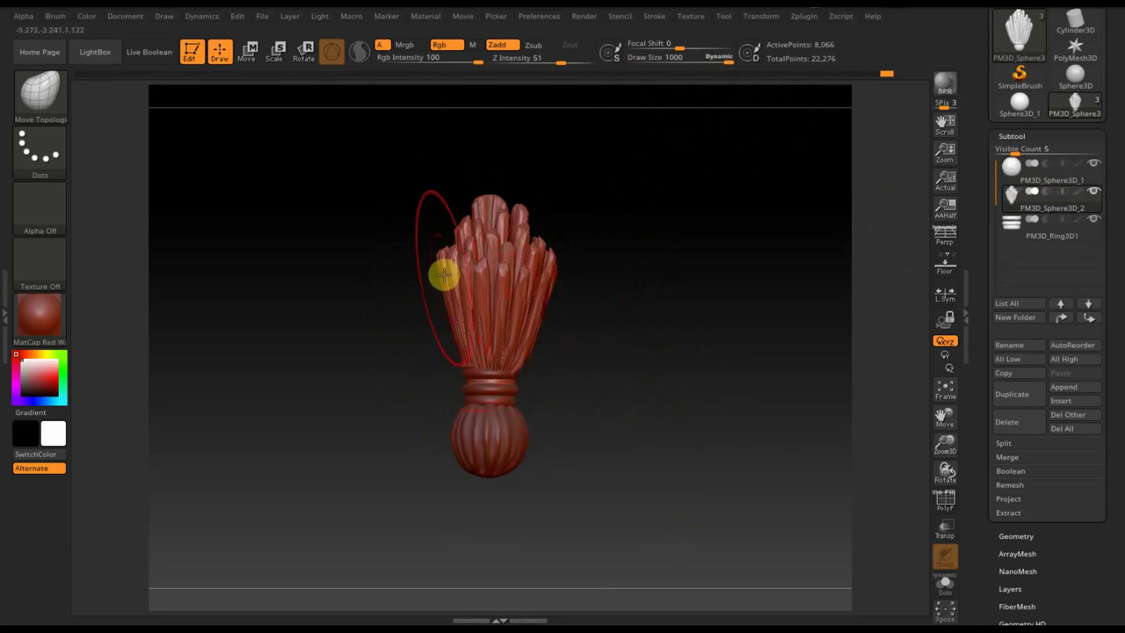
drag(446, 279, 454, 301)
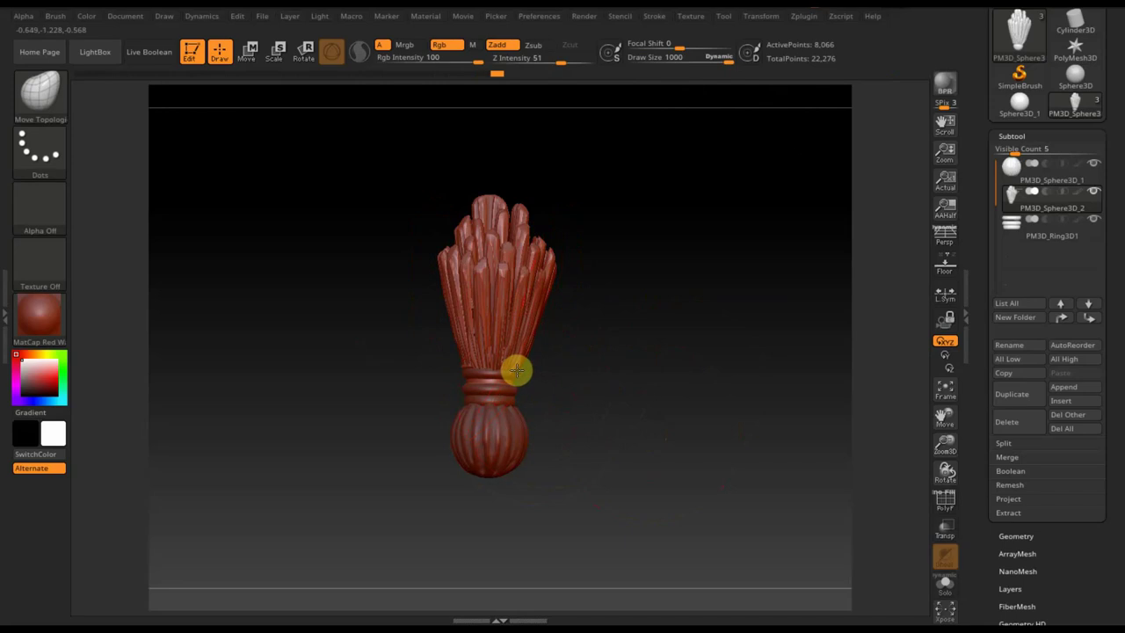
drag(519, 365, 459, 367)
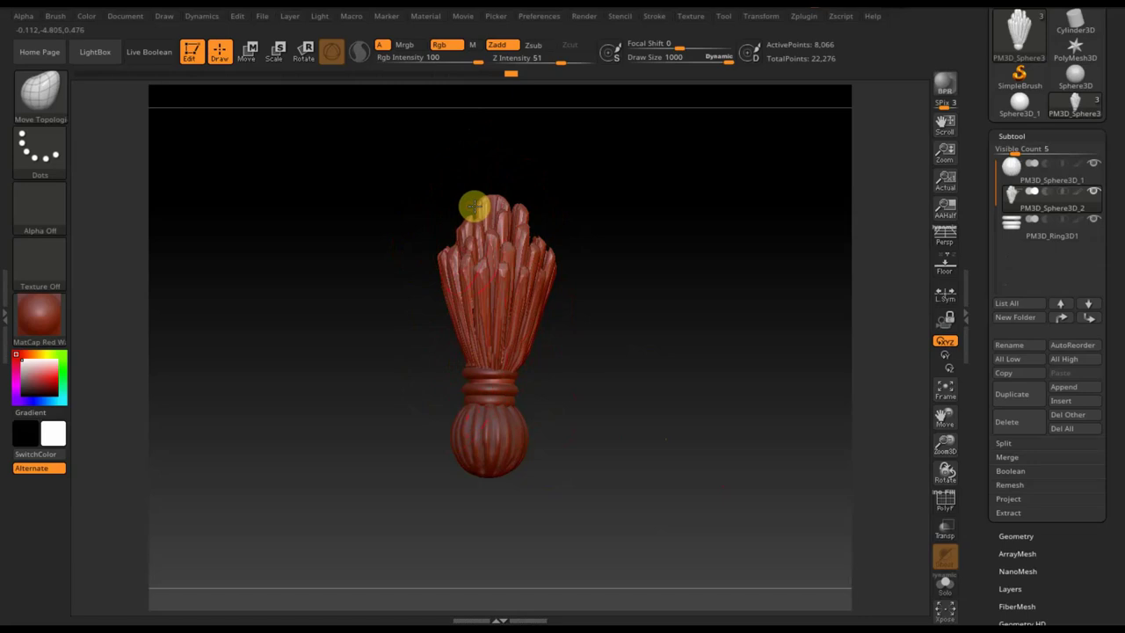
drag(665, 334, 758, 344)
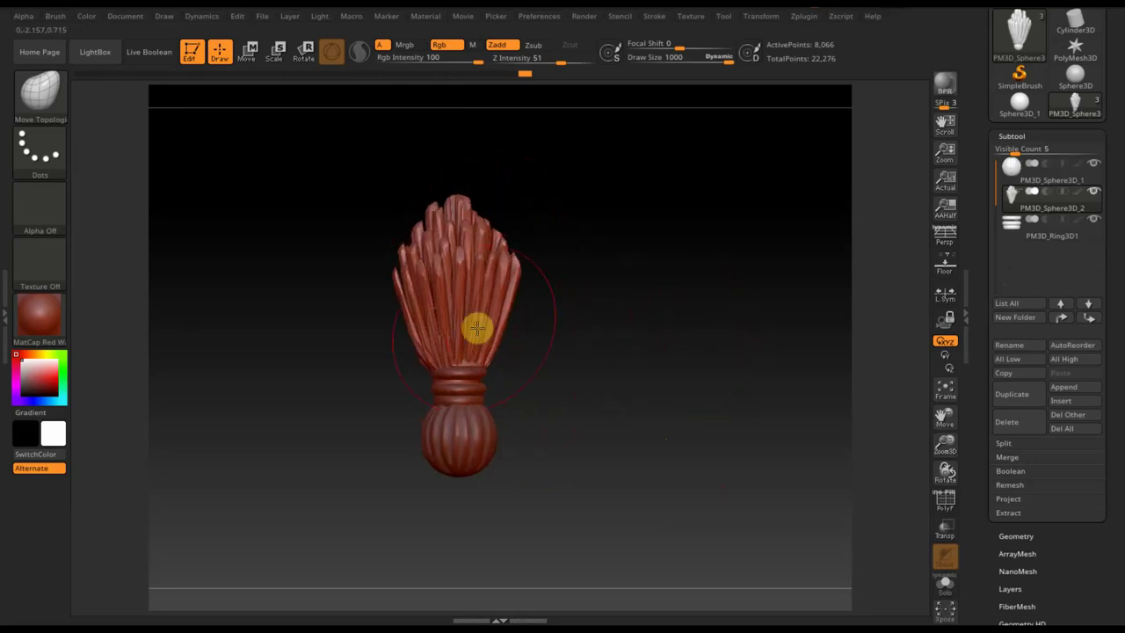
drag(422, 353, 500, 325)
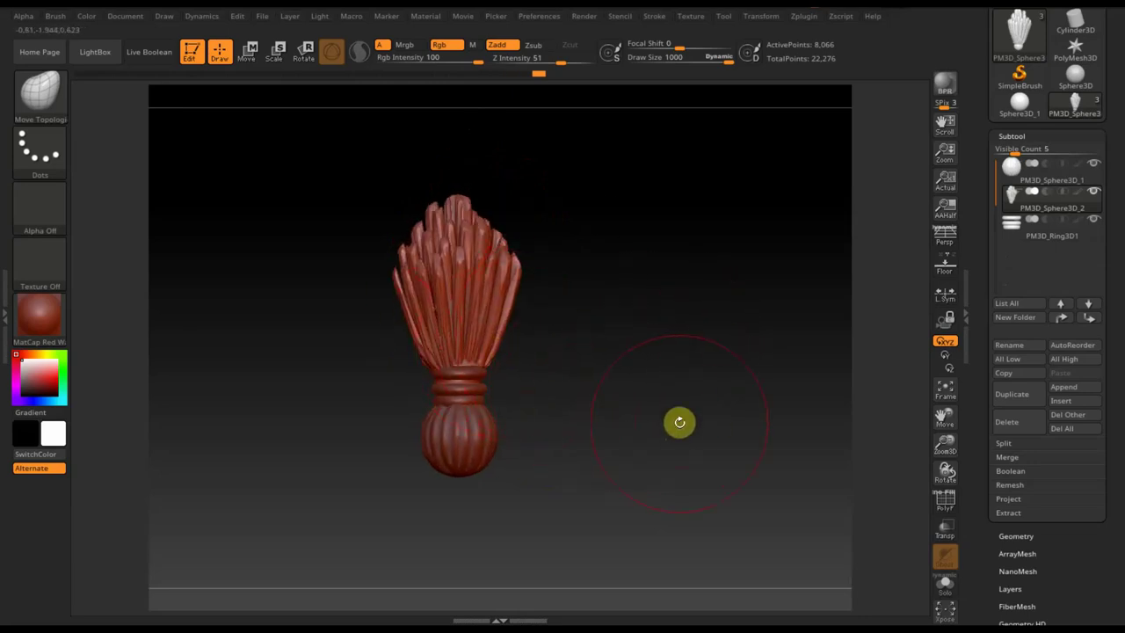
shift+drag(678, 422, 658, 431)
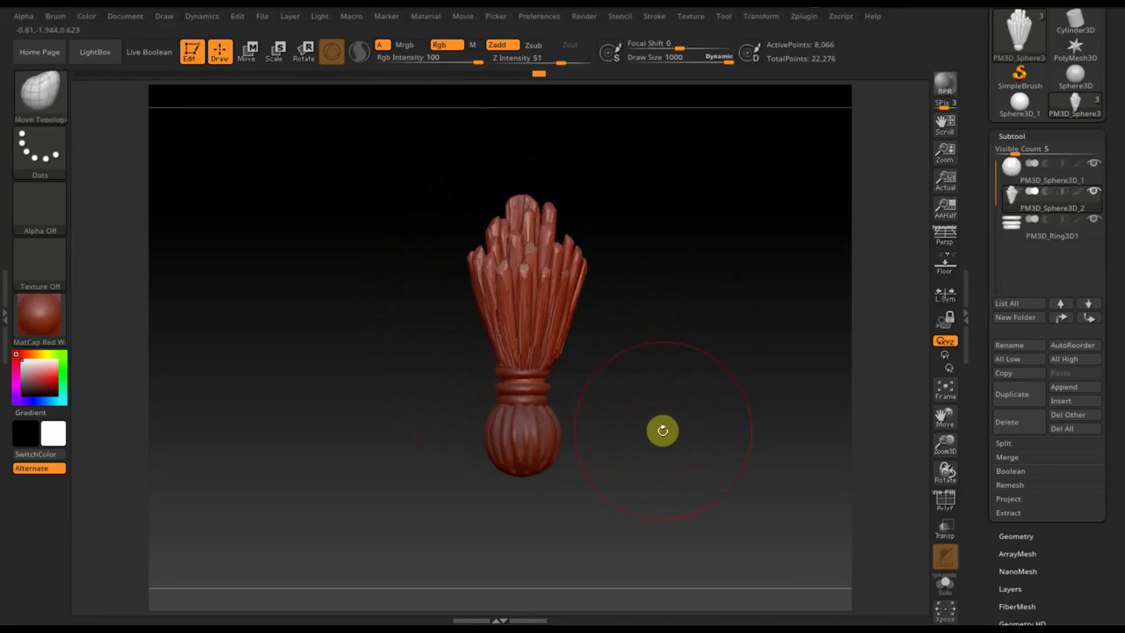
shift+drag(580, 307, 515, 281)
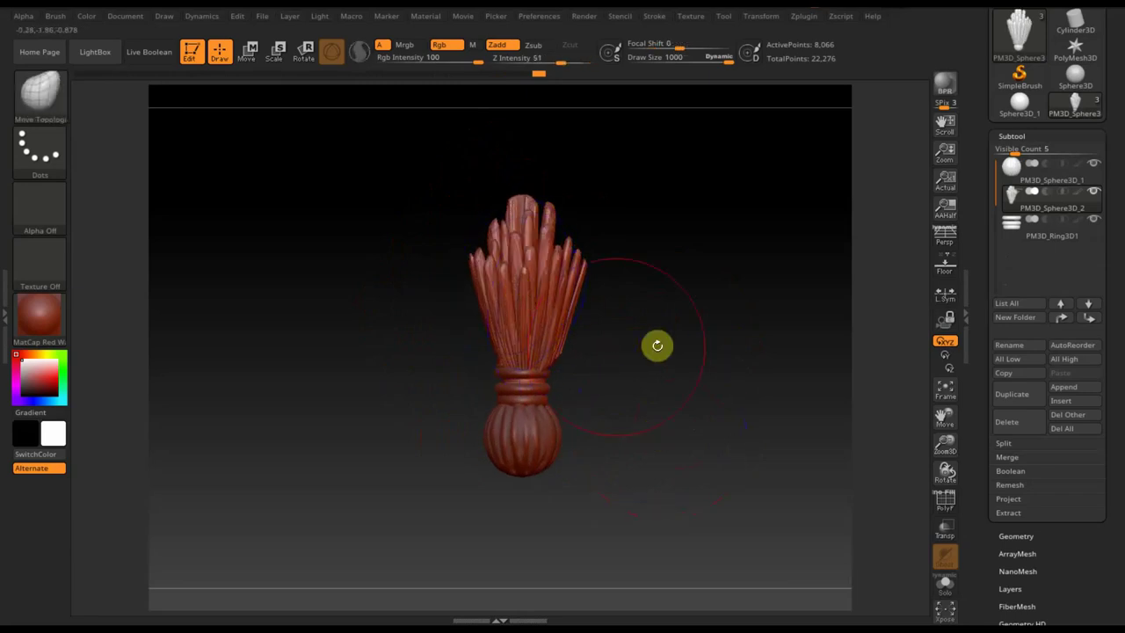
key(ctrl+z)
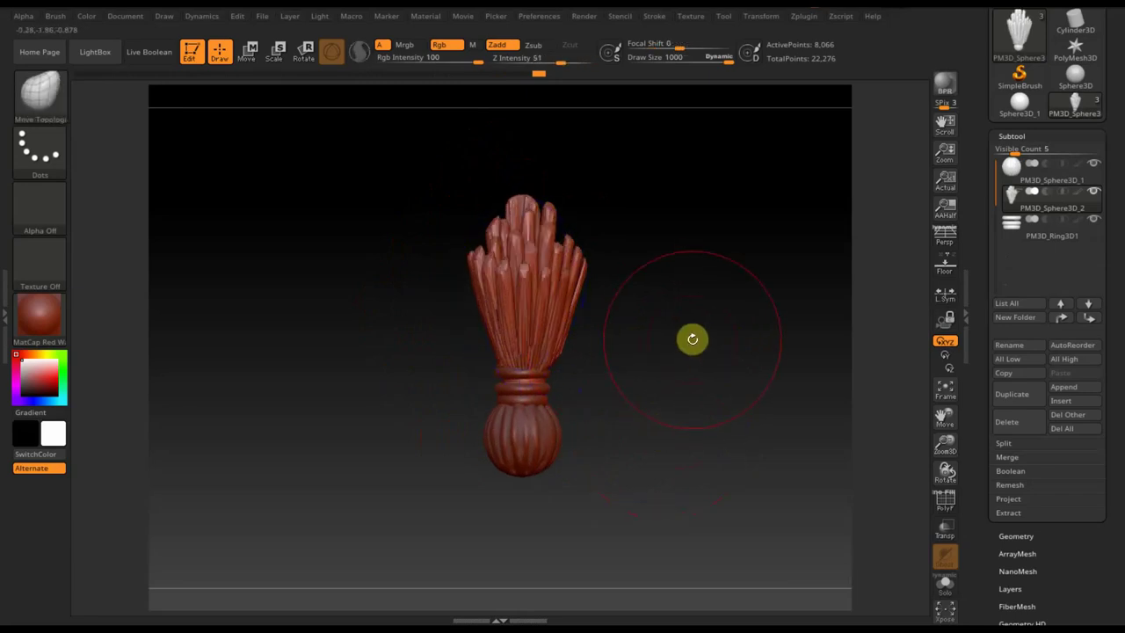
click(948, 502)
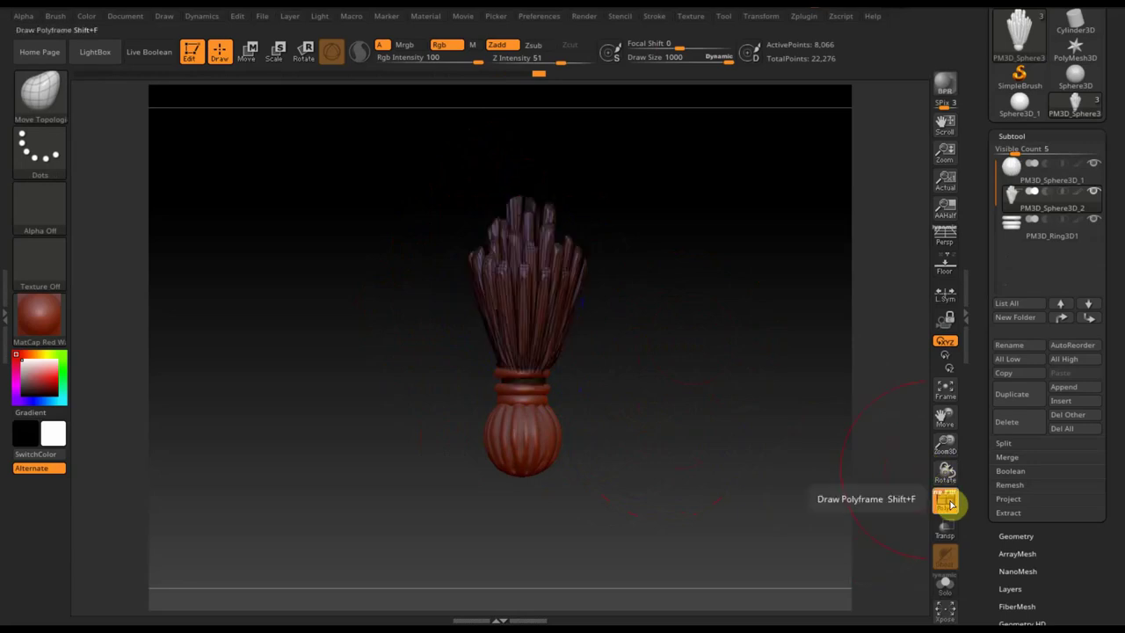
Step: Turn off the wireframe overlay and select the first sphere subtool in the Subtool list
click(946, 501)
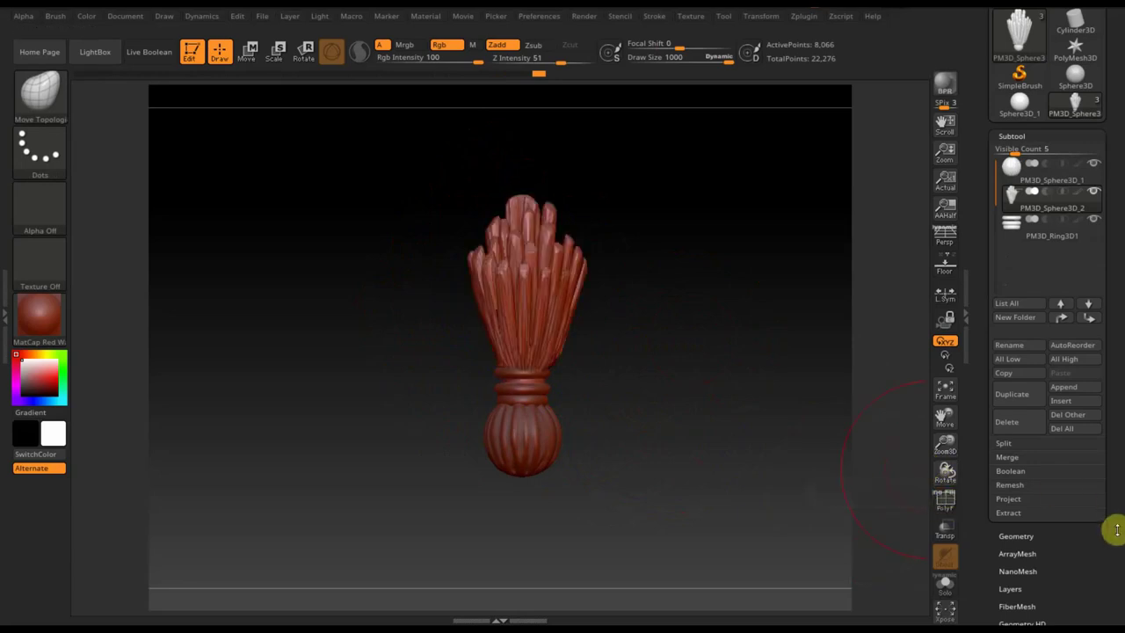
click(1019, 534)
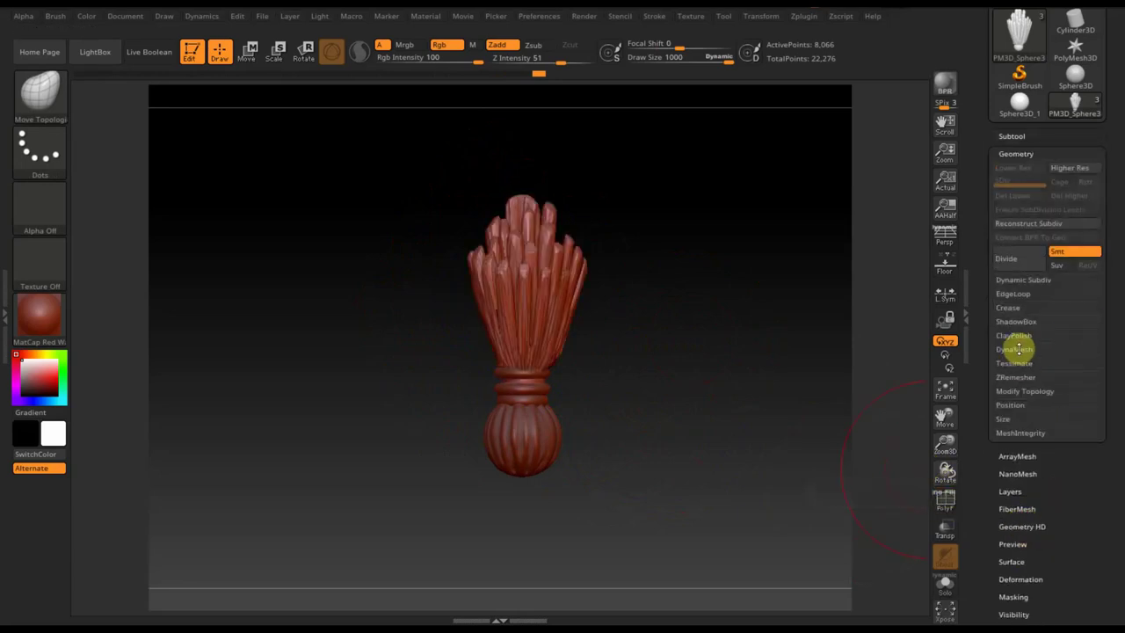
click(1012, 135)
click(1015, 169)
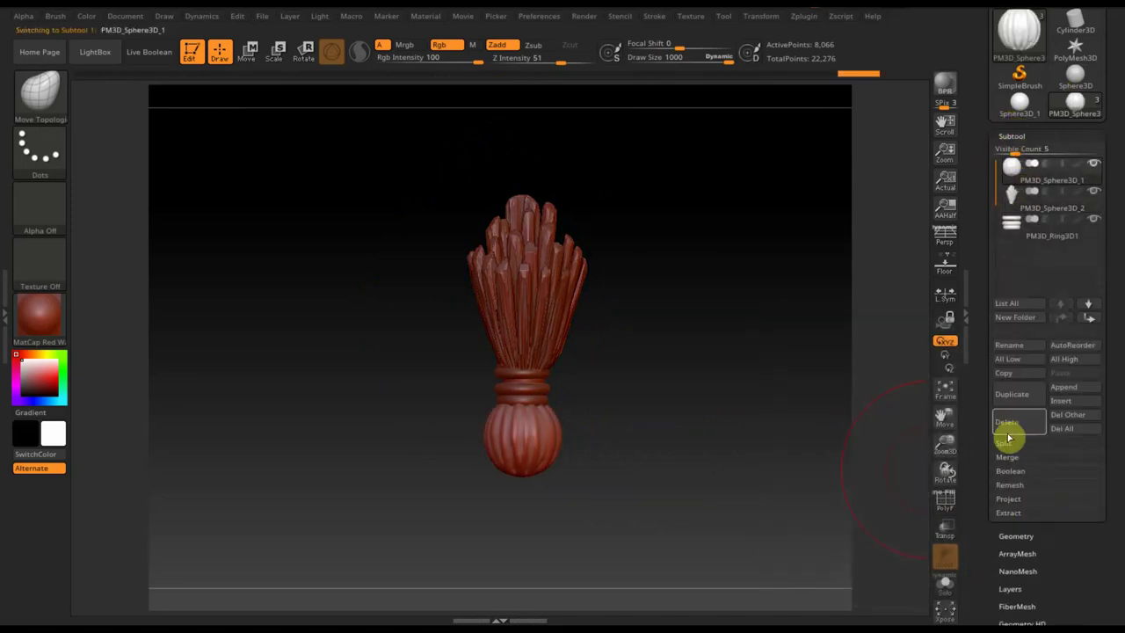
Step: MergeDown the tassel subtools twice, confirming each, and duplicate the merged tassel
click(1011, 457)
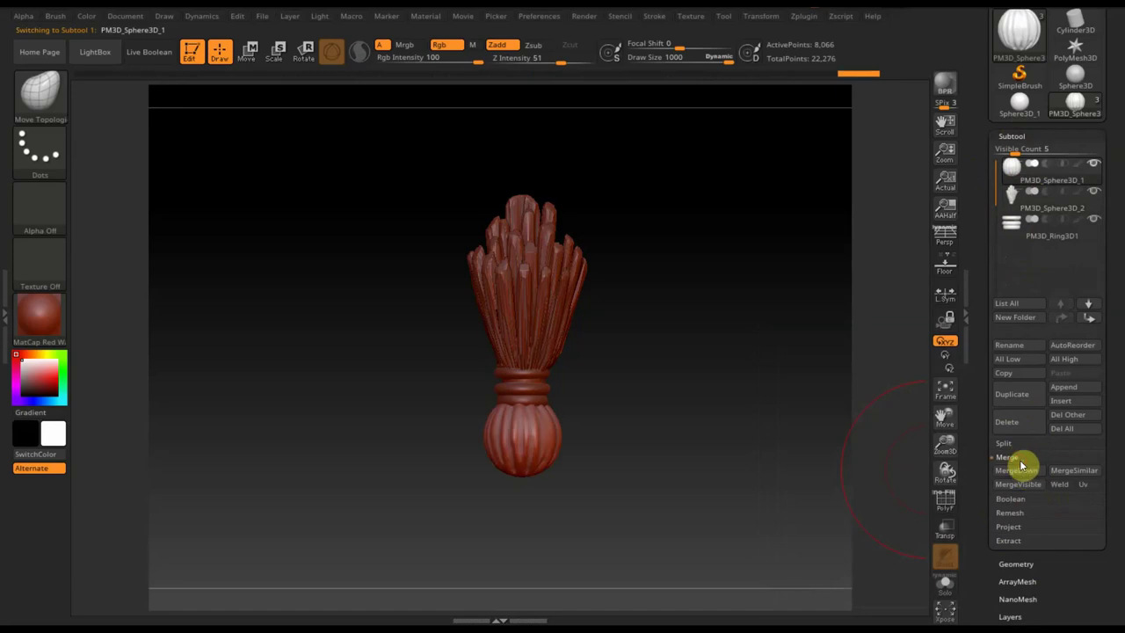
click(1025, 472)
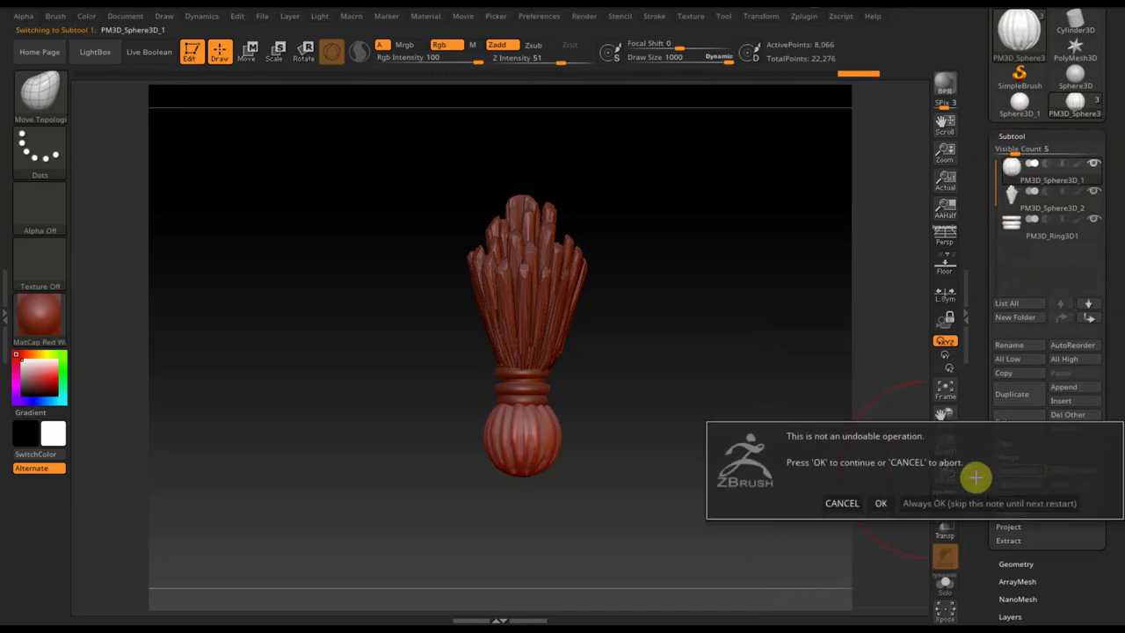
click(882, 502)
click(1024, 475)
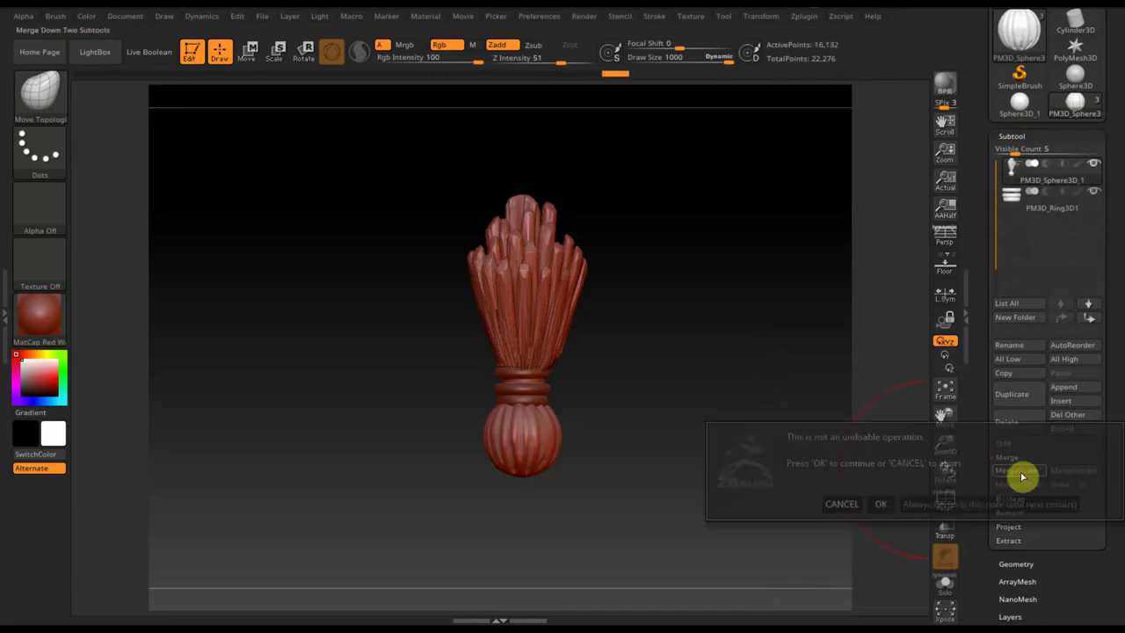
click(879, 503)
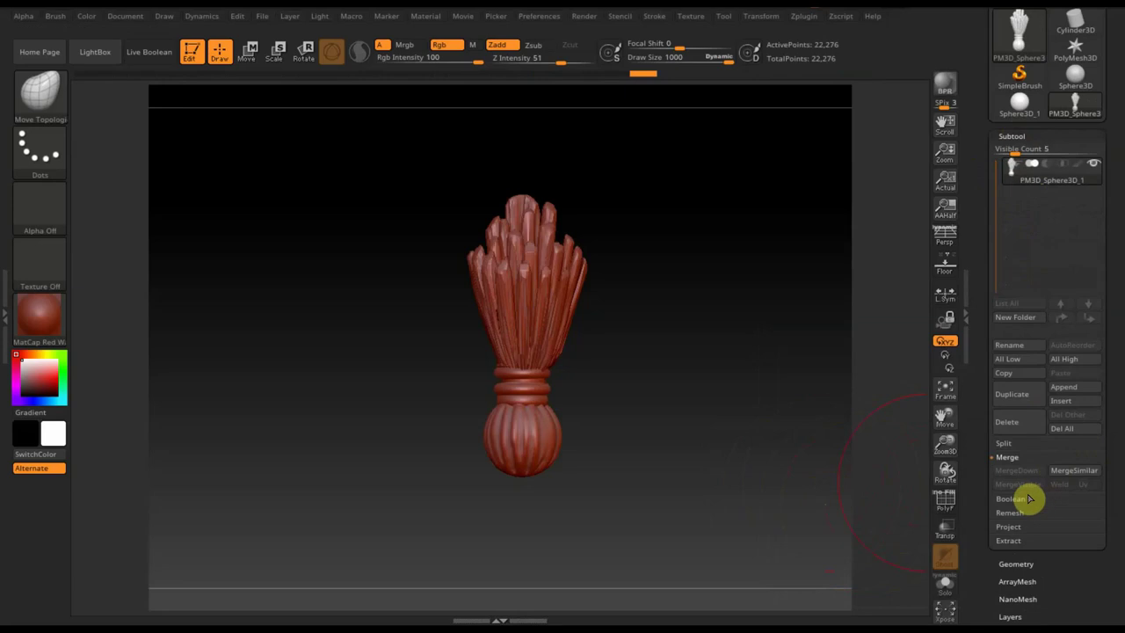
click(1022, 394)
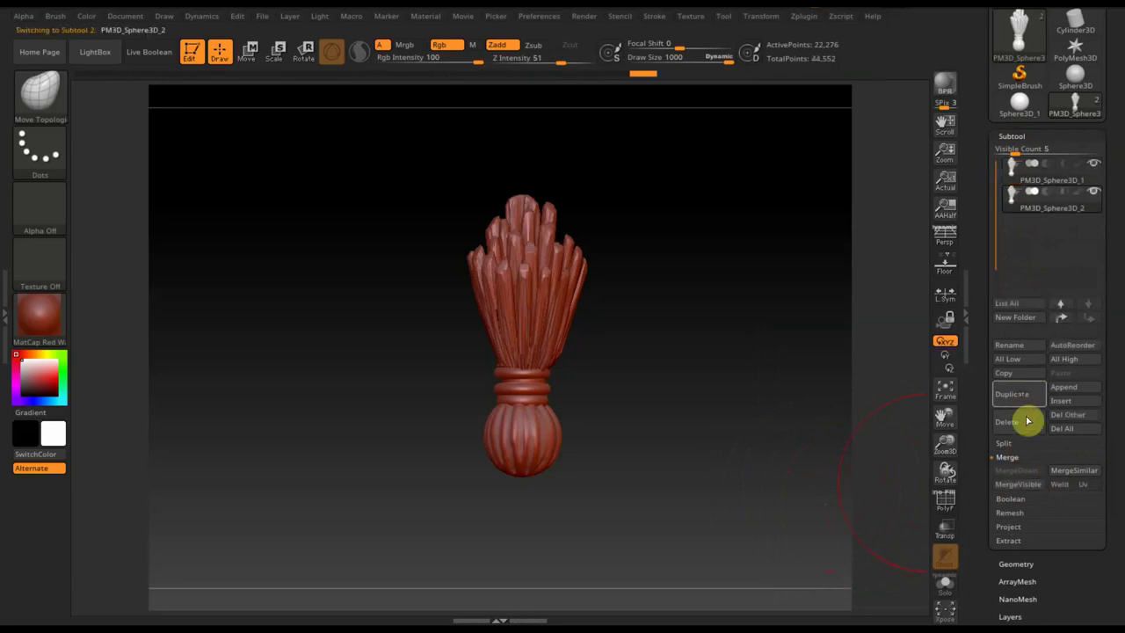
Step: Select the first tassel copy and DynaMesh it at resolution 128, reaching 363,603 points
click(1017, 562)
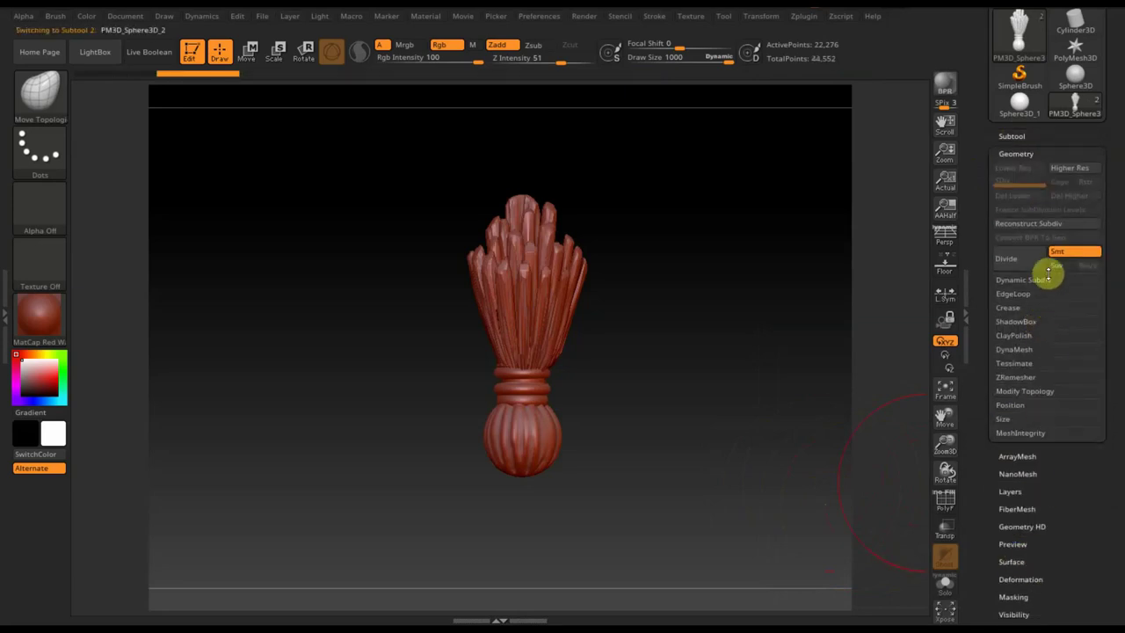
click(1017, 133)
click(1029, 176)
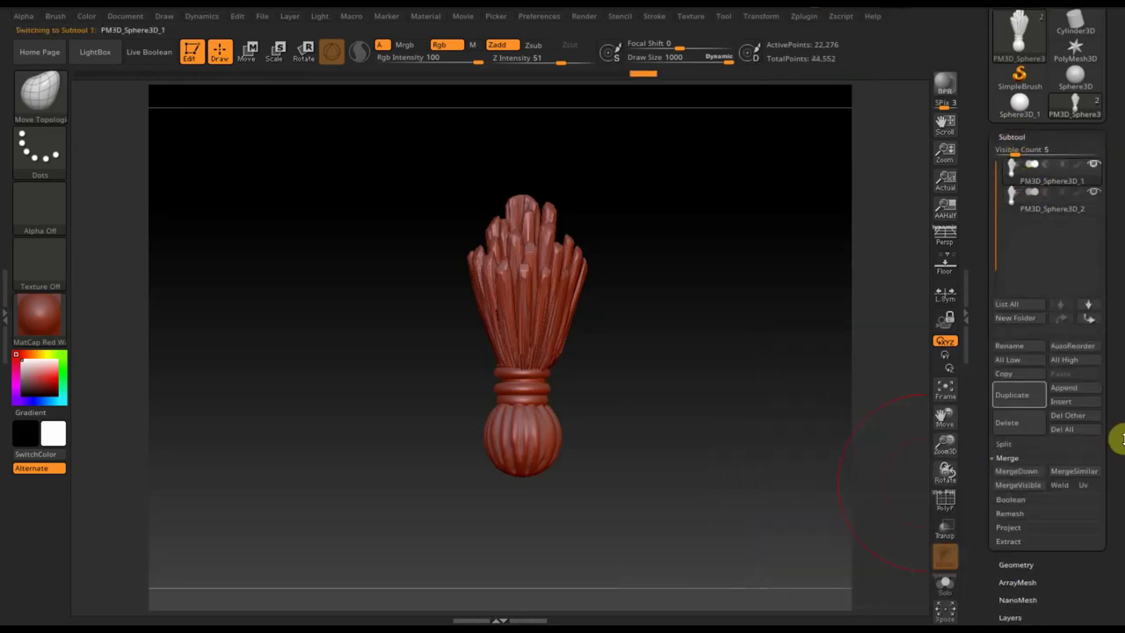
drag(1117, 439, 1120, 387)
click(1016, 424)
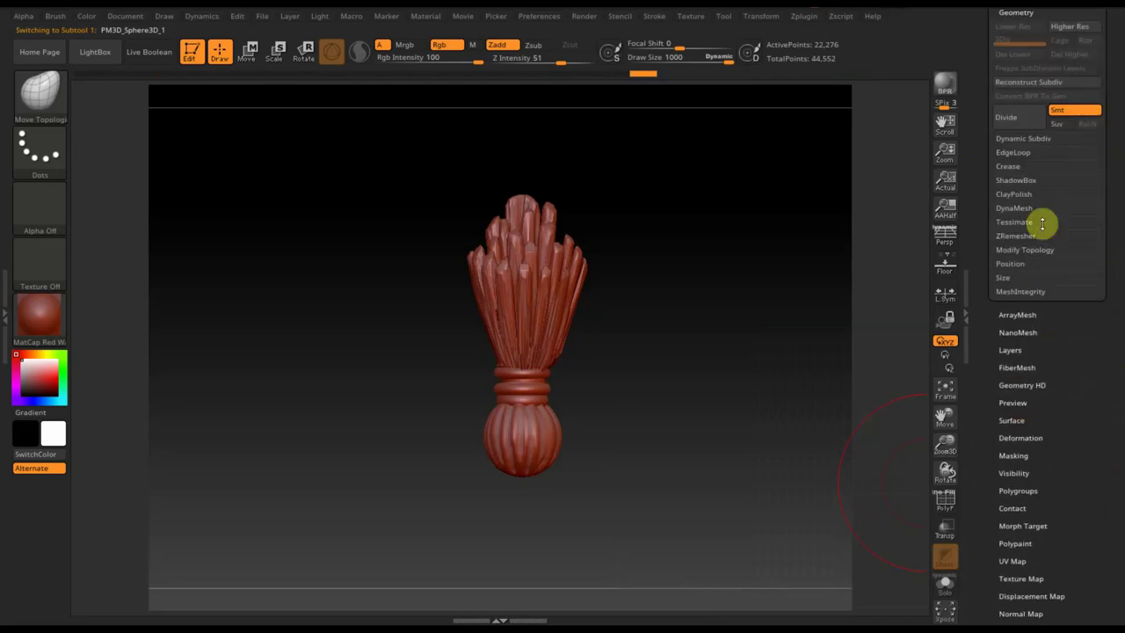
click(1019, 209)
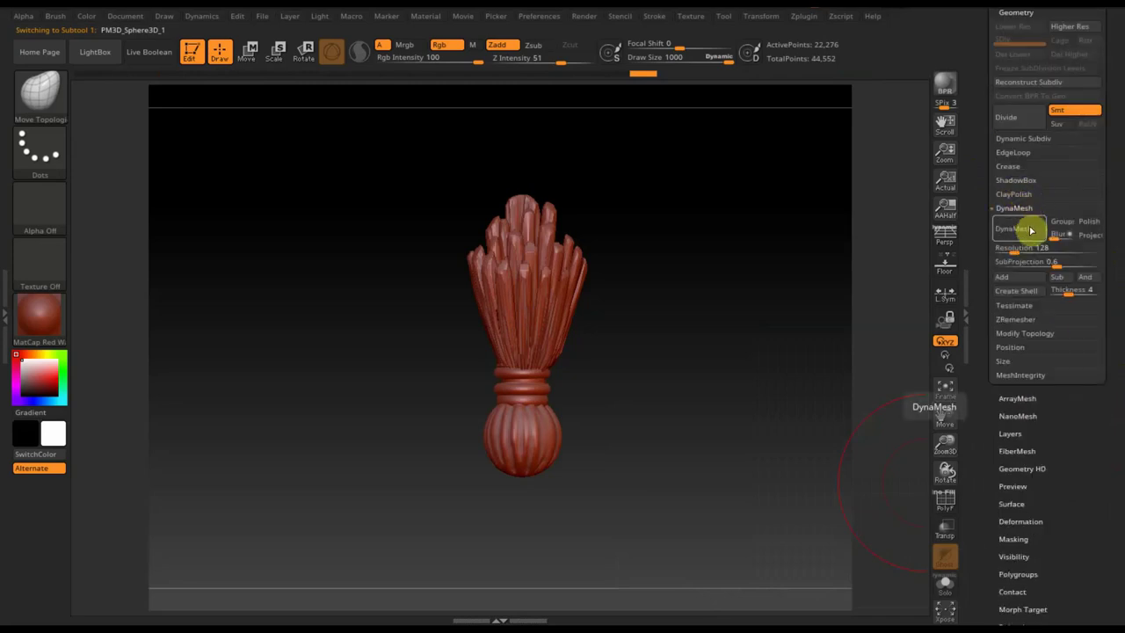
drag(1016, 249, 1029, 246)
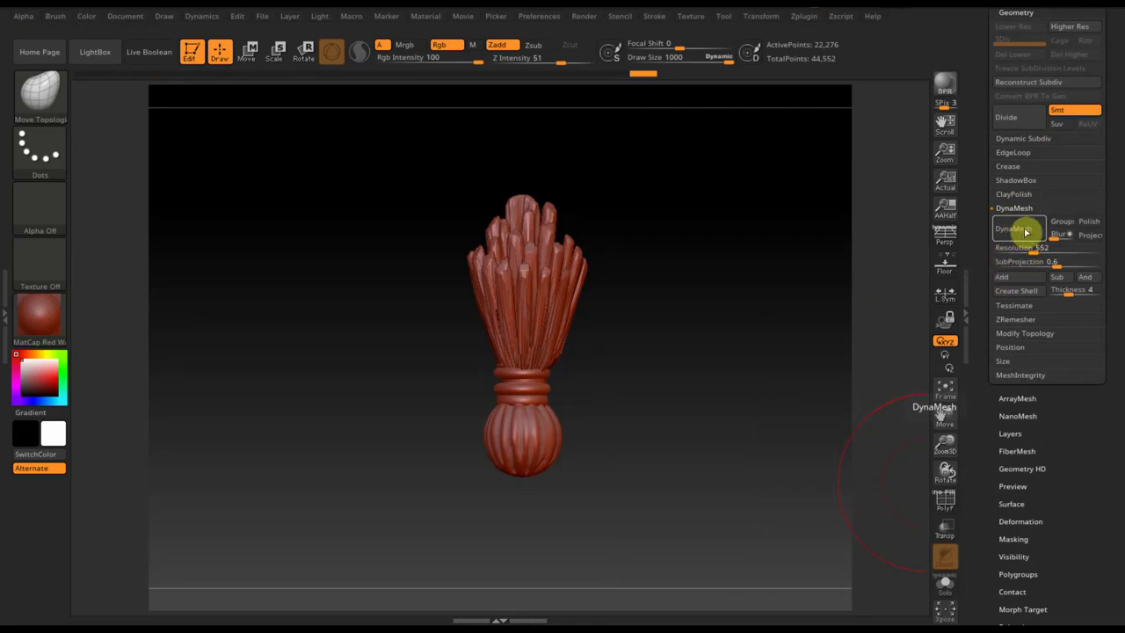
click(1017, 230)
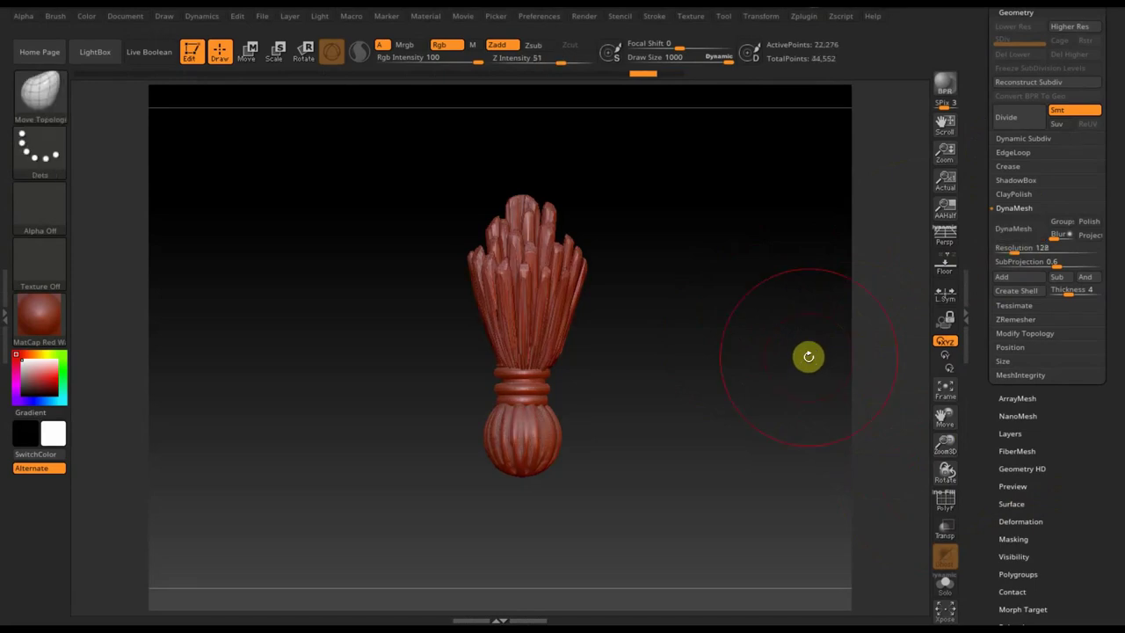
click(1015, 229)
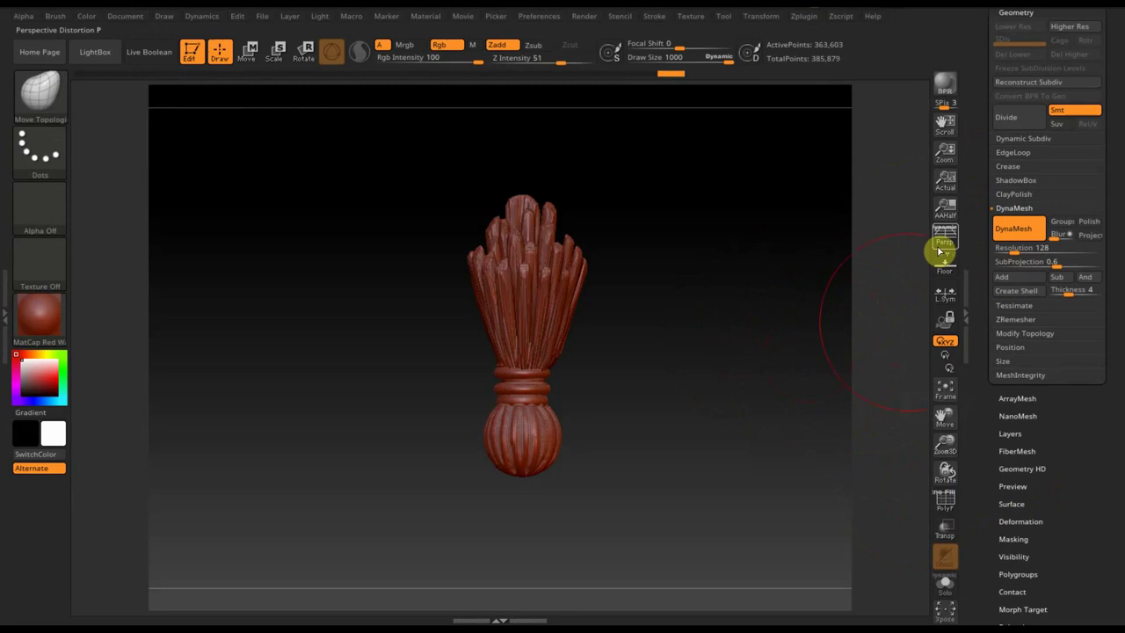
scroll(1062, 174, up, 4)
click(1012, 171)
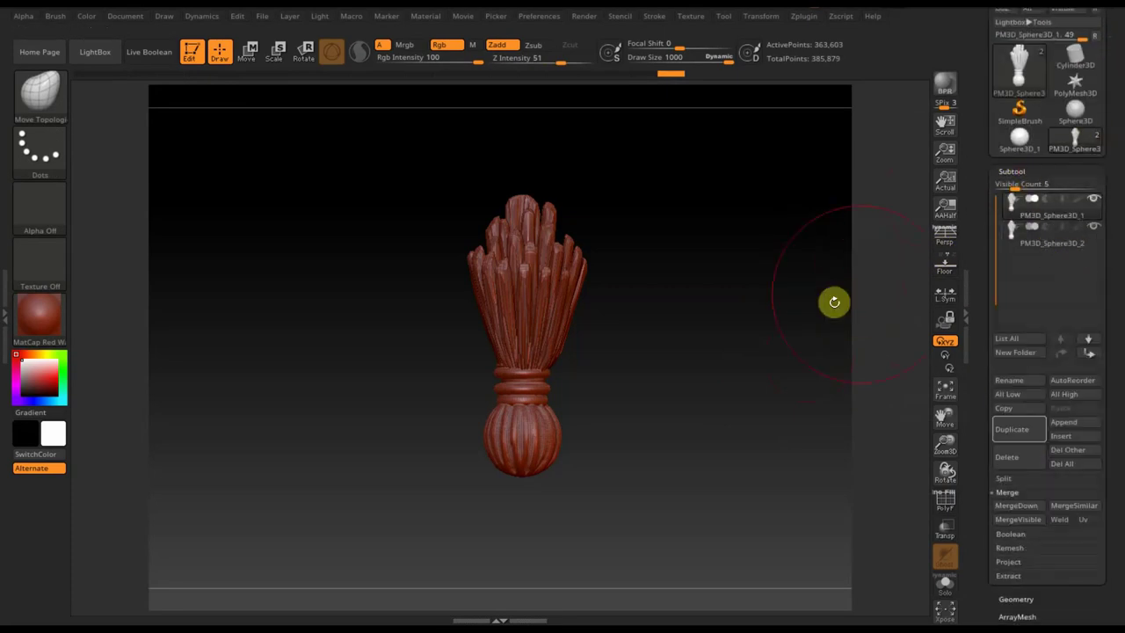
Step: Run ProjectAll with Geometry enabled to transfer the other tassel's detail, then rotate to inspect
click(947, 506)
click(946, 505)
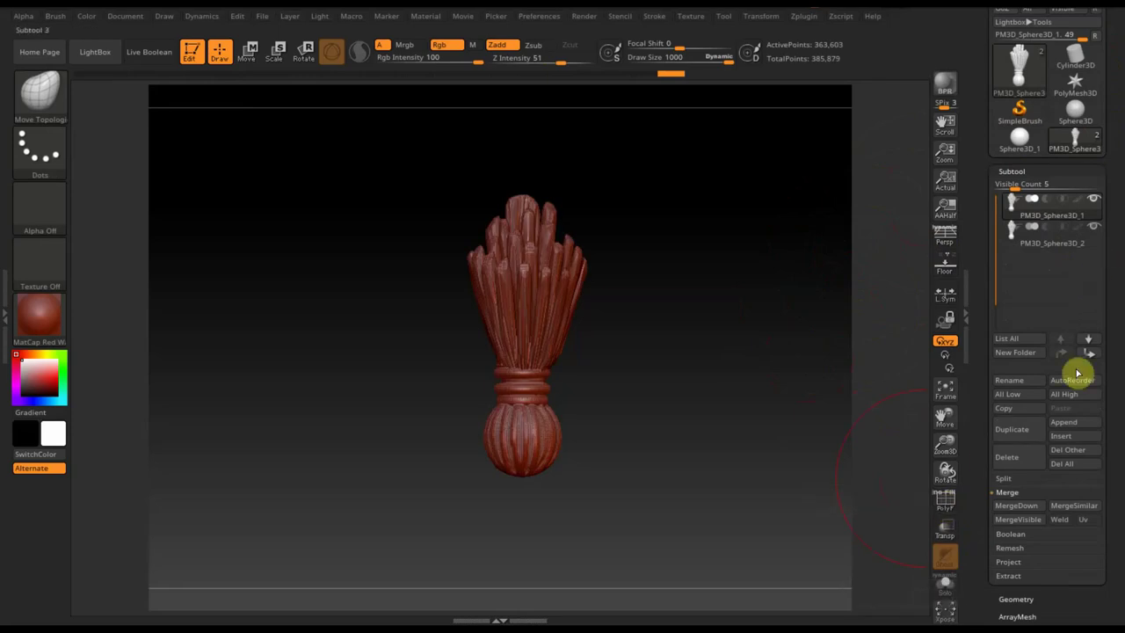
click(1009, 560)
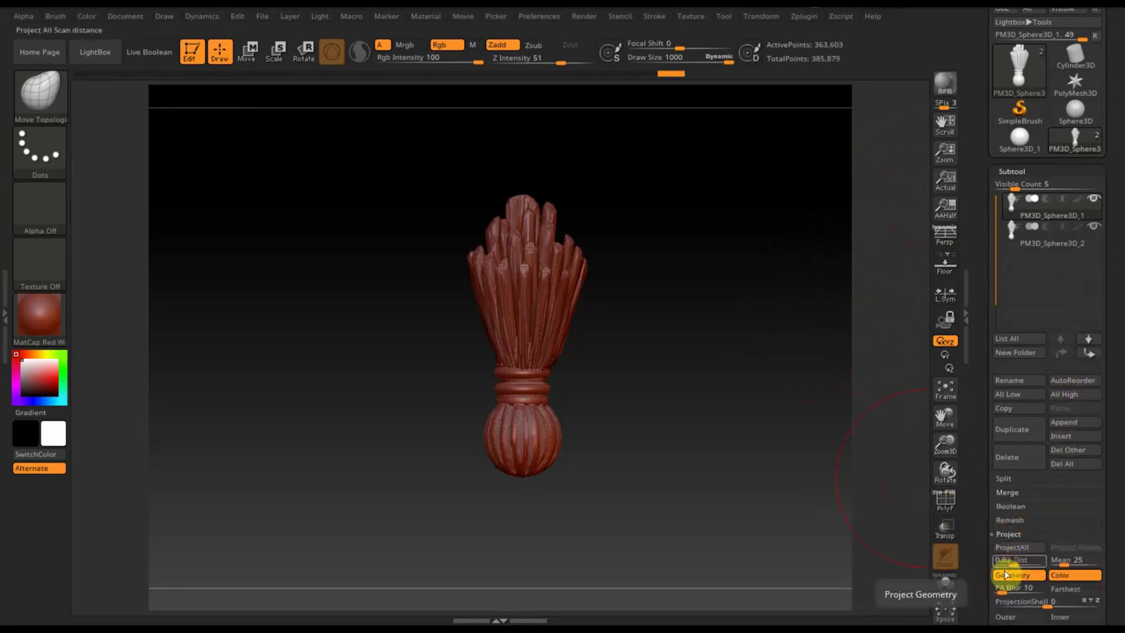
click(1015, 547)
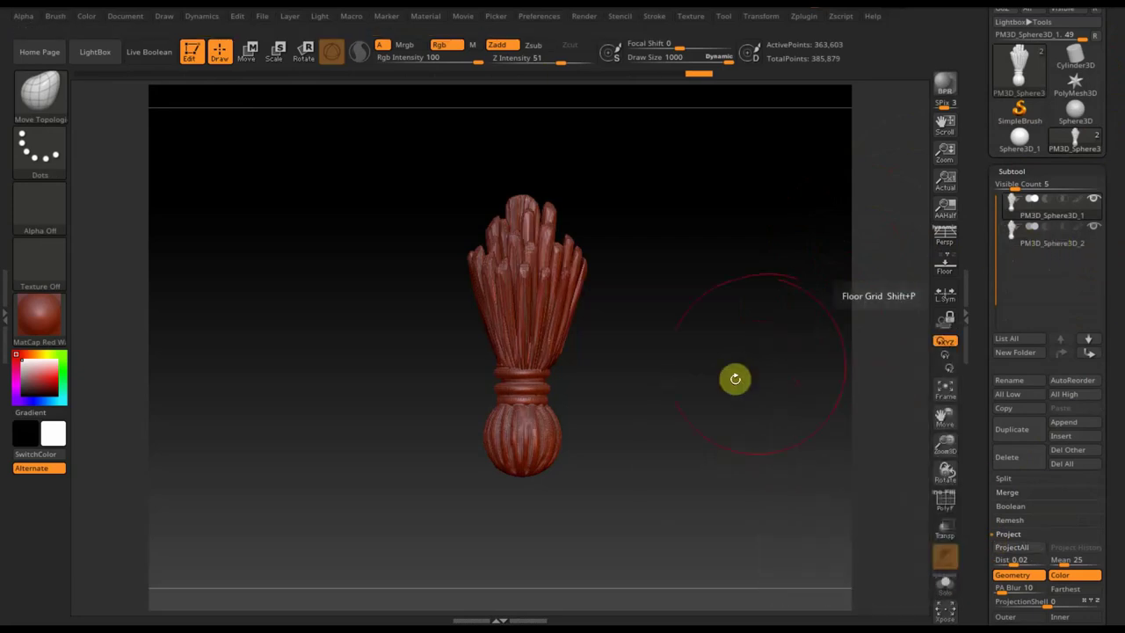
alt+drag(723, 413, 712, 378)
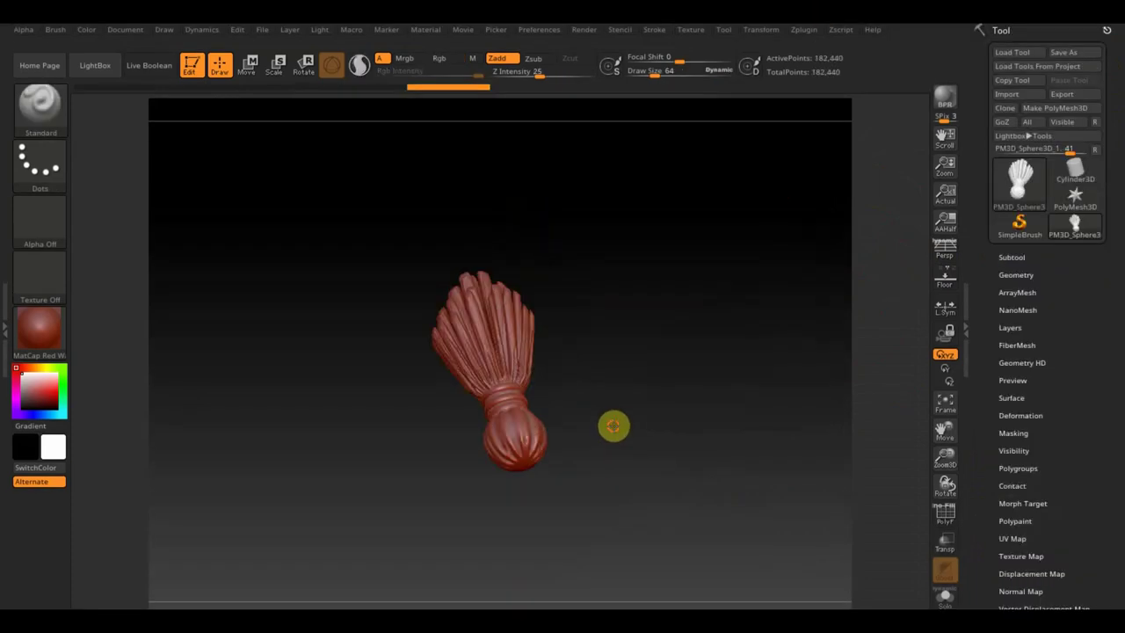
mouse_move(613, 425)
mouse_down()
mouse_move(680, 457)
mouse_move(648, 493)
mouse_move(585, 500)
mouse_move(469, 474)
mouse_move(642, 460)
mouse_move(700, 352)
mouse_move(750, 354)
mouse_up()
mouse_move(676, 430)
mouse_down()
mouse_move(715, 440)
mouse_move(673, 445)
mouse_move(673, 378)
mouse_move(598, 389)
mouse_move(588, 374)
mouse_move(603, 404)
mouse_move(469, 422)
mouse_move(308, 407)
mouse_up()
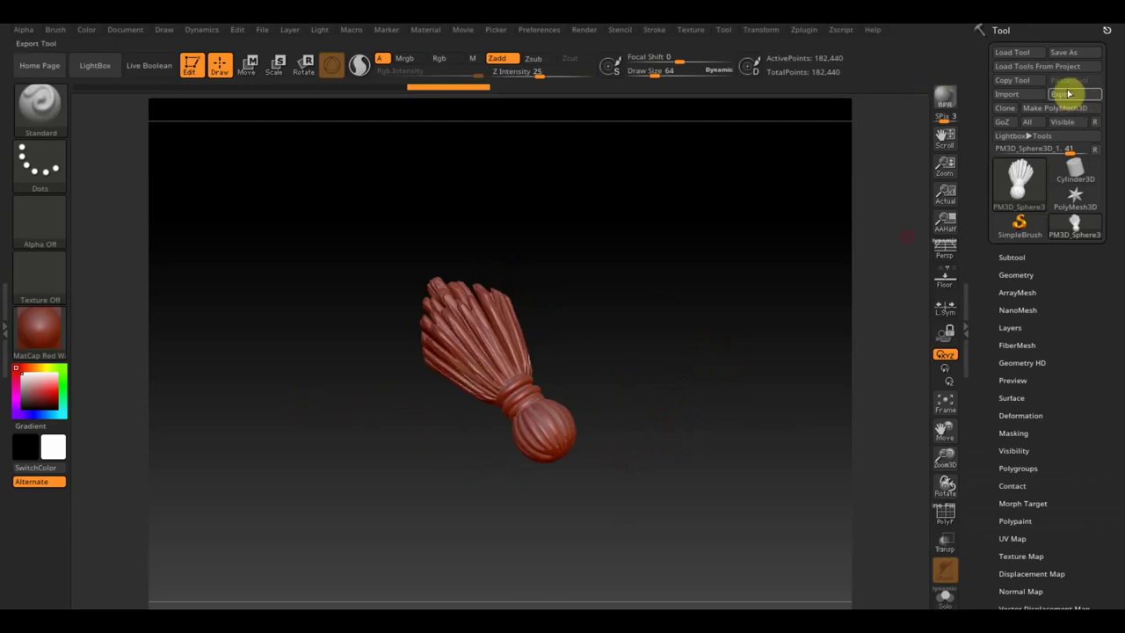
Step: Export the tassel mesh as the OBJ file кисть to the Desktop
click(1062, 94)
text(кисть)
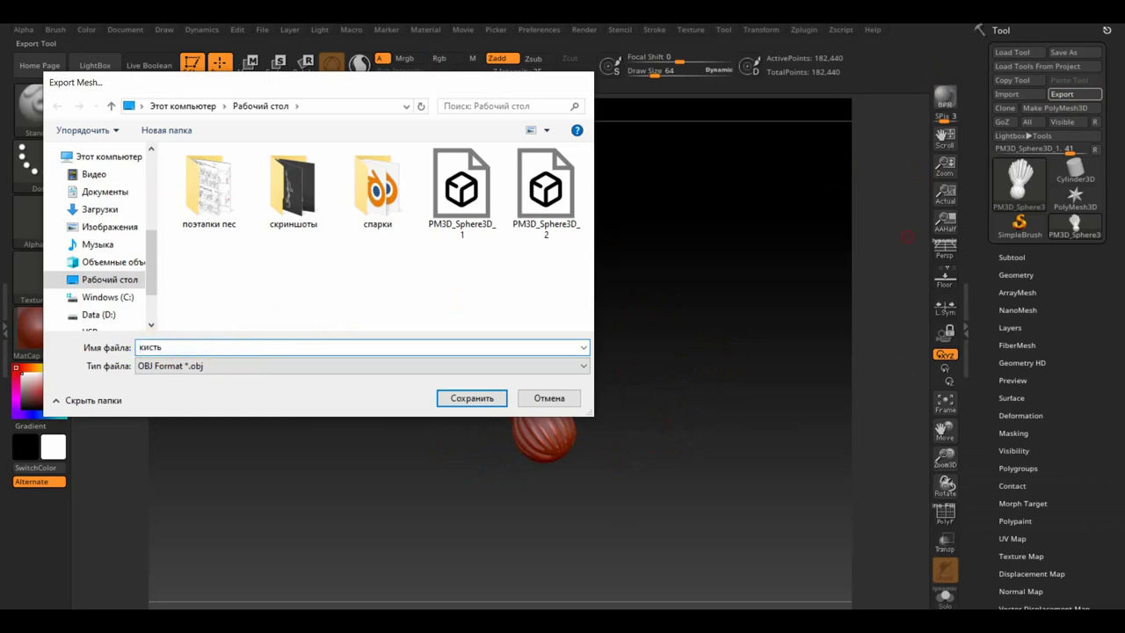
key(Return)
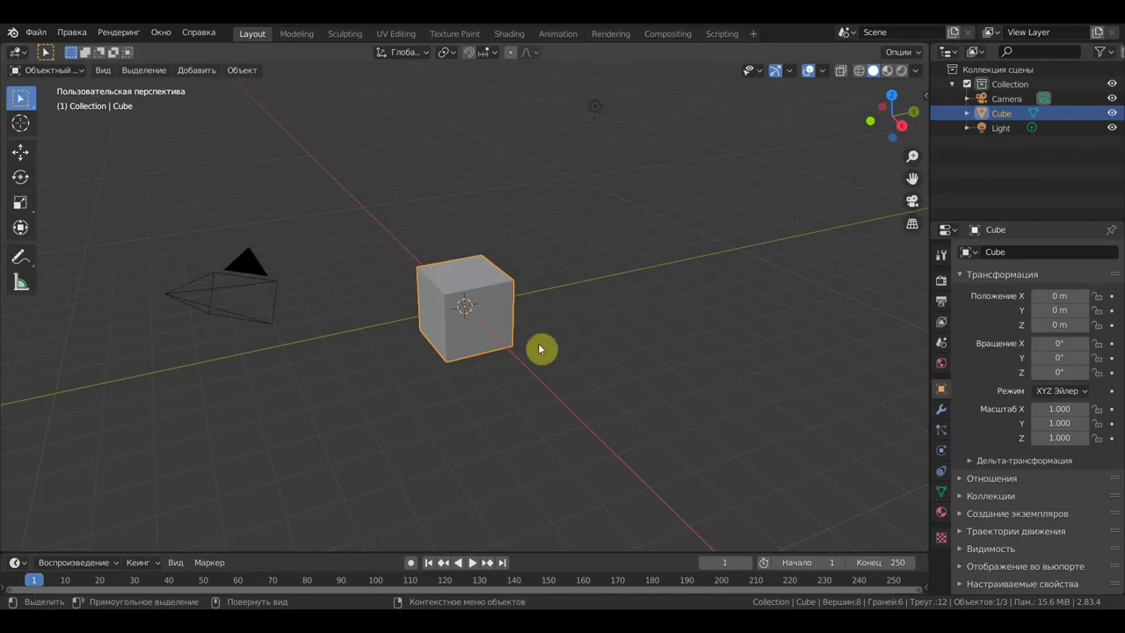
Step: Delete the default cube and hide the Camera and Light in the outliner
key(Delete)
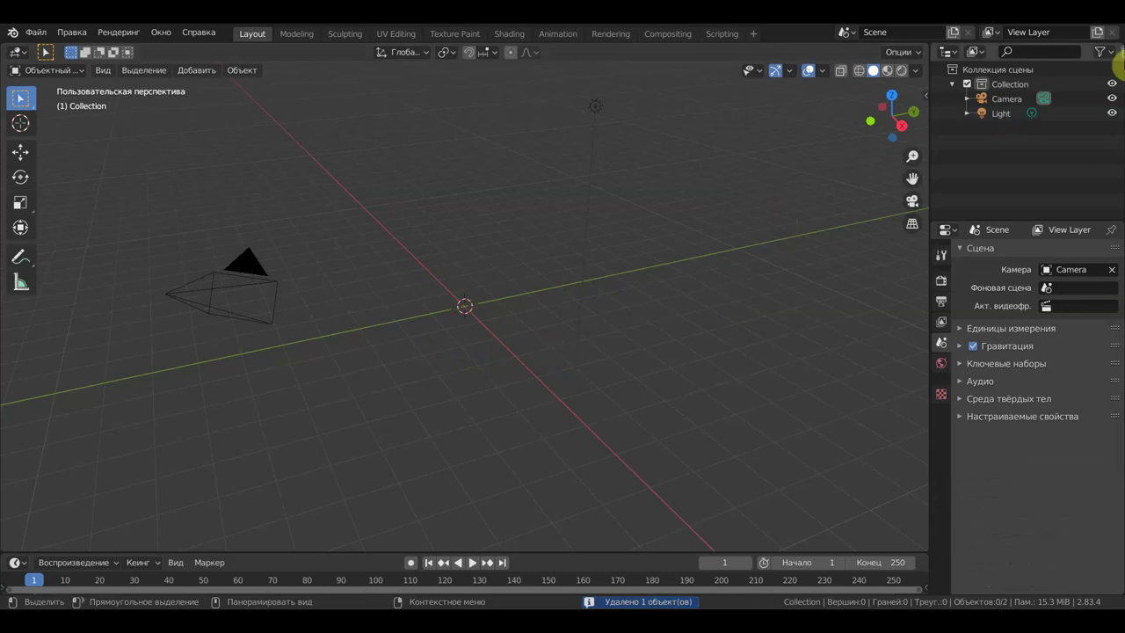
click(1111, 98)
click(1111, 112)
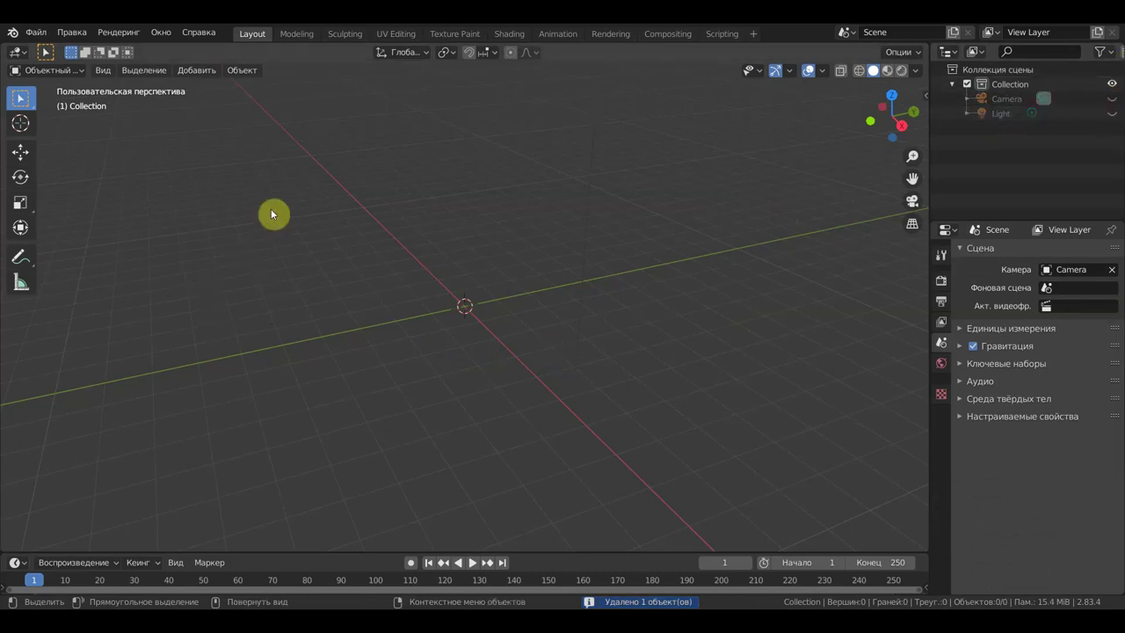
Step: Untick all Translation options in Preferences > Interface to switch Blender to English
click(68, 33)
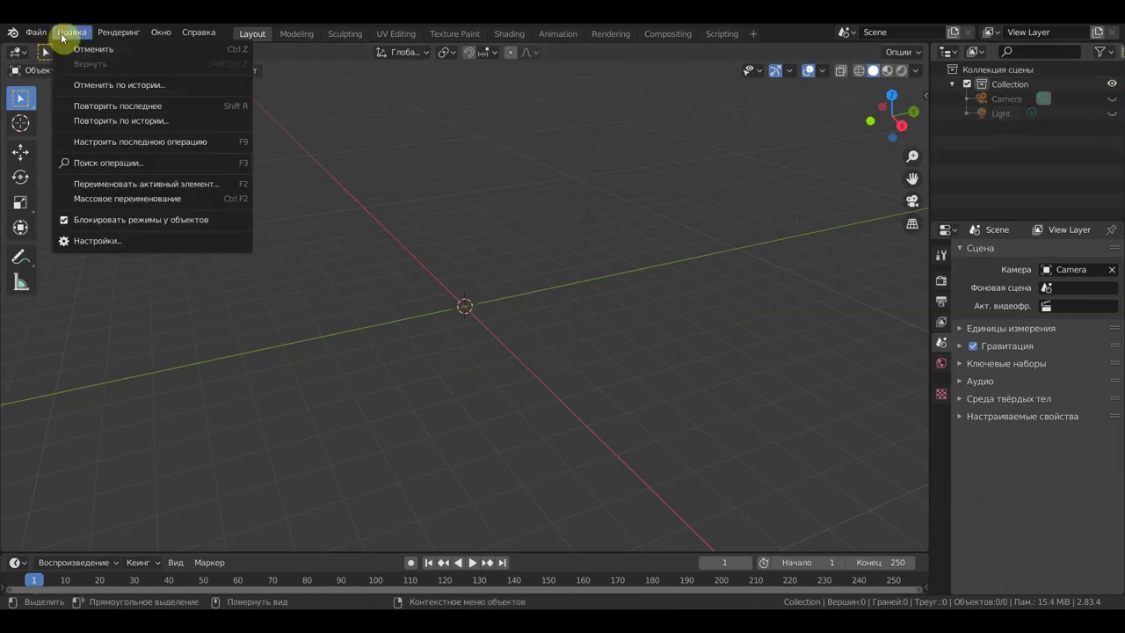
click(113, 241)
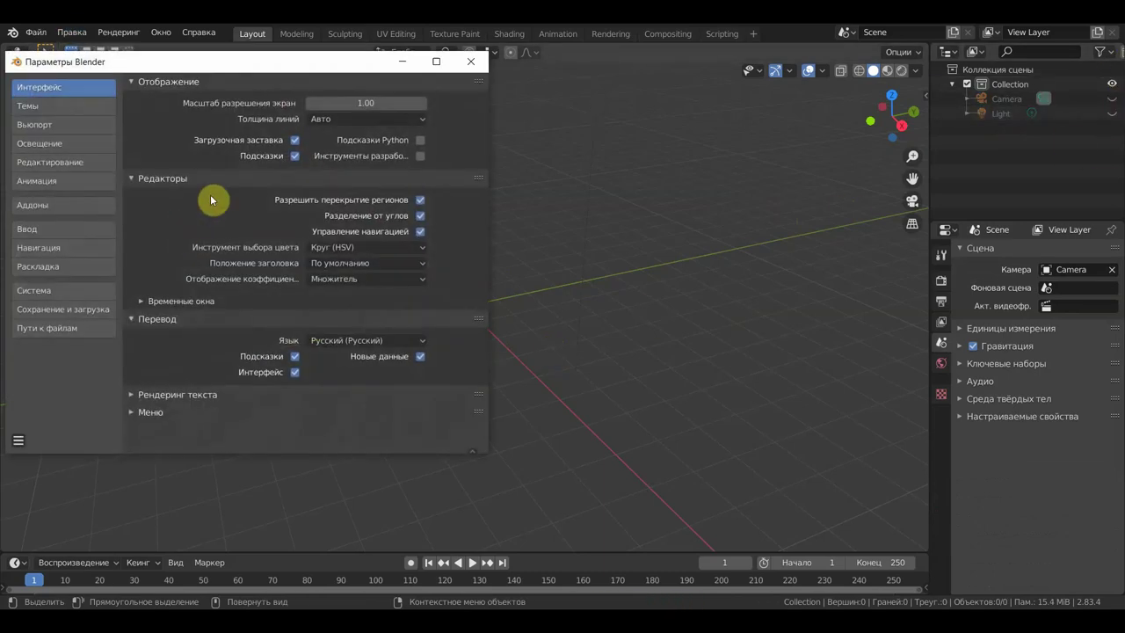
click(294, 356)
click(294, 372)
click(420, 356)
click(472, 66)
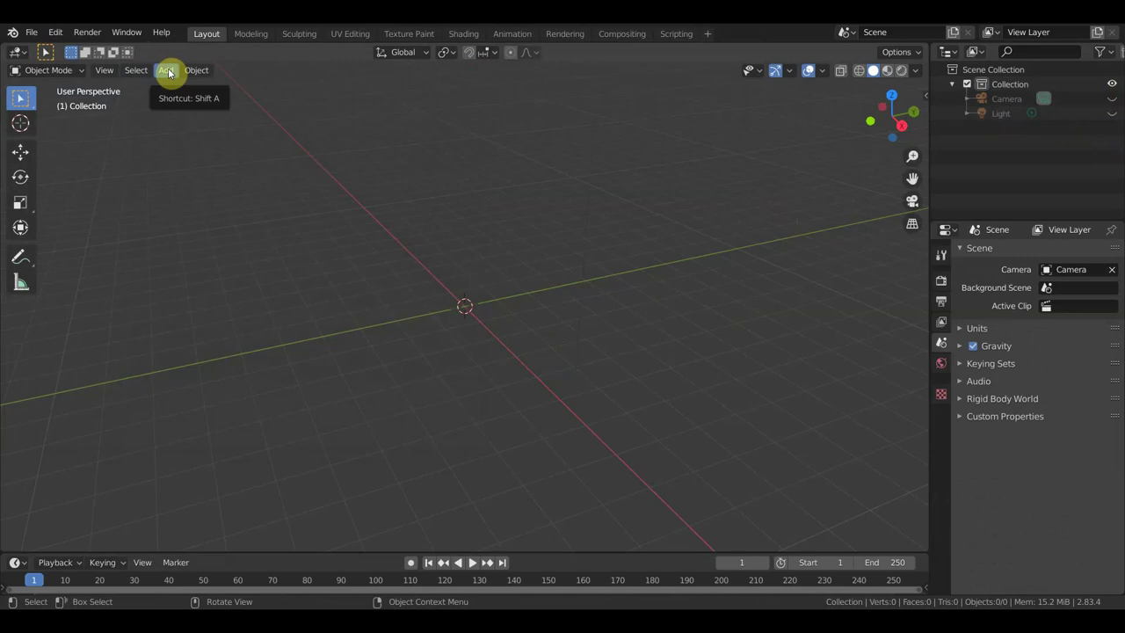
click(31, 32)
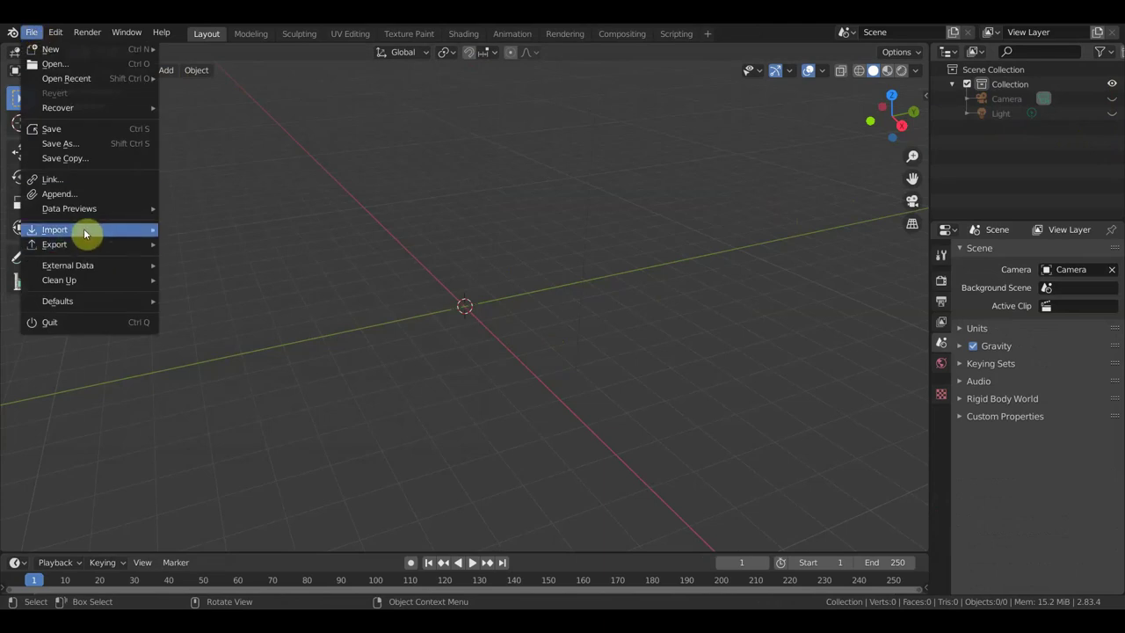
mouse_move(55, 229)
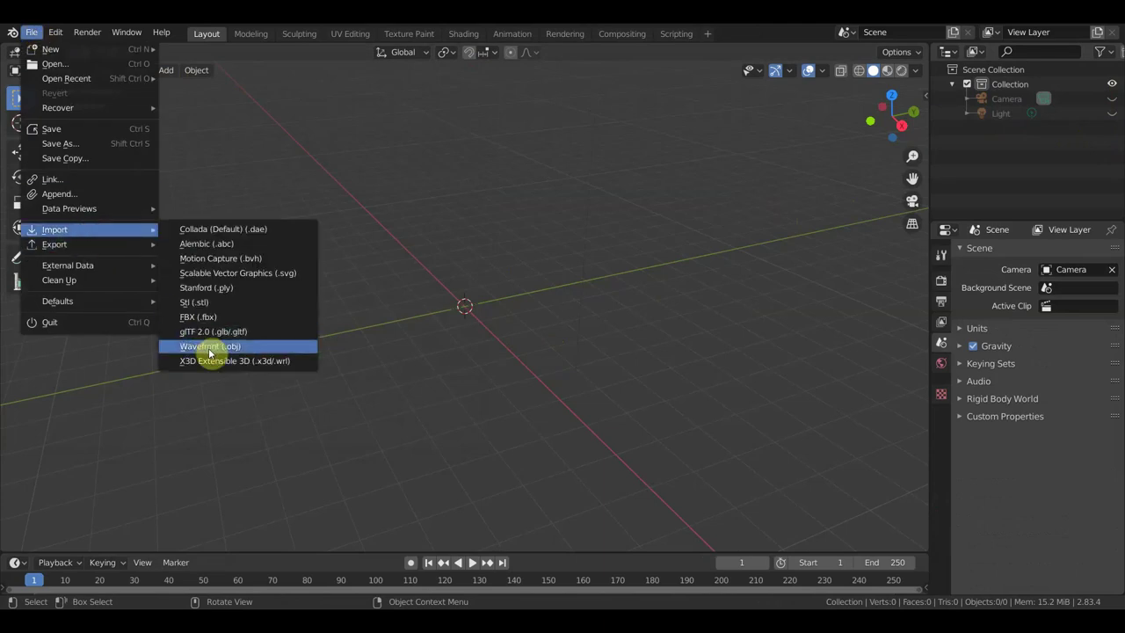
Step: Import кисть.obj from the Desktop as a Wavefront OBJ and select the tassel
click(210, 352)
click(337, 257)
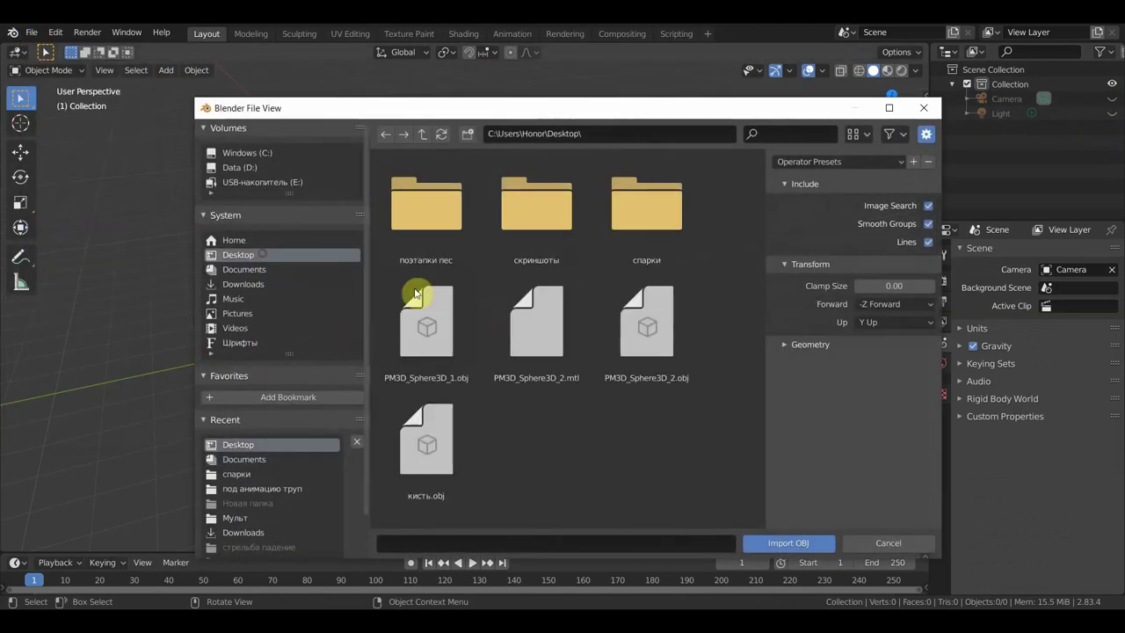
click(439, 466)
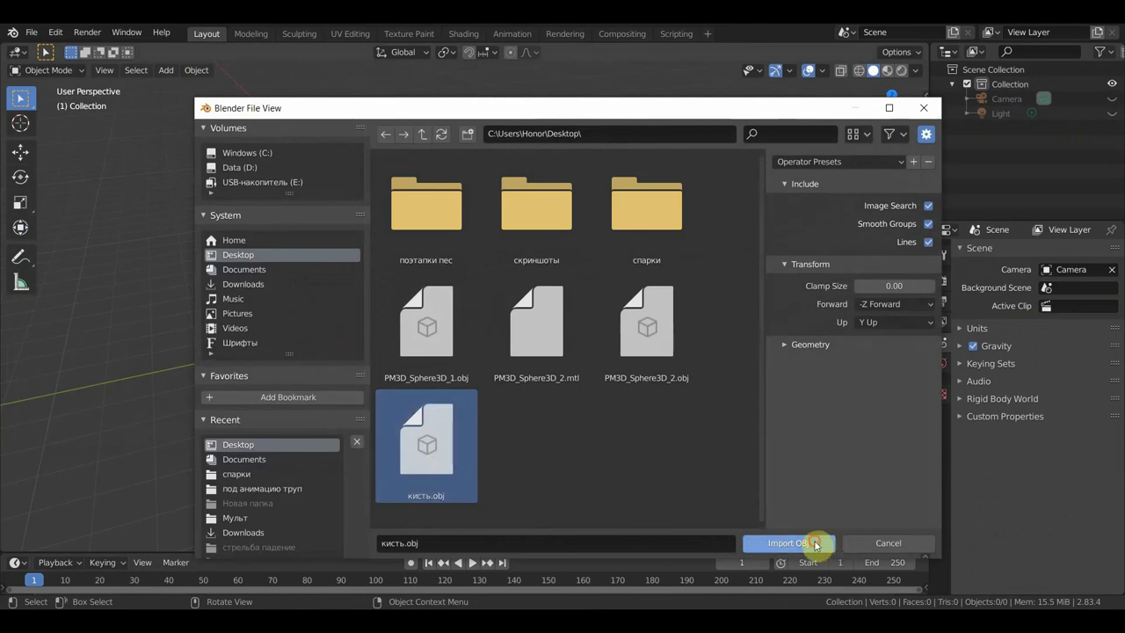
click(815, 545)
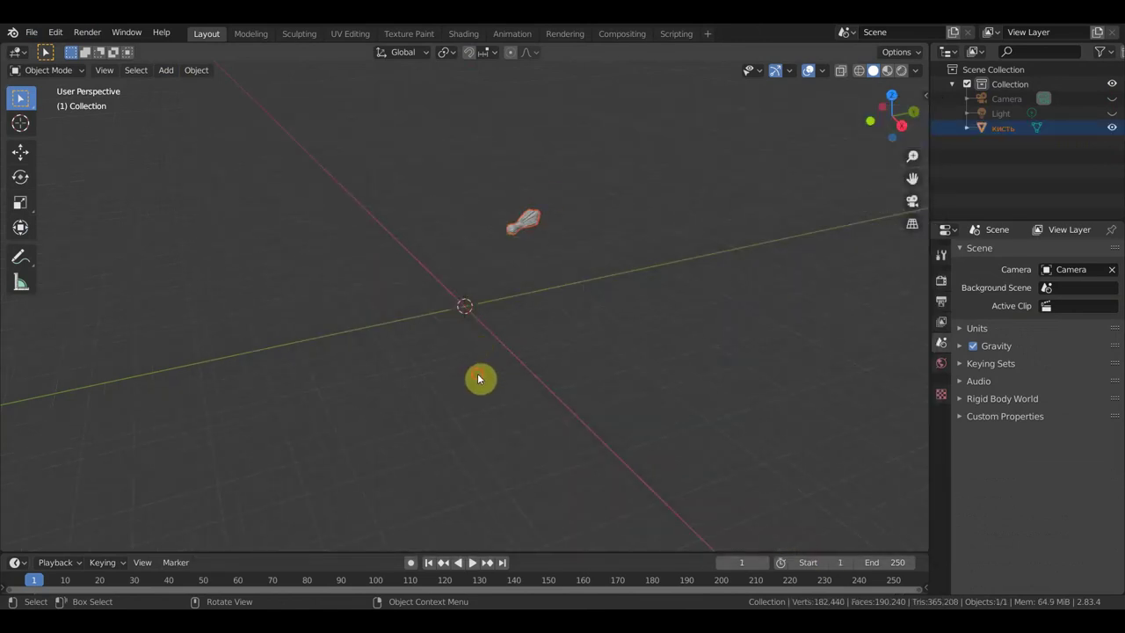
click(509, 378)
middle_drag(638, 379, 472, 249)
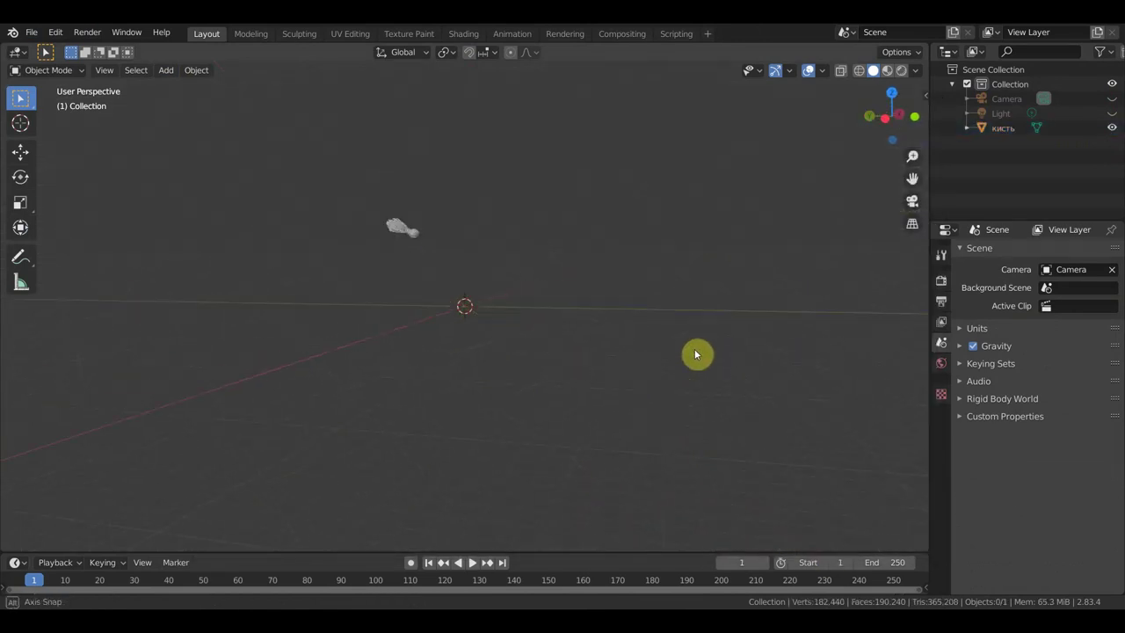
click(395, 231)
Step: Add a Decimate modifier at ratio 0.1 and apply it to the tassel
click(941, 410)
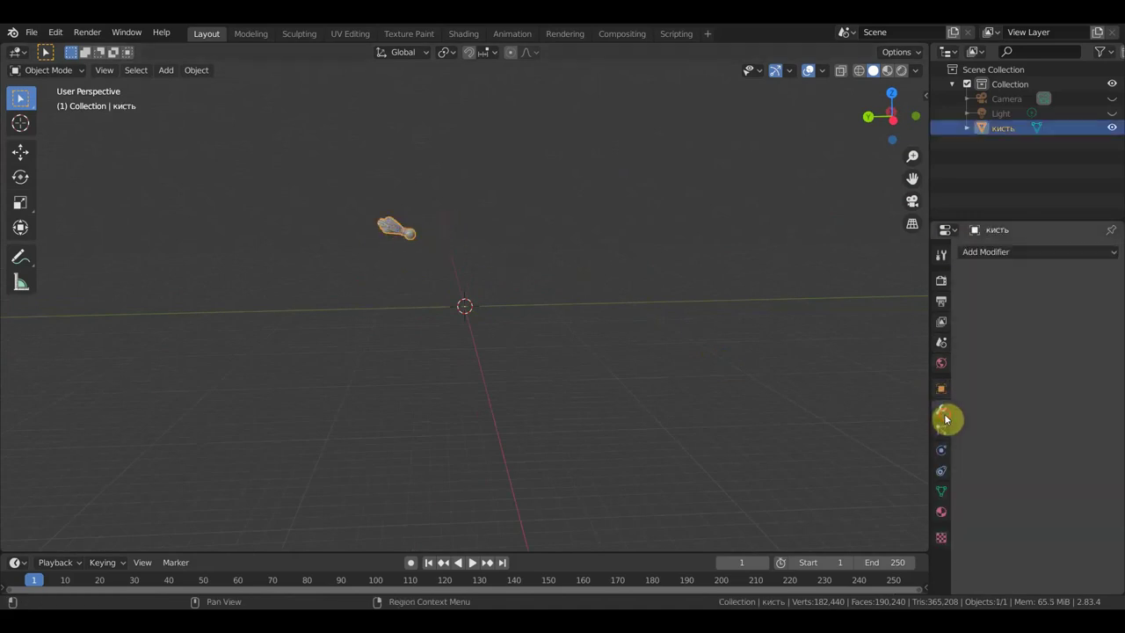
click(999, 253)
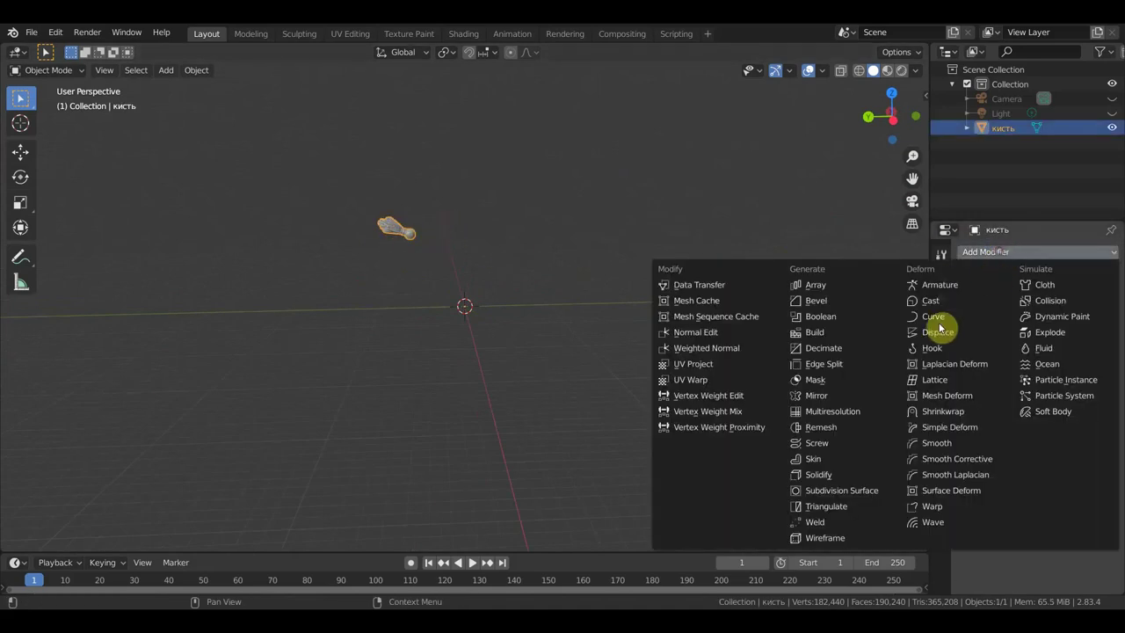
click(835, 352)
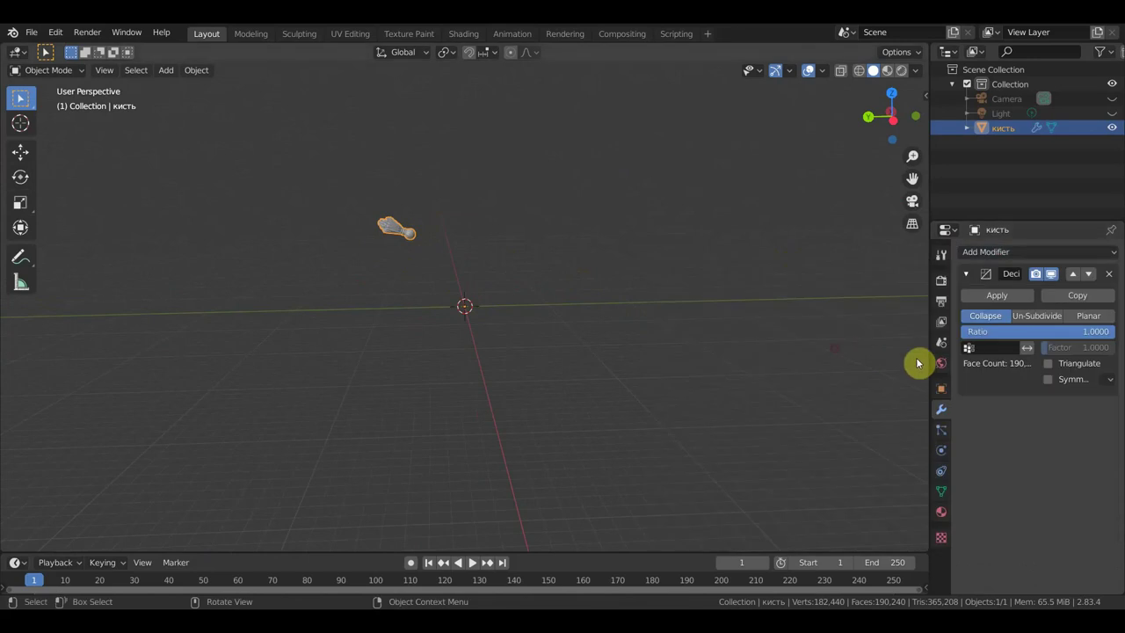
click(1046, 332)
text(0.1000)
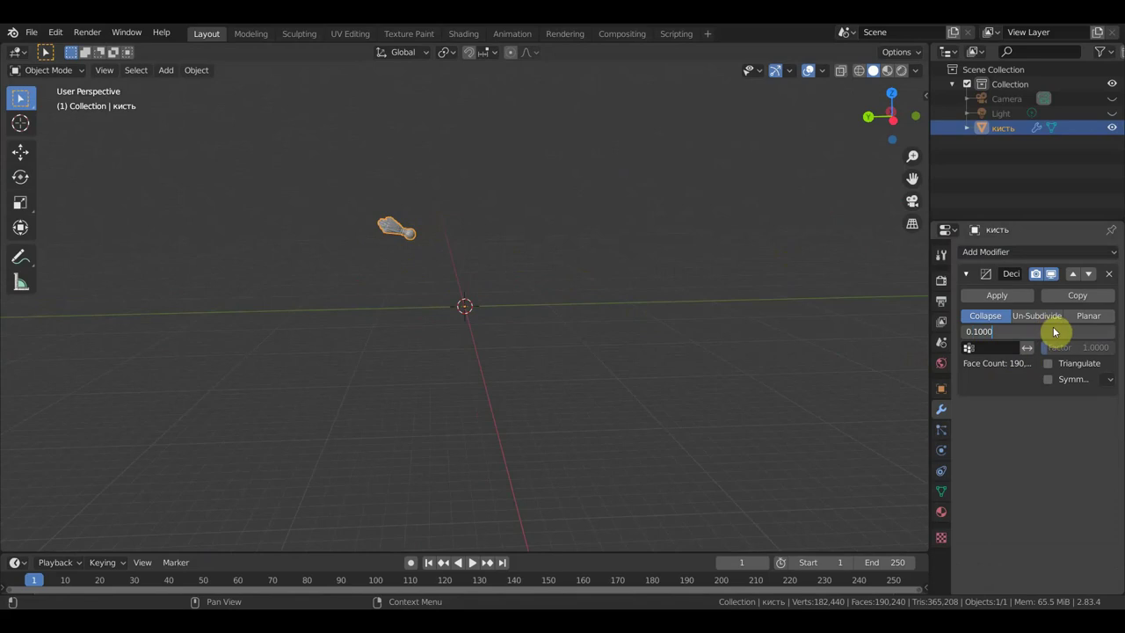
key(Return)
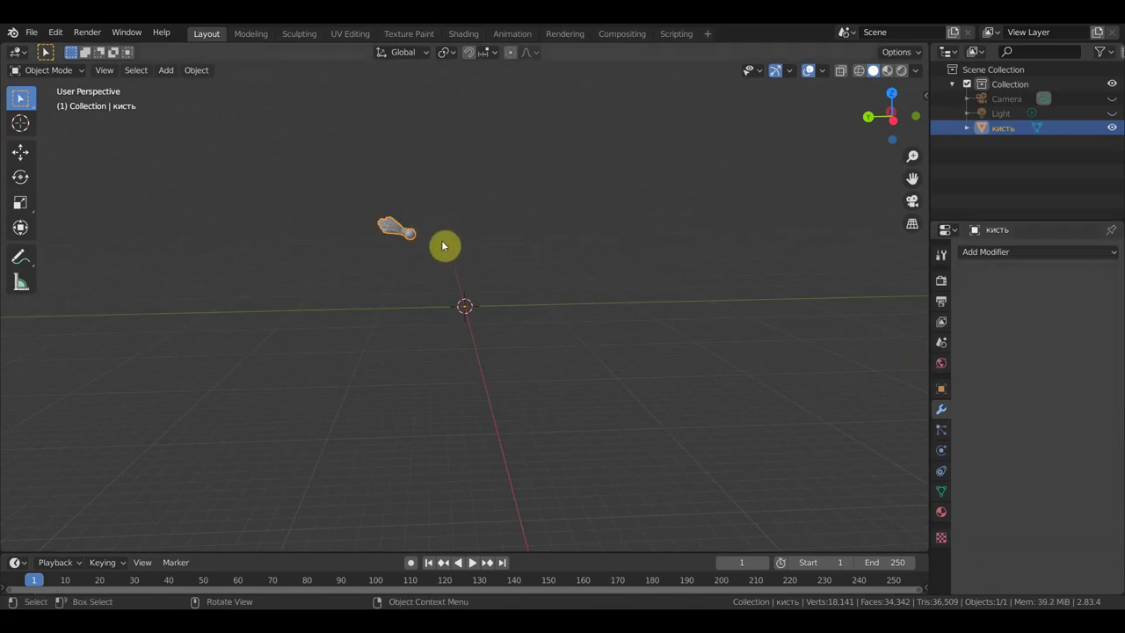
key(ctrl+z)
key(ctrl+z)
scroll(484, 234, up, 5)
scroll(414, 339, up, 3)
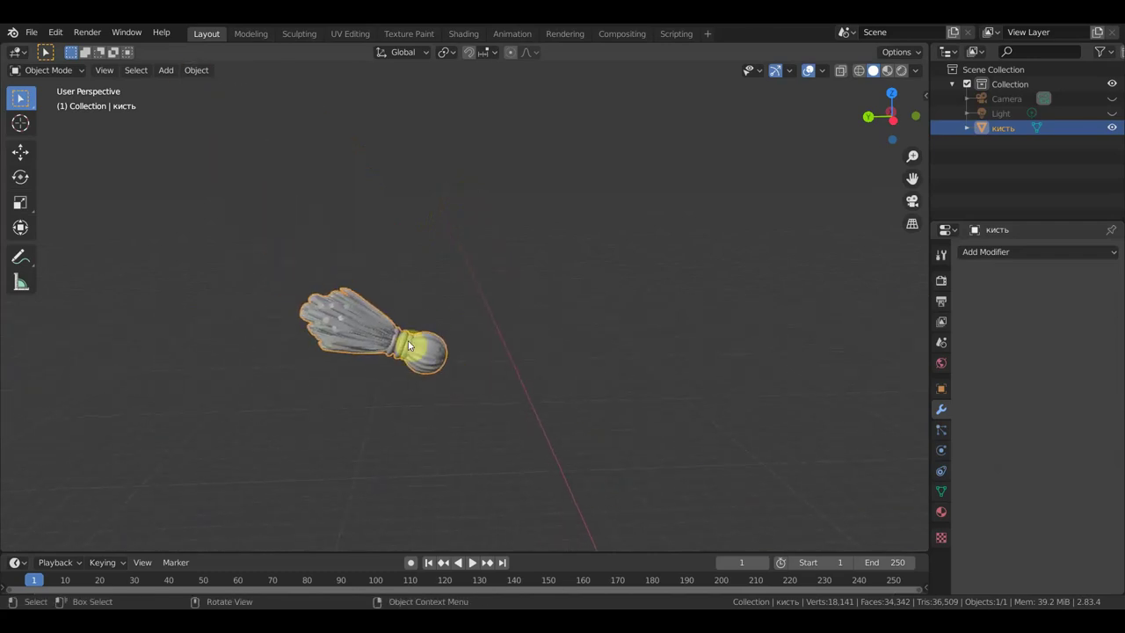
scroll(406, 338, up, 4)
scroll(406, 339, up, 2)
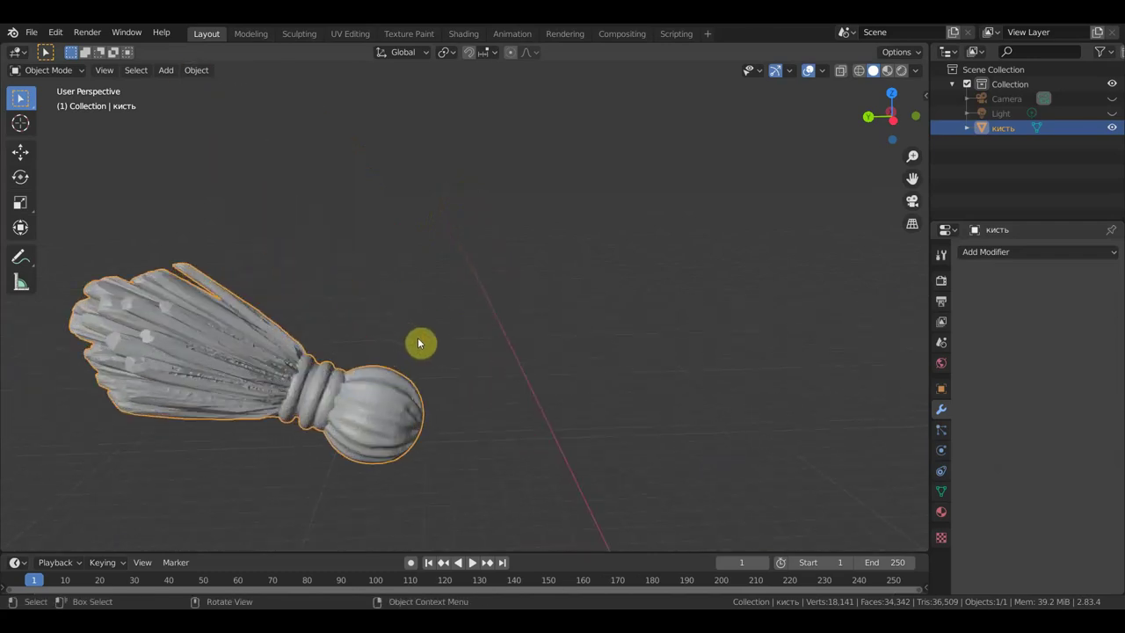
Step: In wireframe view, apply a second Decimate at about 0.3, leaving 10,784 faces
click(858, 72)
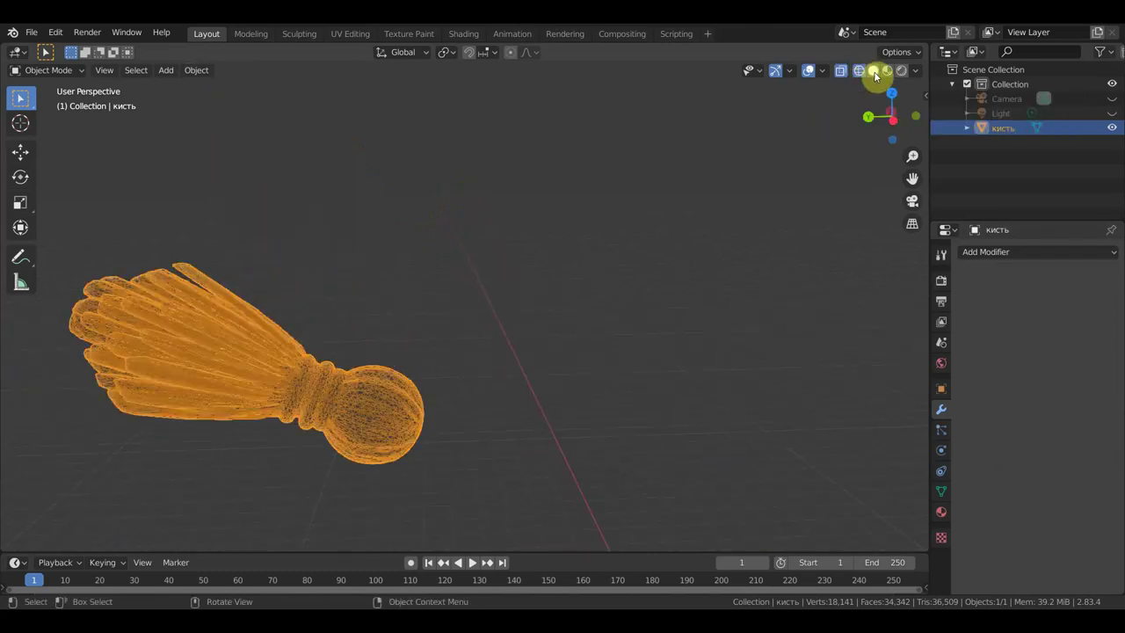
click(1000, 253)
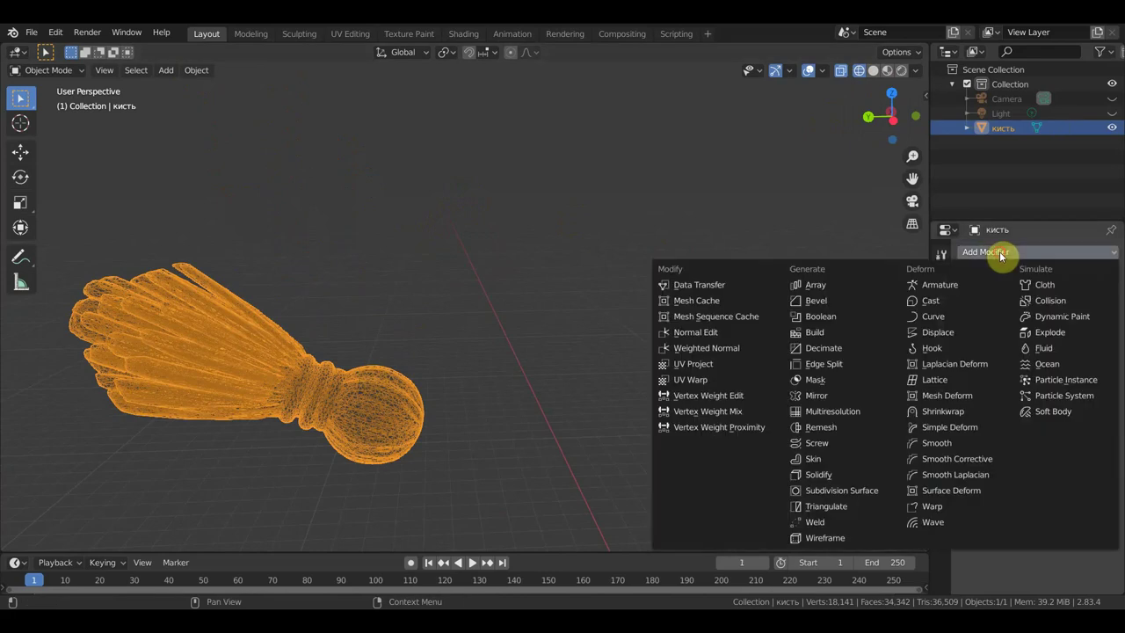
click(826, 348)
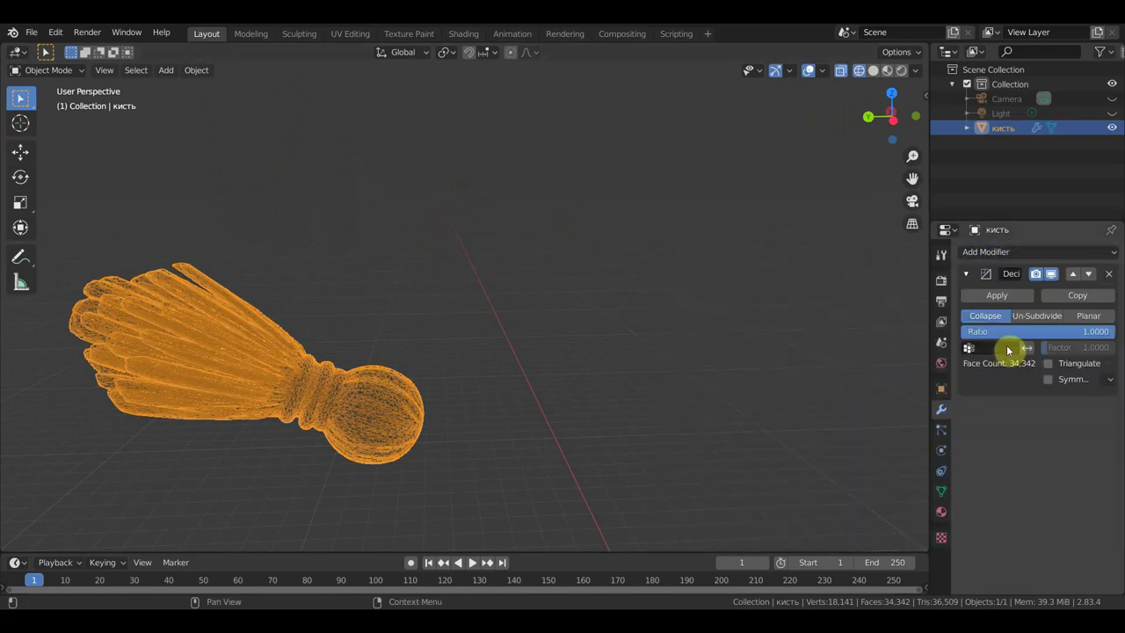
mouse_move(1052, 337)
mouse_down()
mouse_move(989, 334)
mouse_move(1005, 332)
mouse_up()
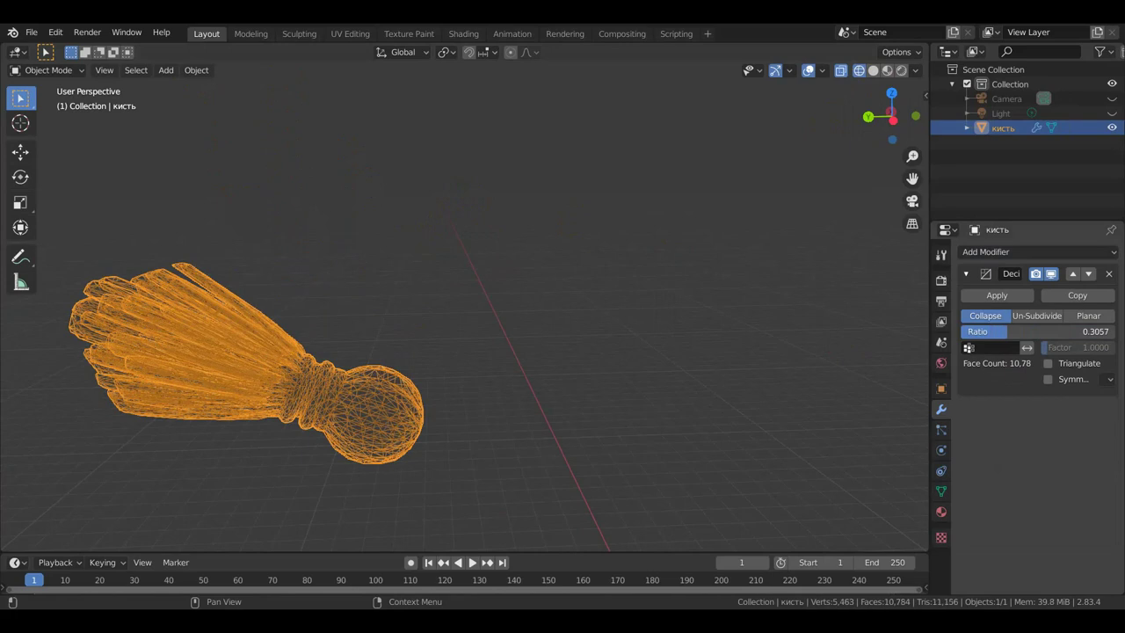
click(997, 294)
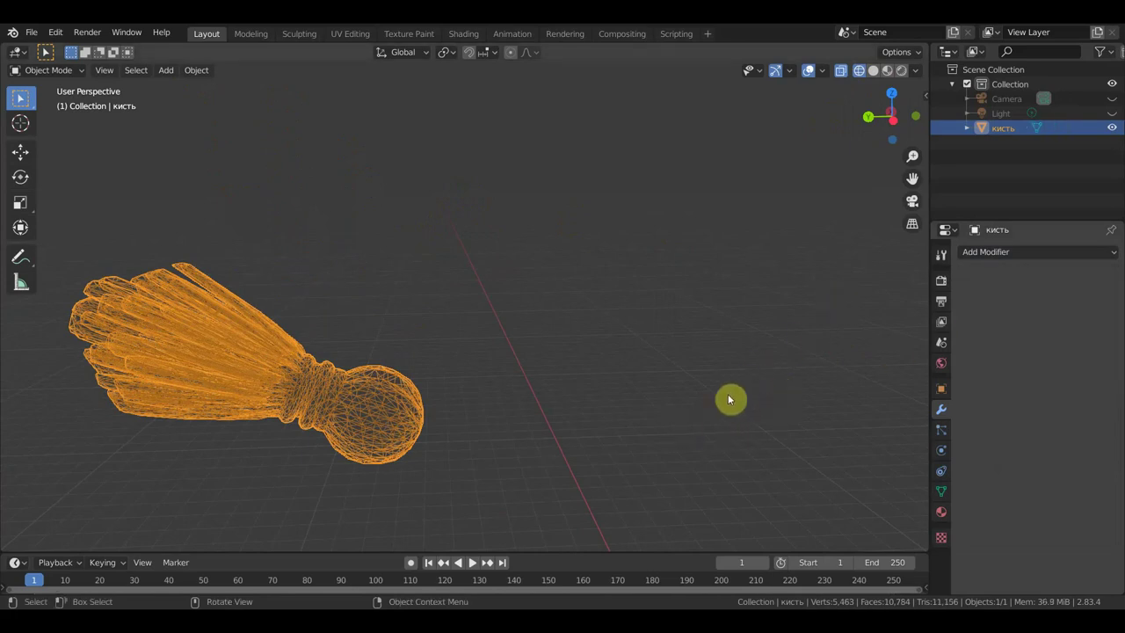
click(729, 346)
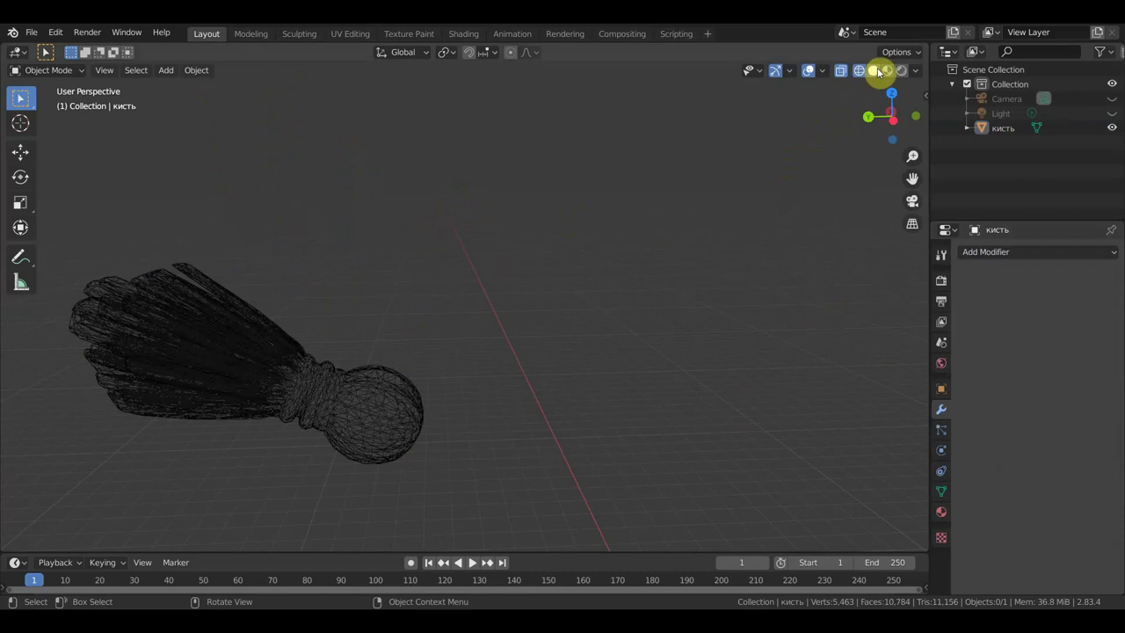
Step: Return to solid shading and add a Plane at the origin
click(875, 71)
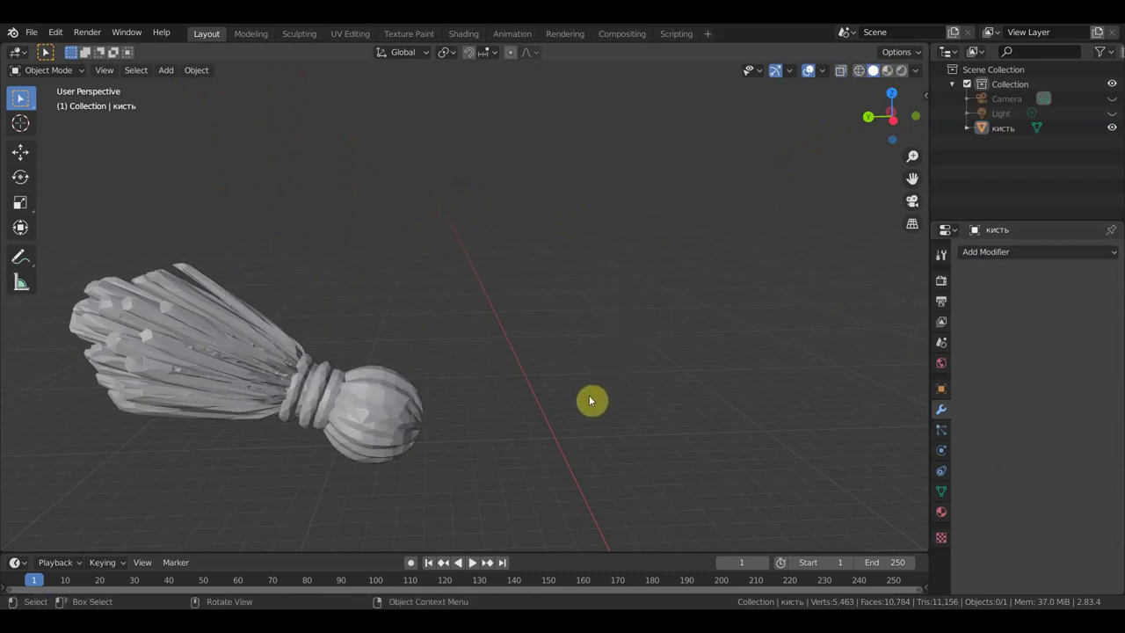
scroll(578, 376, down, 3)
scroll(580, 379, down, 3)
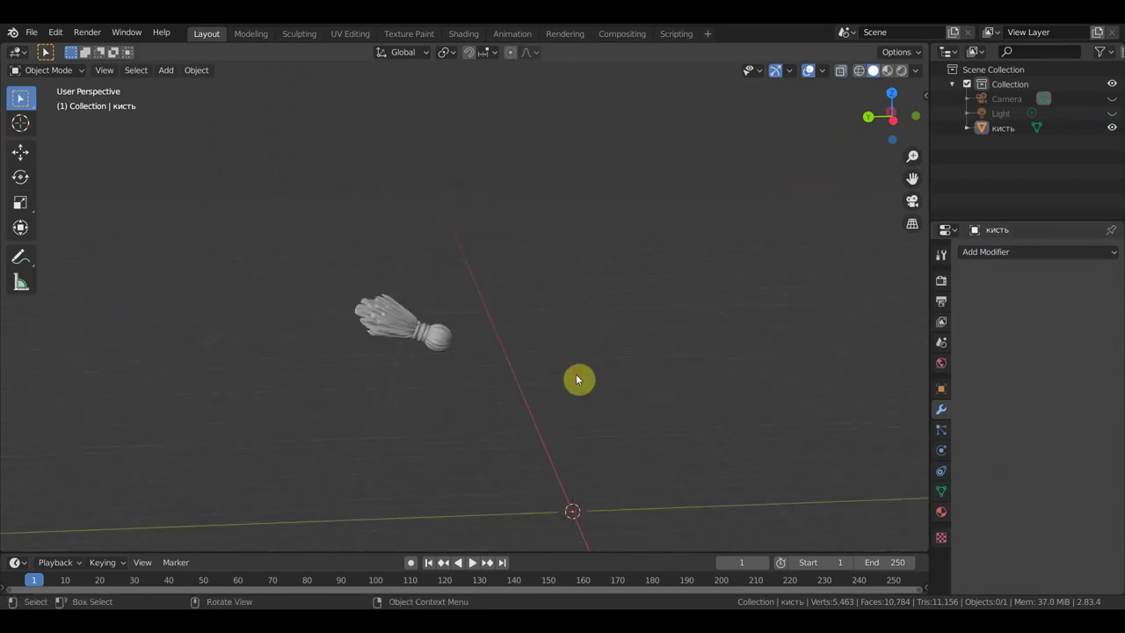
scroll(590, 308, down, 2)
scroll(591, 301, down, 2)
middle_drag(592, 301, 588, 316)
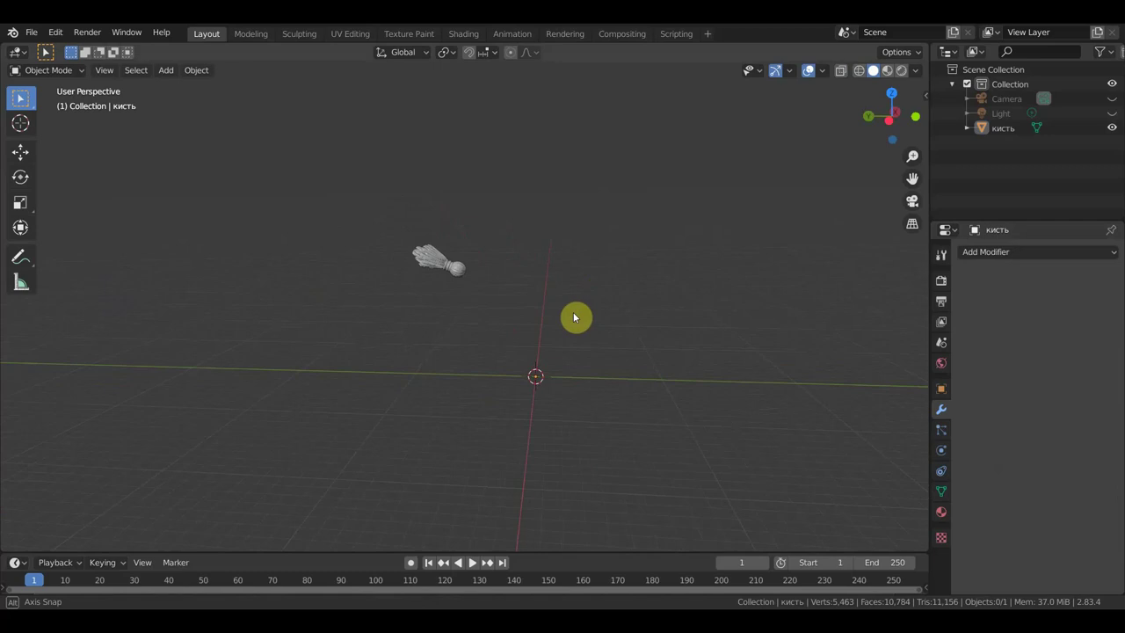
click(165, 71)
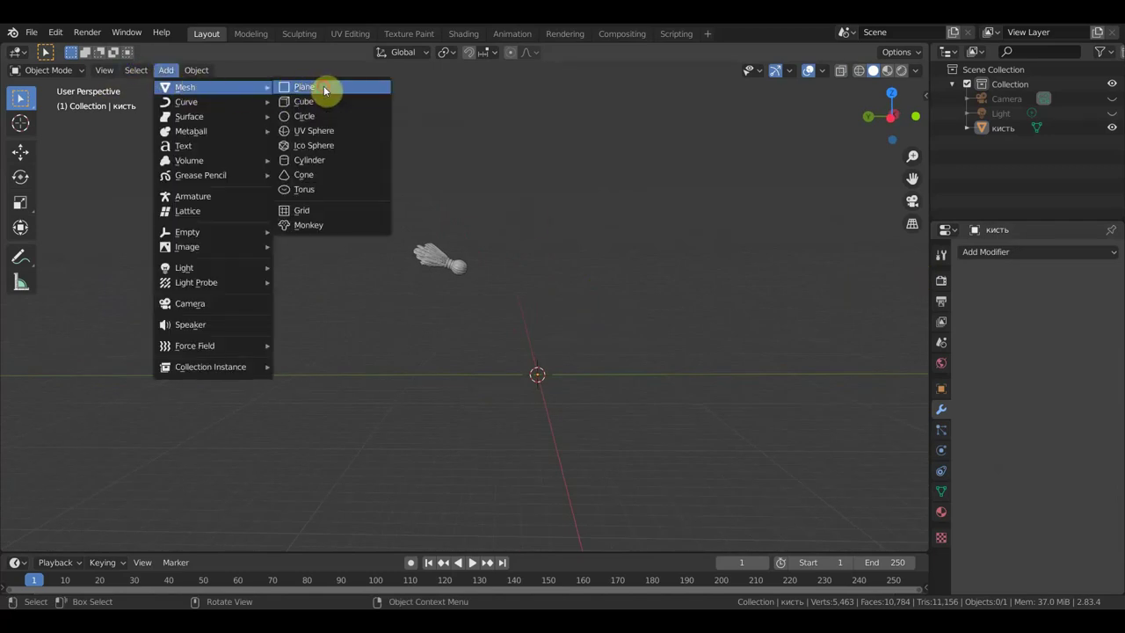
click(324, 86)
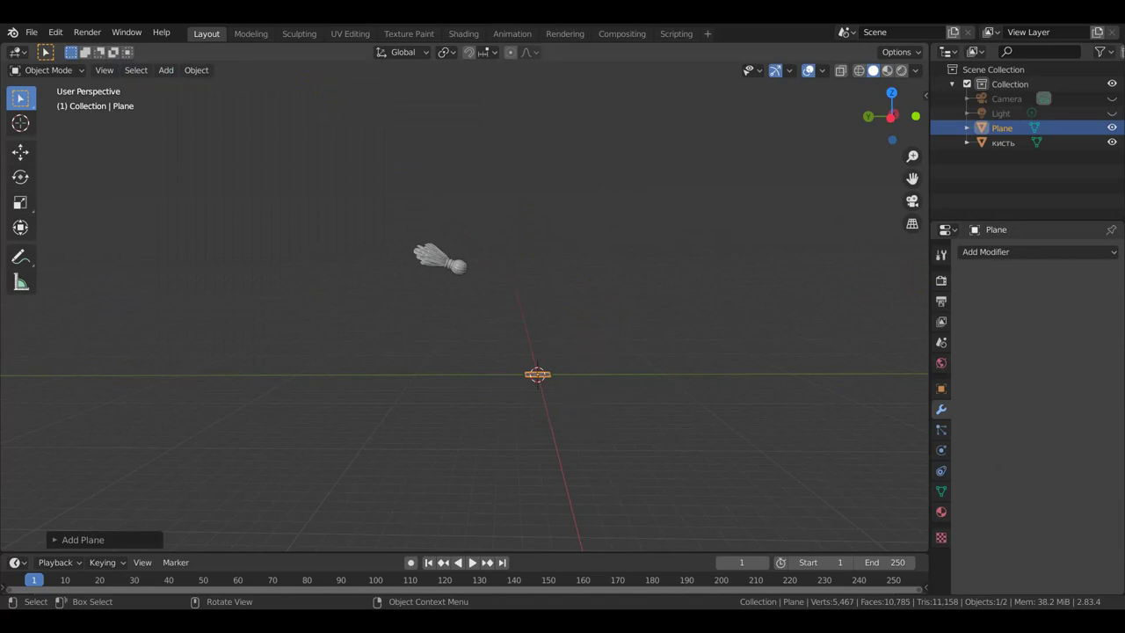
Step: Scale the plane up and stretch it wider along X with the Transform gizmo
key(s)
click(829, 472)
mouse_move(829, 472)
middle_down()
mouse_move(655, 465)
mouse_move(698, 513)
middle_up()
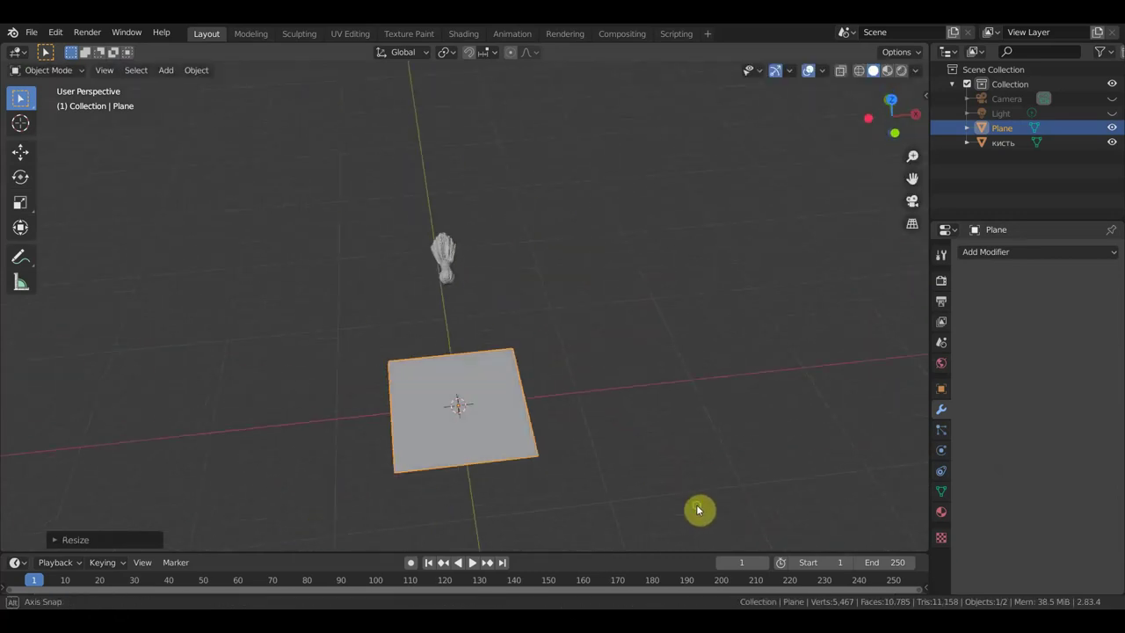
click(22, 152)
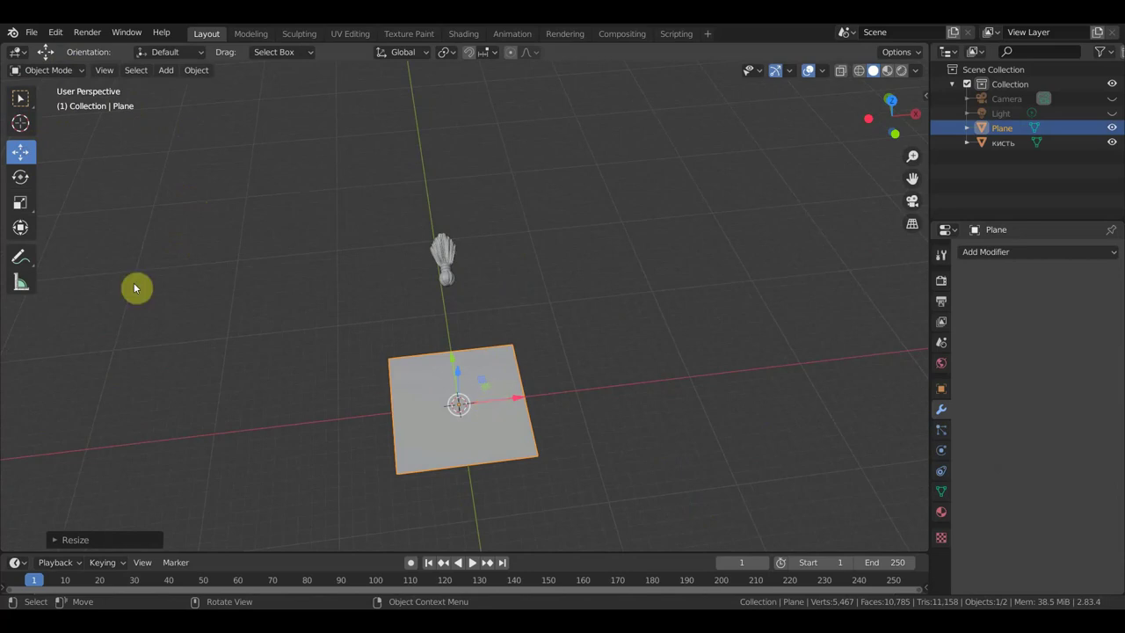
click(20, 226)
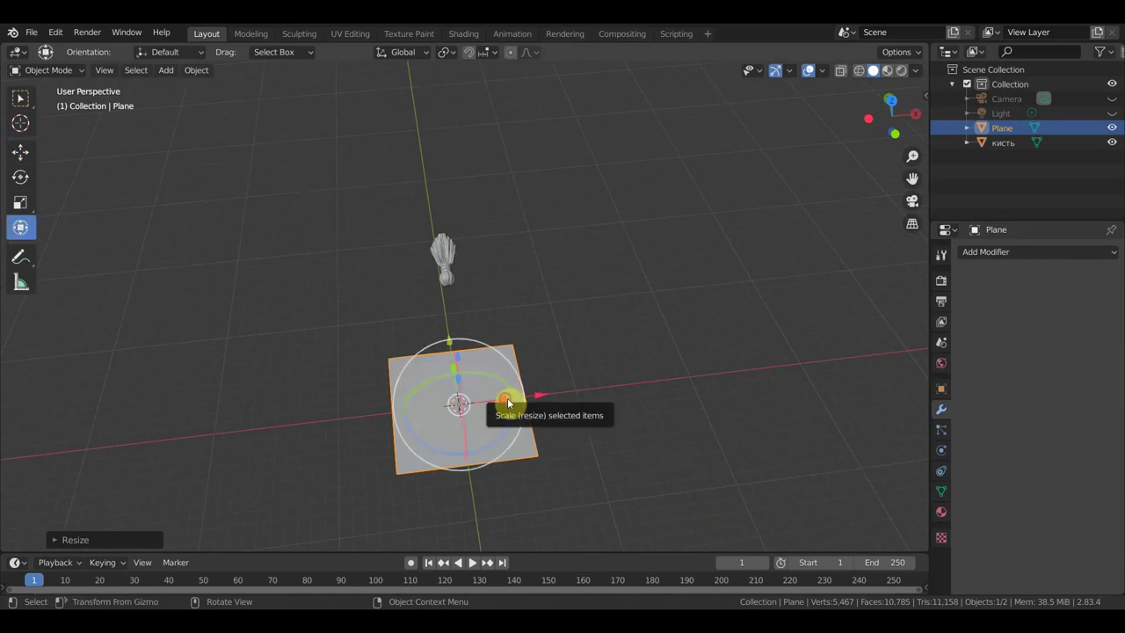
drag(507, 399, 660, 384)
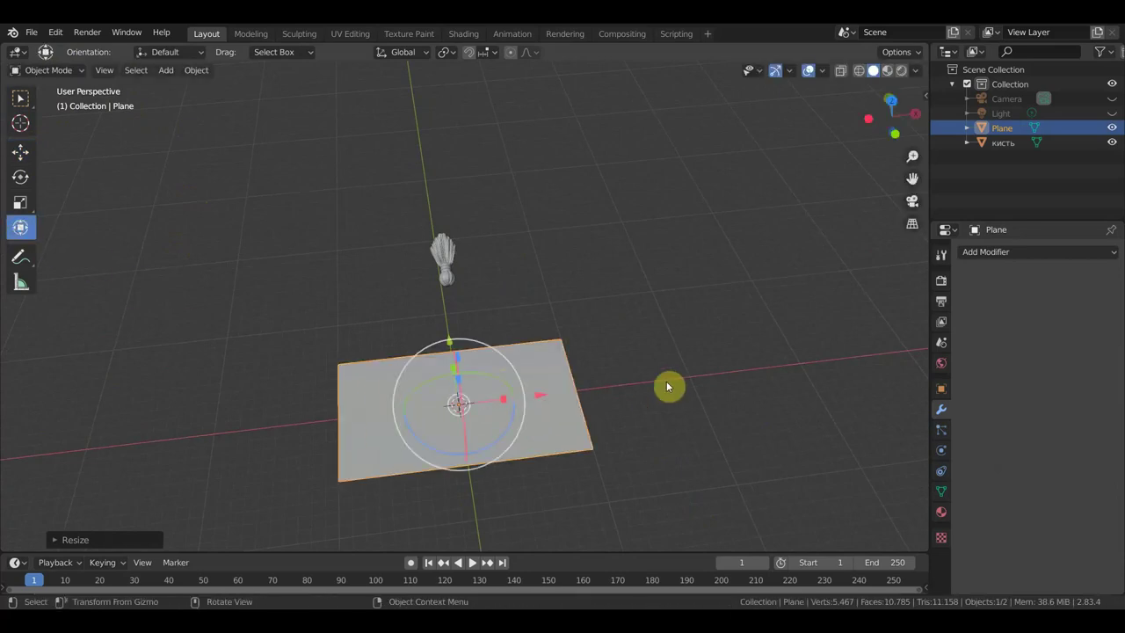
Step: In Right view, rotate the plane upright and raise it along Z
key(KP_3)
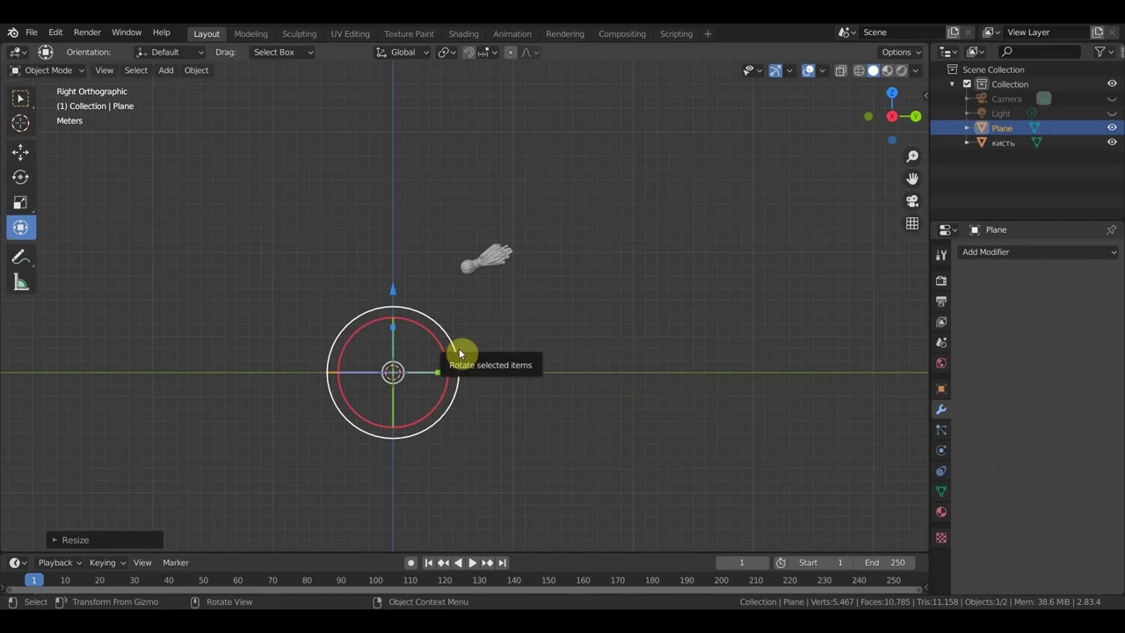
mouse_move(456, 350)
mouse_down()
mouse_move(393, 249)
mouse_move(319, 227)
mouse_move(347, 256)
mouse_up()
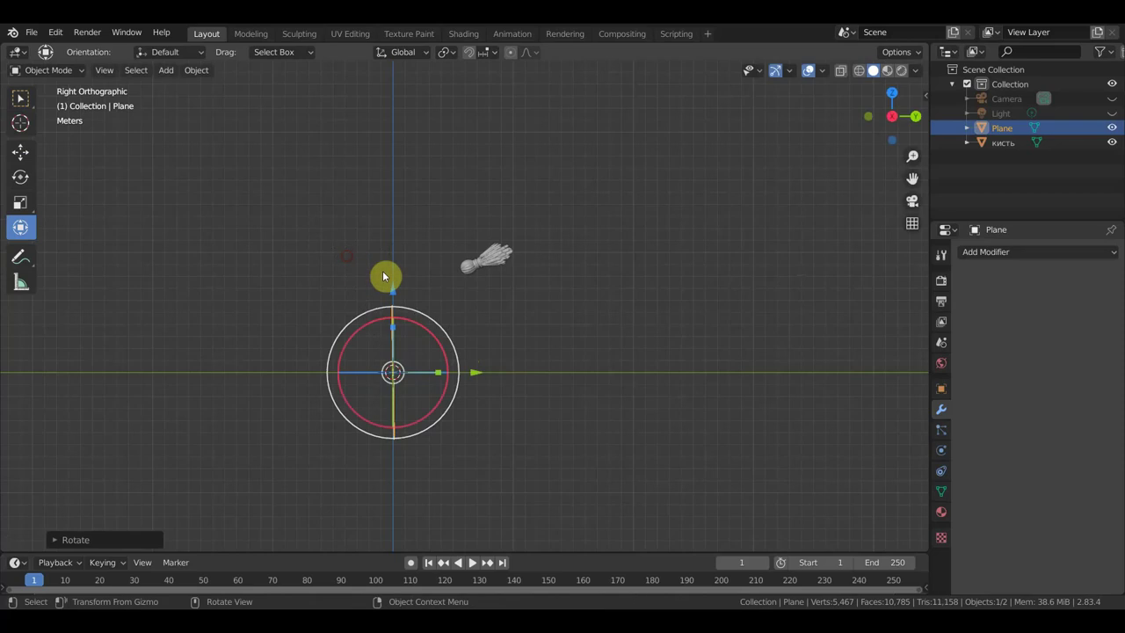
drag(395, 289, 394, 215)
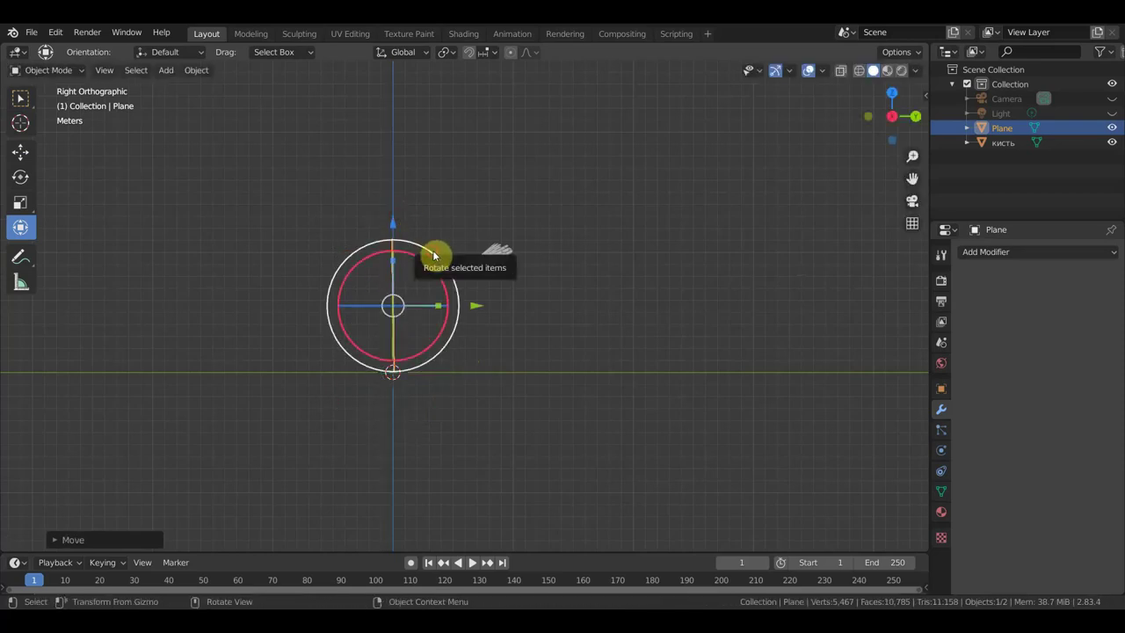
drag(430, 252, 440, 256)
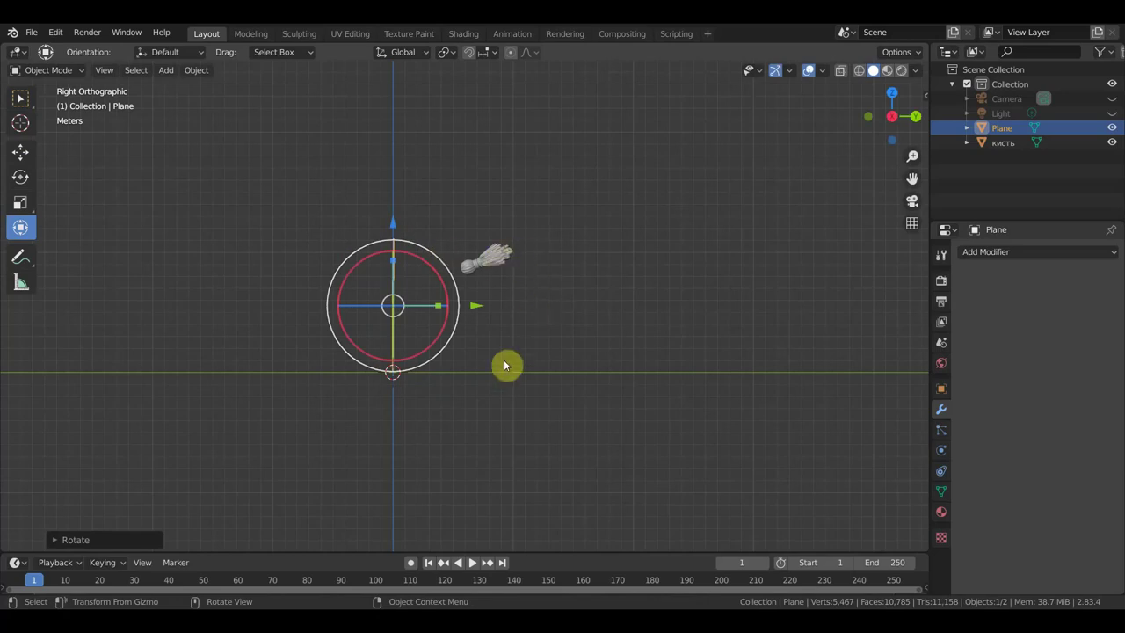
Step: In Front view, stretch the plane taller and scale it down by 0.3372
key(KP_1)
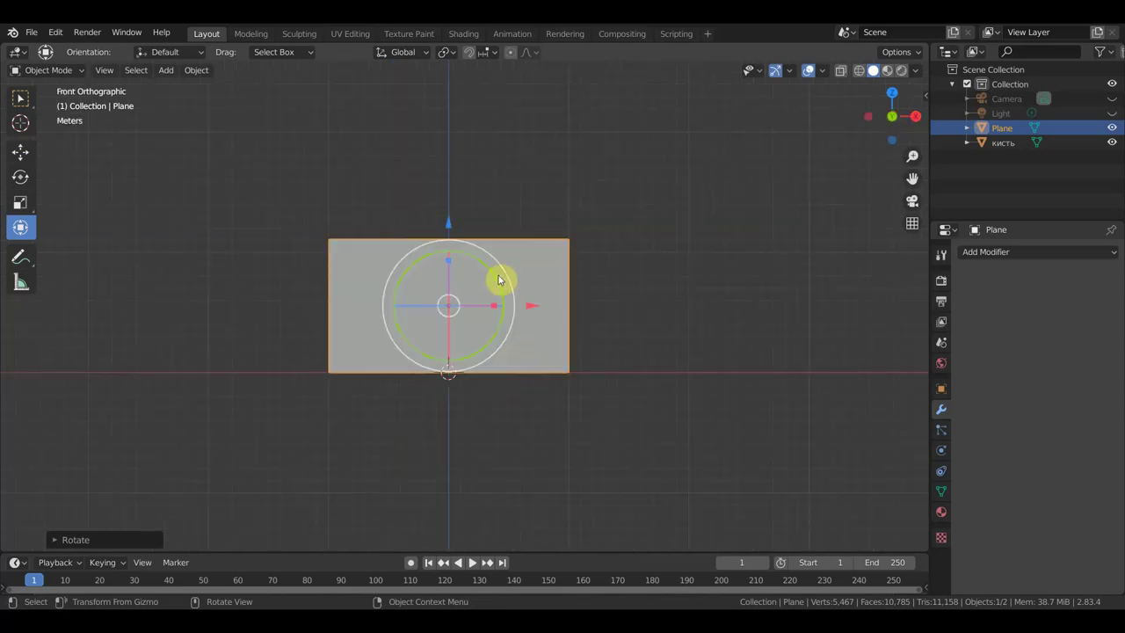
drag(447, 258, 457, 169)
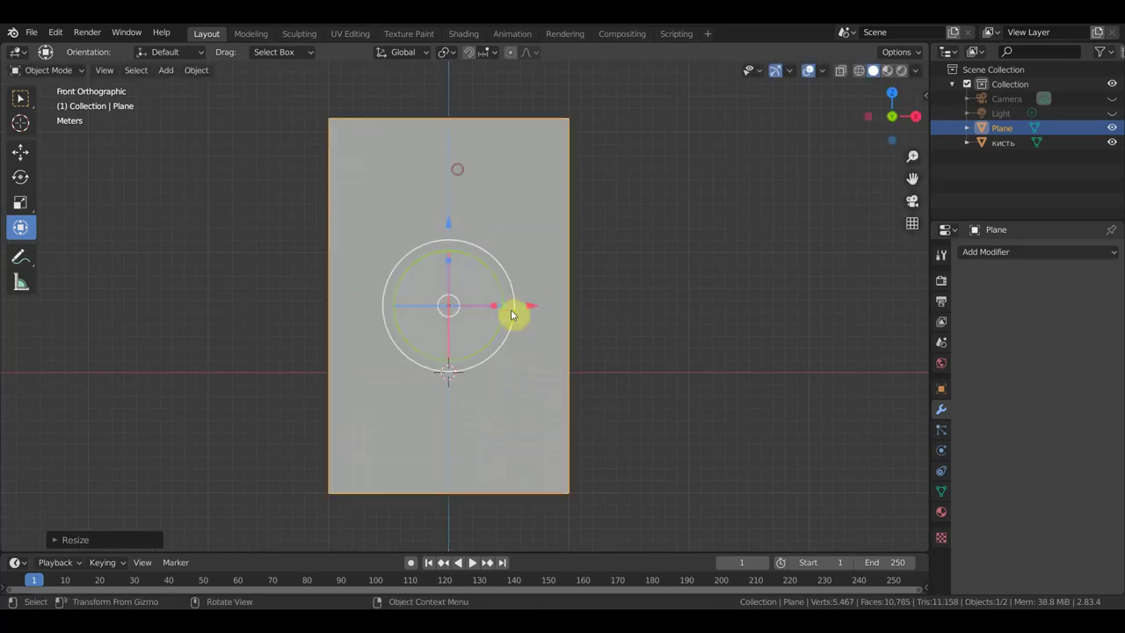
drag(494, 308, 544, 376)
key(s)
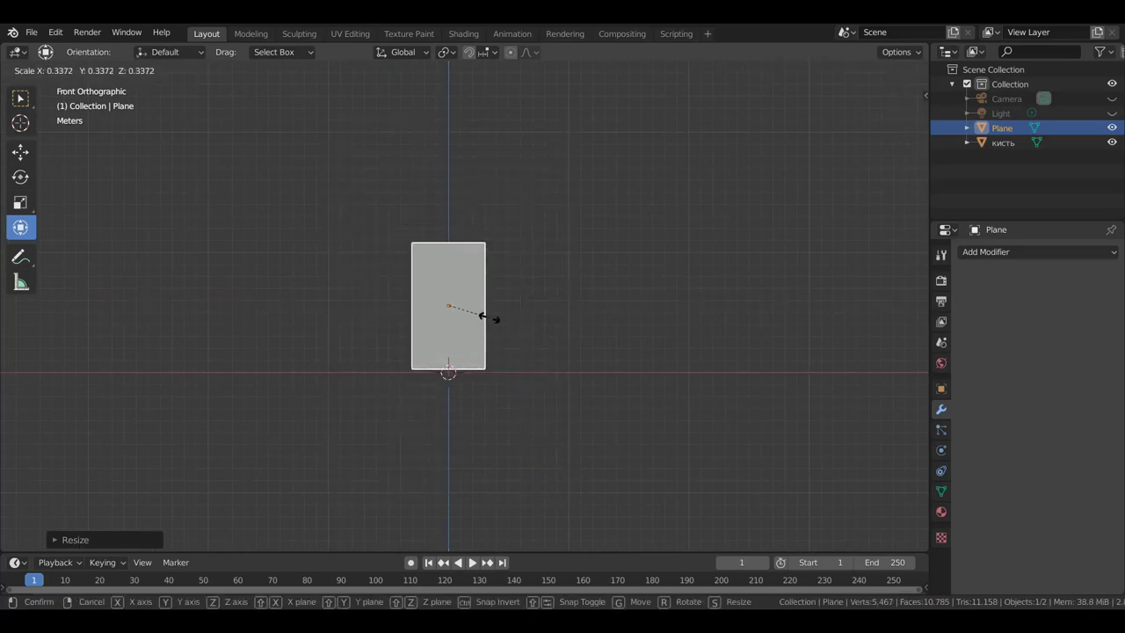
click(485, 317)
middle_drag(535, 319, 446, 265)
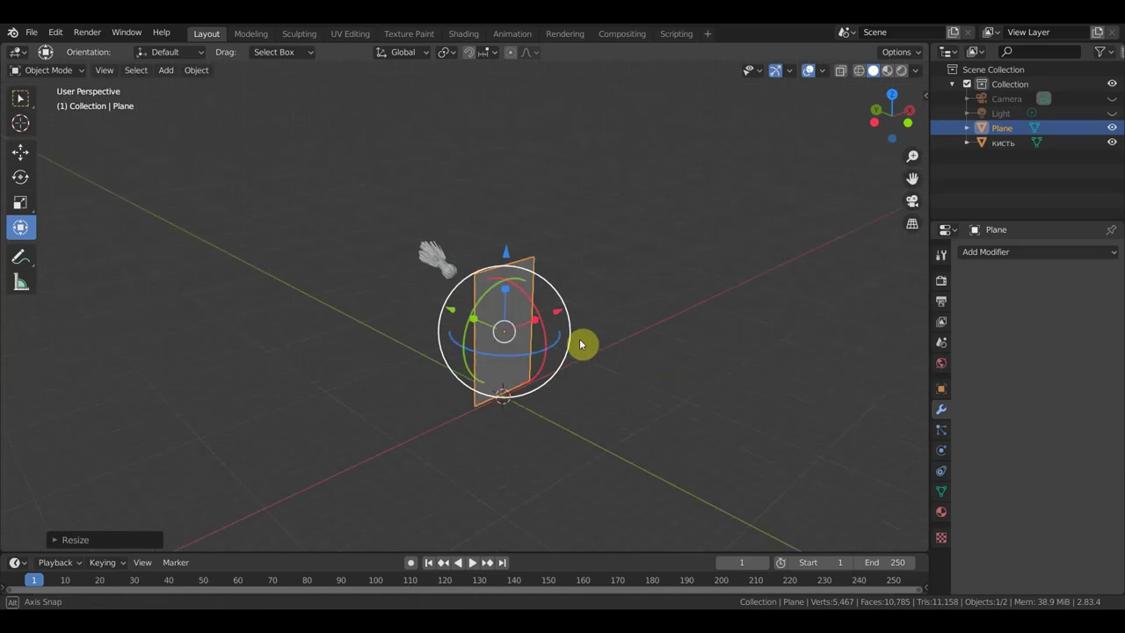
Step: Select the кисть tassel and rotate it about 87° in Top view
click(447, 265)
middle_drag(532, 281, 522, 384)
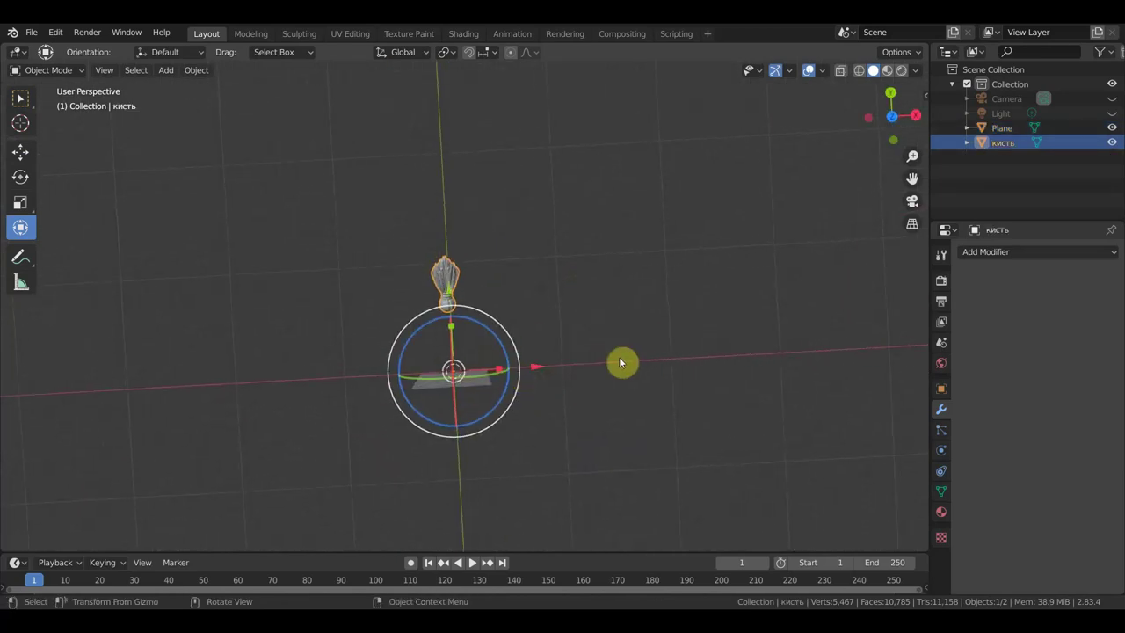
key(KP_7)
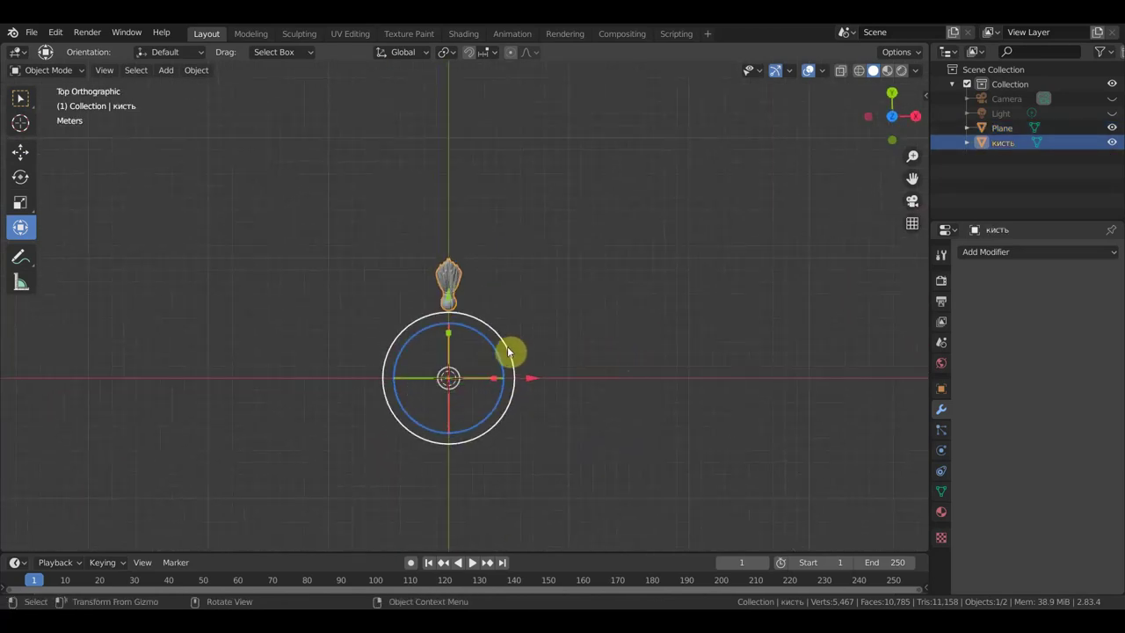
drag(508, 351, 495, 467)
middle_drag(535, 419, 583, 290)
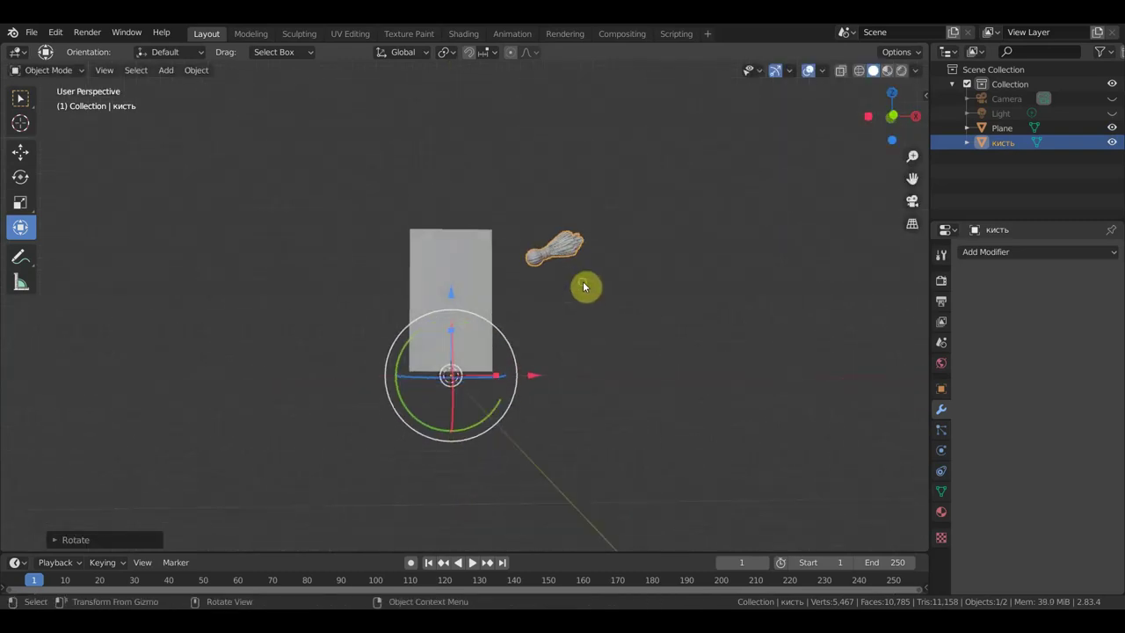
Step: In Front view, scale the tassel to 0.8, place it at the top-right corner, and duplicate it
key(KP_1)
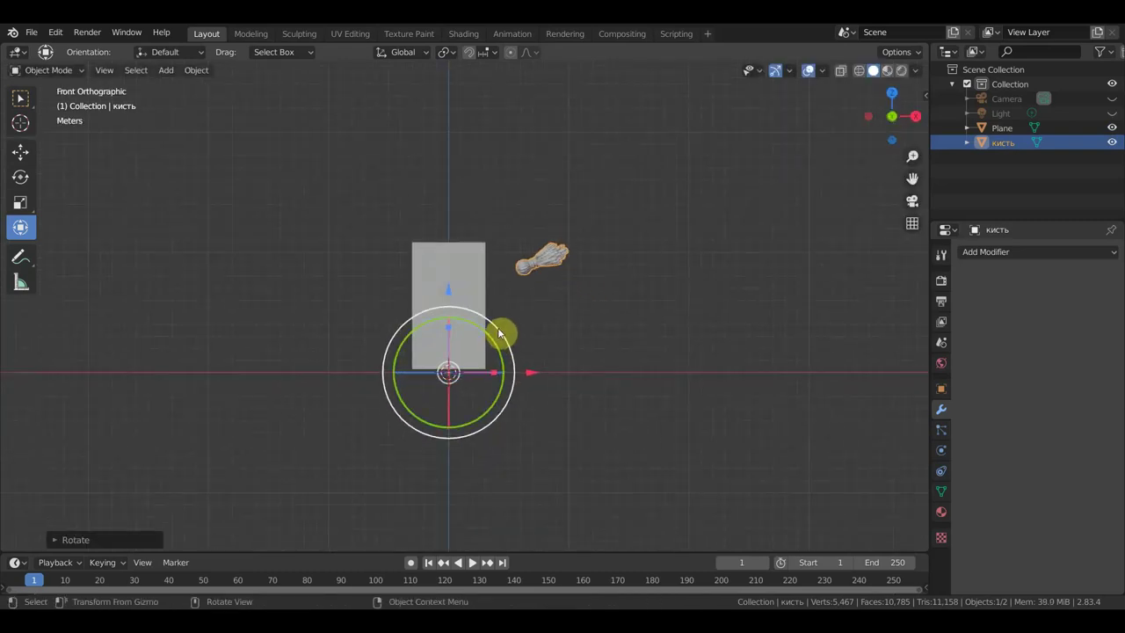
drag(449, 290, 445, 255)
mouse_move(523, 348)
mouse_down()
mouse_move(491, 339)
mouse_move(474, 357)
mouse_up()
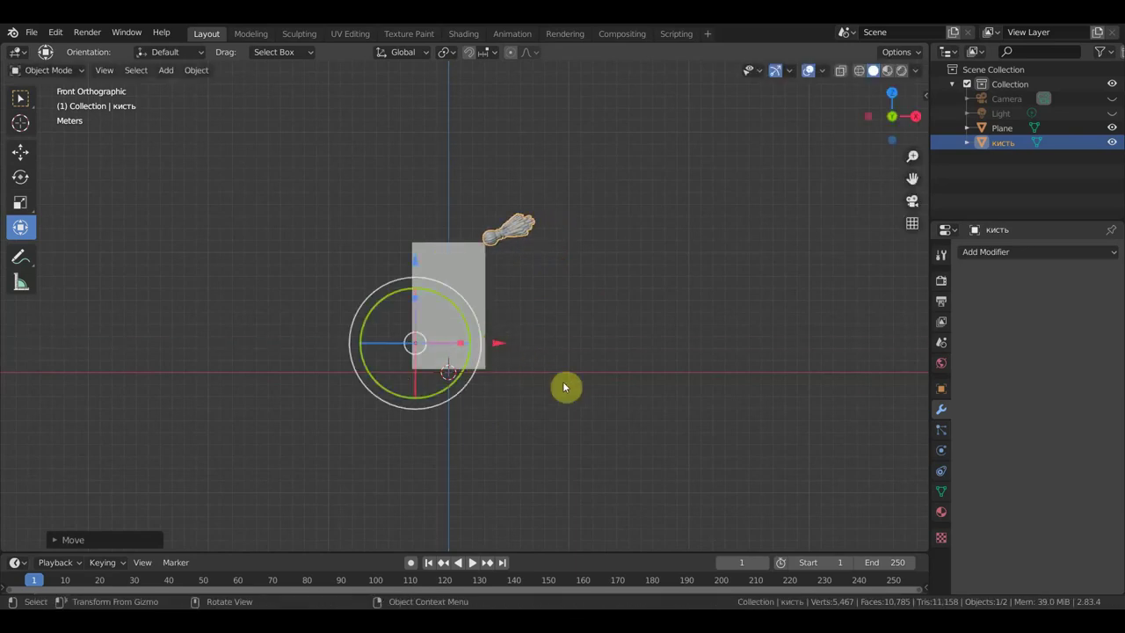
key(s)
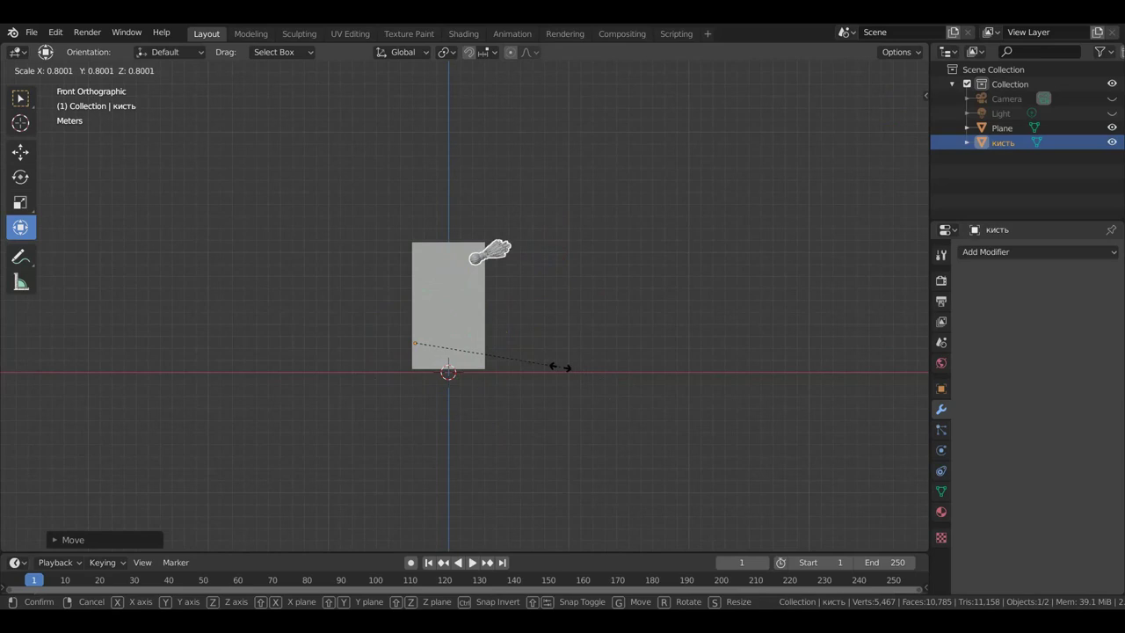
click(535, 358)
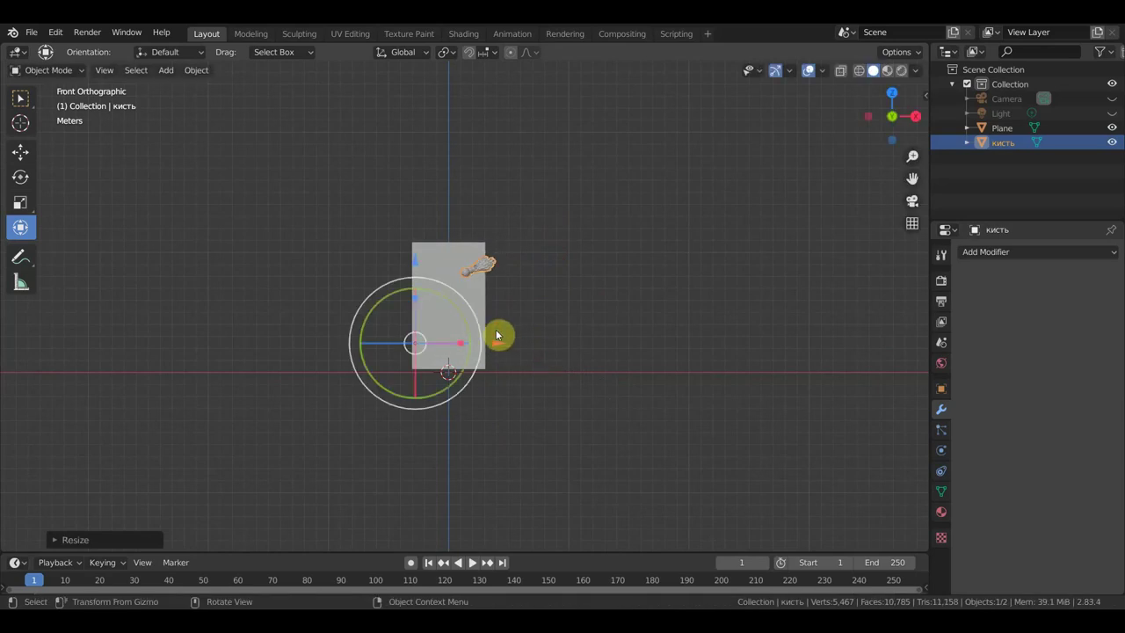
mouse_move(499, 343)
mouse_down()
mouse_move(511, 340)
mouse_move(513, 302)
mouse_move(527, 297)
mouse_up()
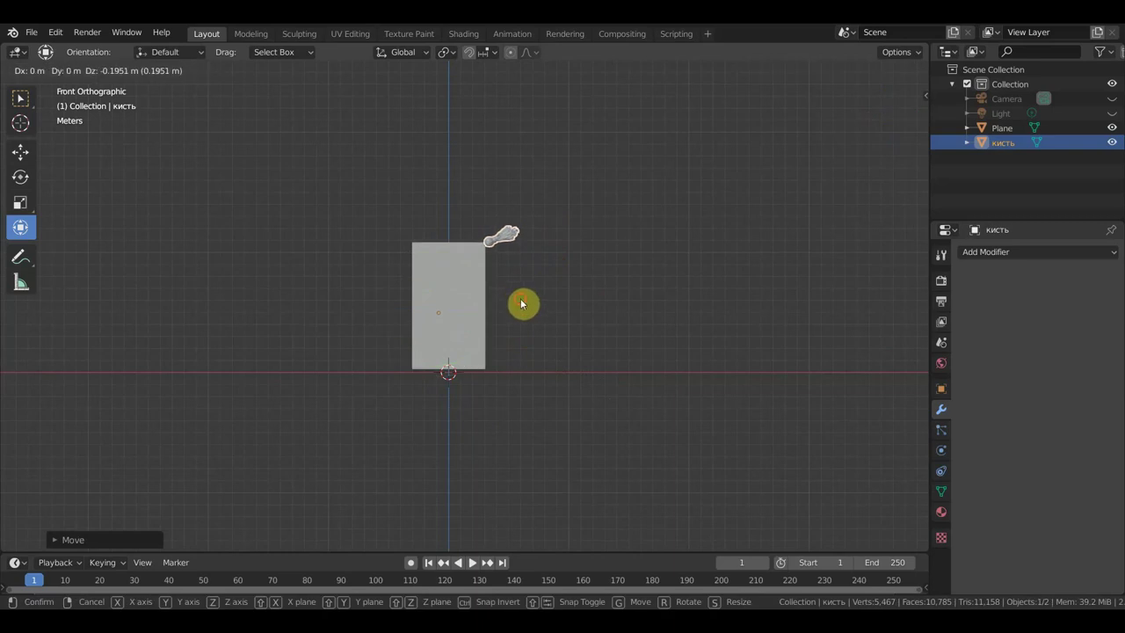
mouse_move(528, 297)
middle_down()
mouse_move(577, 413)
mouse_move(630, 359)
mouse_move(589, 284)
mouse_move(666, 304)
mouse_move(568, 243)
mouse_move(569, 229)
mouse_move(607, 249)
middle_up()
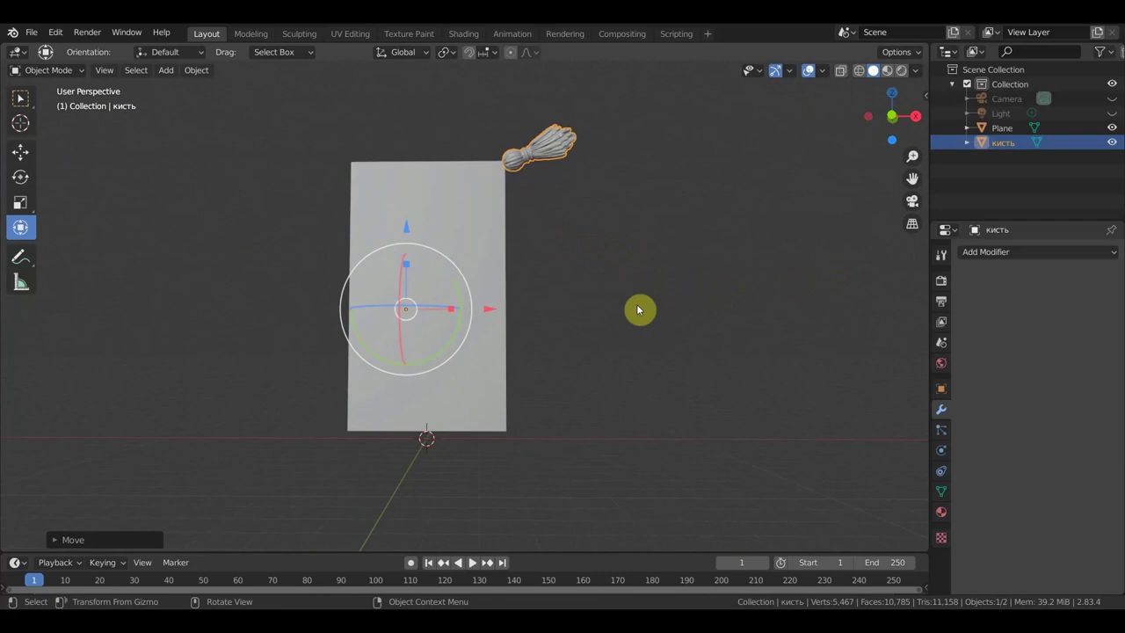
key(shift+d)
Step: Move the duplicated tassel down to the bottom of the plane
right_click(630, 285)
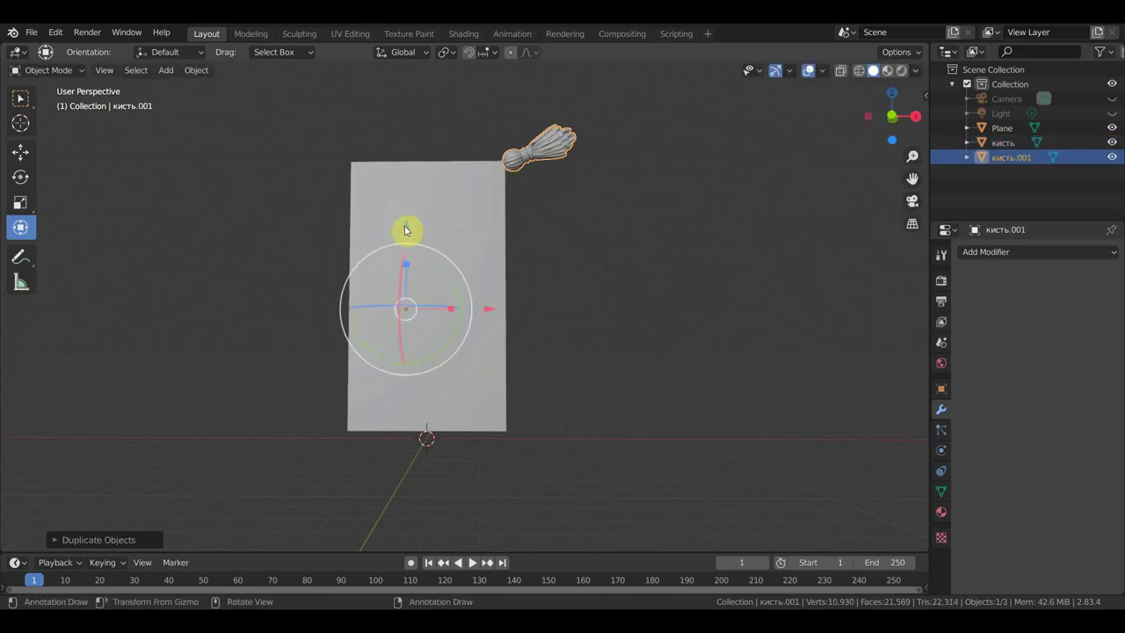
drag(406, 264, 417, 509)
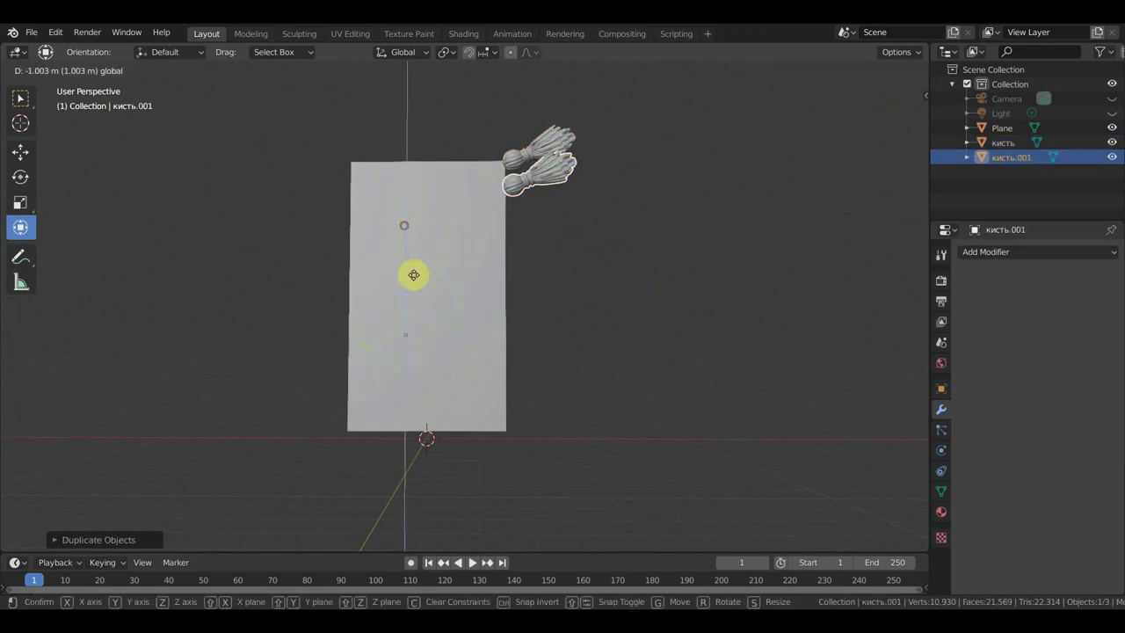
click(418, 509)
scroll(654, 446, down, 2)
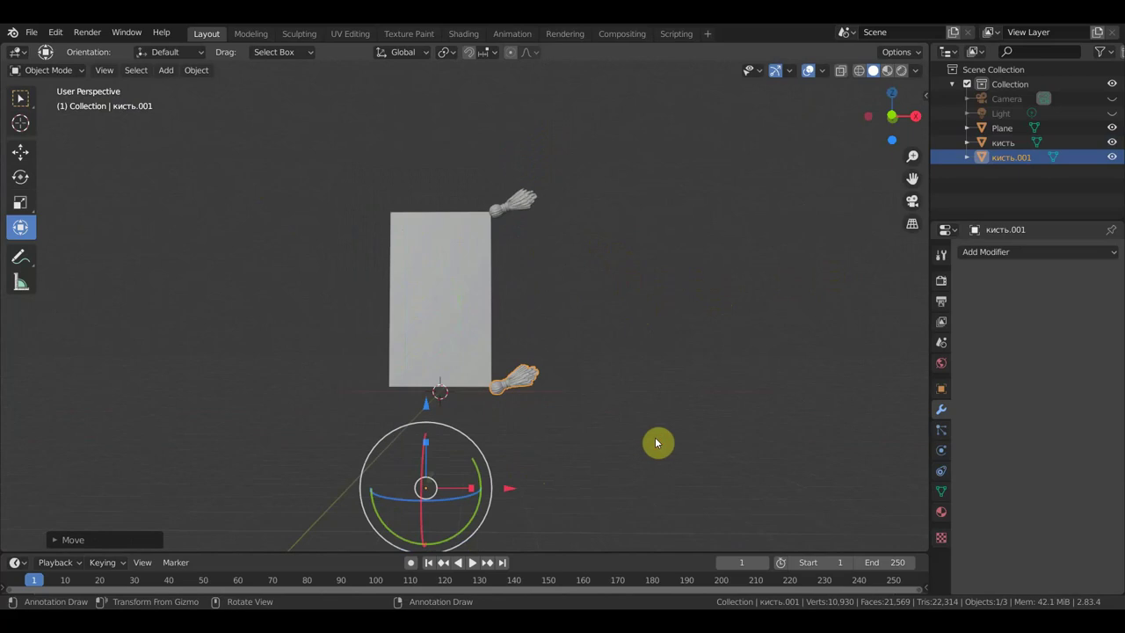
Step: Turn the copy about 45° in Front view and set it at the bottom-right corner
key(KP_1)
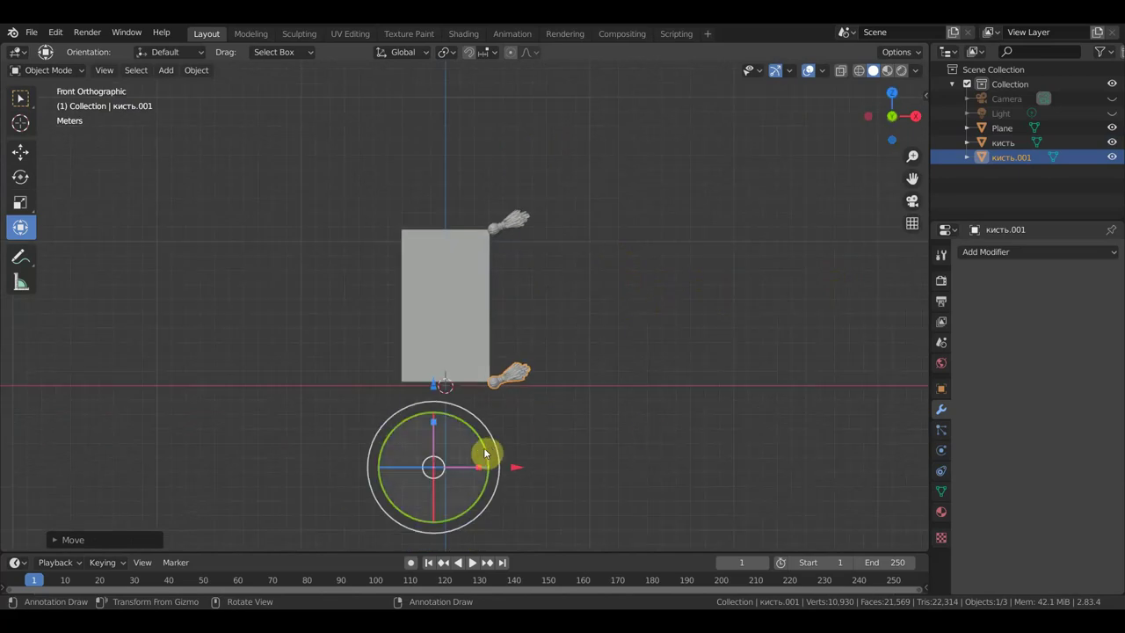
drag(489, 435, 494, 483)
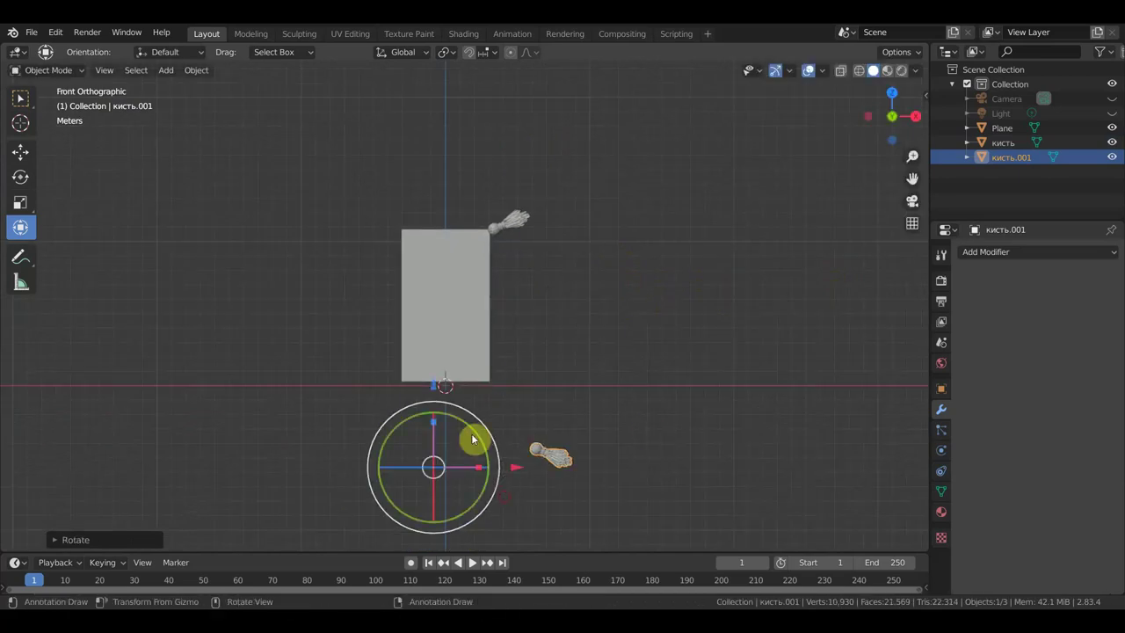
key(g)
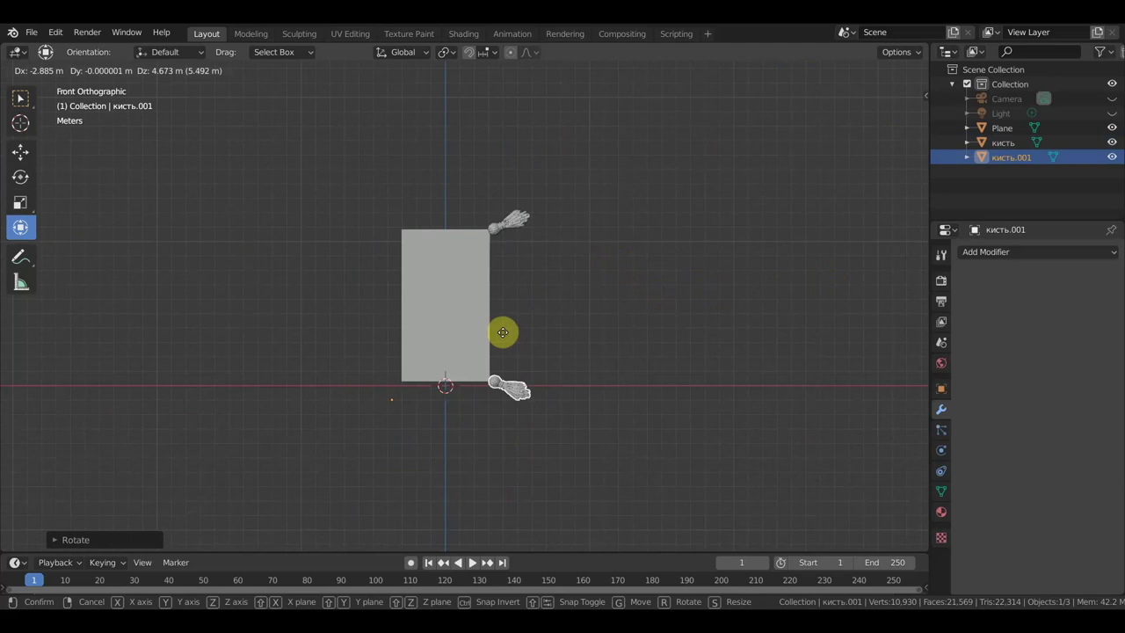
click(502, 335)
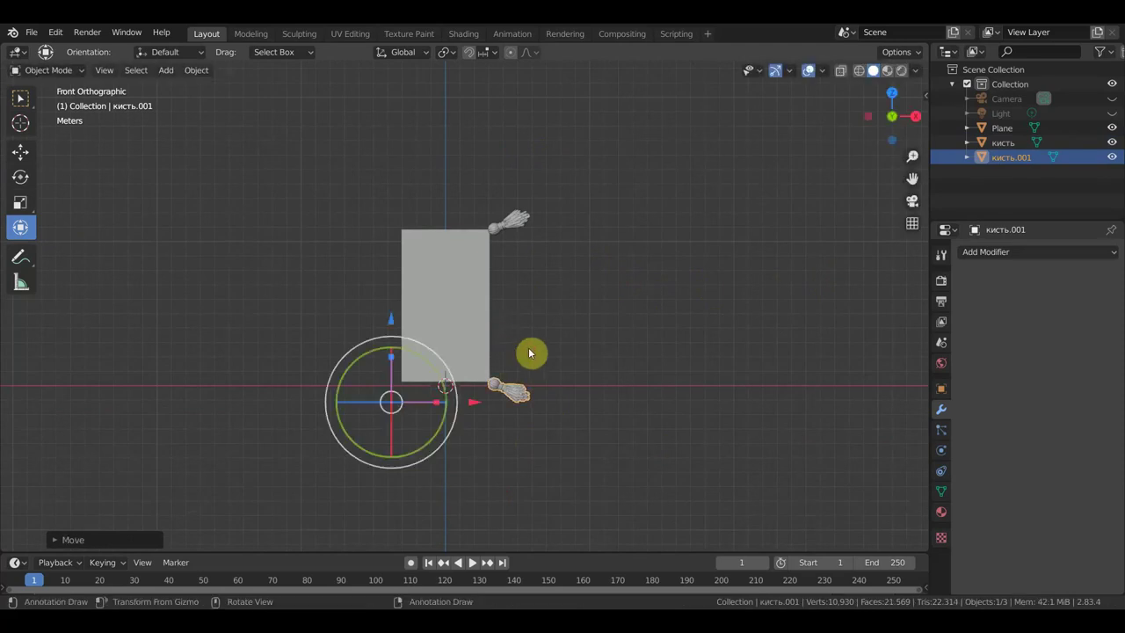
Step: Select both tassels and join them into one object with Ctrl+J
click(996, 253)
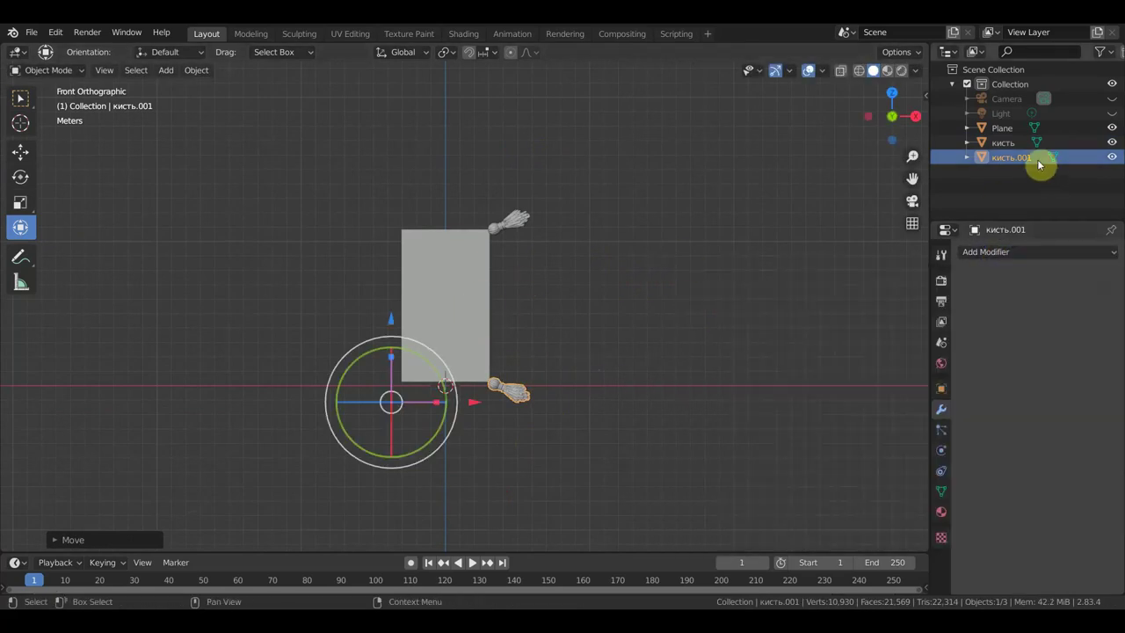
shift+click(503, 224)
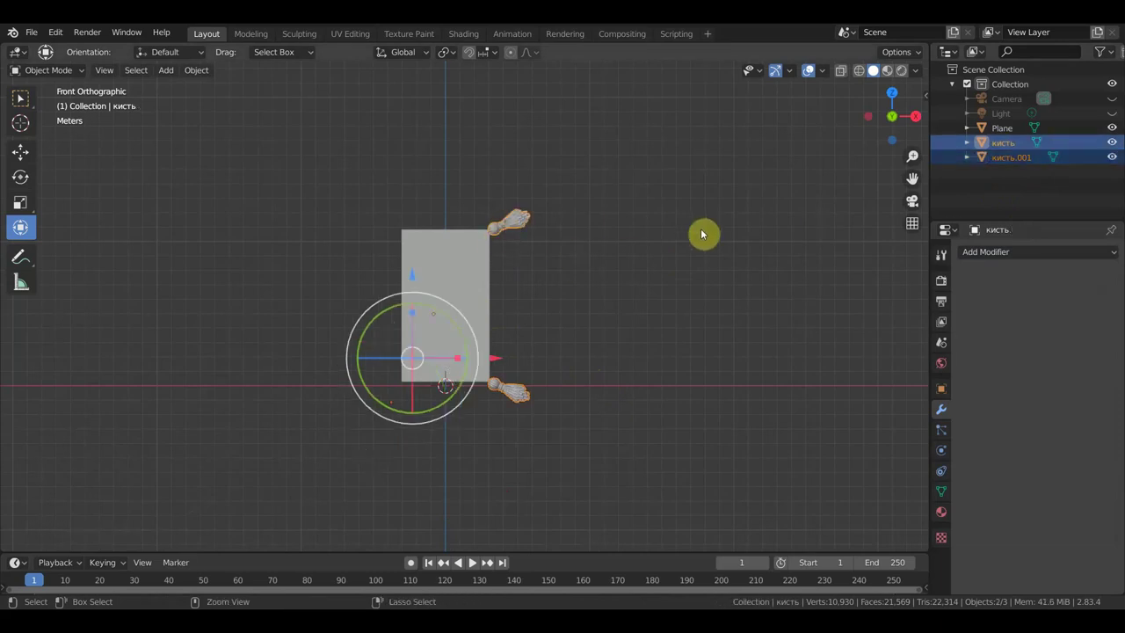
key(ctrl+j)
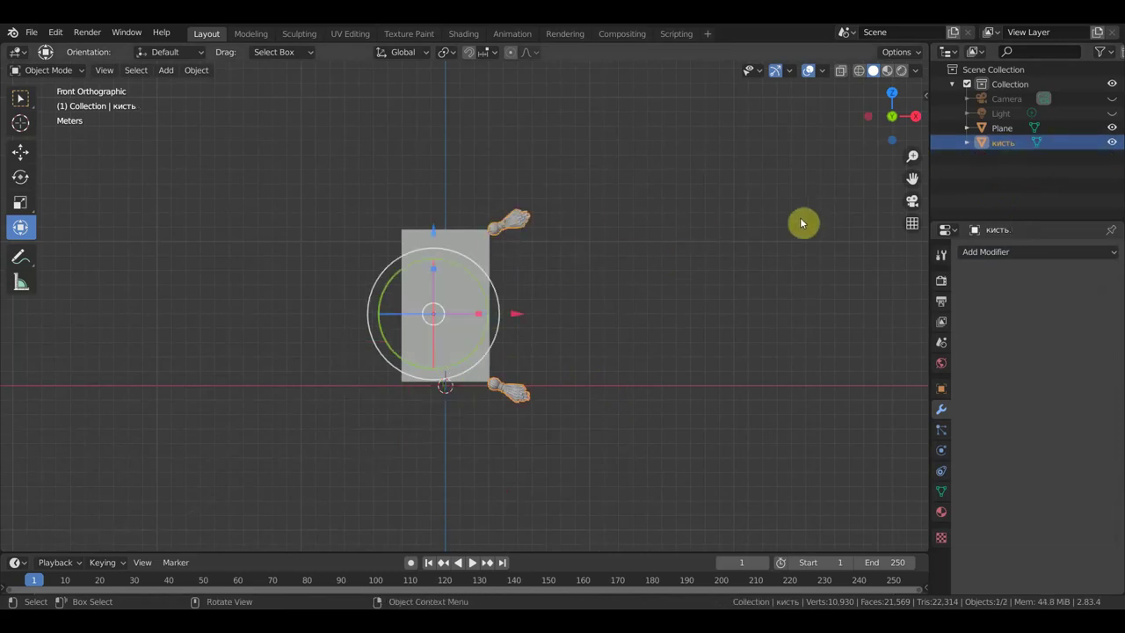
Step: Add a Mirror modifier to the tassels with Plane as mirror object, and apply it
click(21, 98)
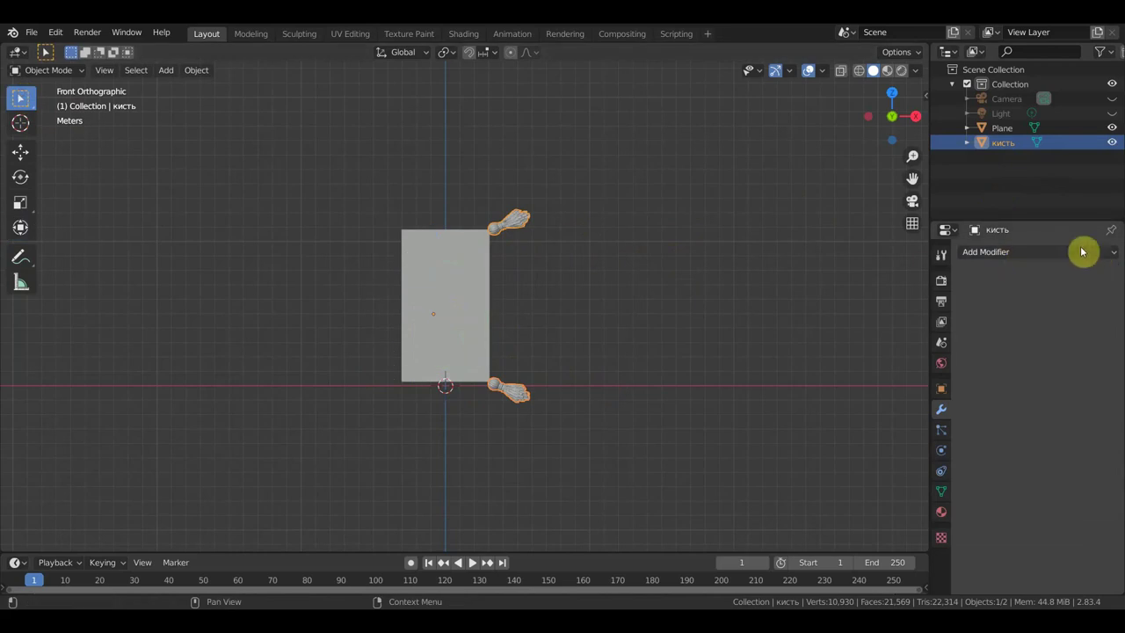
click(1028, 252)
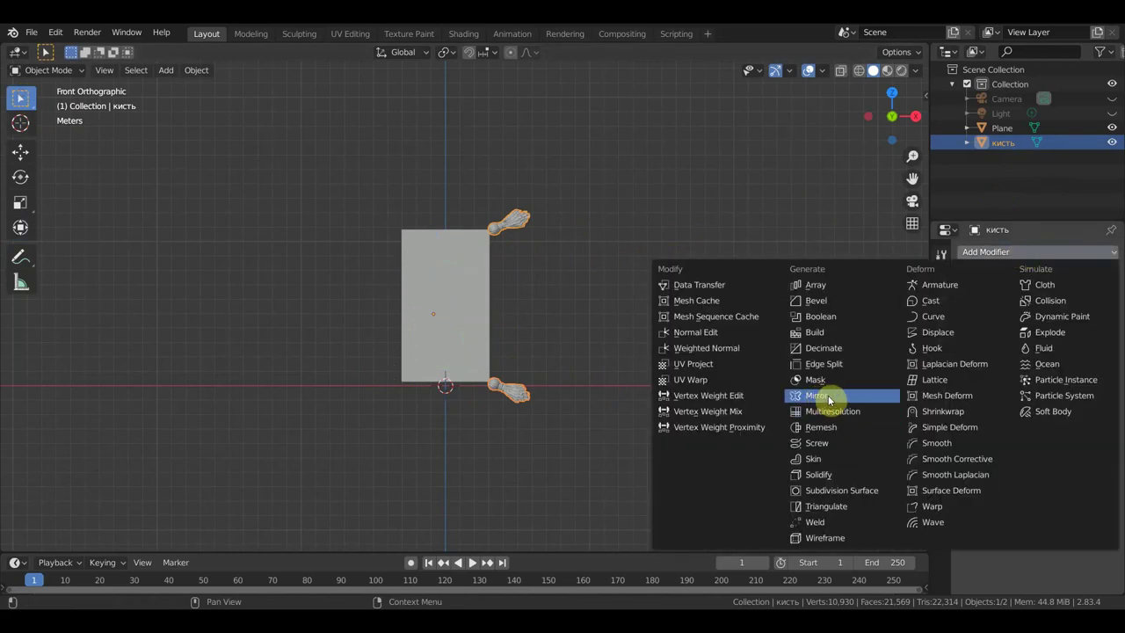
click(817, 396)
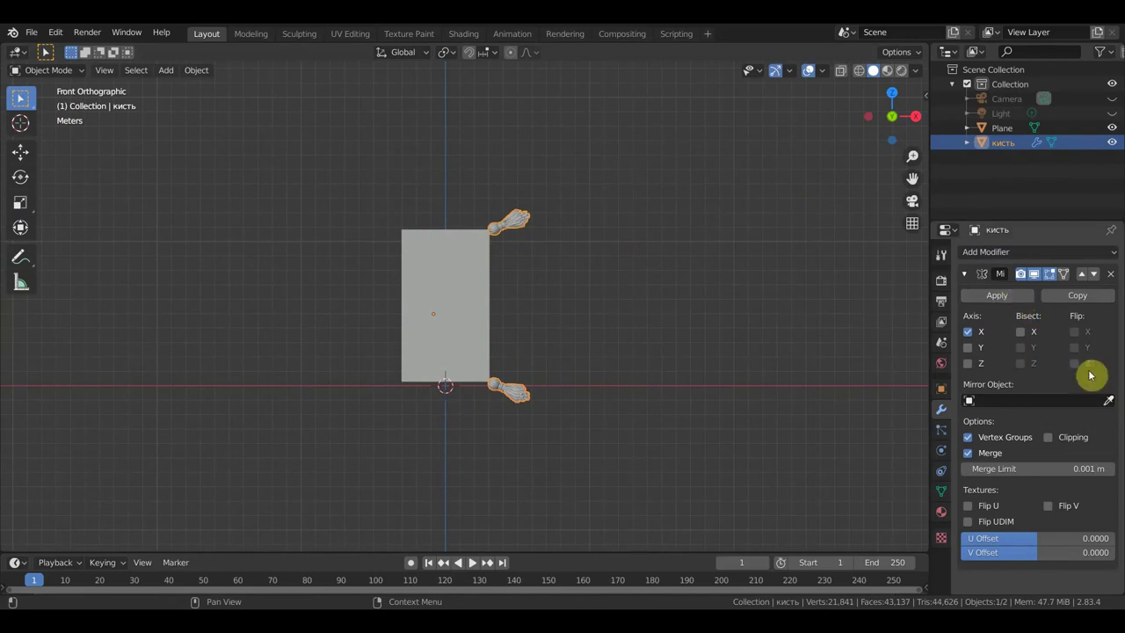
click(1080, 406)
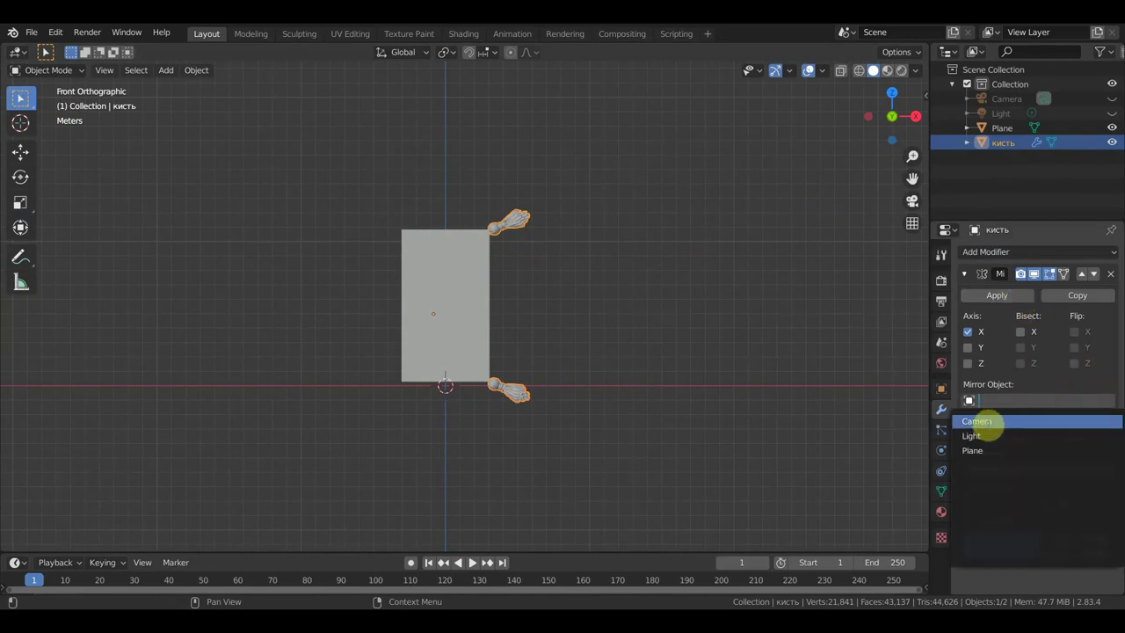
click(980, 450)
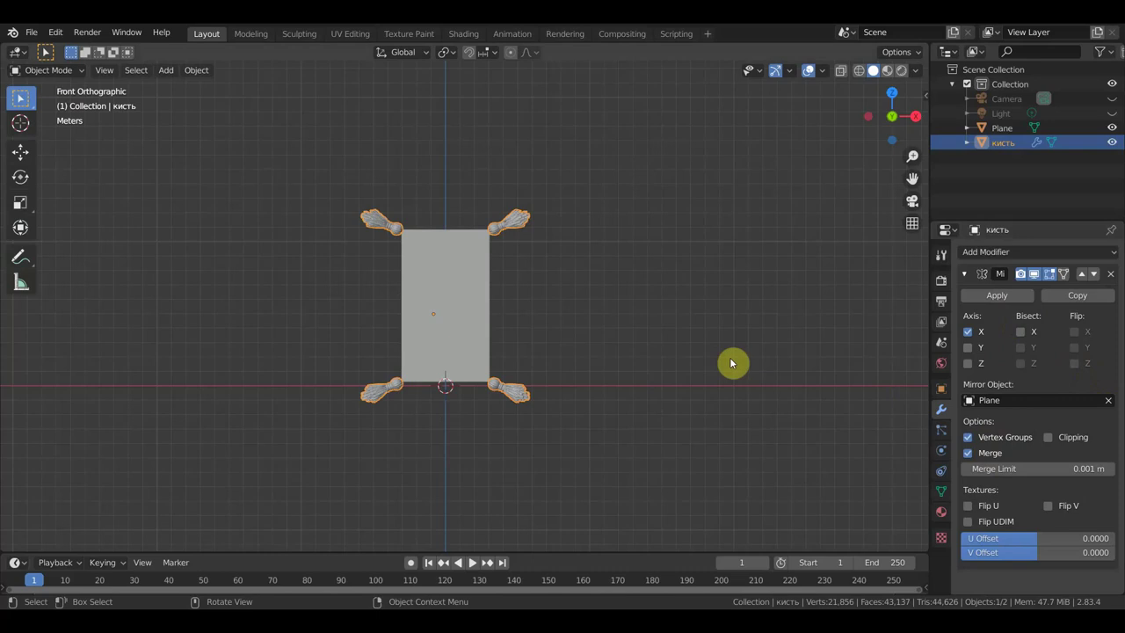
click(997, 297)
Step: Select the carpet Plane, briefly visiting UV Editing before returning to Layout
scroll(417, 296, up, 1)
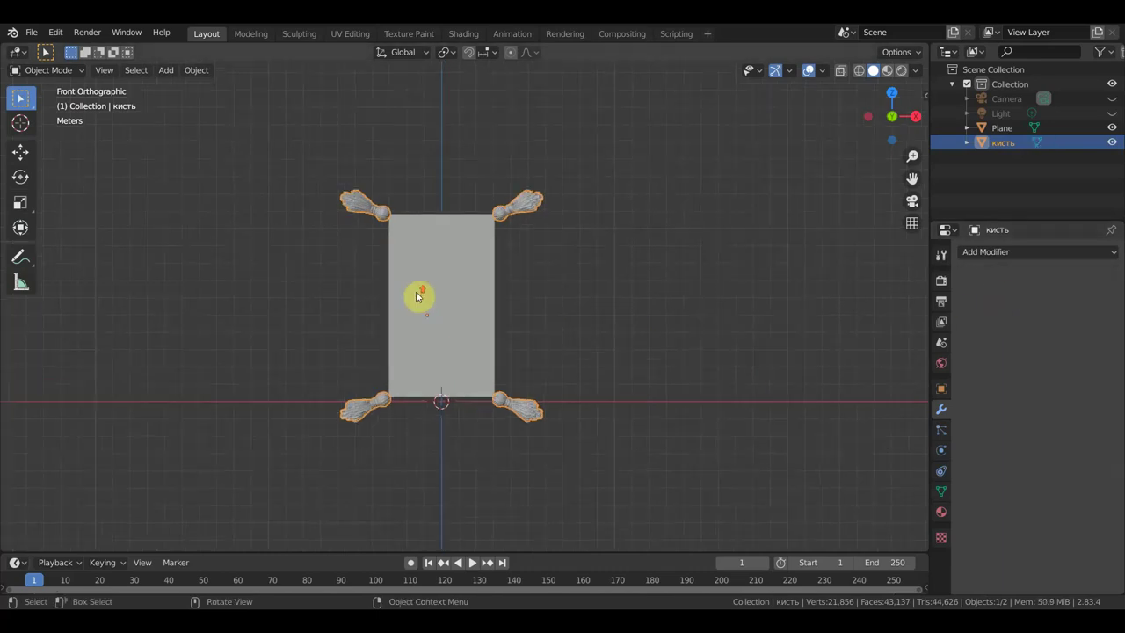
scroll(420, 296, up, 2)
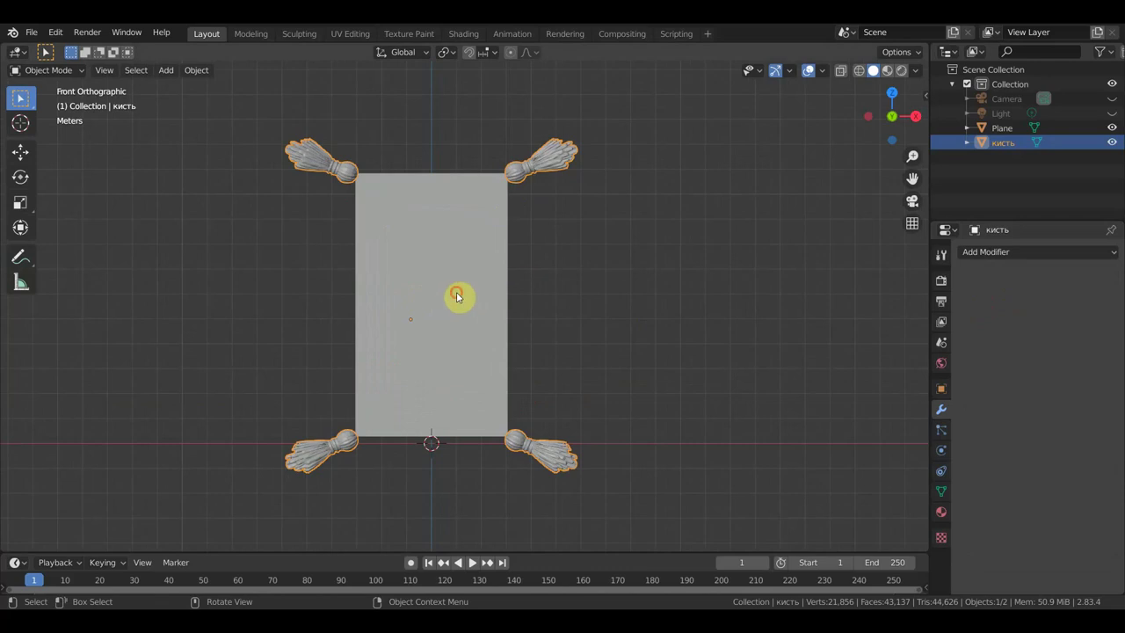
click(460, 297)
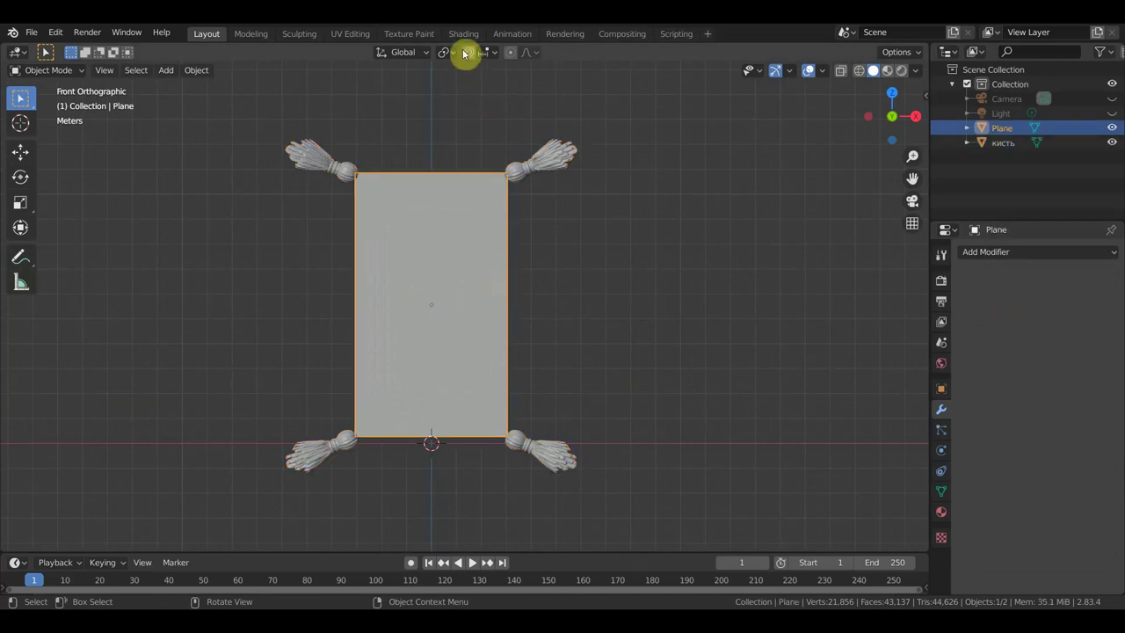
click(356, 33)
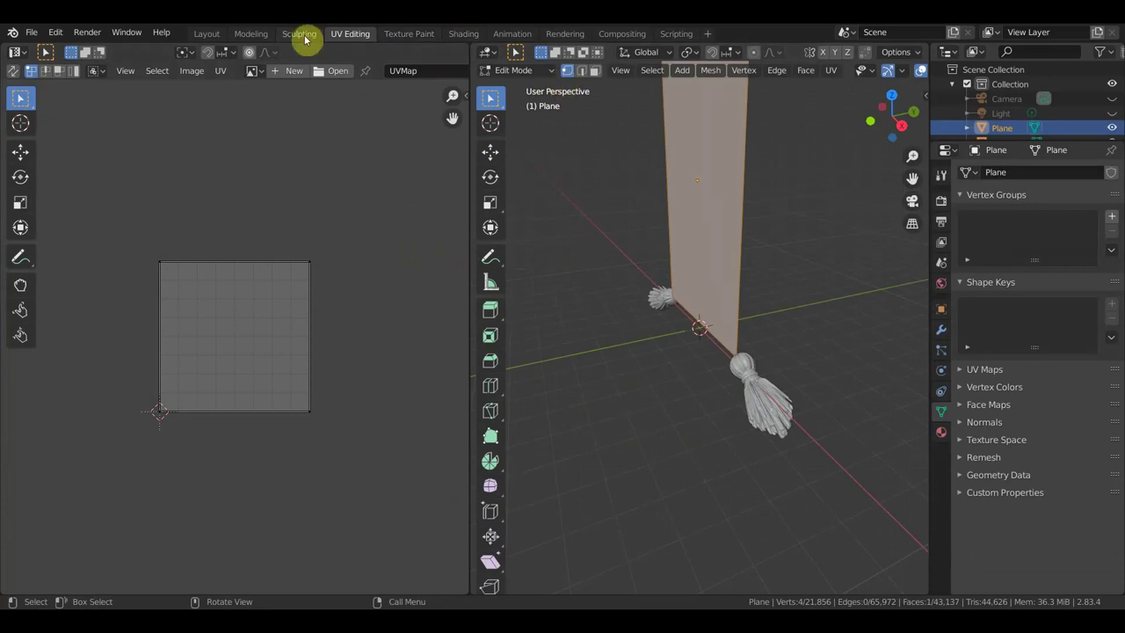
click(207, 34)
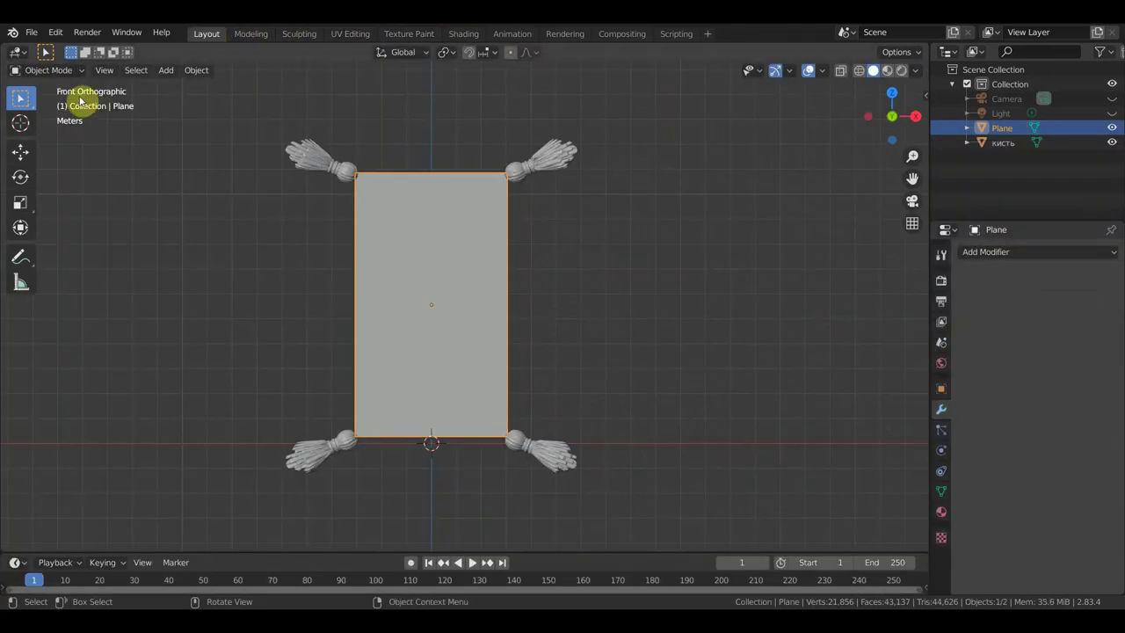
Step: Put the Plane in Edit Mode and run Edge > Subdivide
click(77, 71)
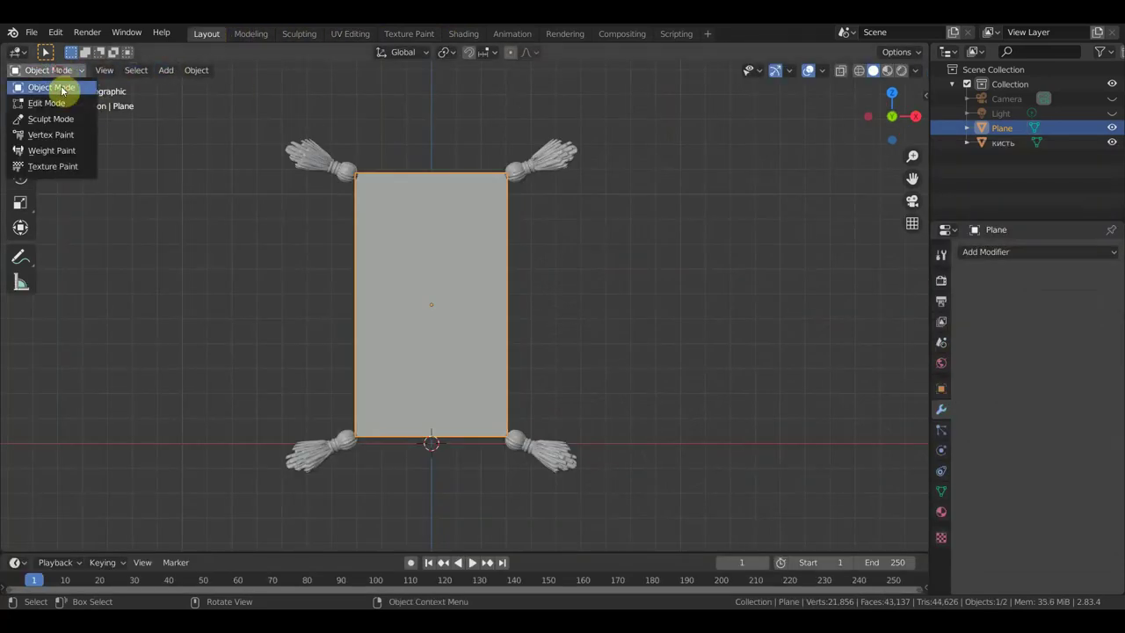
click(61, 104)
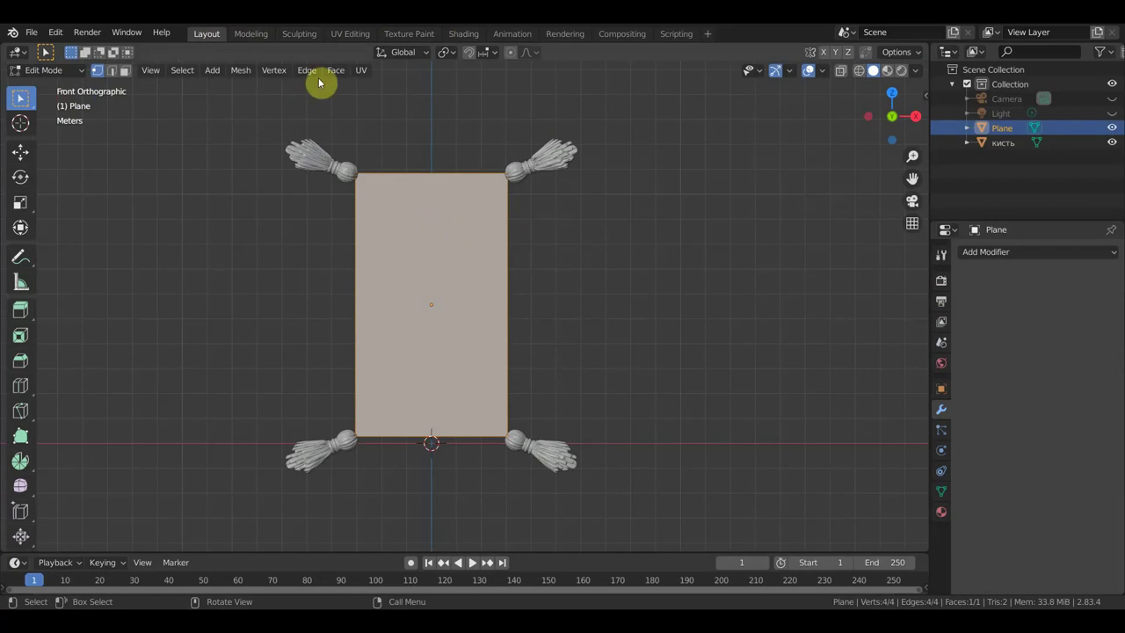
click(307, 70)
click(338, 153)
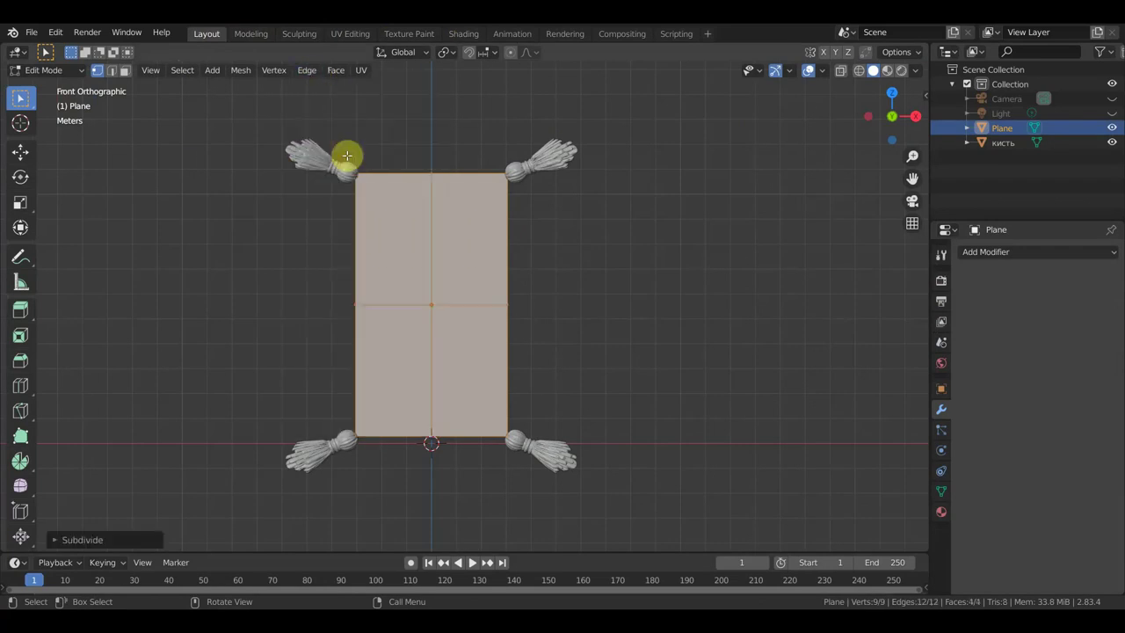
Step: Raise the subdivide Number of Cuts to 9, then return to Object Mode
click(59, 543)
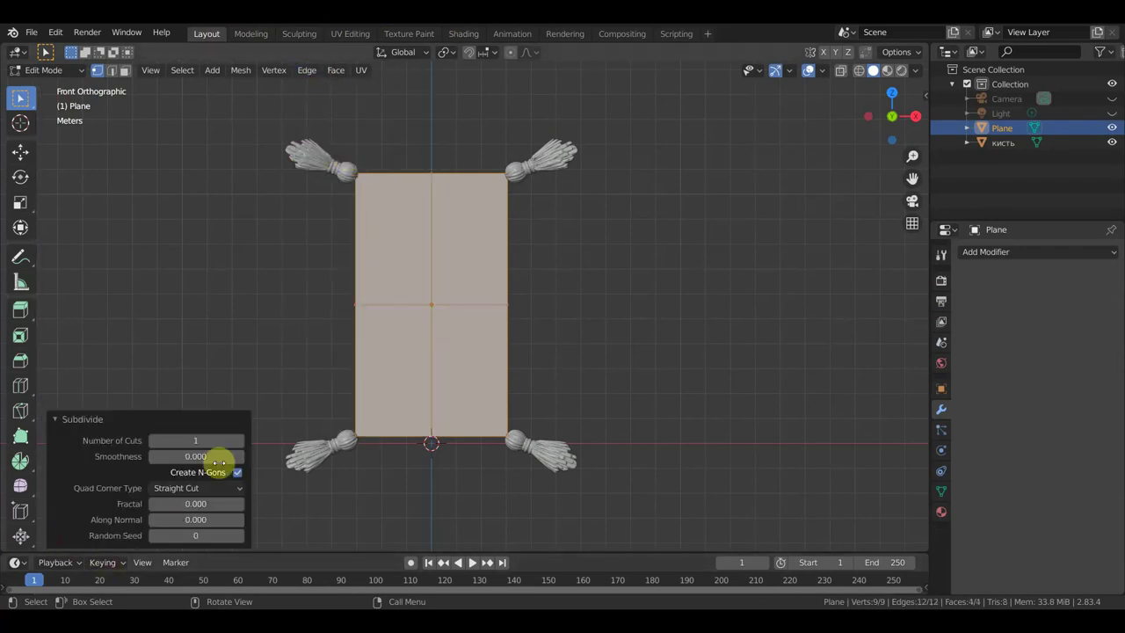
click(240, 440)
click(240, 441)
click(240, 441)
click(240, 440)
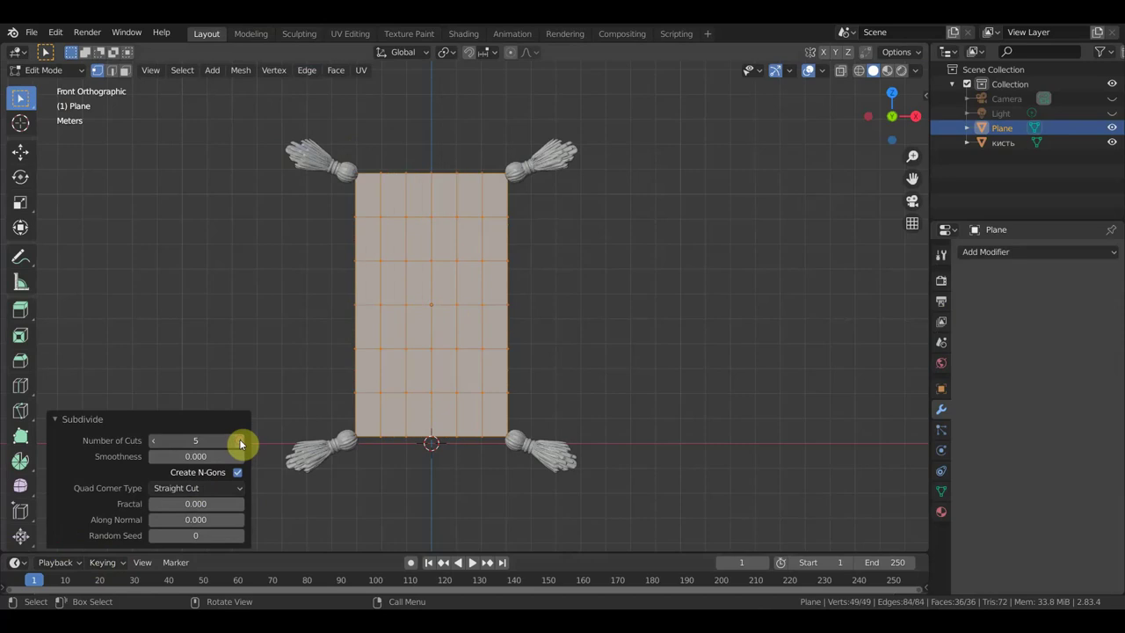
click(240, 440)
click(240, 440)
click(240, 440)
click(240, 440)
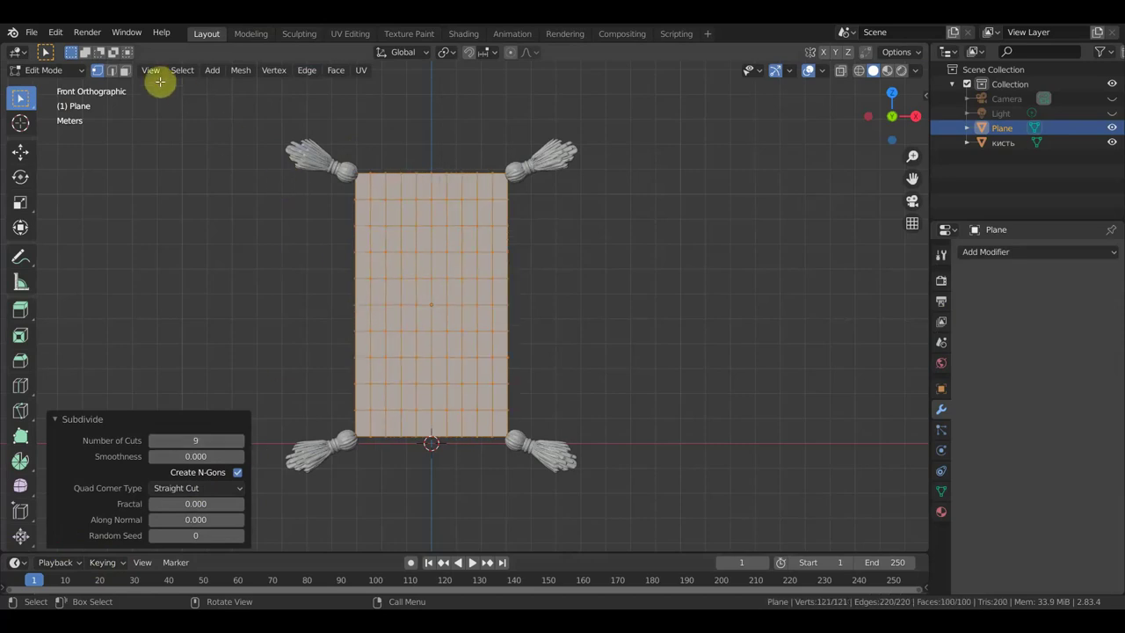
click(53, 70)
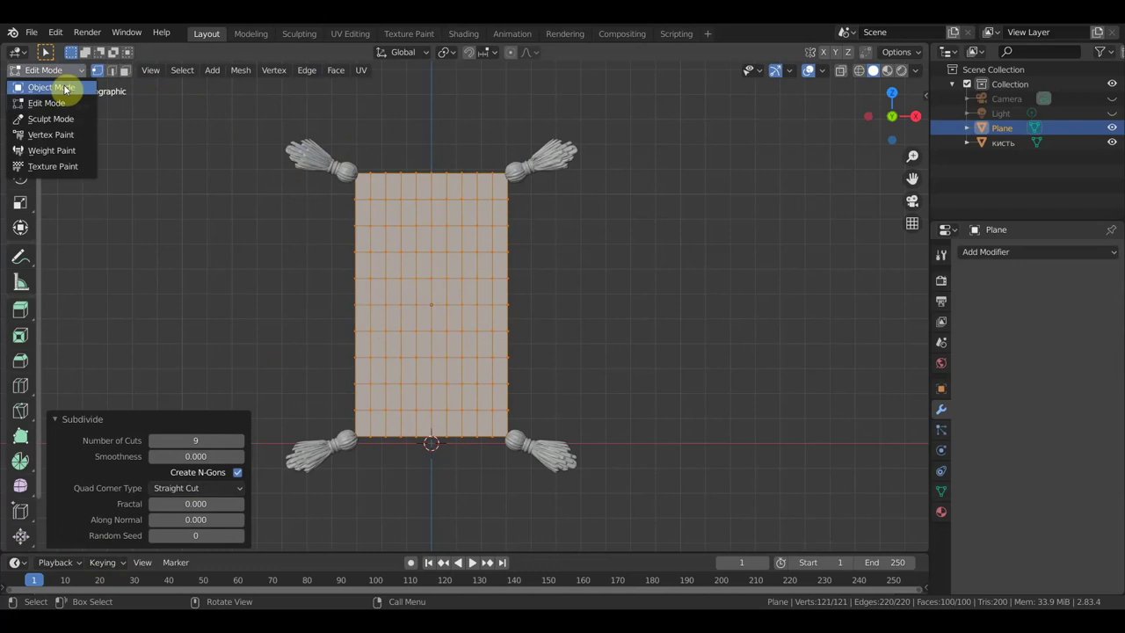
click(62, 87)
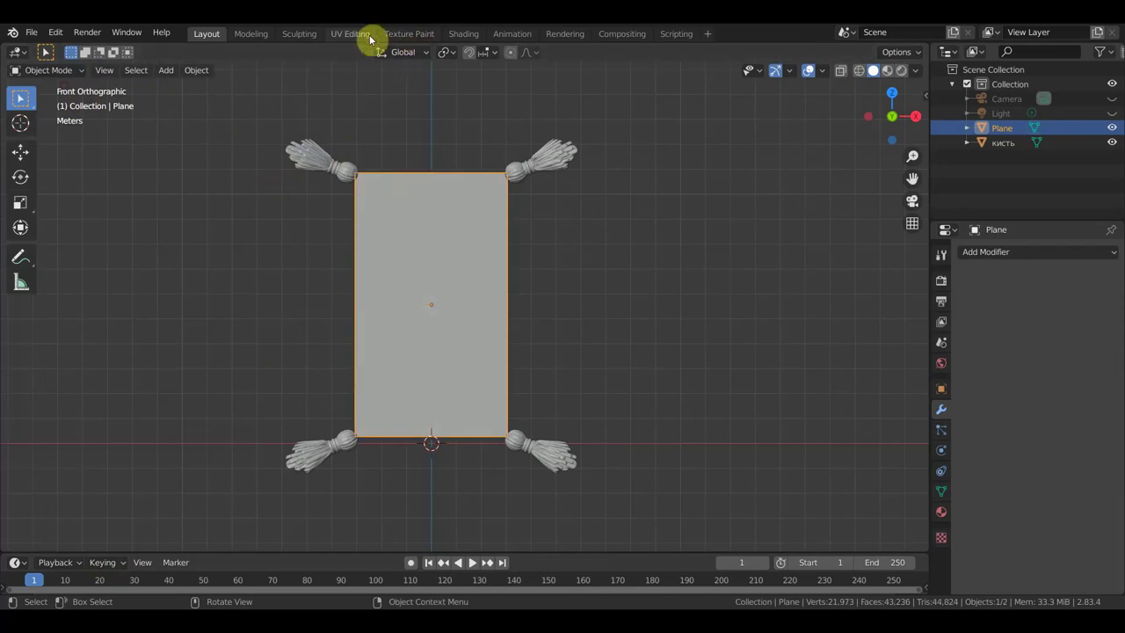
click(349, 35)
Step: Create a new Untitled image in the UV Editing workspace
mouse_move(629, 221)
middle_down()
mouse_move(604, 229)
mouse_move(692, 243)
middle_up()
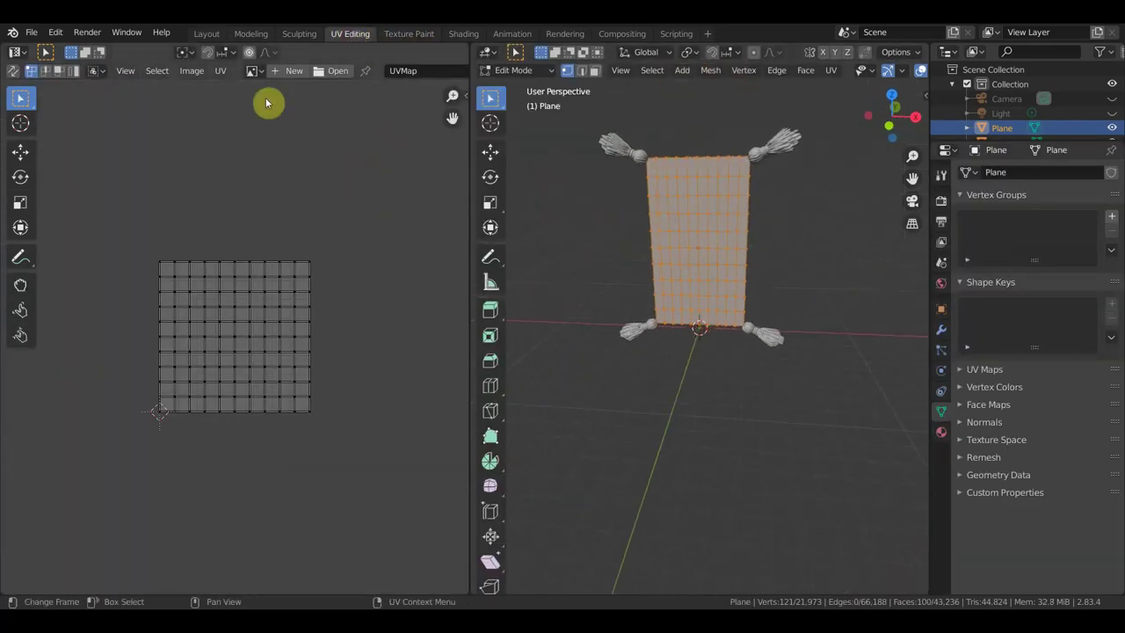
click(293, 73)
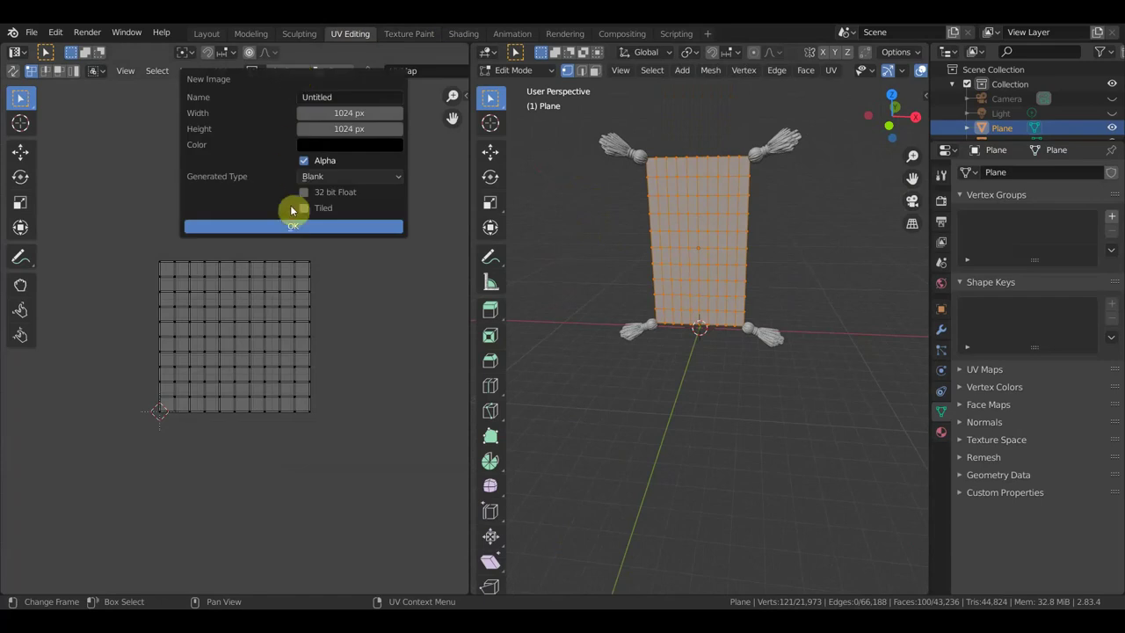
click(295, 229)
scroll(320, 256, down, 5)
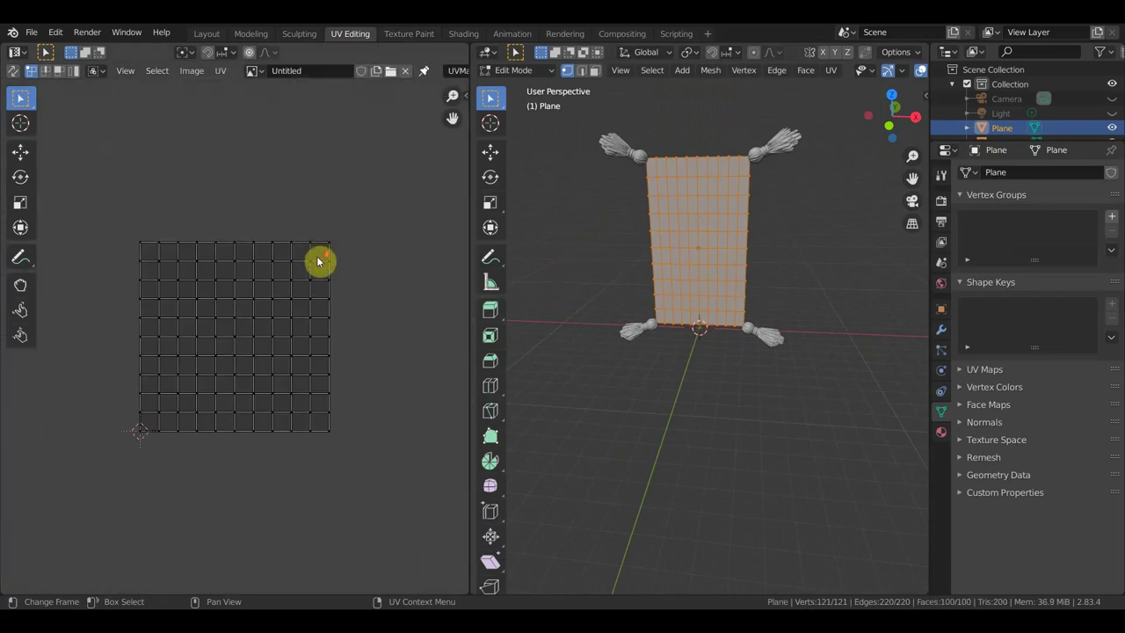
scroll(317, 272, down, 1)
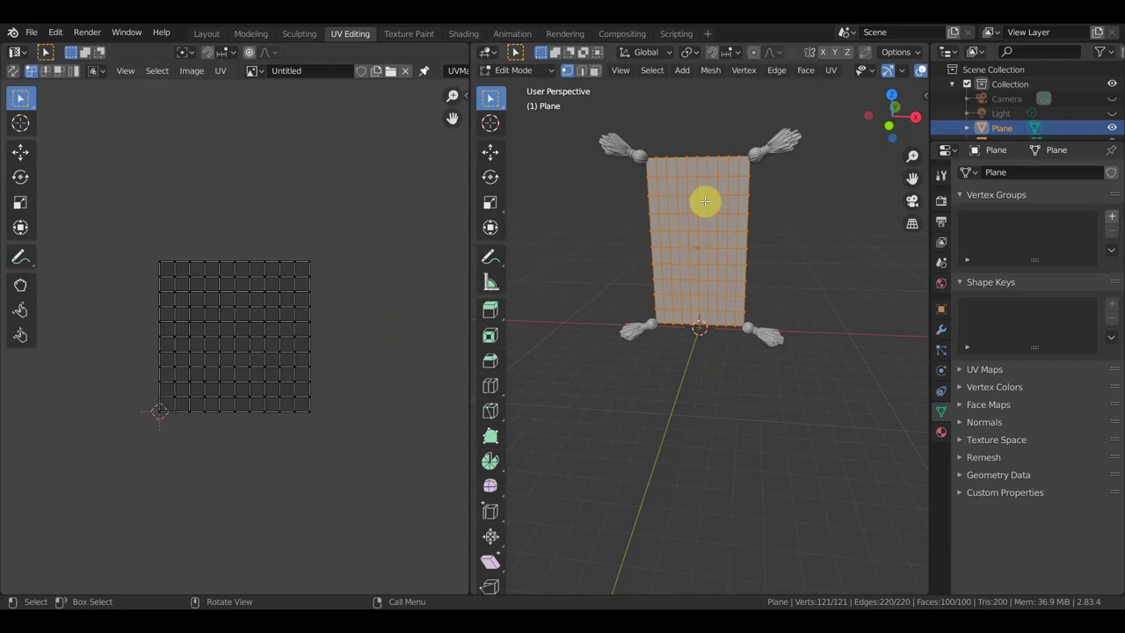
Step: Add a new material to the Plane and link Image Textures to Subsurface Color and Base Color
click(942, 434)
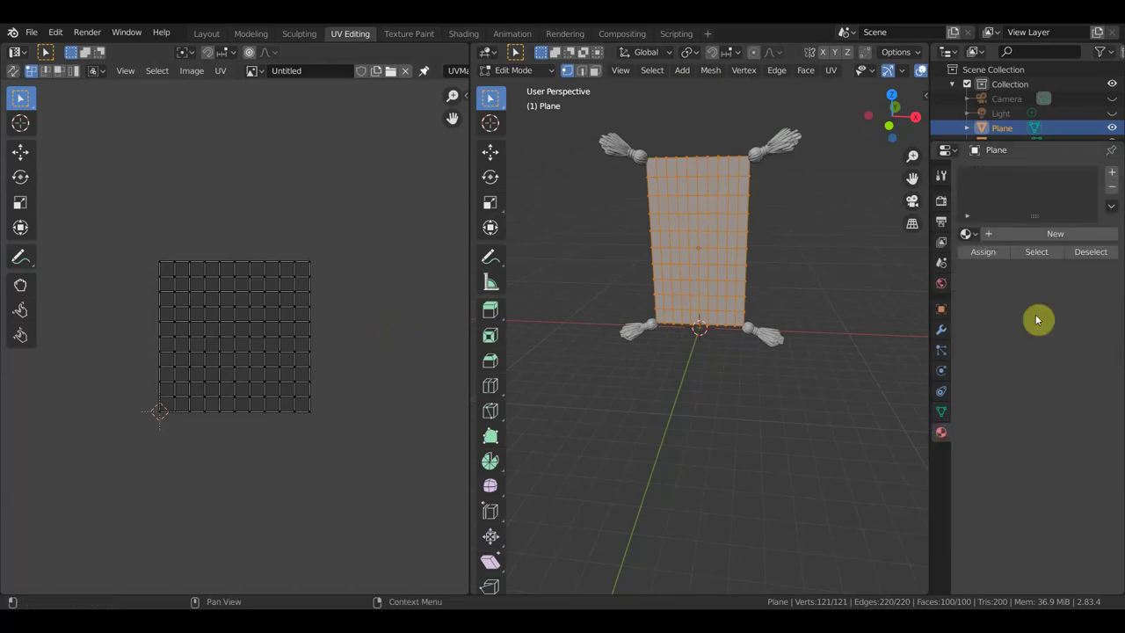
click(1064, 235)
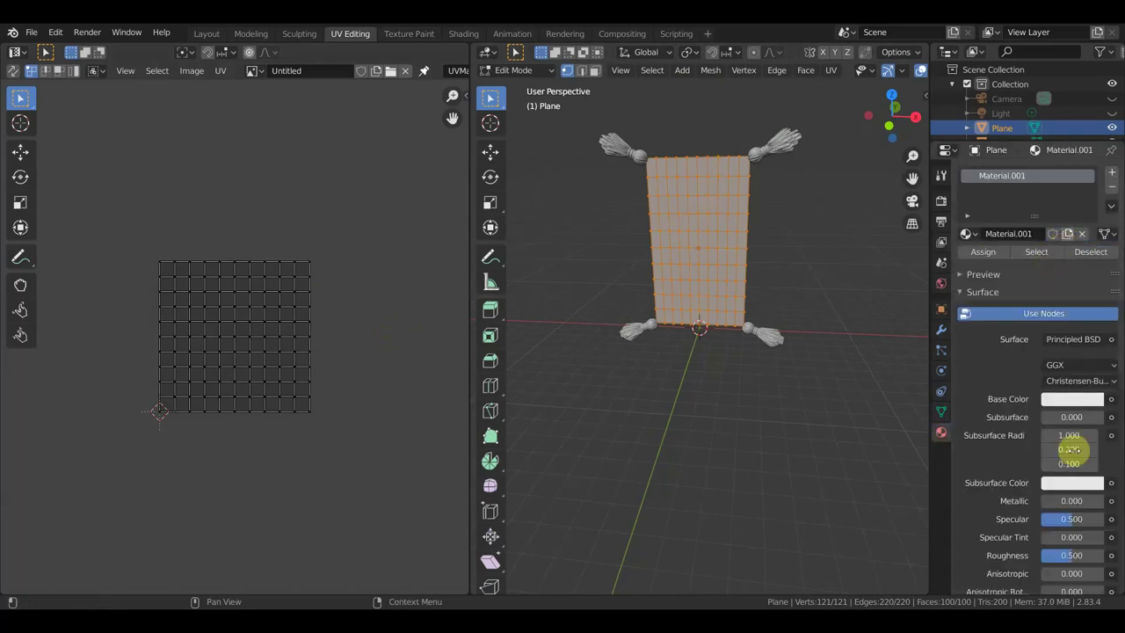
click(1112, 486)
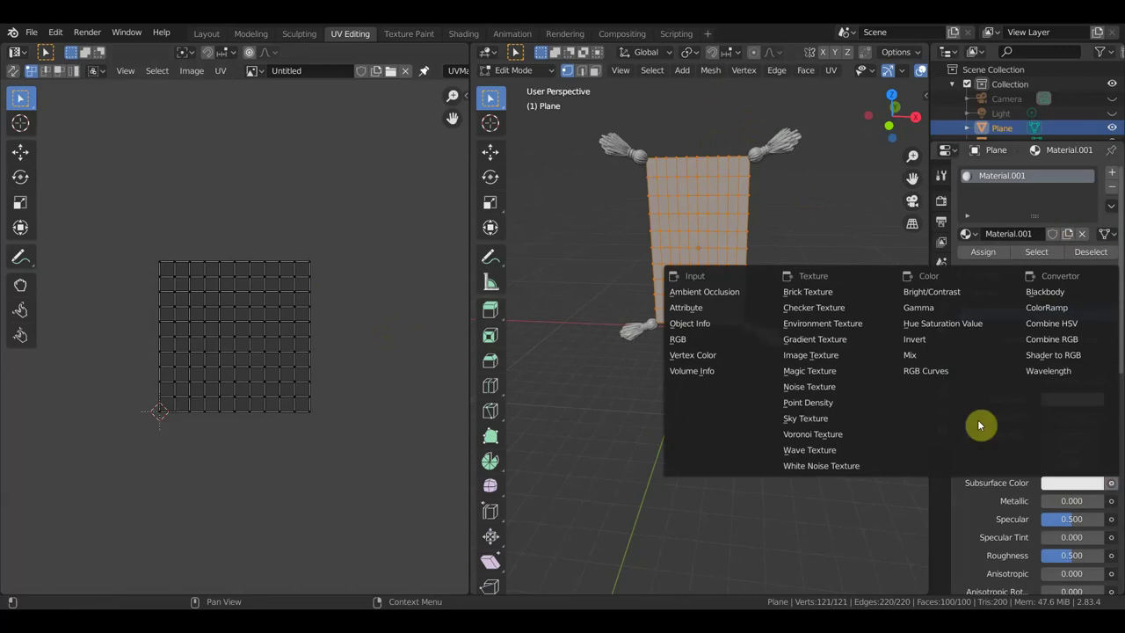
click(827, 357)
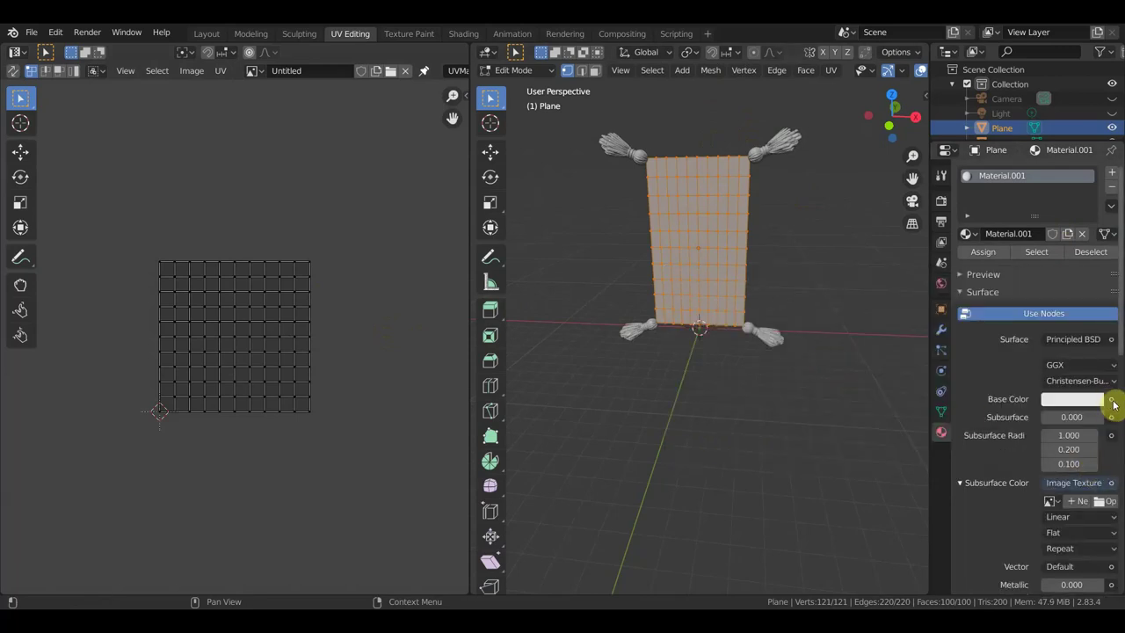
click(1112, 402)
click(830, 271)
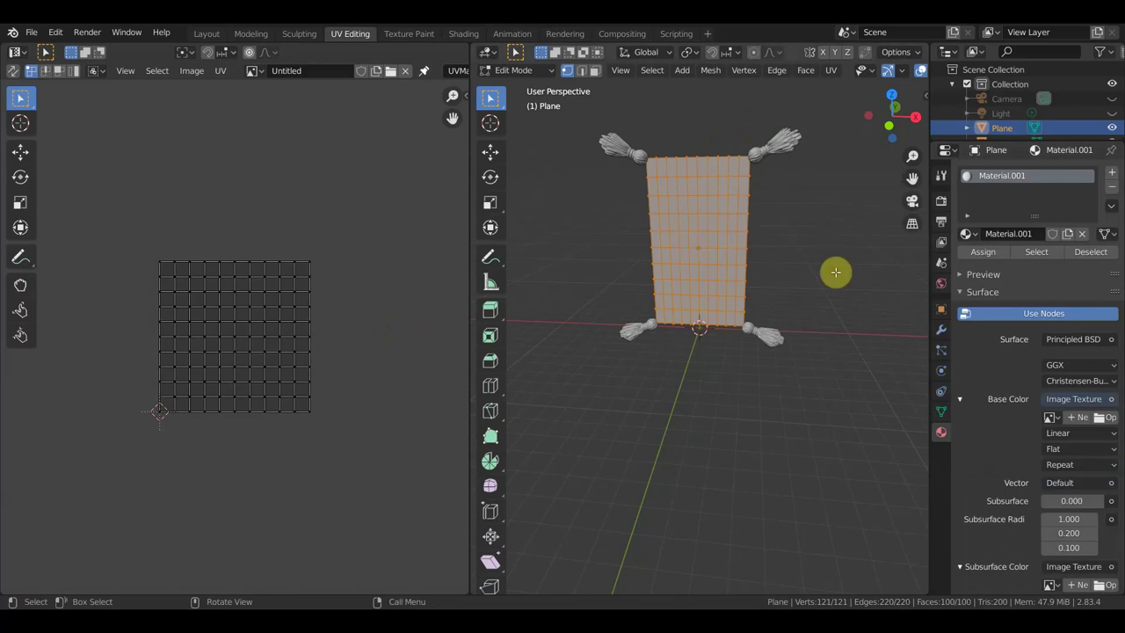
Step: Load the purple carpet image from the Desktop into the Base Color texture
click(1104, 420)
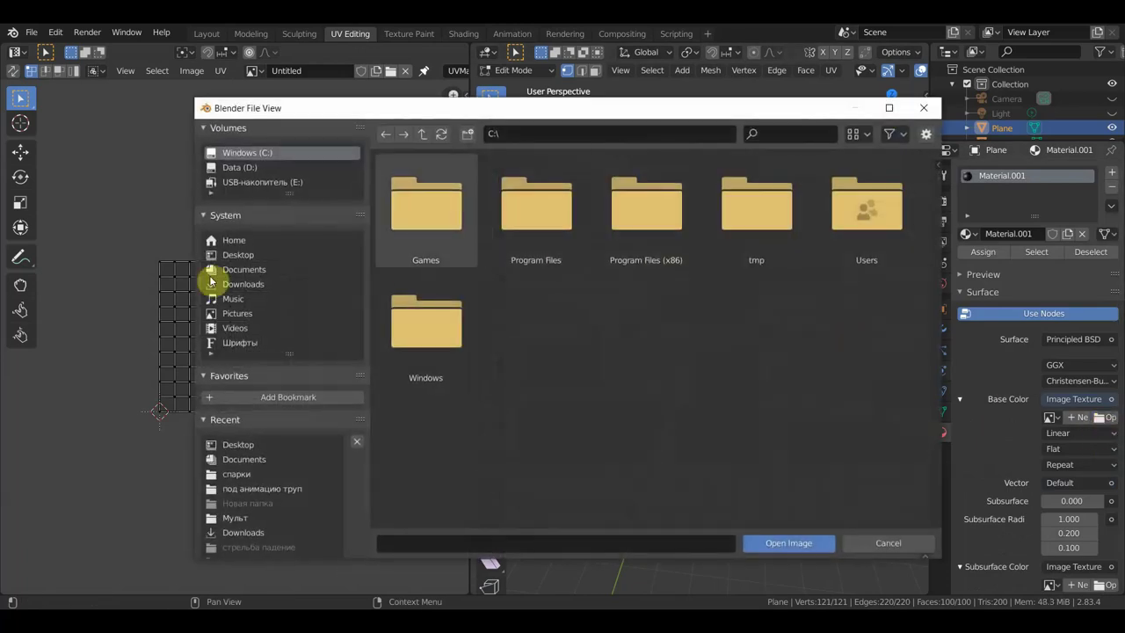
click(239, 242)
click(239, 254)
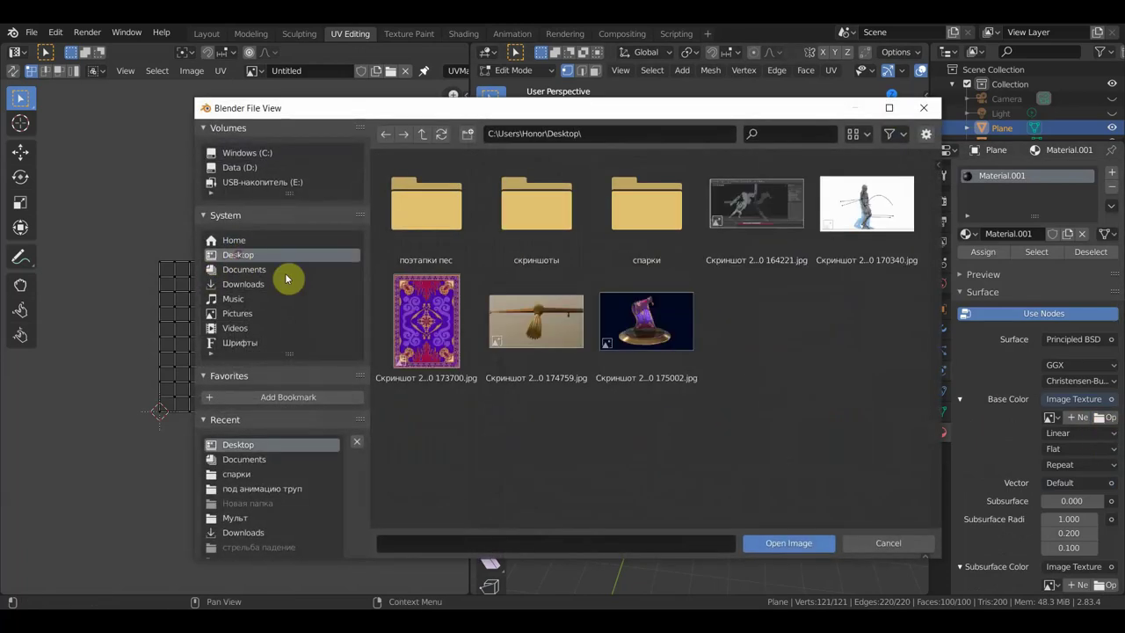
click(426, 323)
click(778, 539)
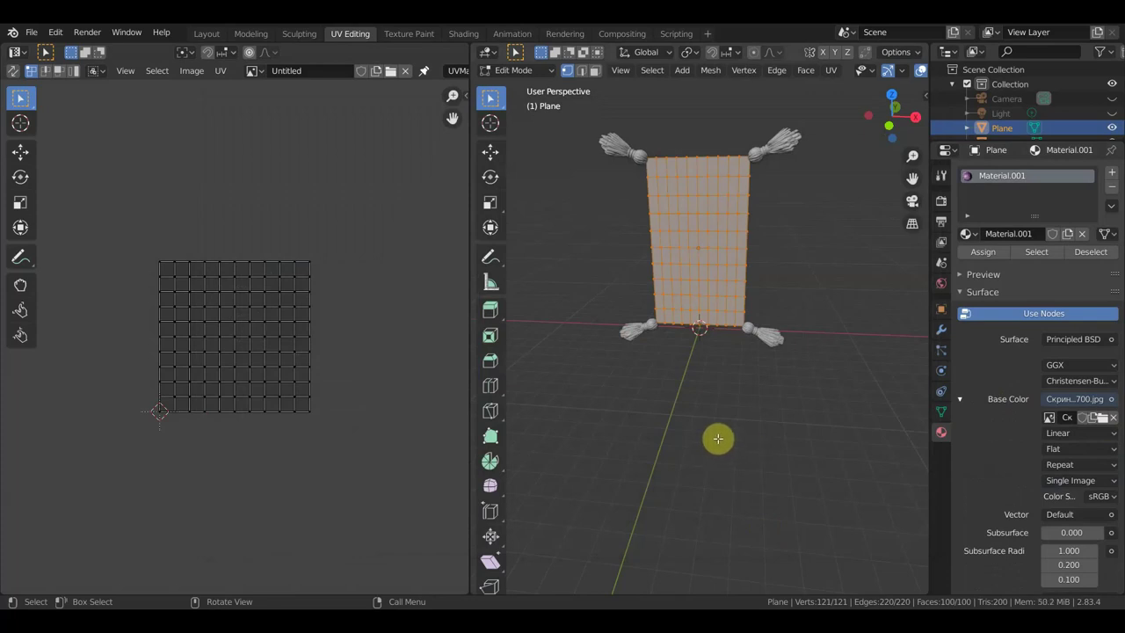
mouse_move(681, 332)
middle_down()
mouse_move(606, 347)
mouse_move(553, 328)
middle_up()
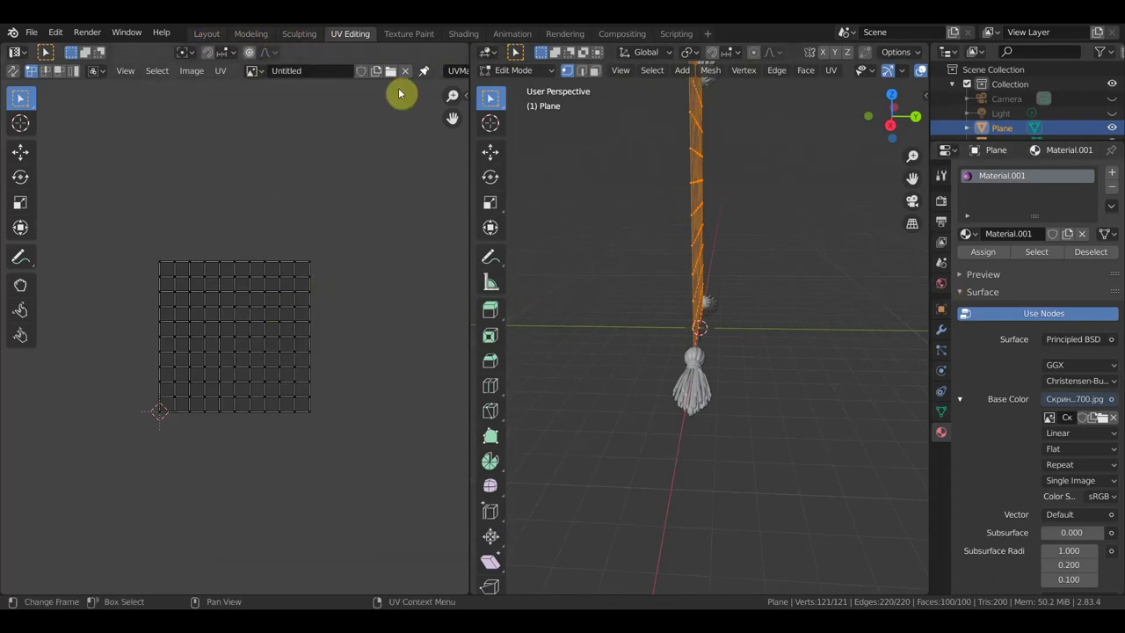
click(470, 36)
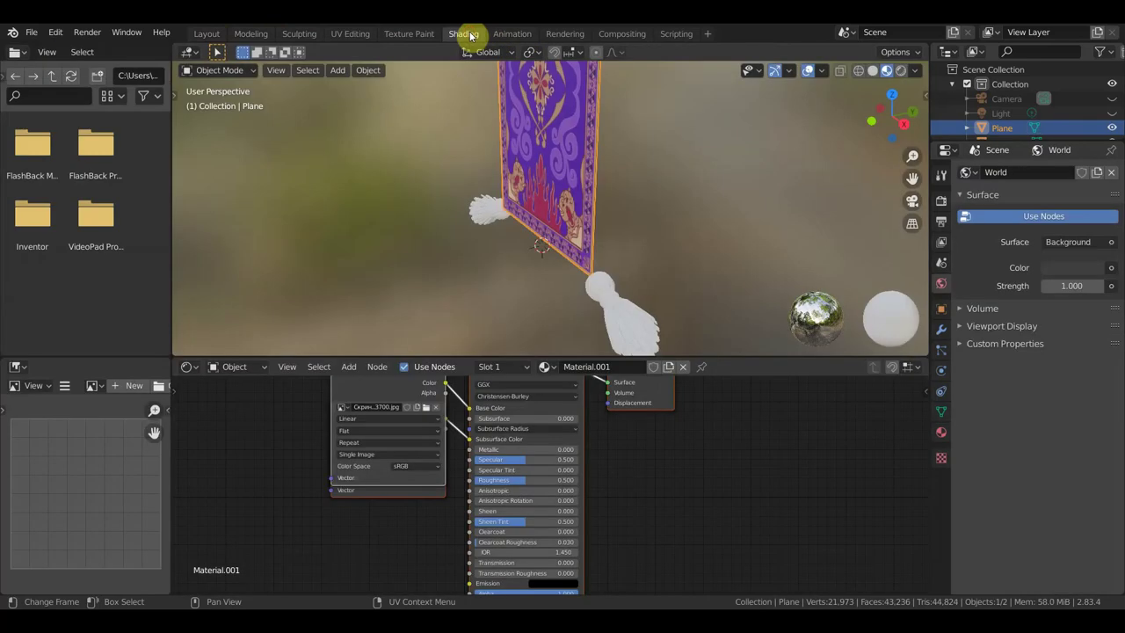
Step: Disconnect the carpet image from the Principled BSDF's Subsurface Color socket
mouse_move(560, 212)
middle_down()
mouse_move(588, 224)
mouse_move(655, 211)
mouse_move(702, 252)
mouse_move(670, 269)
middle_up()
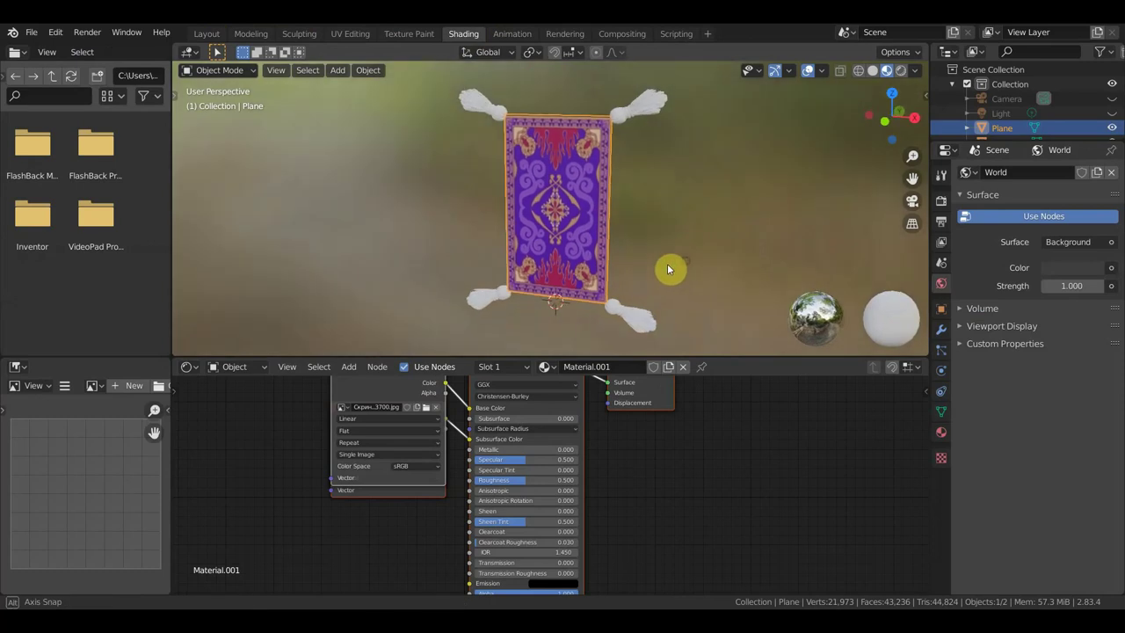
scroll(411, 500, down, 1)
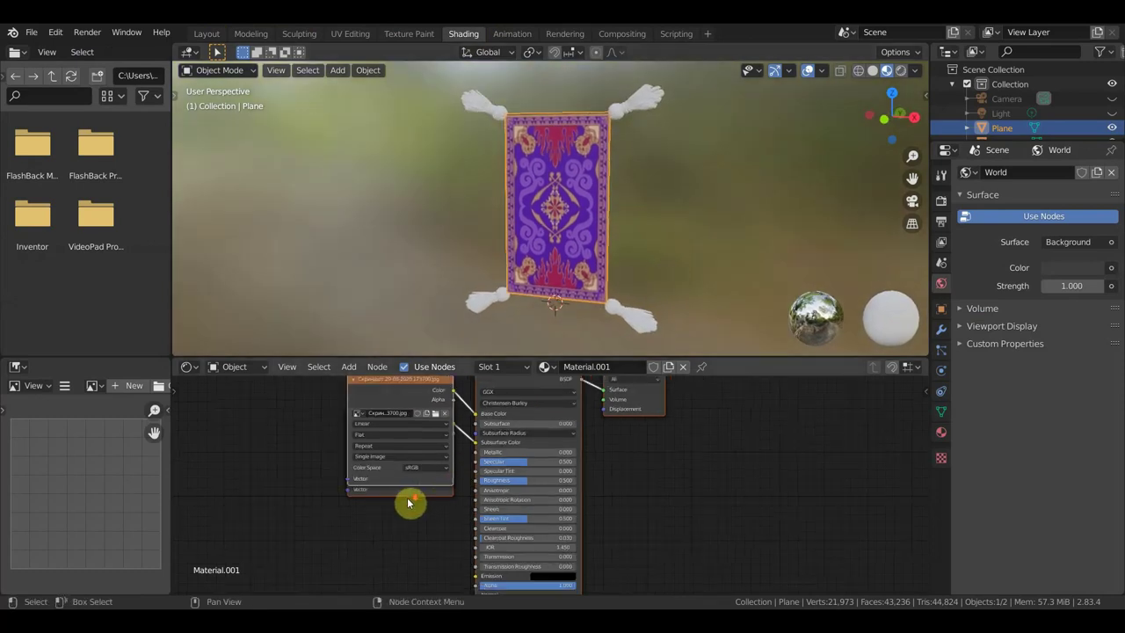
scroll(427, 444, down, 1)
drag(433, 400, 407, 403)
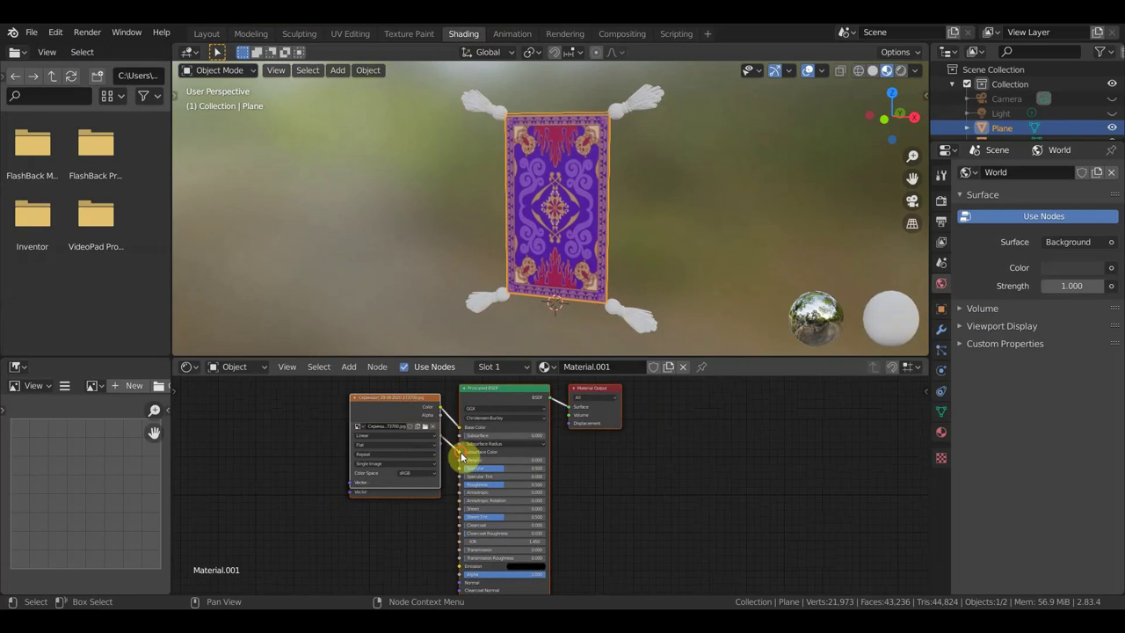
drag(460, 456, 450, 454)
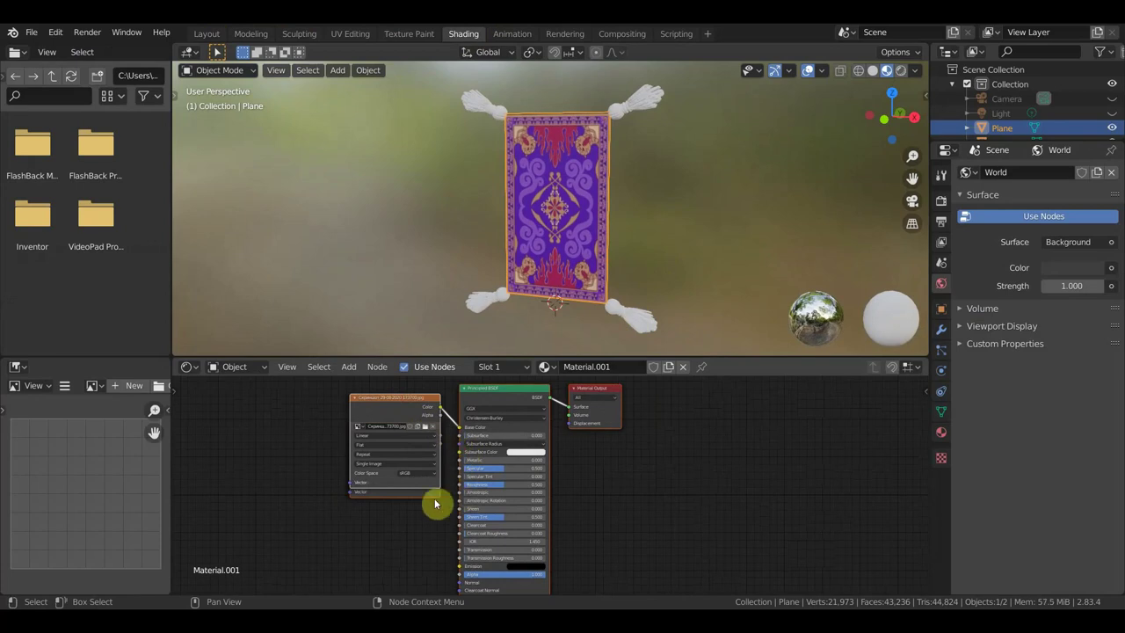
Step: Reposition the shader nodes, undo the extra Image Texture node, and select the tassels
drag(427, 499, 444, 496)
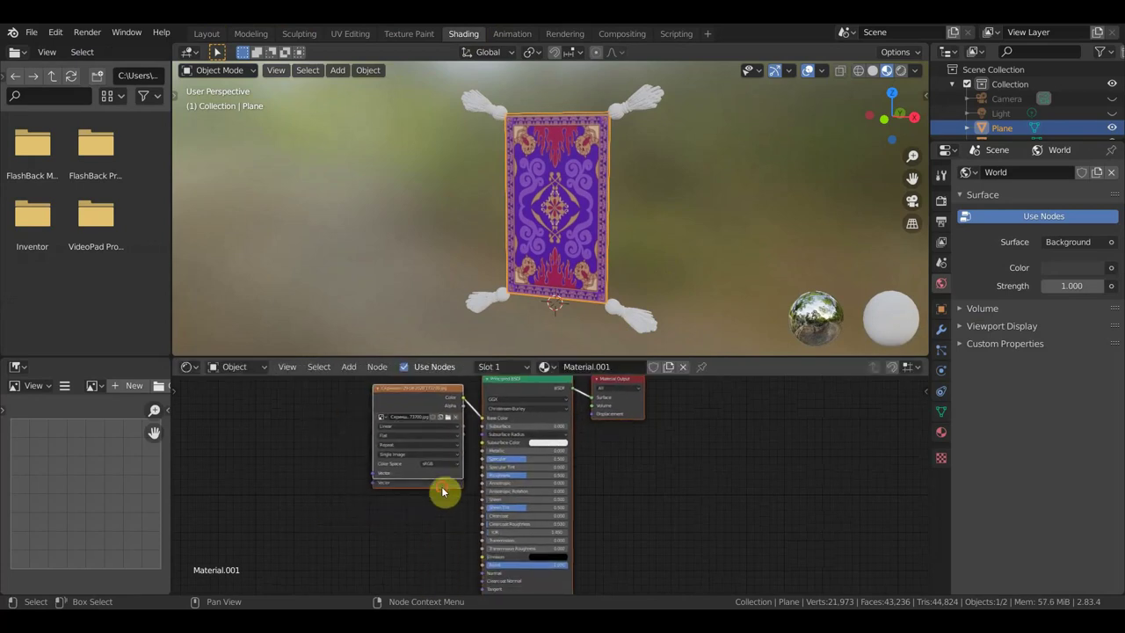
key(ctrl+z)
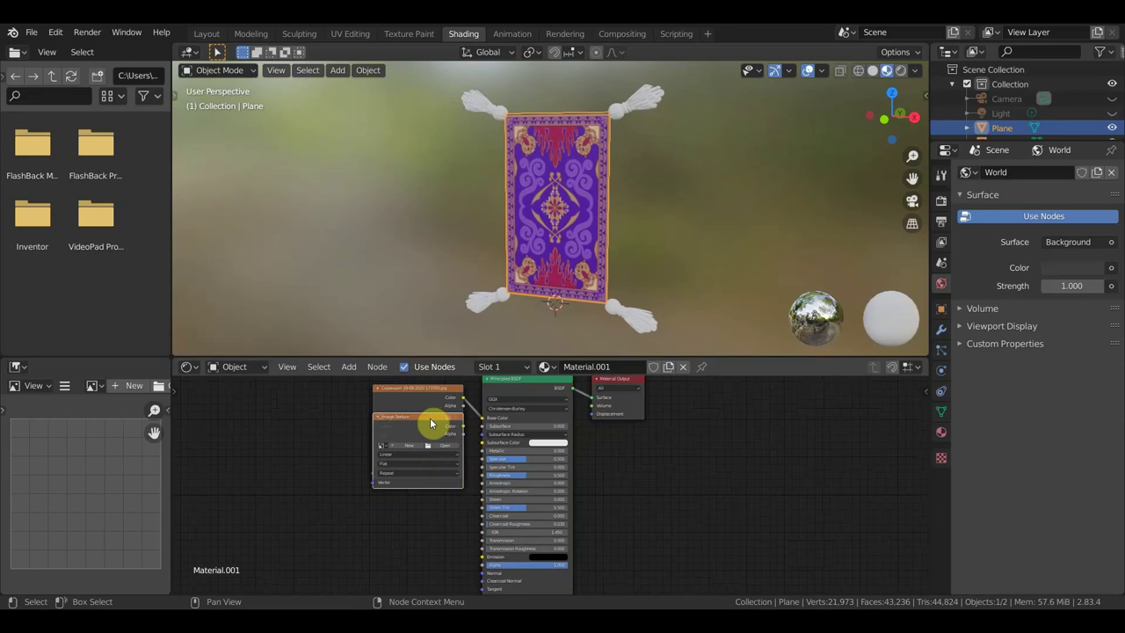
key(ctrl+z)
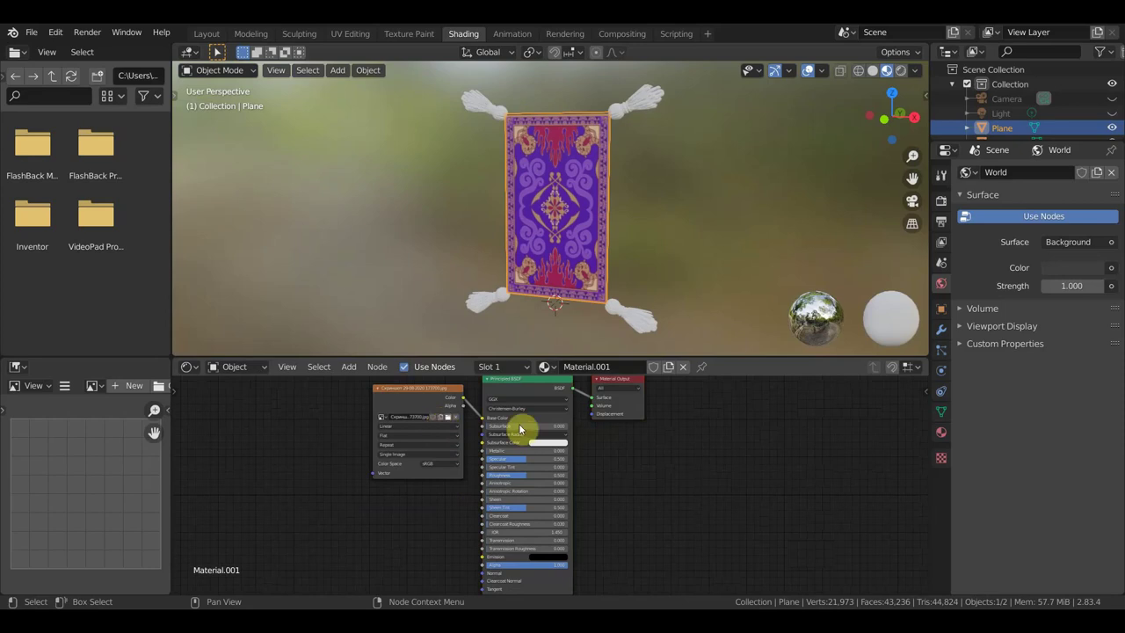
scroll(641, 322, up, 1)
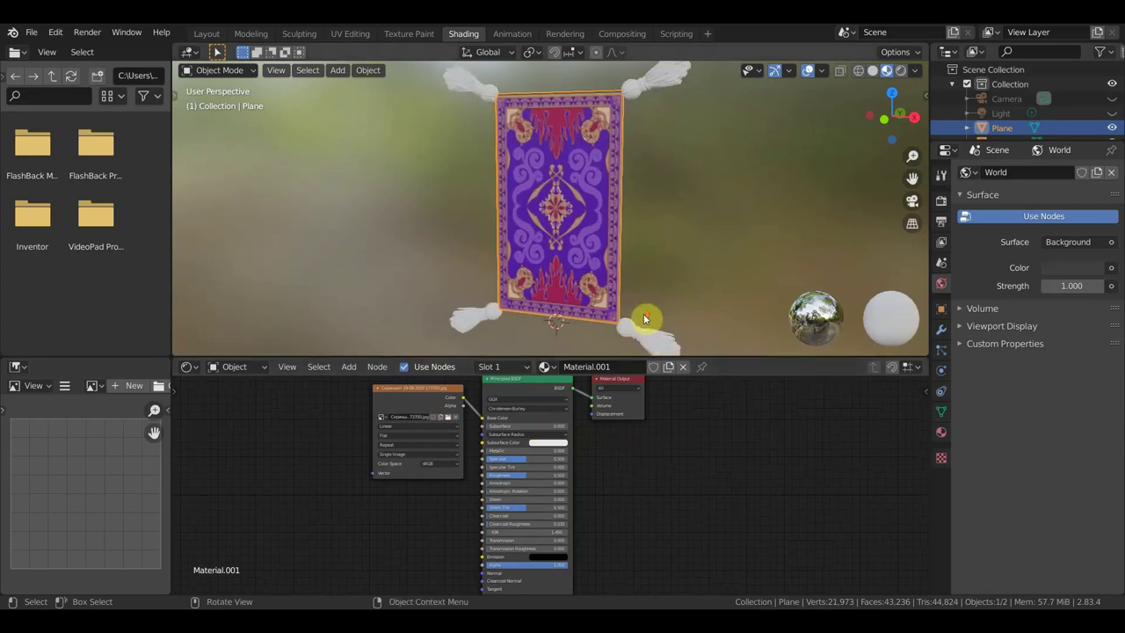
click(648, 340)
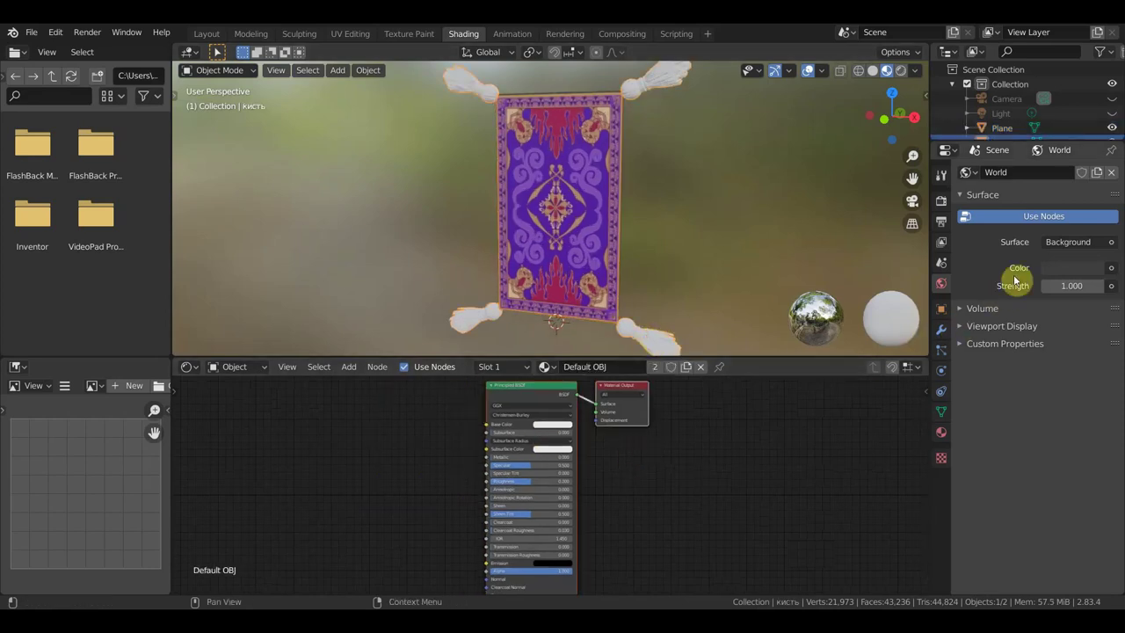
Step: Replace the tassels' Default OBJ material with a new golden yellow-orange material
click(941, 432)
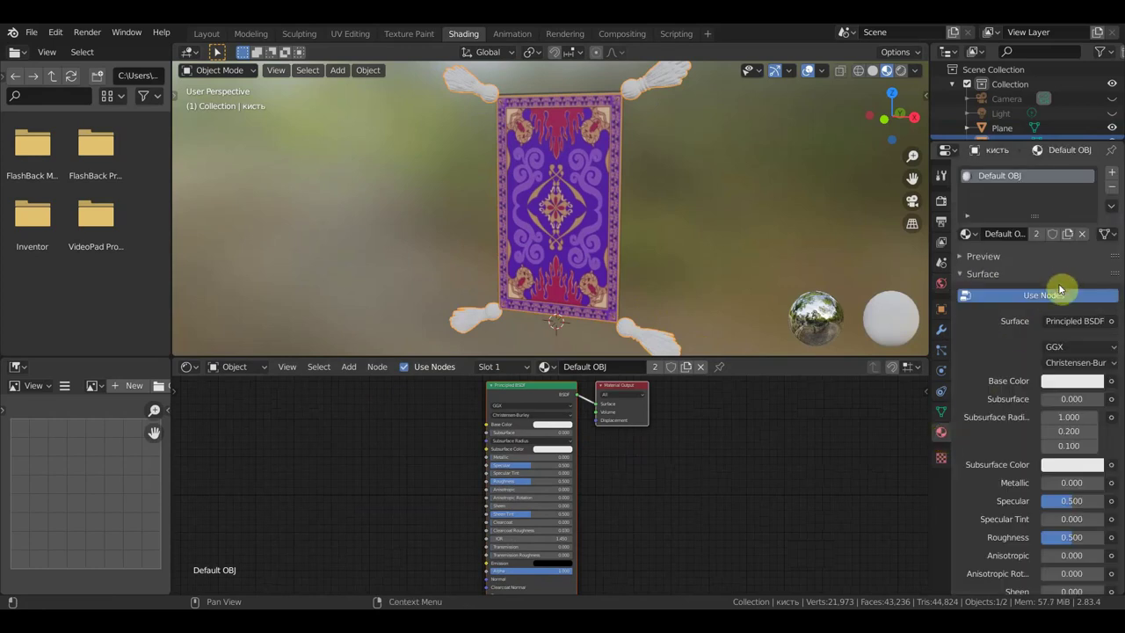
click(1113, 191)
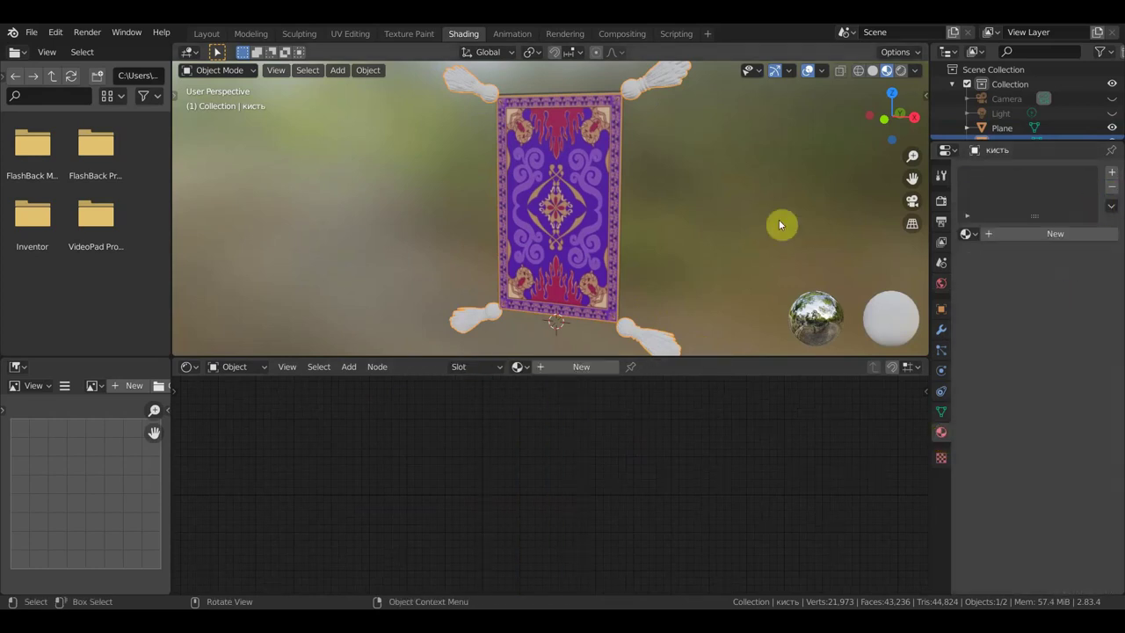
click(1039, 234)
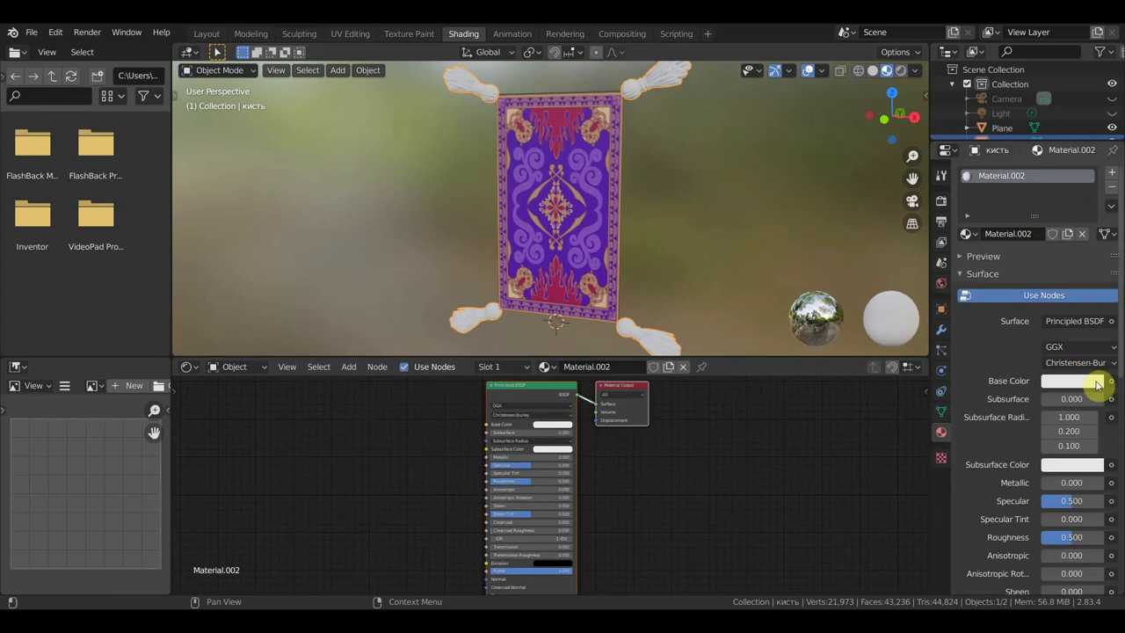
click(1096, 383)
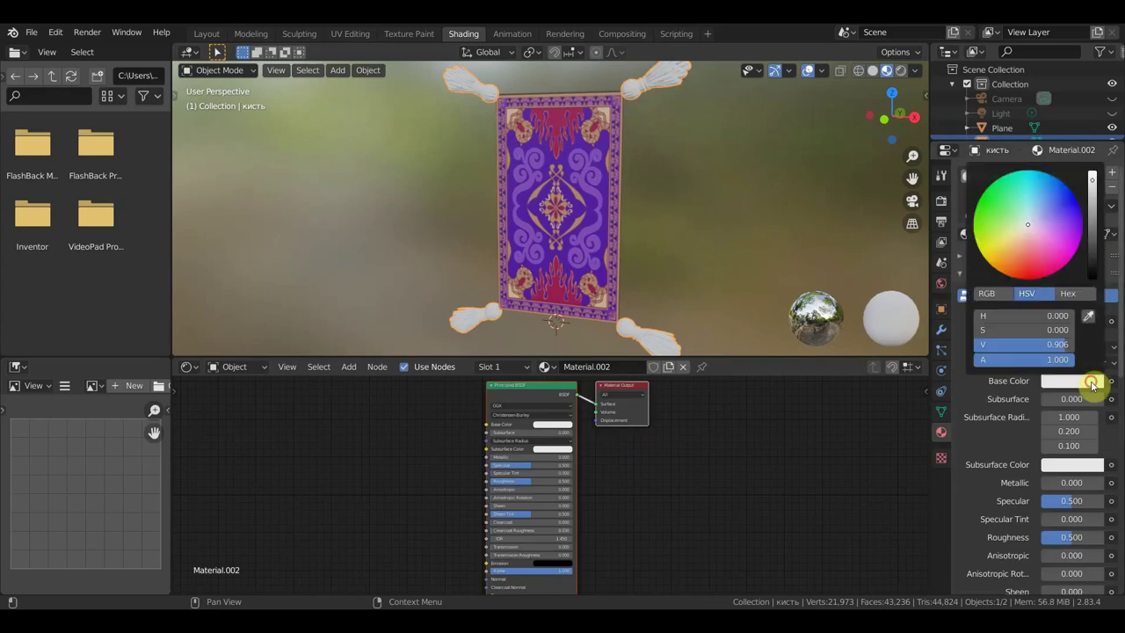
click(1013, 253)
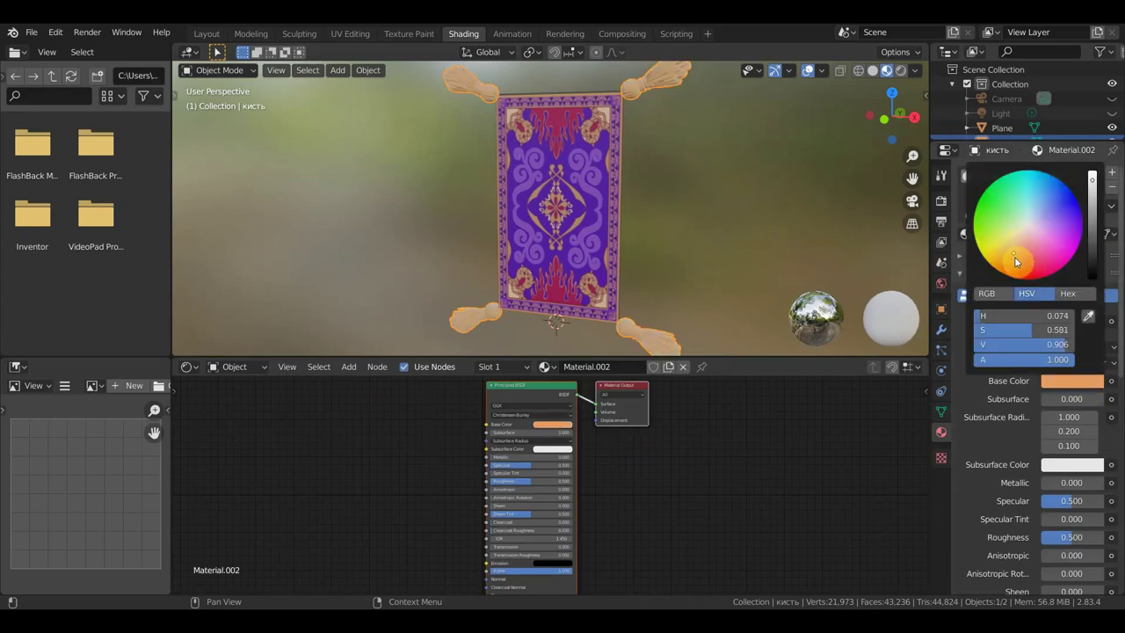
click(1004, 253)
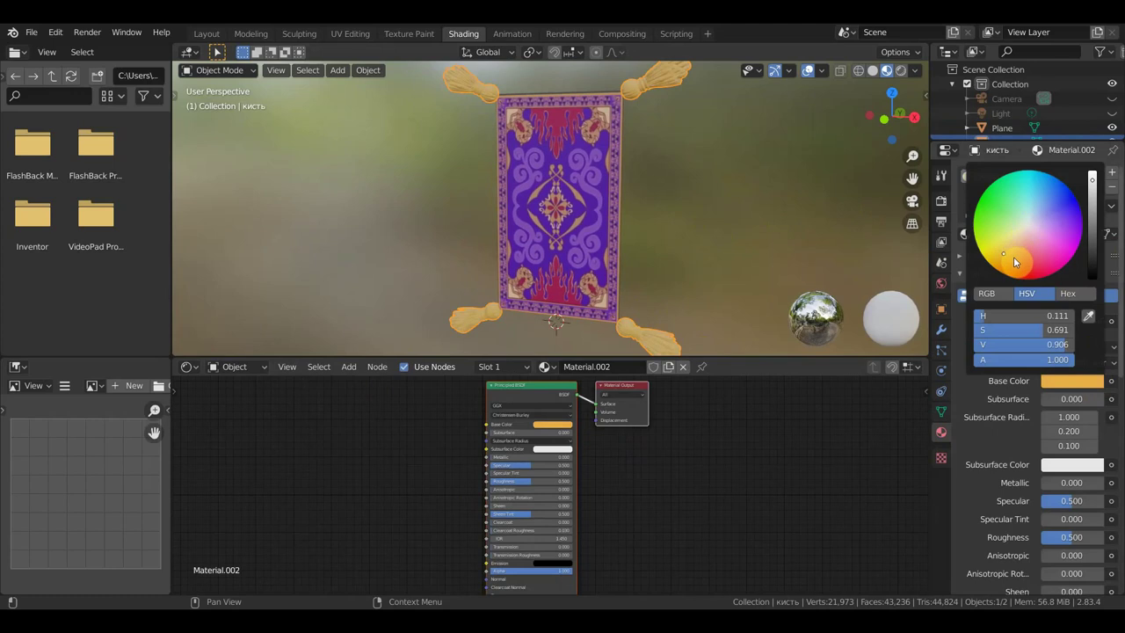
scroll(747, 262, down, 3)
mouse_move(732, 273)
middle_down()
mouse_move(767, 268)
mouse_move(759, 265)
middle_up()
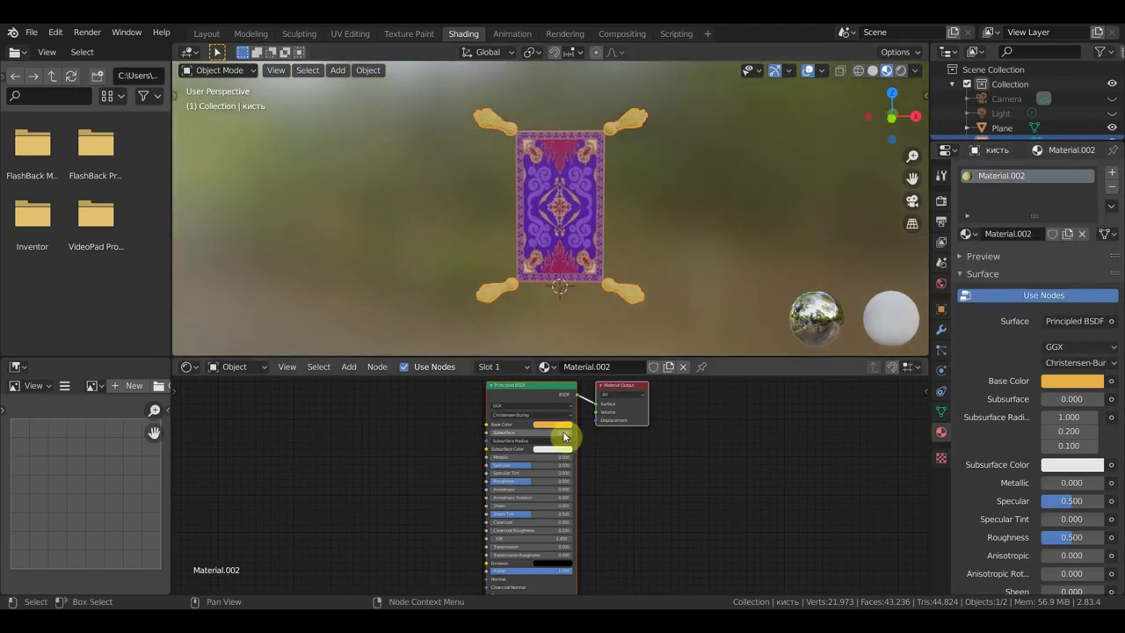
middle_drag(583, 462, 591, 490)
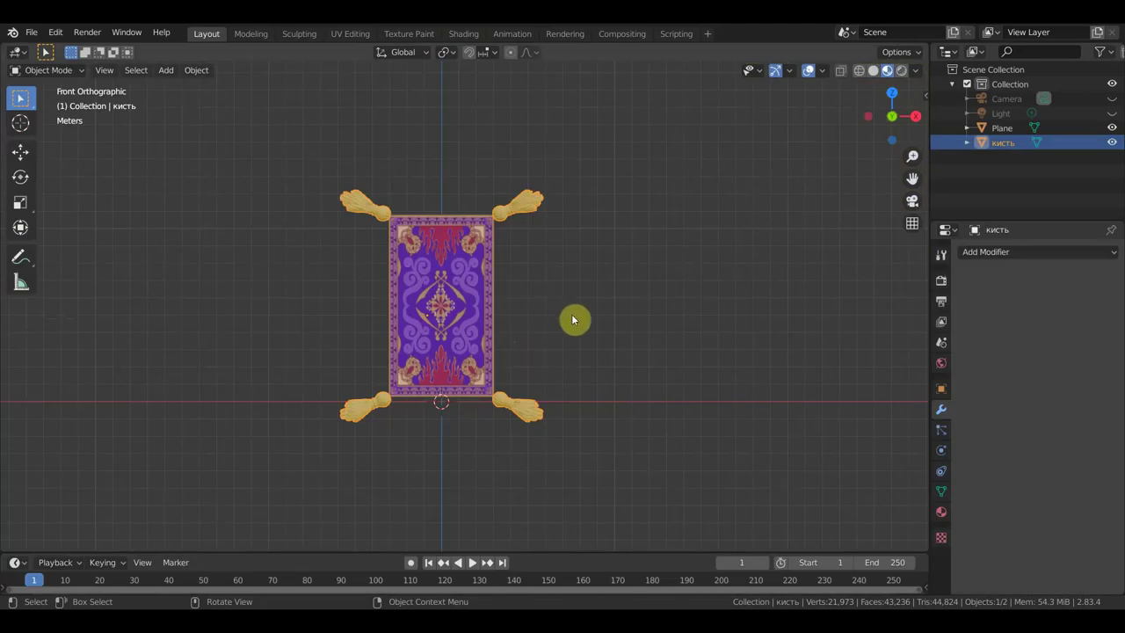
Step: Rescale the tassels, settling on a 0.952 resize factor instead of 0.780
key(s)
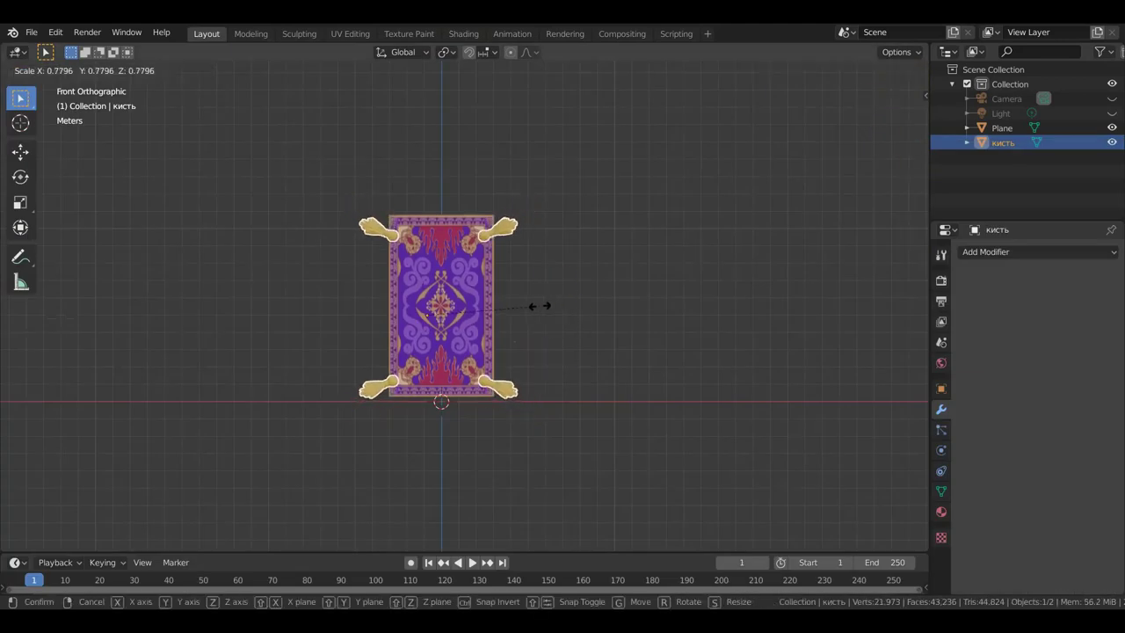
click(538, 309)
key(s)
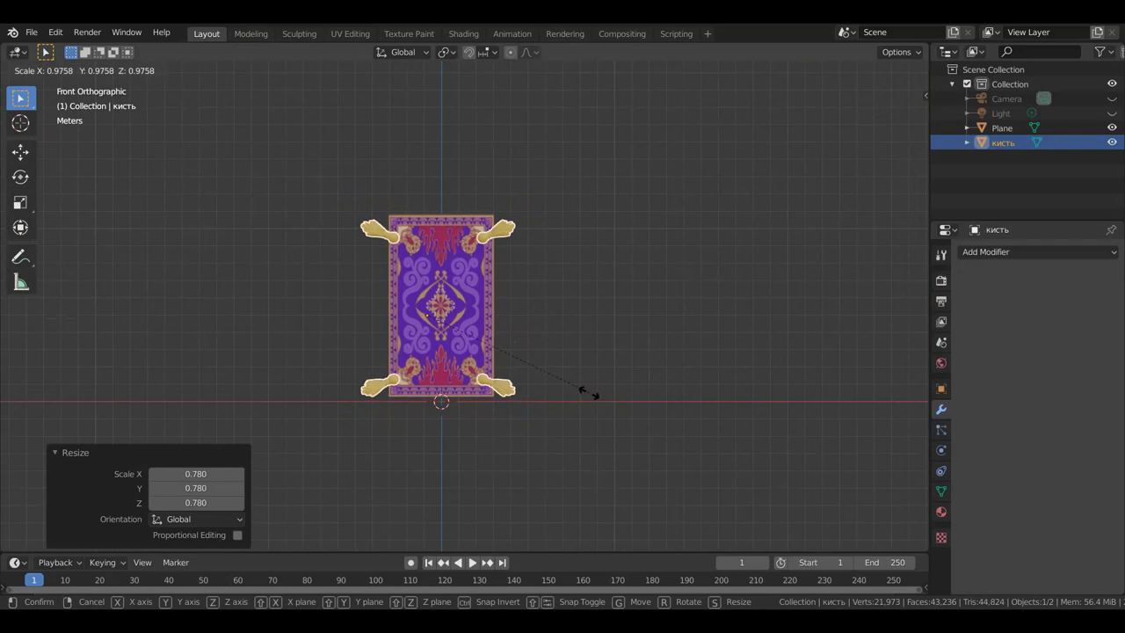
click(600, 414)
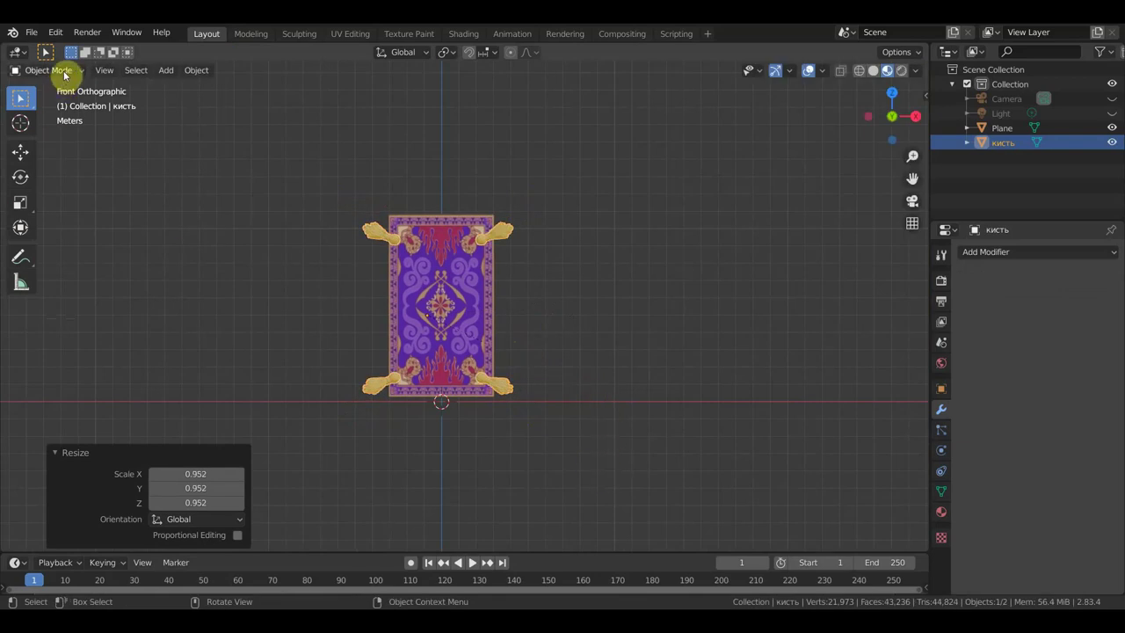
click(63, 72)
Step: In Edit Mode with wireframe, box-select the lower tassels and move them to the carpet's bottom edge
key(Tab)
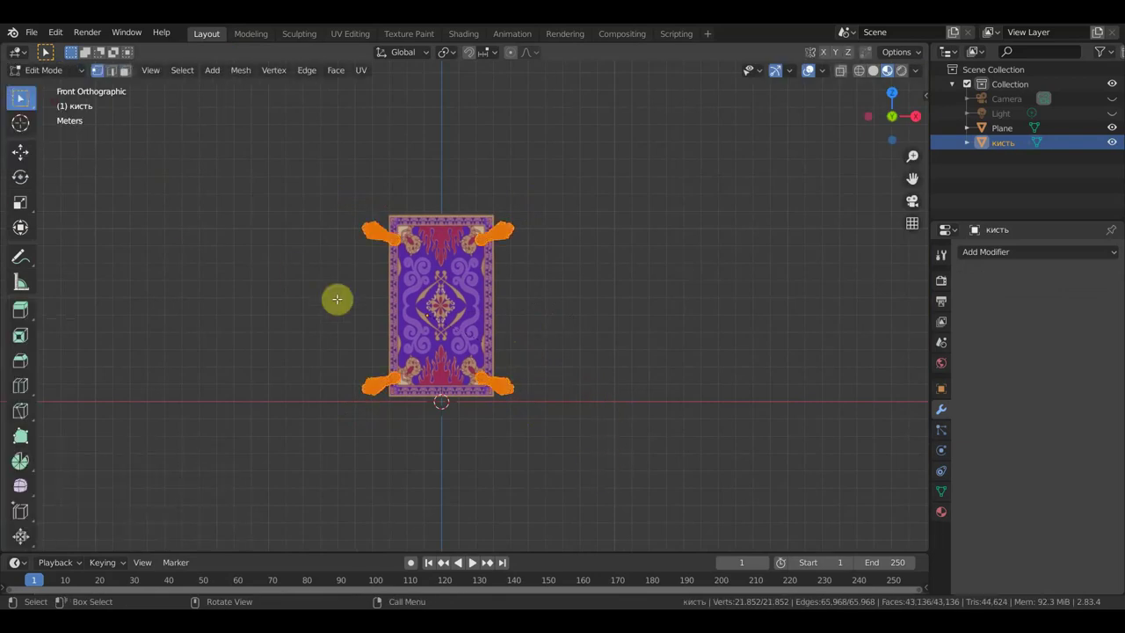
drag(584, 428, 322, 348)
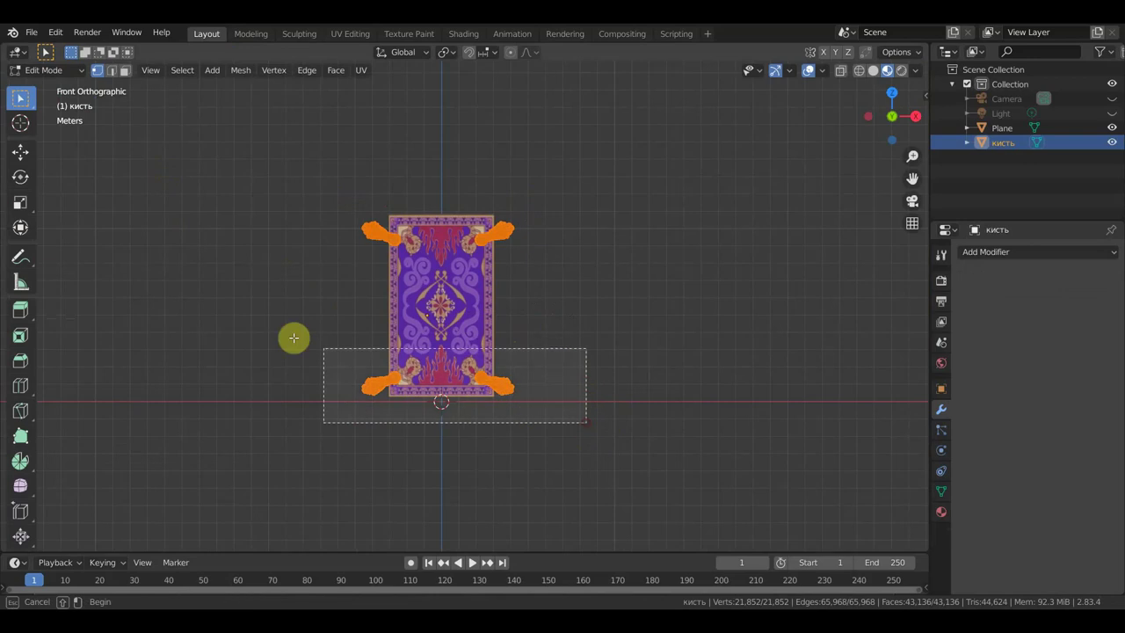
click(858, 70)
drag(616, 457, 290, 346)
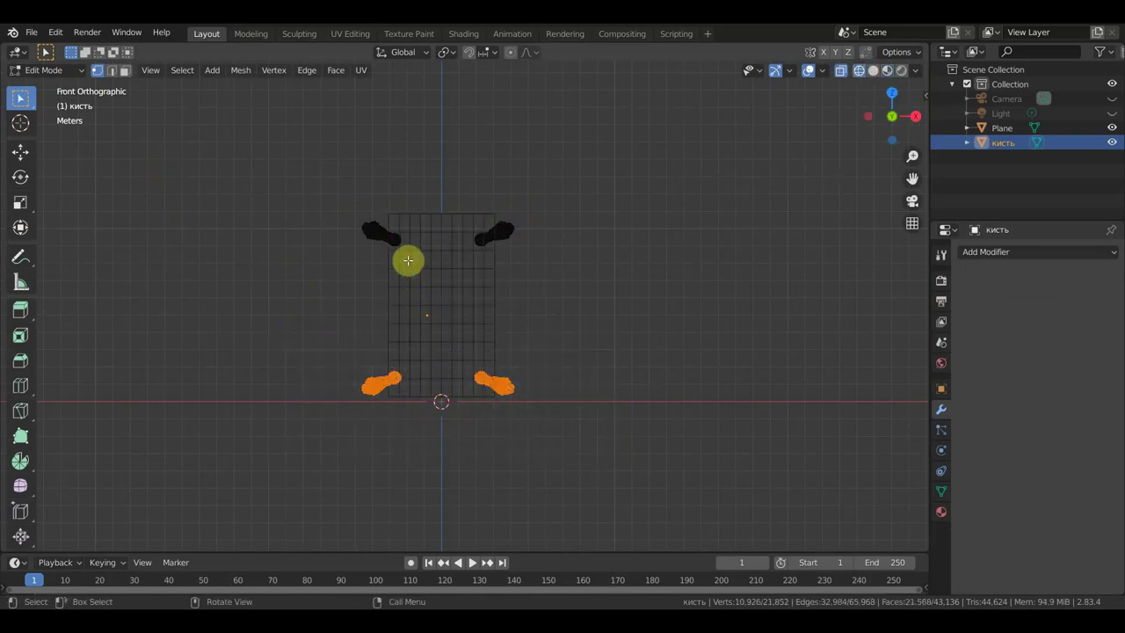
click(21, 151)
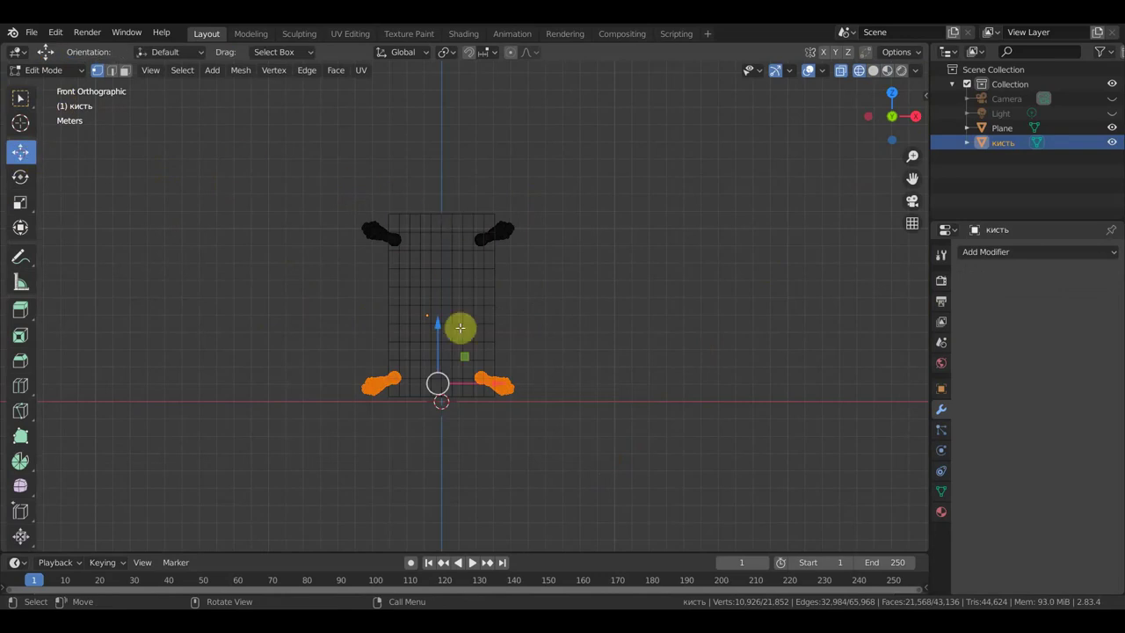
mouse_move(439, 320)
mouse_down()
mouse_move(440, 308)
mouse_move(448, 345)
mouse_up()
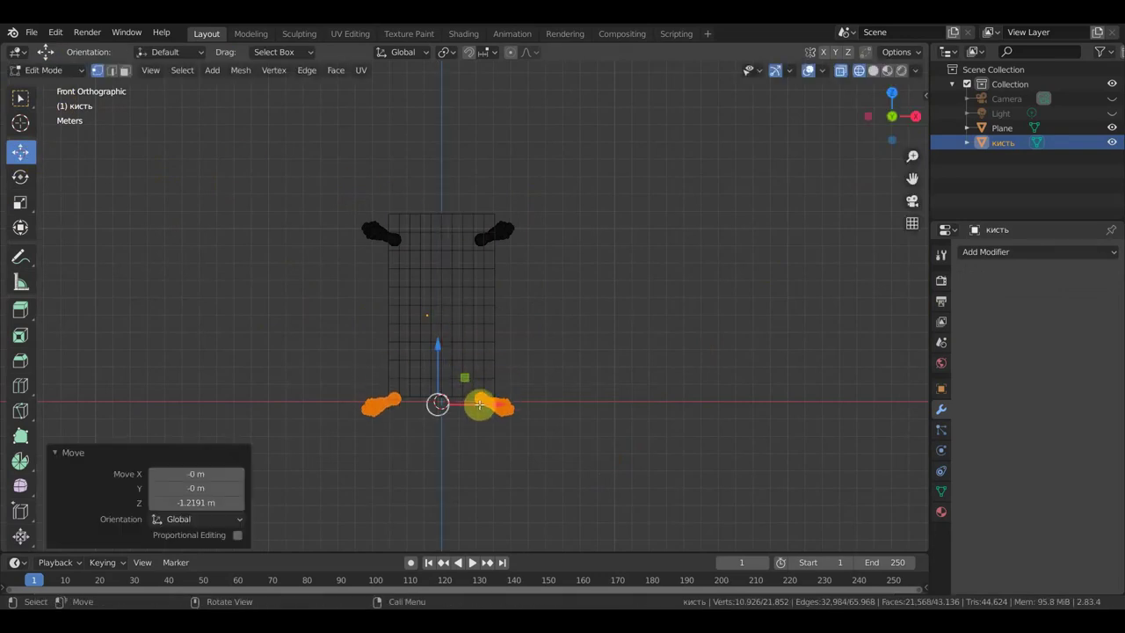
drag(479, 405, 502, 420)
Step: Invert the selection, raise the top tassels above the upper corners, and return to Object Mode
key(ctrl+i)
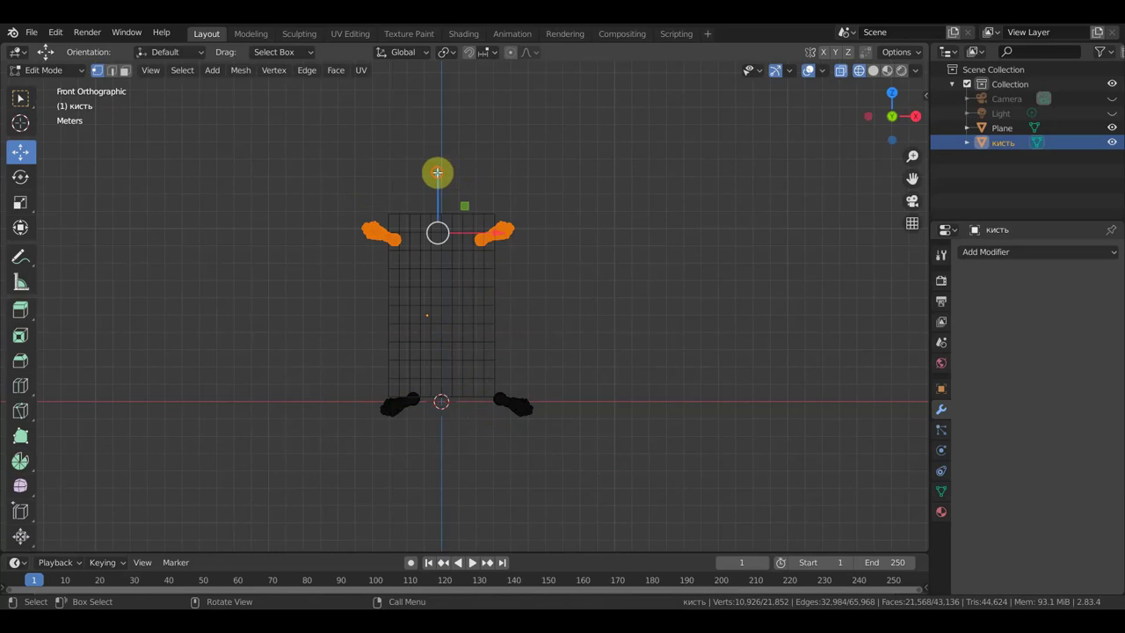
drag(439, 173, 434, 143)
drag(492, 202, 513, 211)
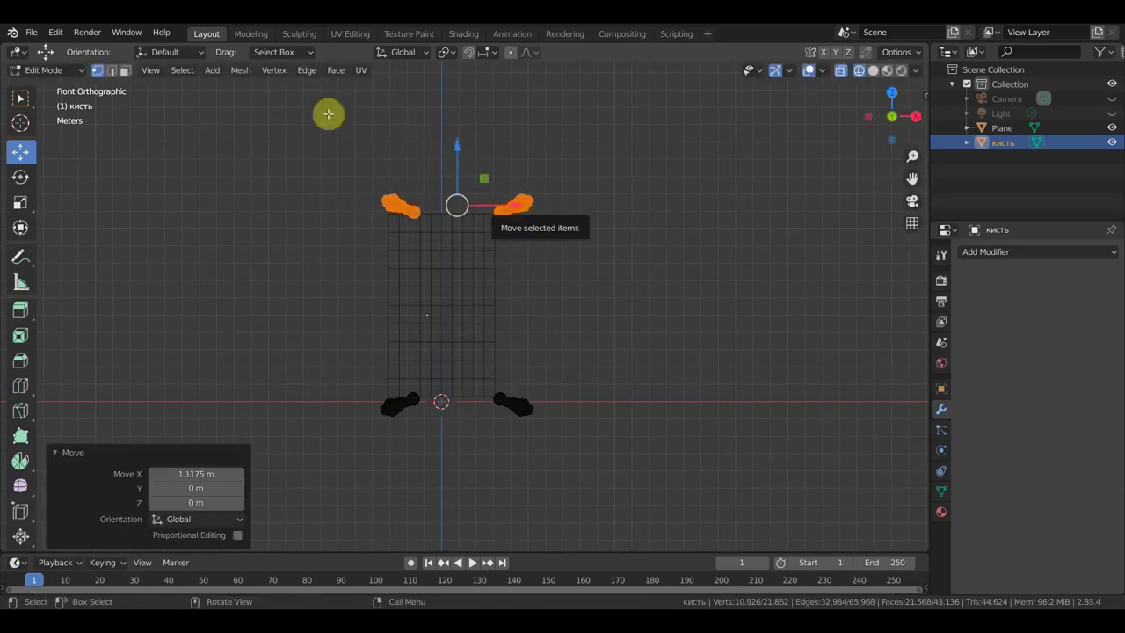
click(66, 71)
click(58, 88)
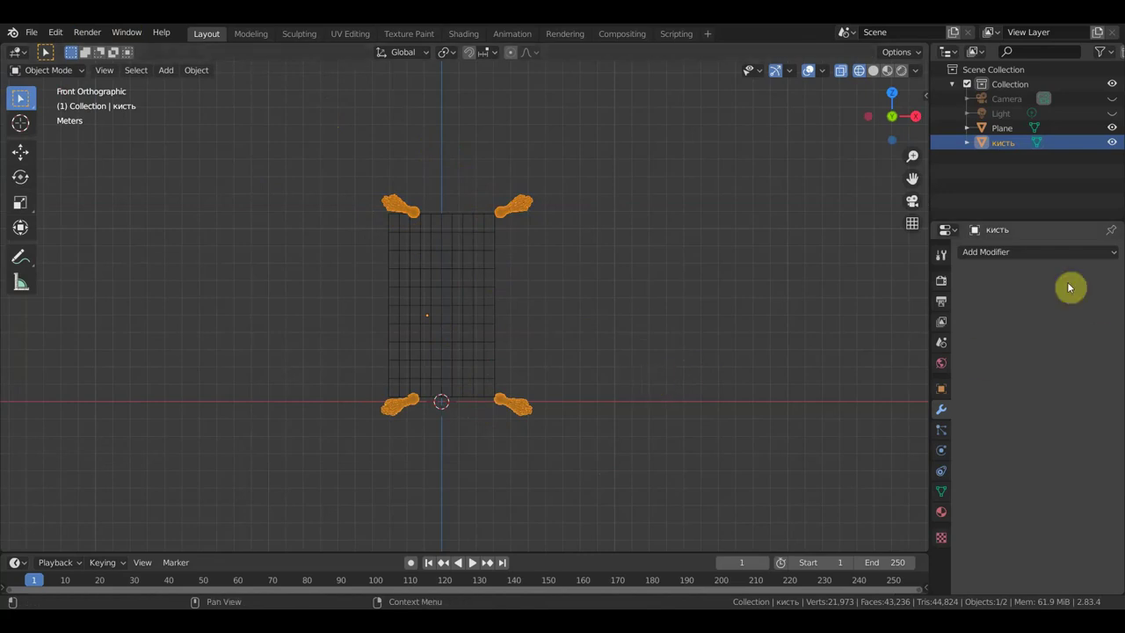
Step: Add a Mirror modifier to the tassels, then undo its Plane mirror object
click(1017, 254)
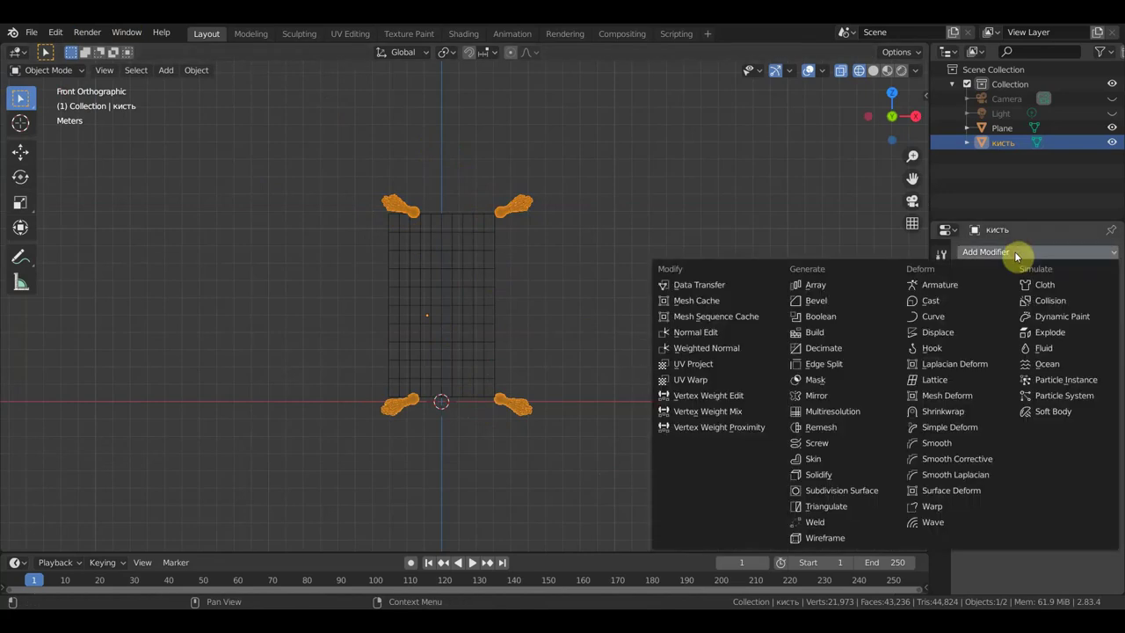
click(815, 395)
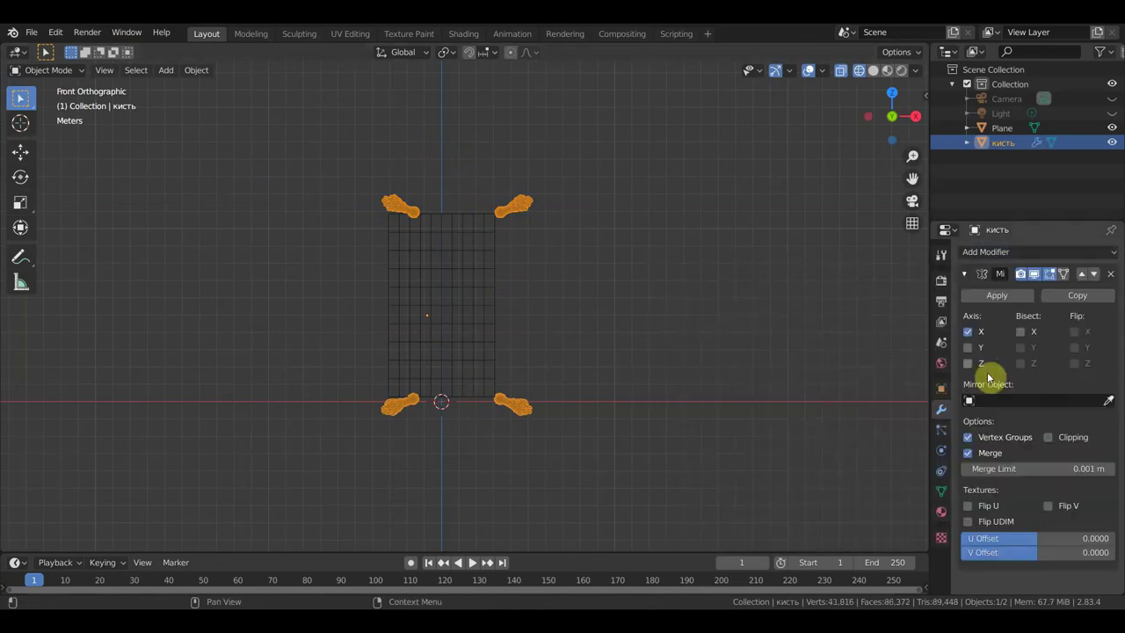
click(1082, 400)
click(979, 452)
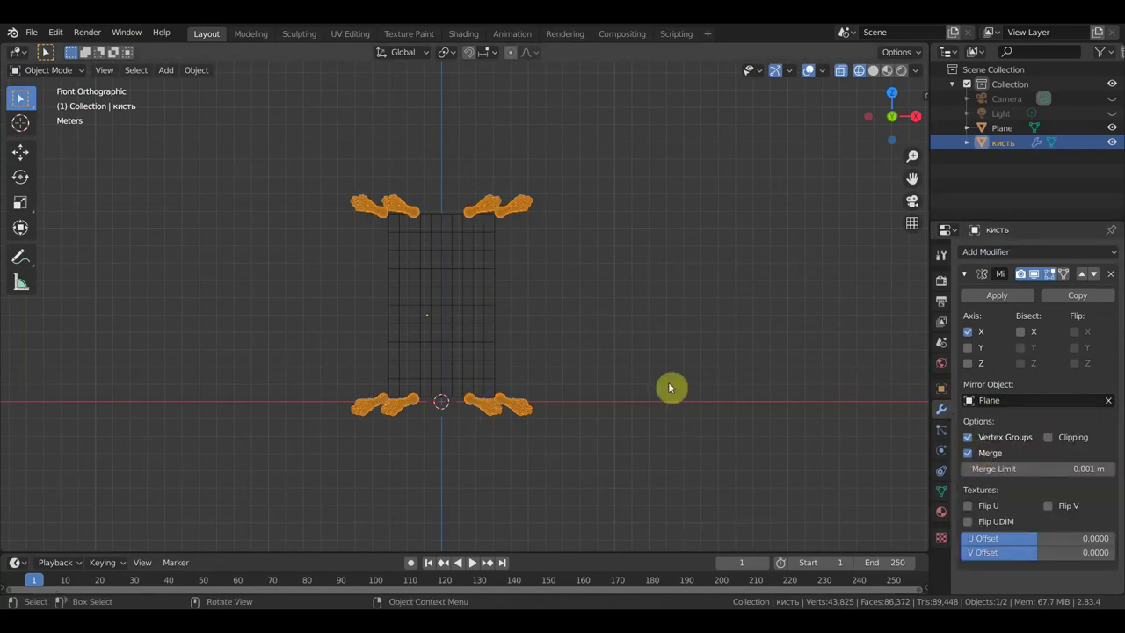
key(ctrl+z)
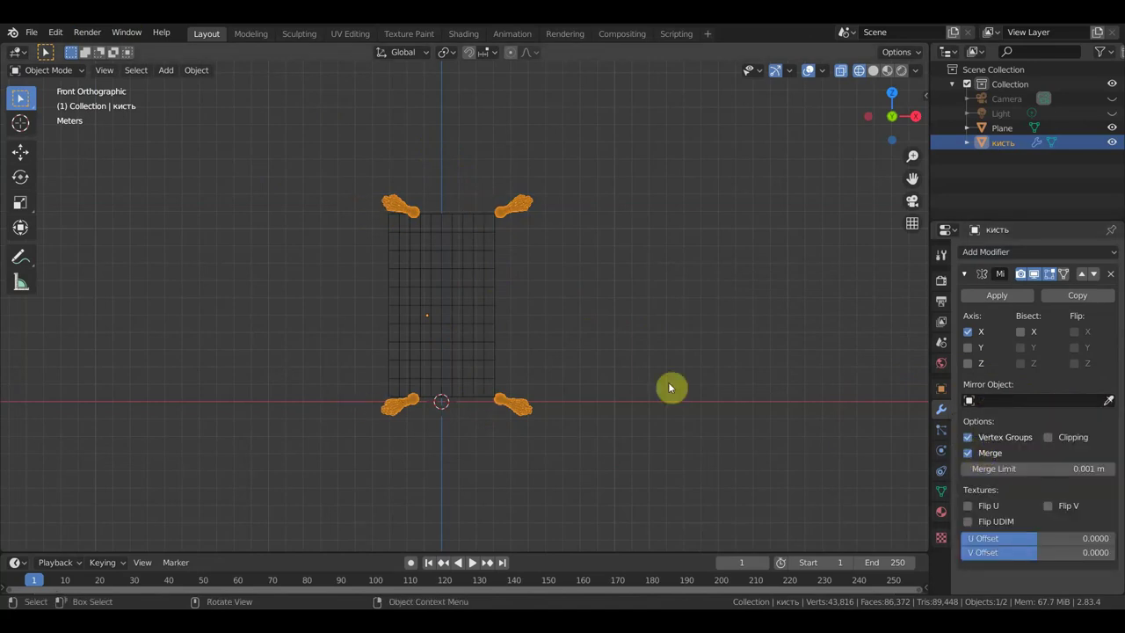
Step: Clear the selection and reselect only the кисть tassel object
click(659, 354)
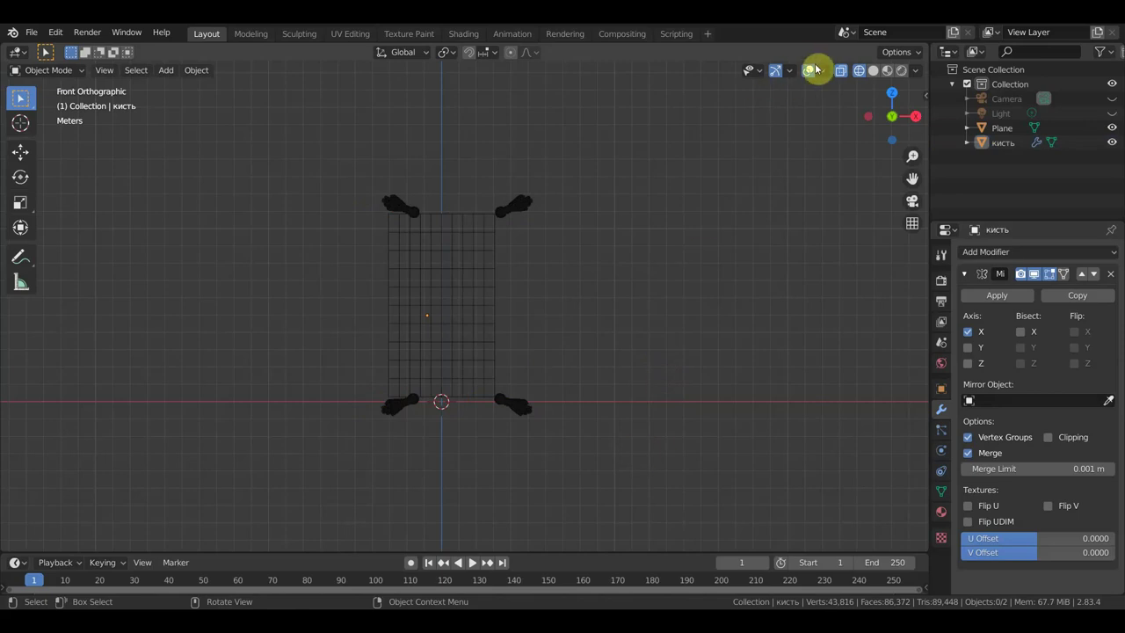
drag(321, 128, 446, 457)
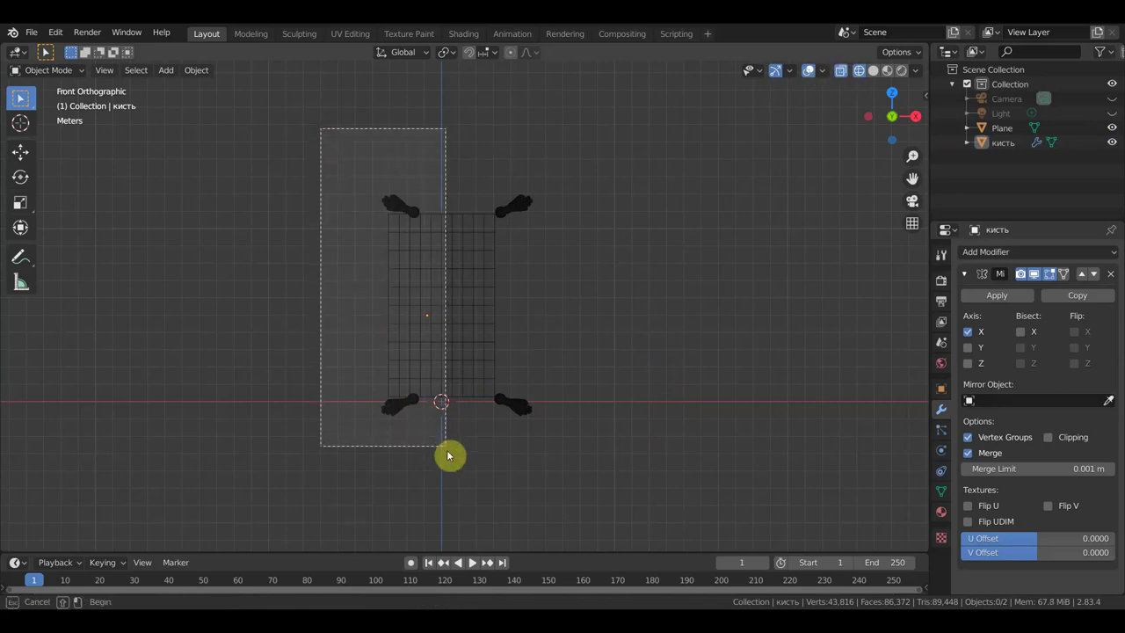
click(587, 282)
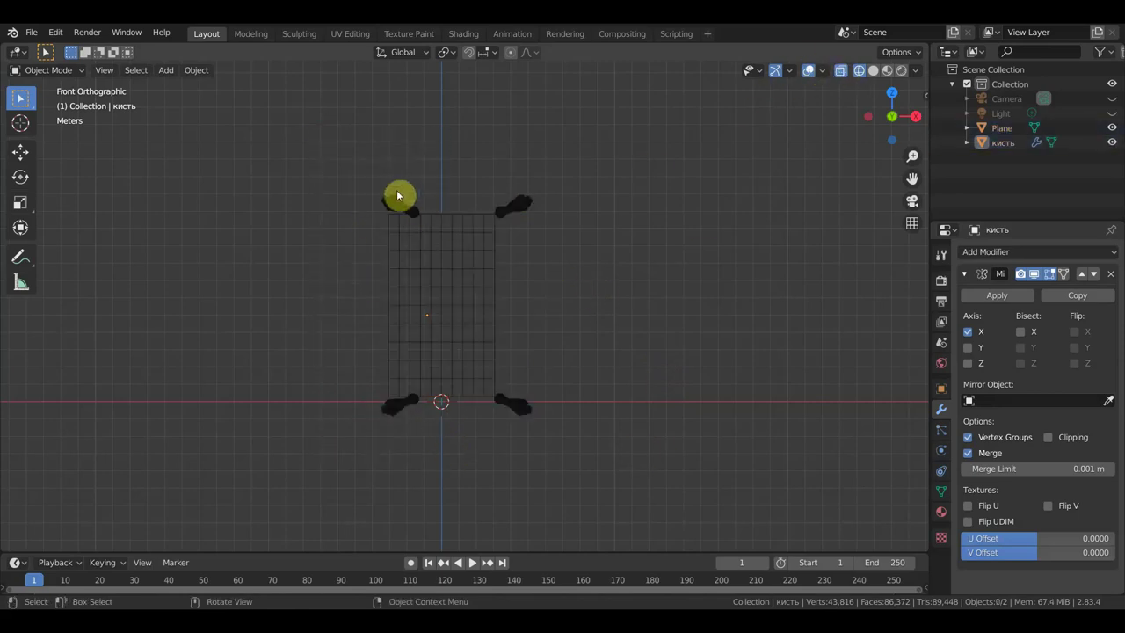
click(402, 205)
click(42, 69)
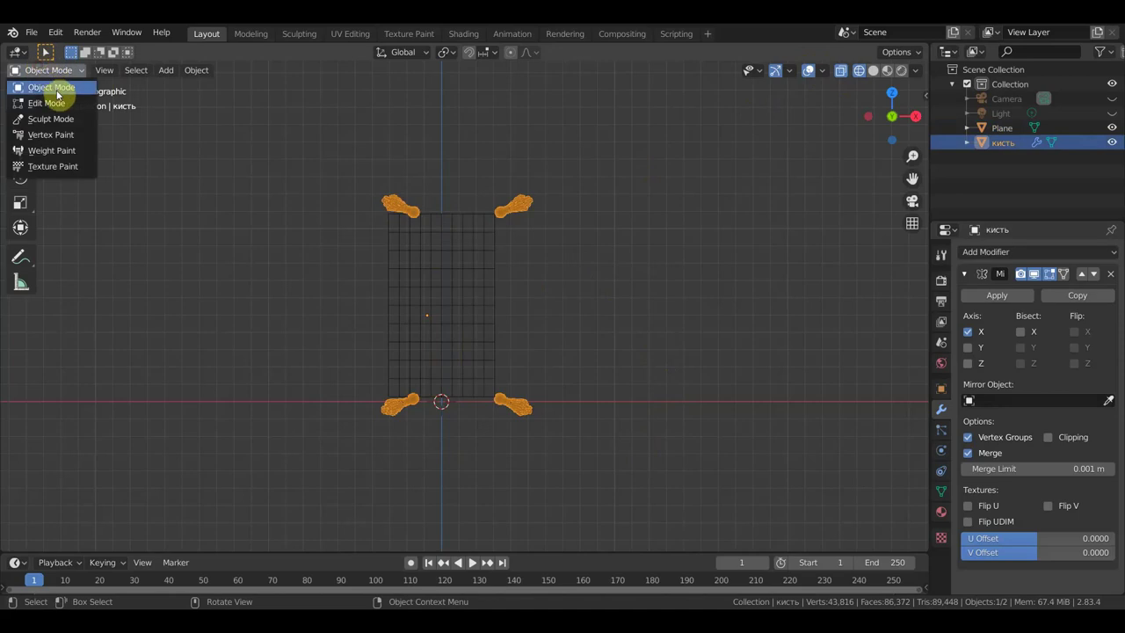
Step: In Edit Mode, delete the vertices of the two left-hand tassels, then return to Object Mode
click(57, 104)
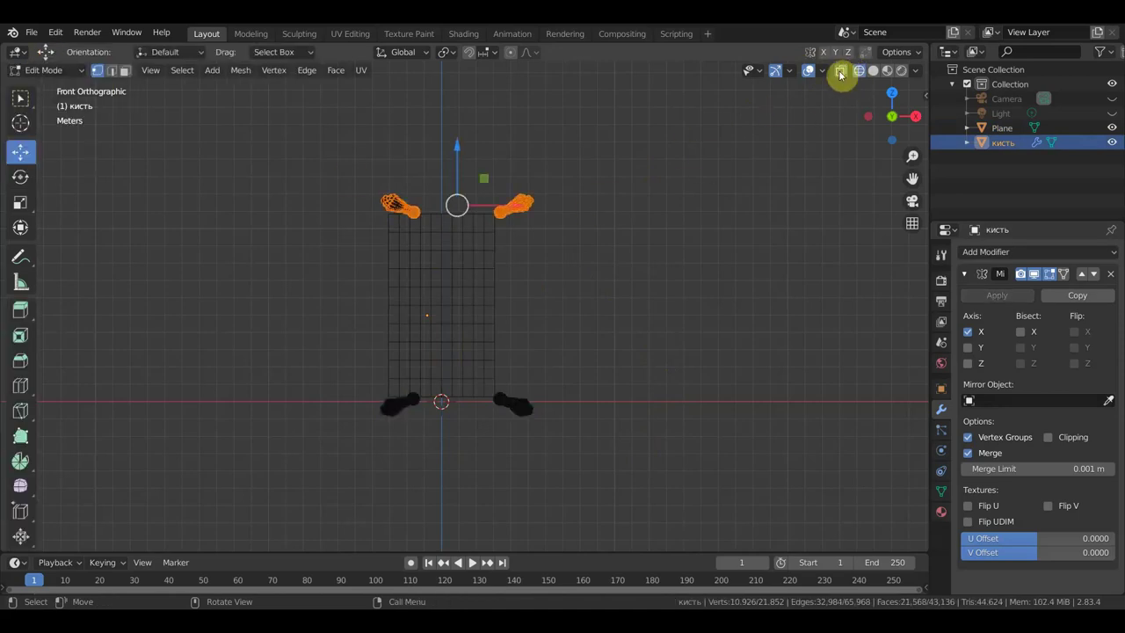
click(276, 134)
mouse_move(277, 130)
mouse_down()
mouse_move(361, 350)
mouse_move(441, 485)
mouse_up()
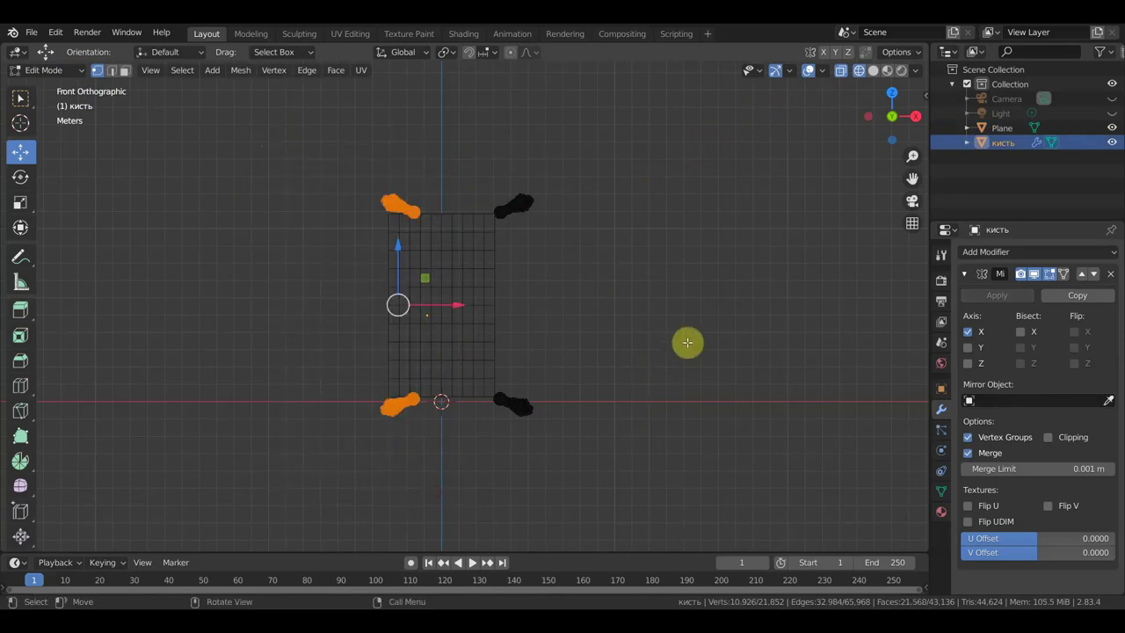
key(x)
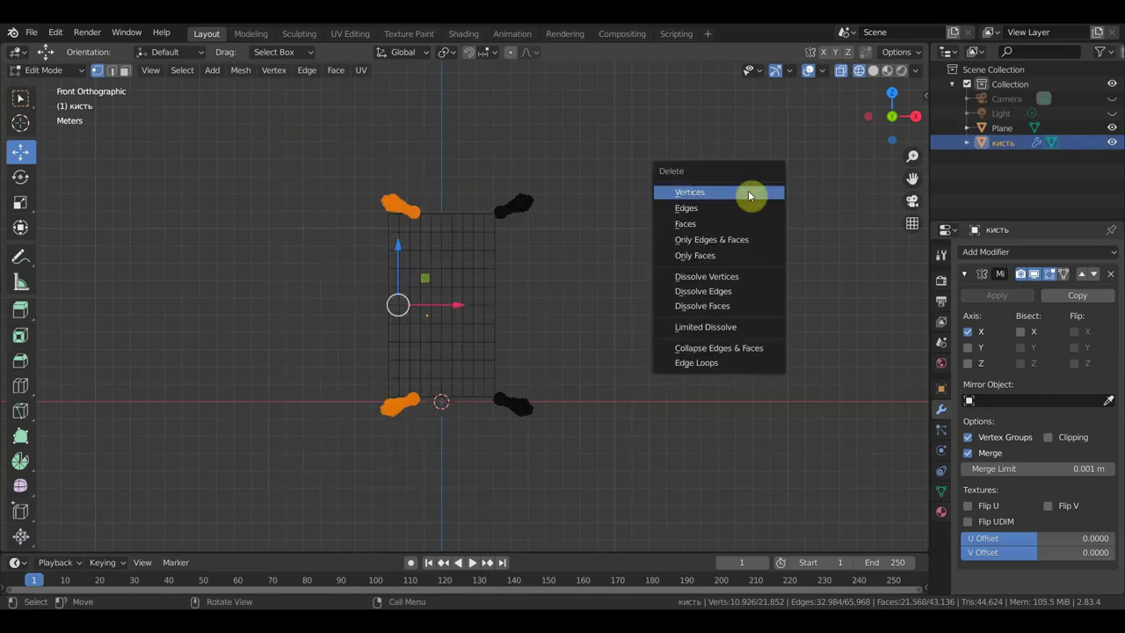
click(750, 193)
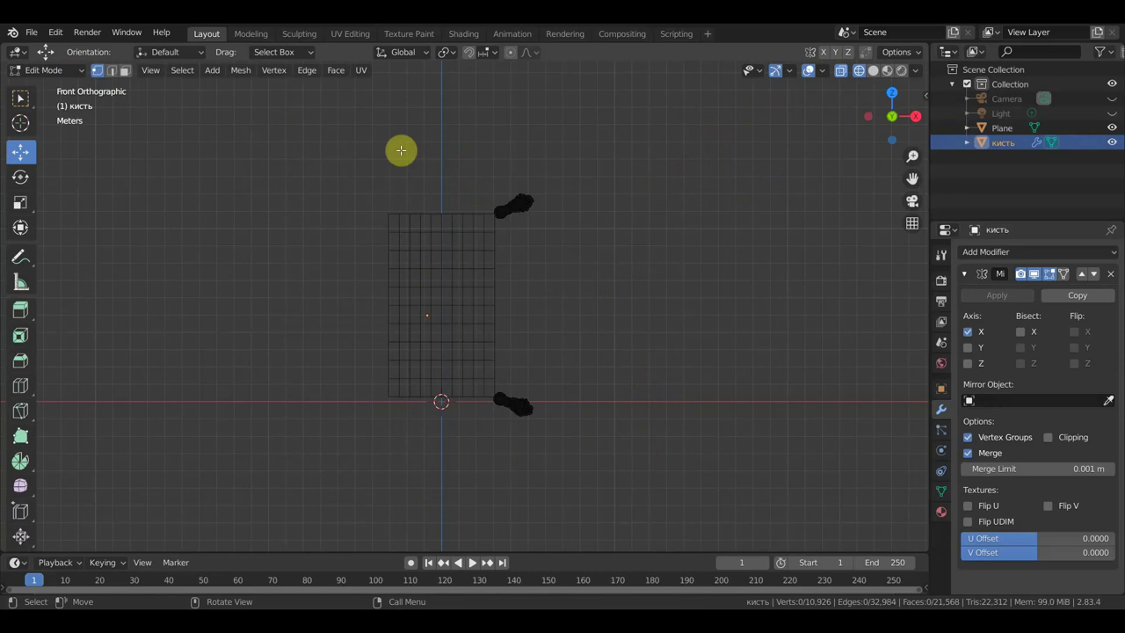
click(47, 72)
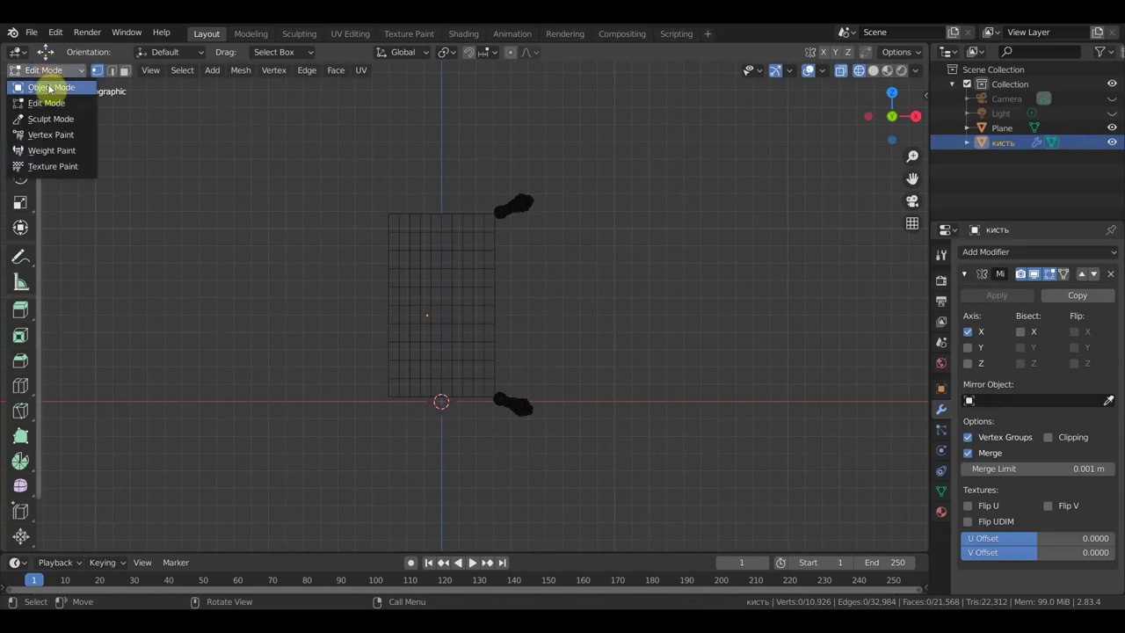
click(50, 87)
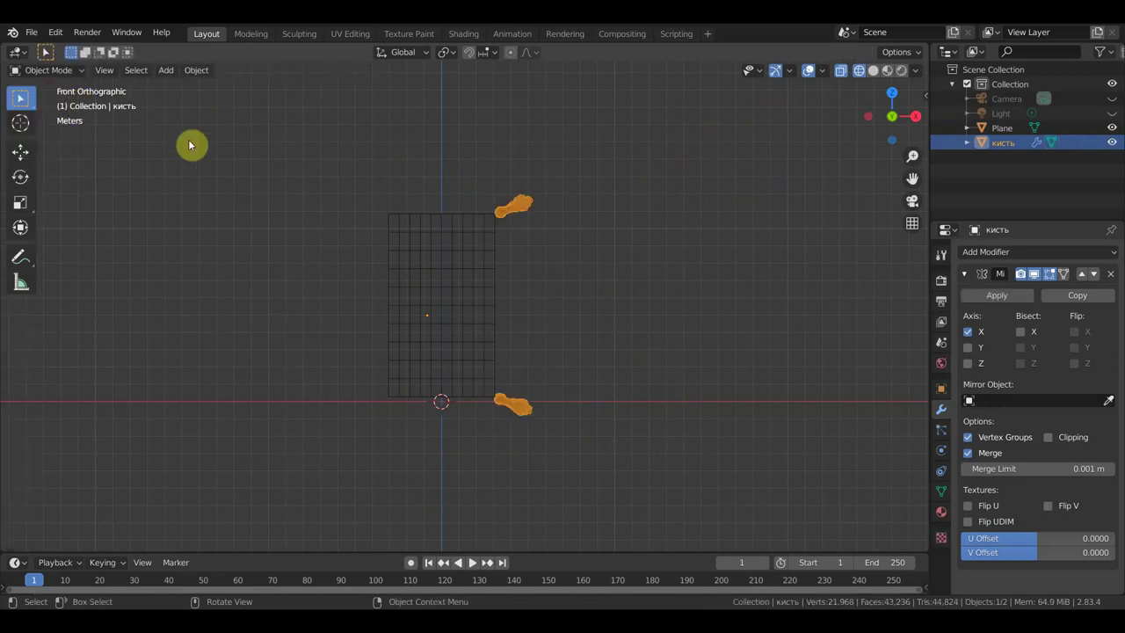
Step: In Material Preview, set the tassel Mirror modifier's Mirror Object to Plane, then select the carpet
click(885, 72)
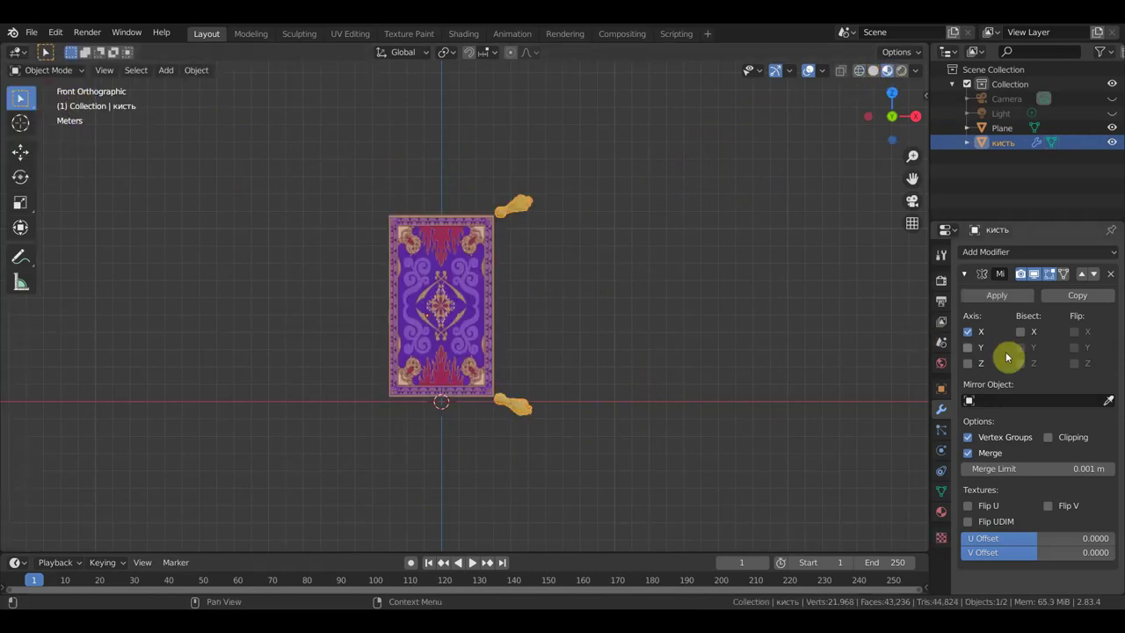
click(1035, 400)
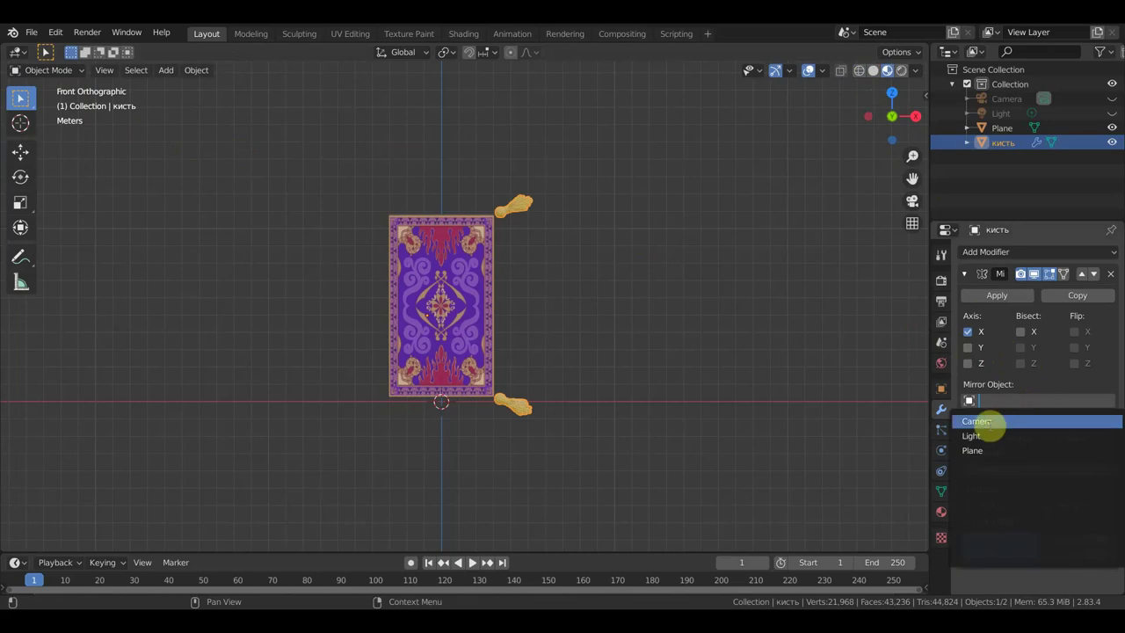
click(971, 451)
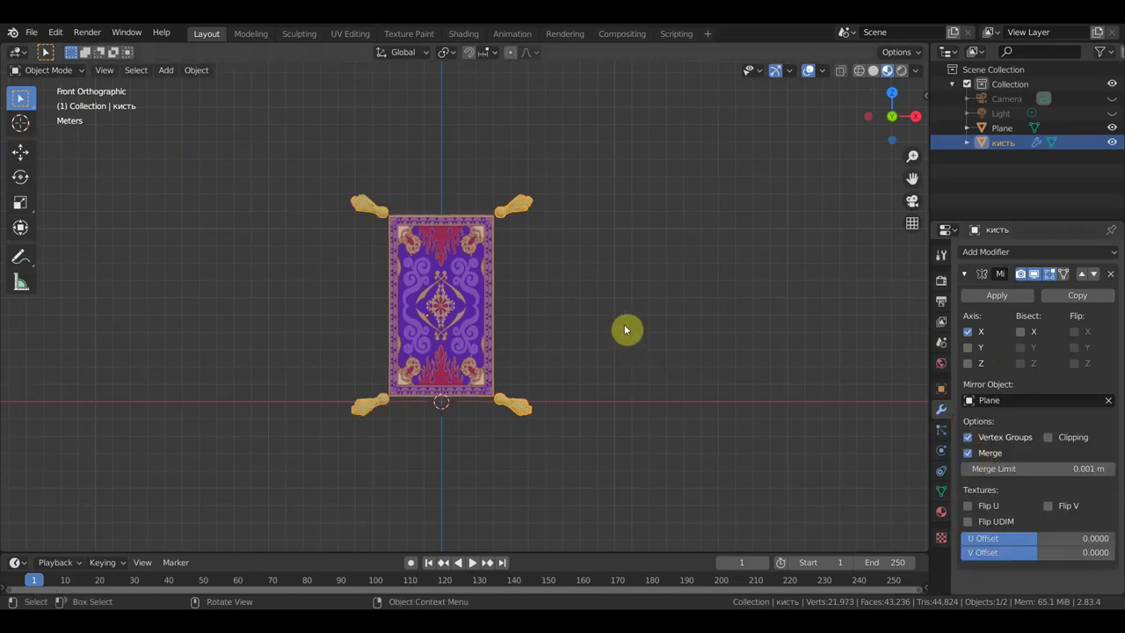
scroll(425, 260, up, 3)
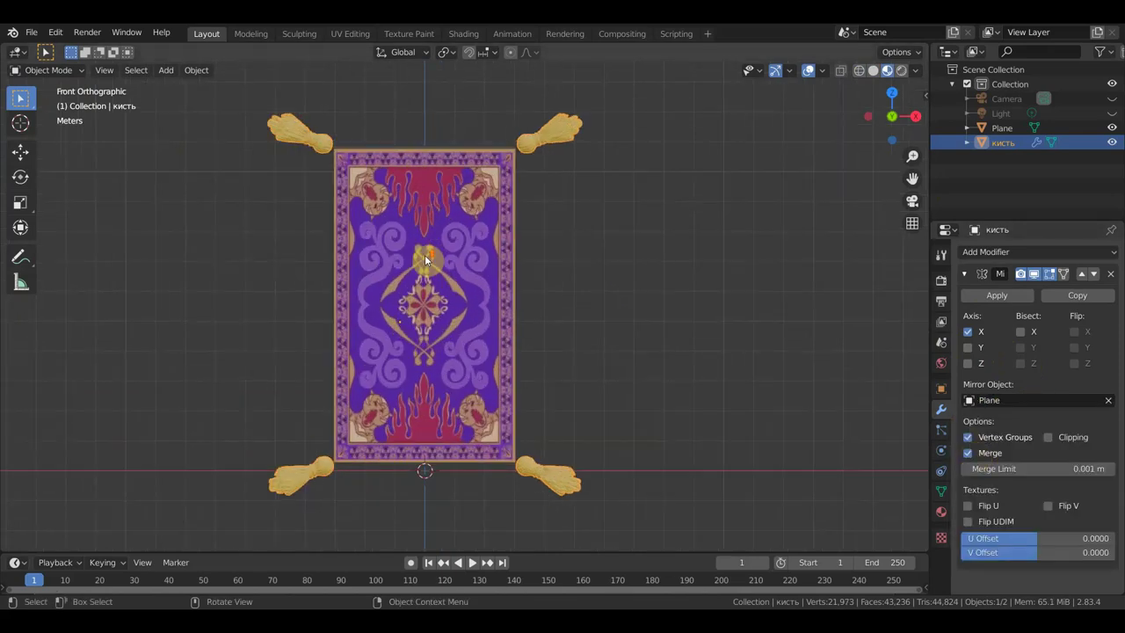
click(437, 280)
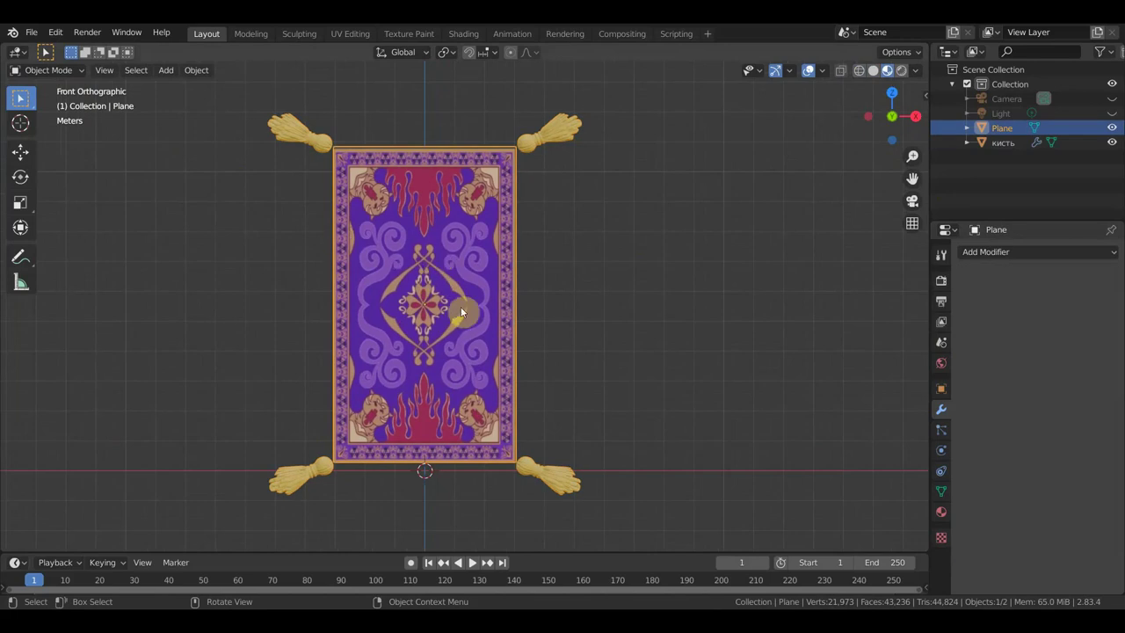
Step: Scale the carpet plane to 1.031, then fine-tune it to 0.998 so its corners meet the tassels
key(s)
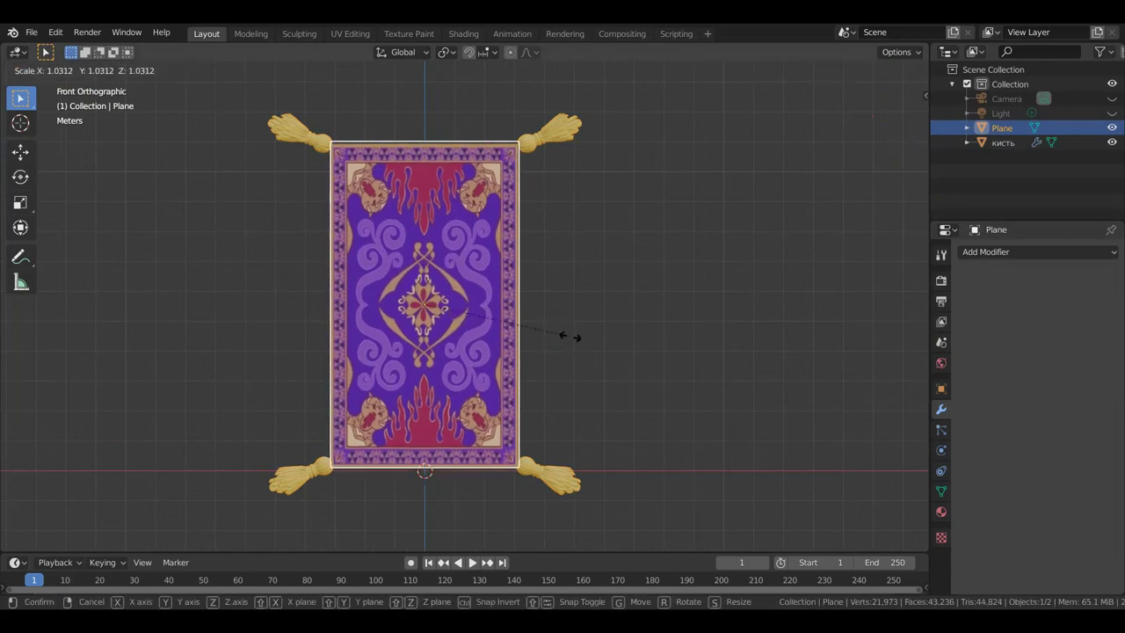
click(569, 336)
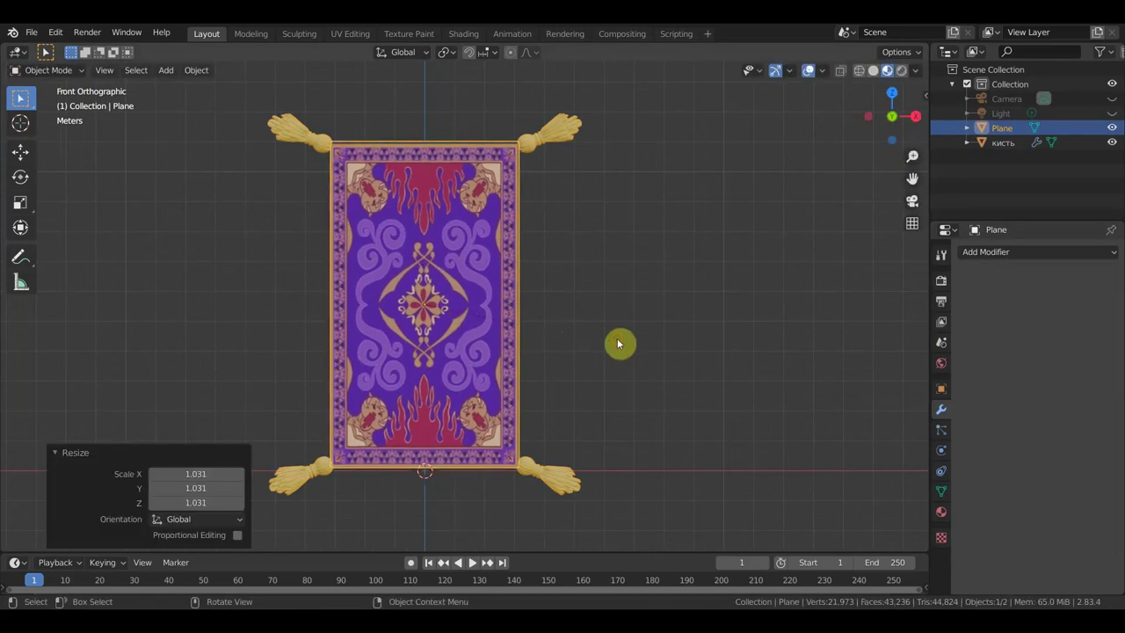
key(s)
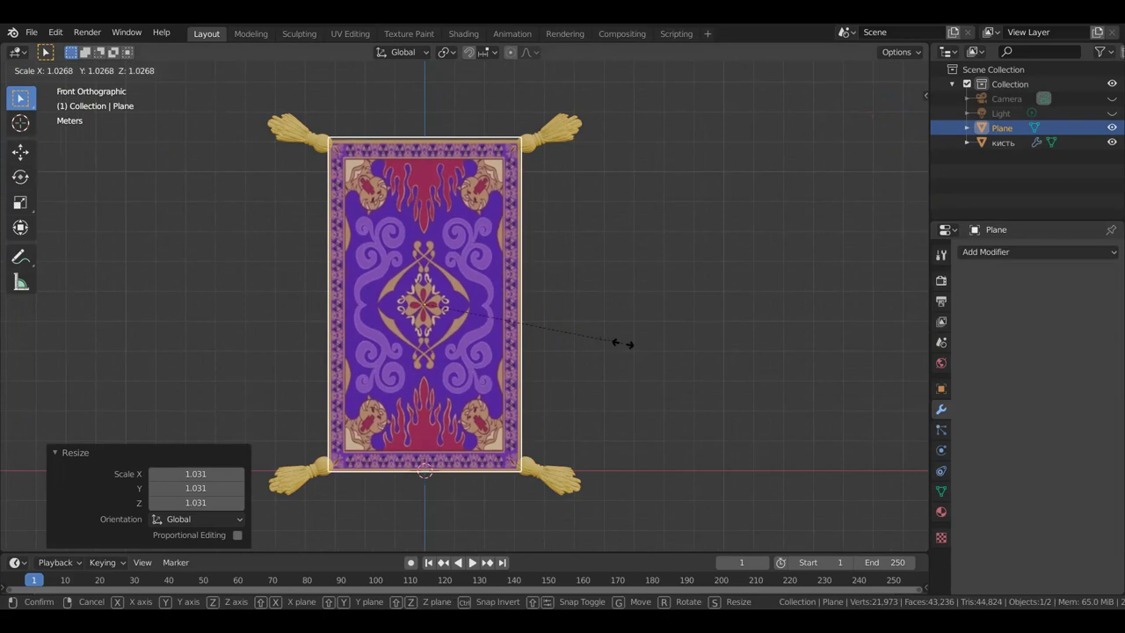
click(619, 346)
mouse_move(620, 346)
middle_down()
mouse_move(643, 356)
mouse_move(530, 378)
mouse_move(544, 377)
middle_up()
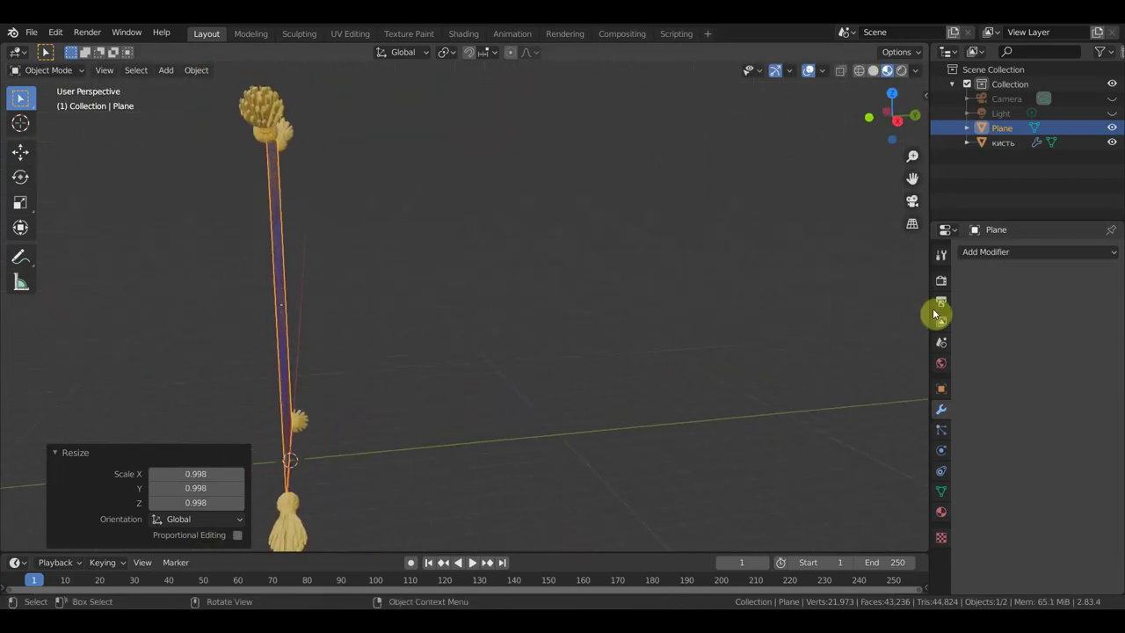
Step: Add a Solidify modifier to the carpet Plane and raise its Thickness to 0.07 m
click(999, 253)
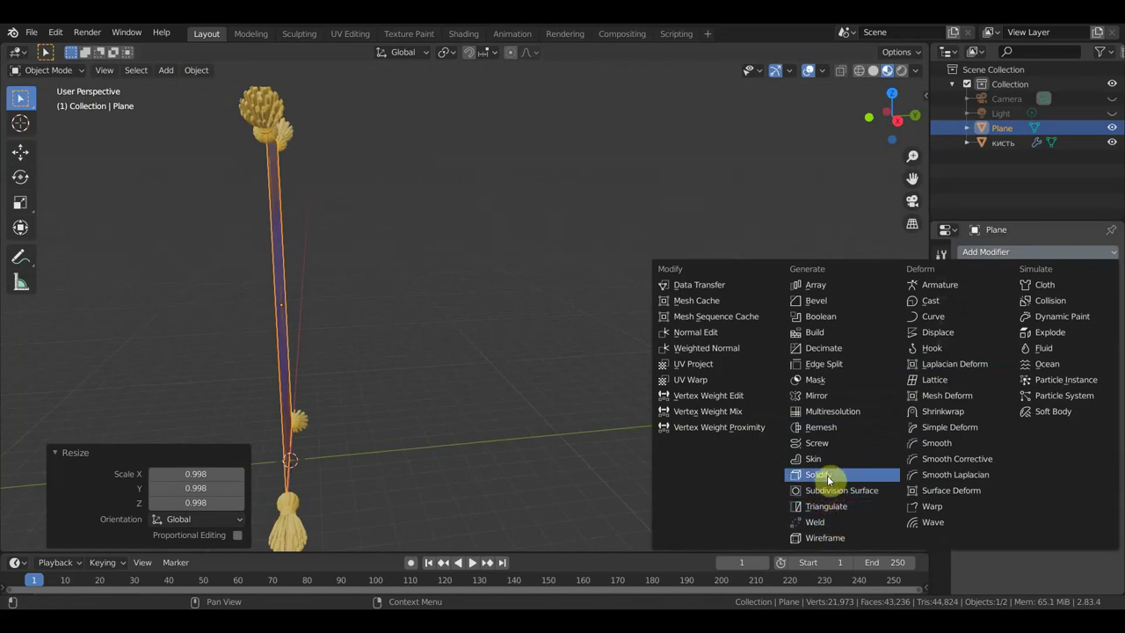
click(827, 472)
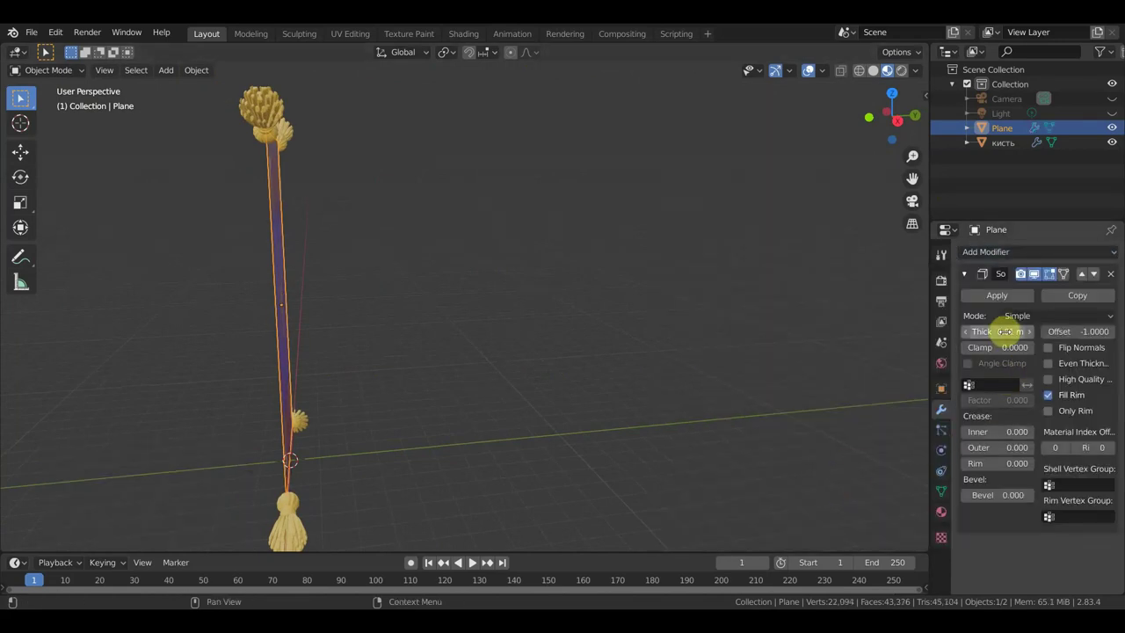
drag(1029, 332, 1045, 332)
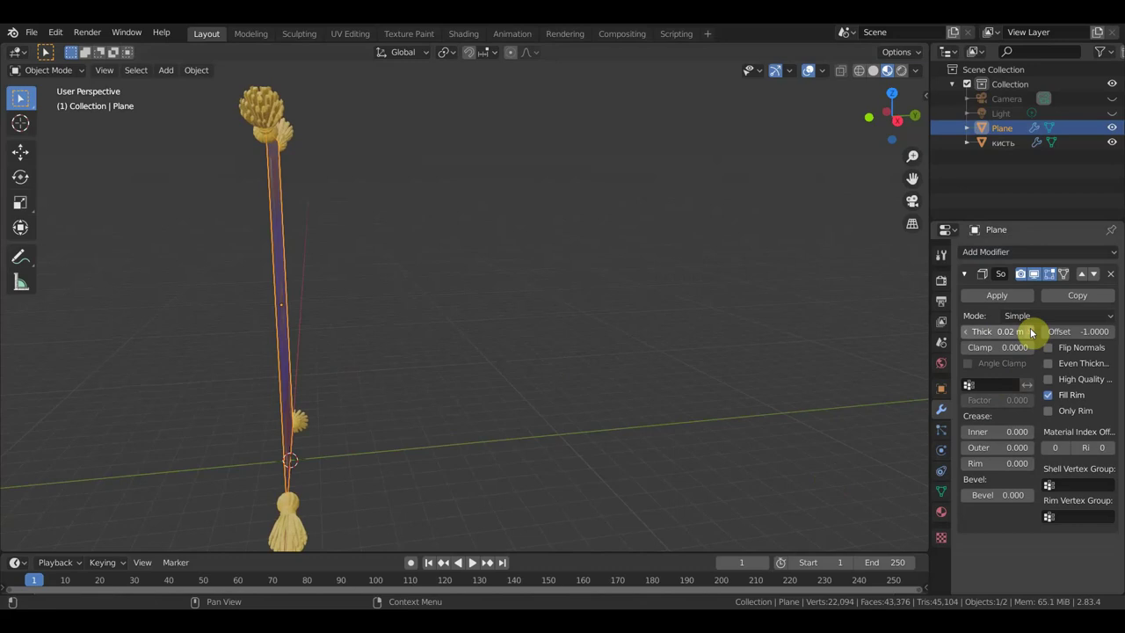
middle_drag(548, 359, 555, 360)
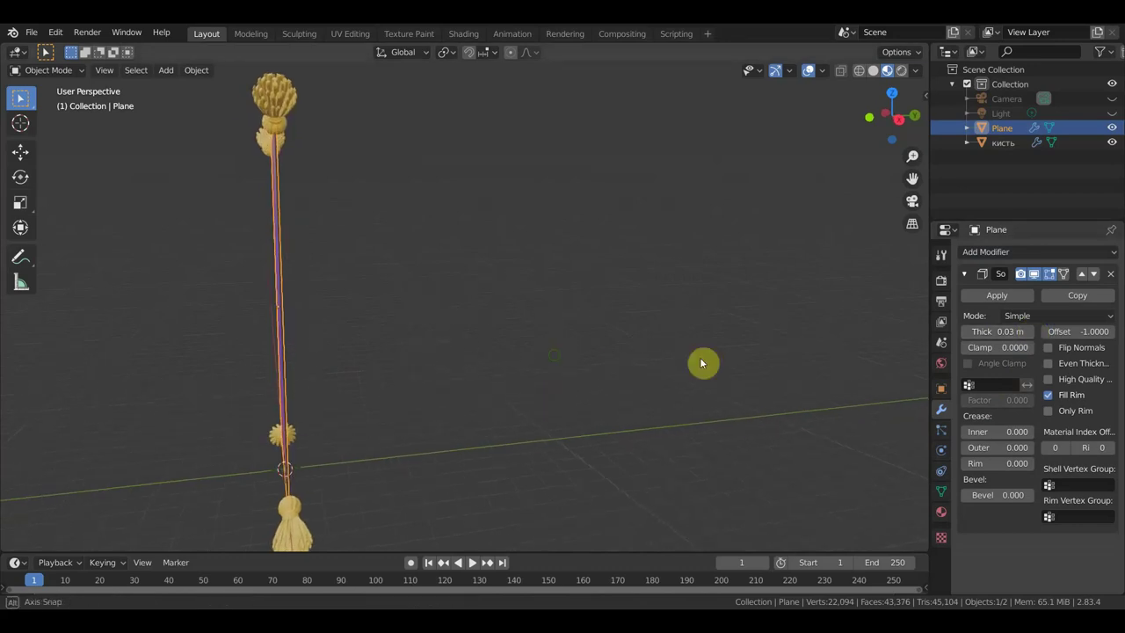
click(1030, 333)
click(1031, 332)
click(1031, 332)
click(1031, 332)
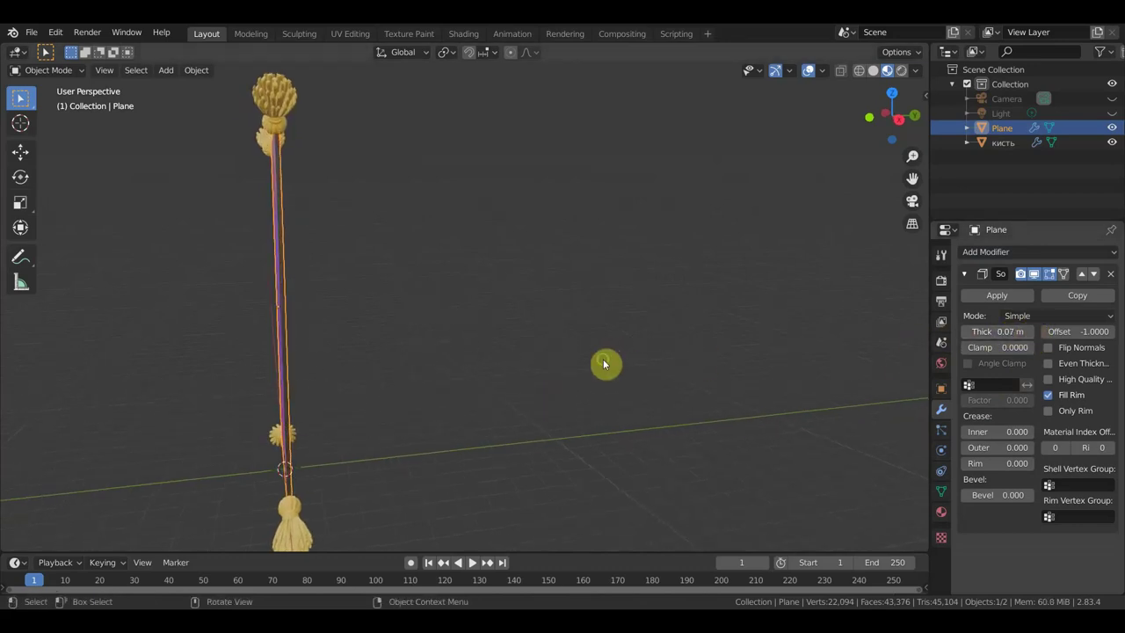
middle_drag(603, 358, 713, 358)
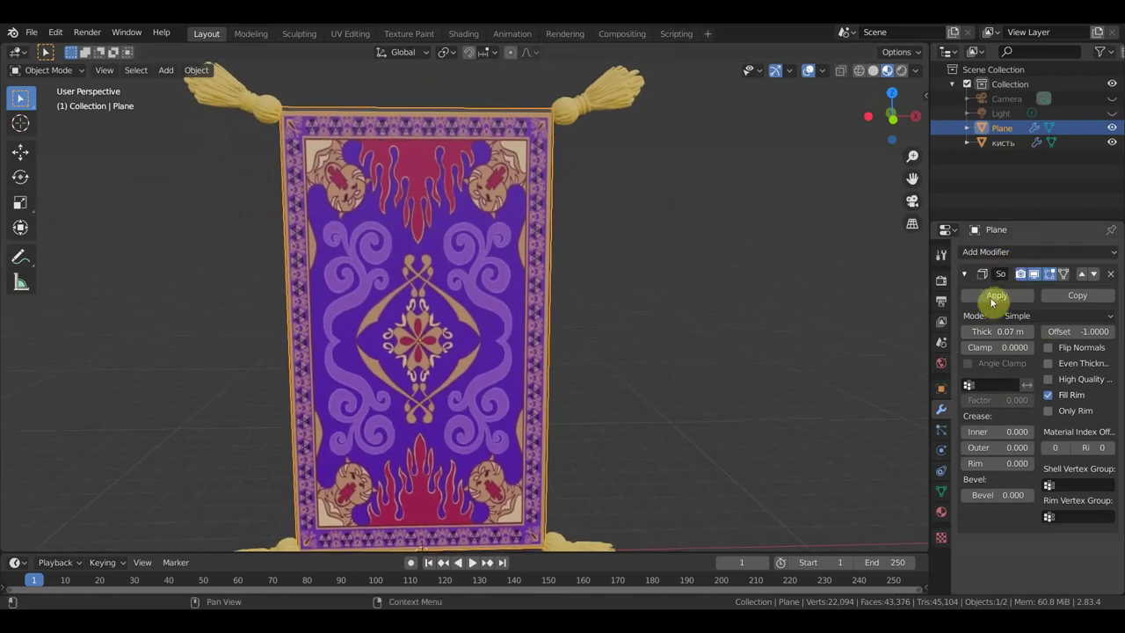
Step: Apply the Solidify modifier to bake the 0.07 m thickness into the carpet mesh
click(996, 297)
scroll(682, 354, down, 4)
middle_drag(683, 354, 676, 351)
scroll(673, 345, up, 2)
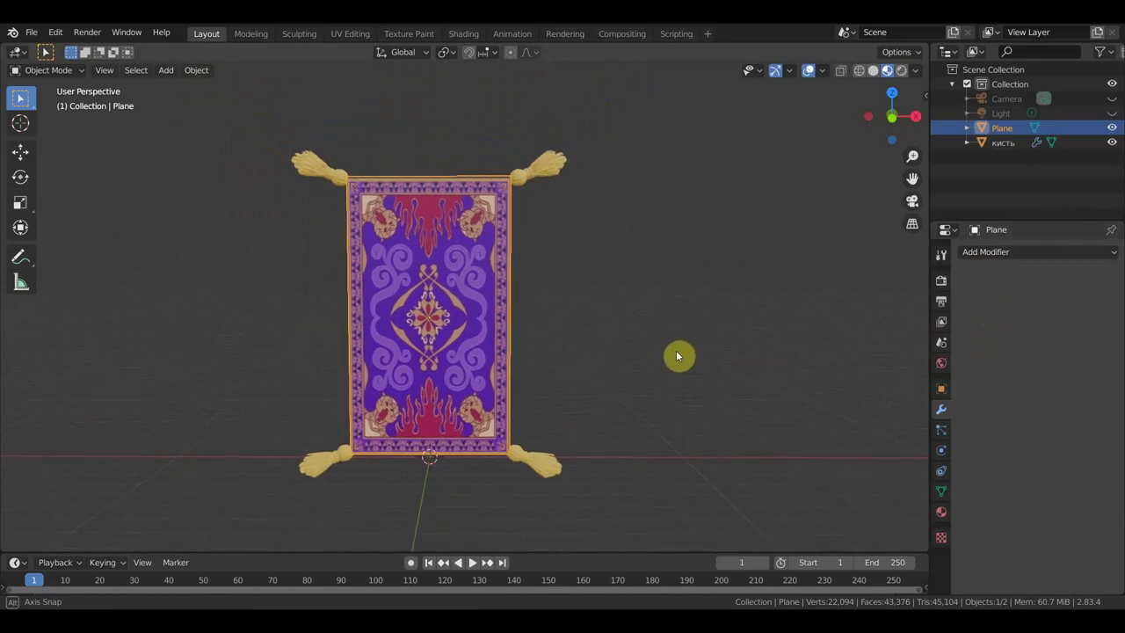
Step: Deselect the carpet and orbit the perspective view around the finished tasselled carpet
click(675, 350)
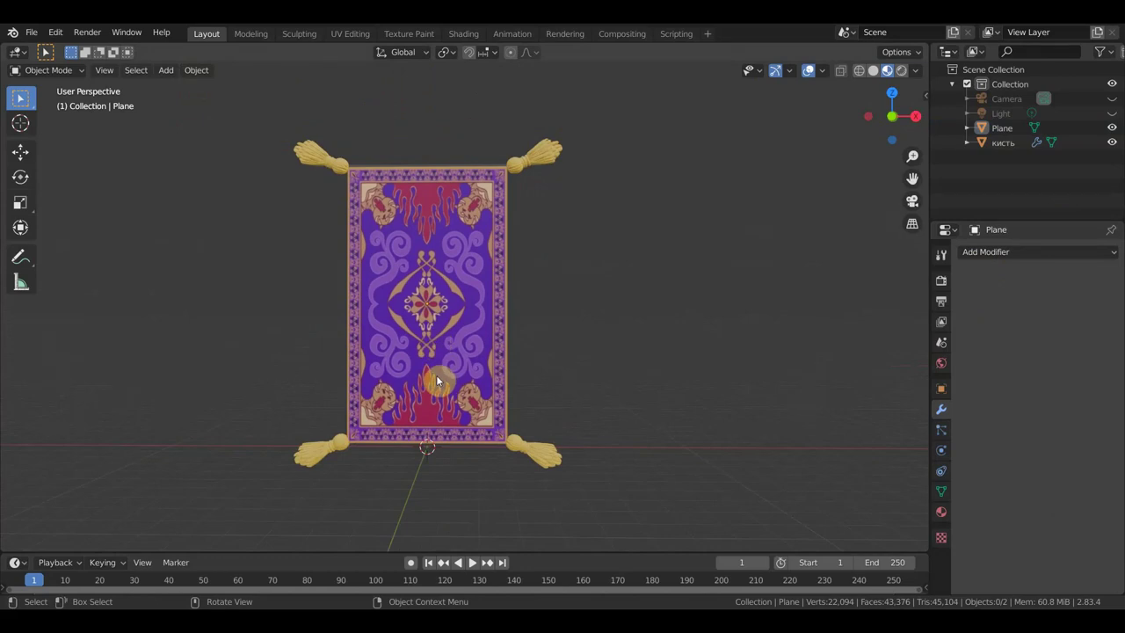
scroll(539, 378, down, 2)
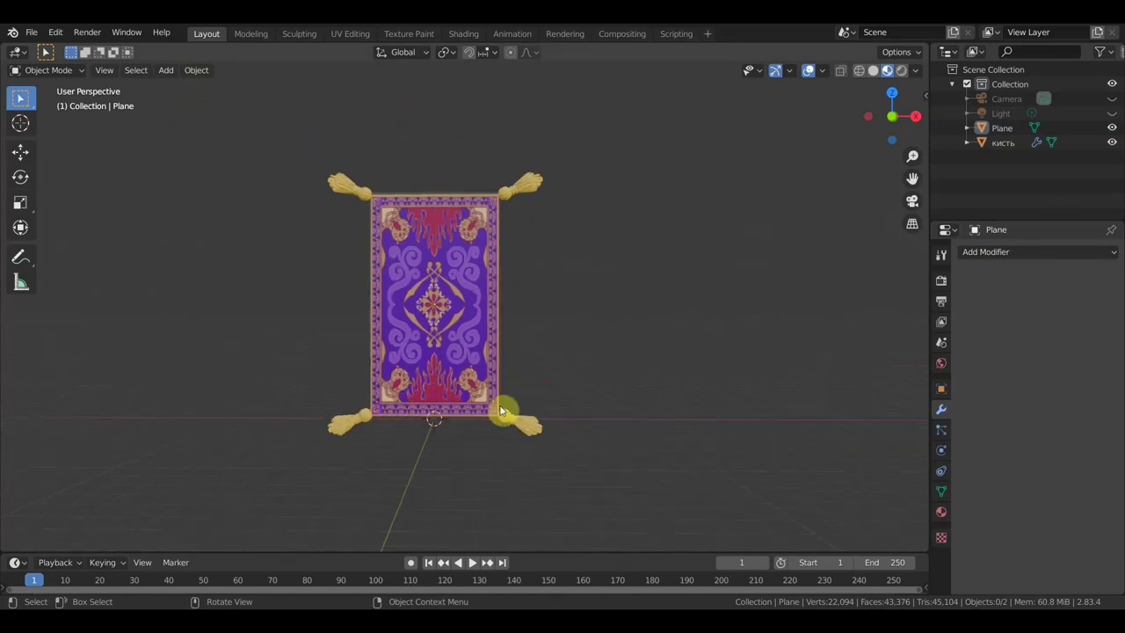
mouse_move(494, 422)
middle_down()
mouse_move(319, 417)
mouse_move(520, 409)
middle_up()
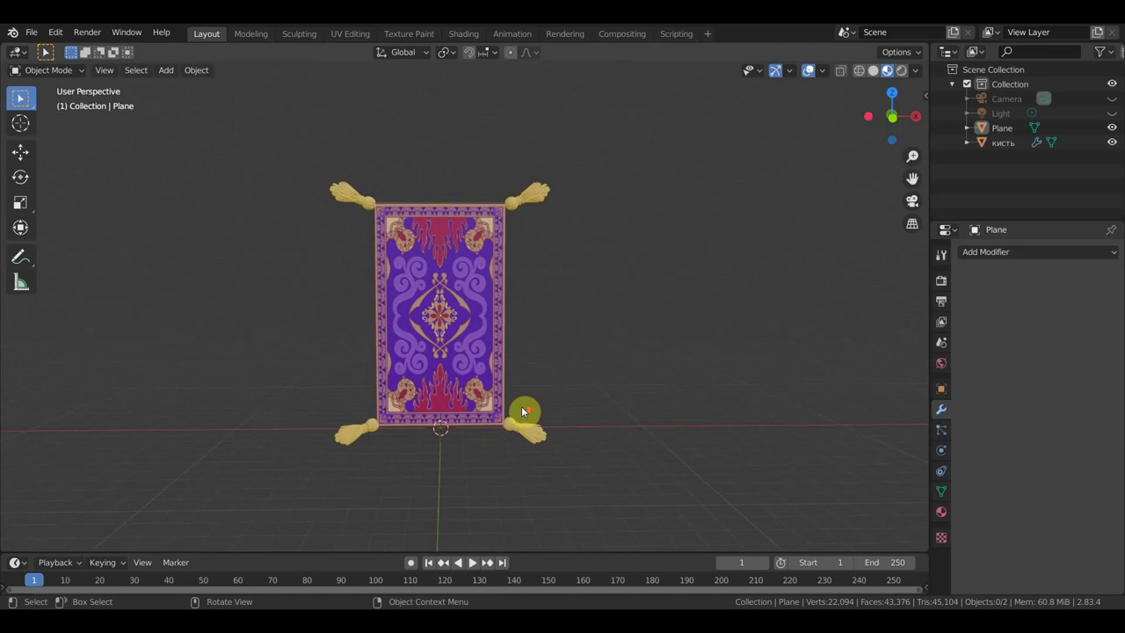
scroll(521, 407, up, 3)
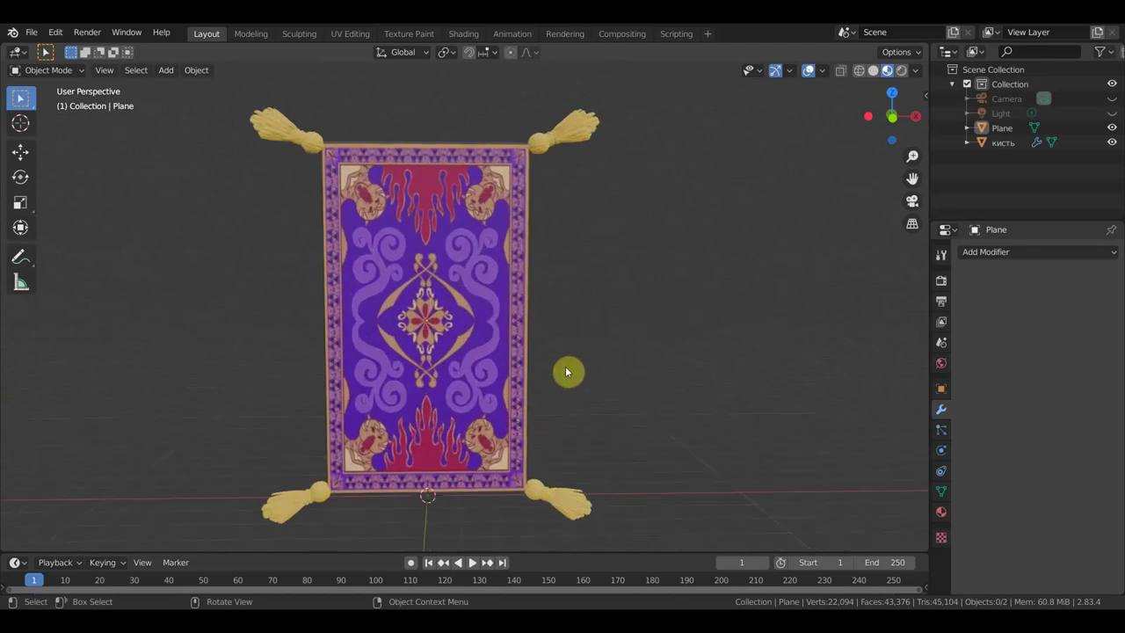